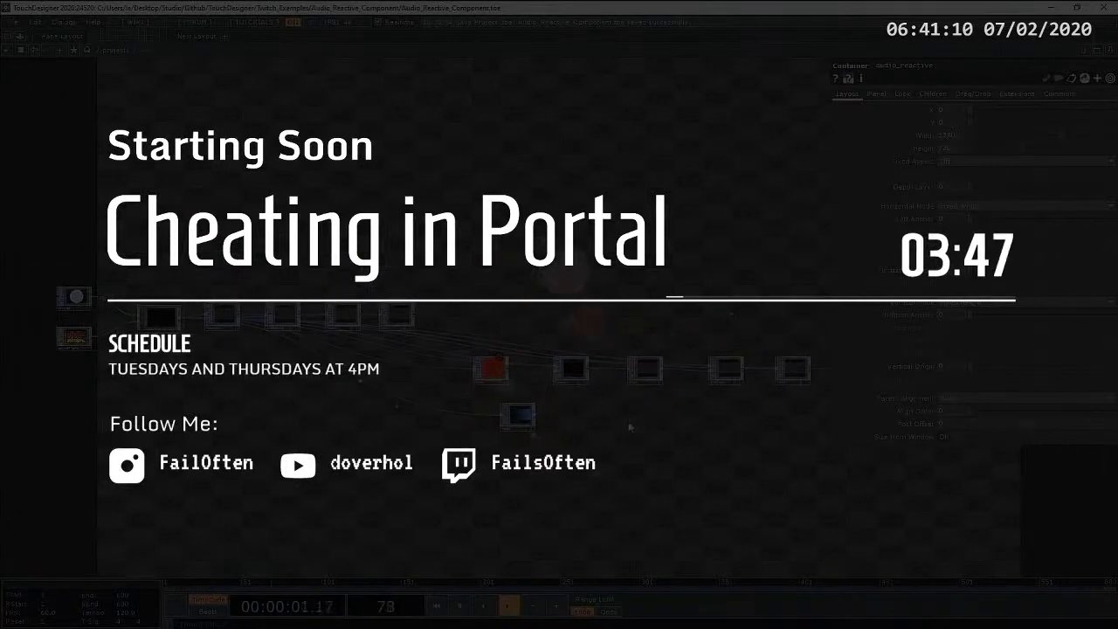
Step: Examine the project1 container and the operator network inside it
scroll(627, 423, "down", 10)
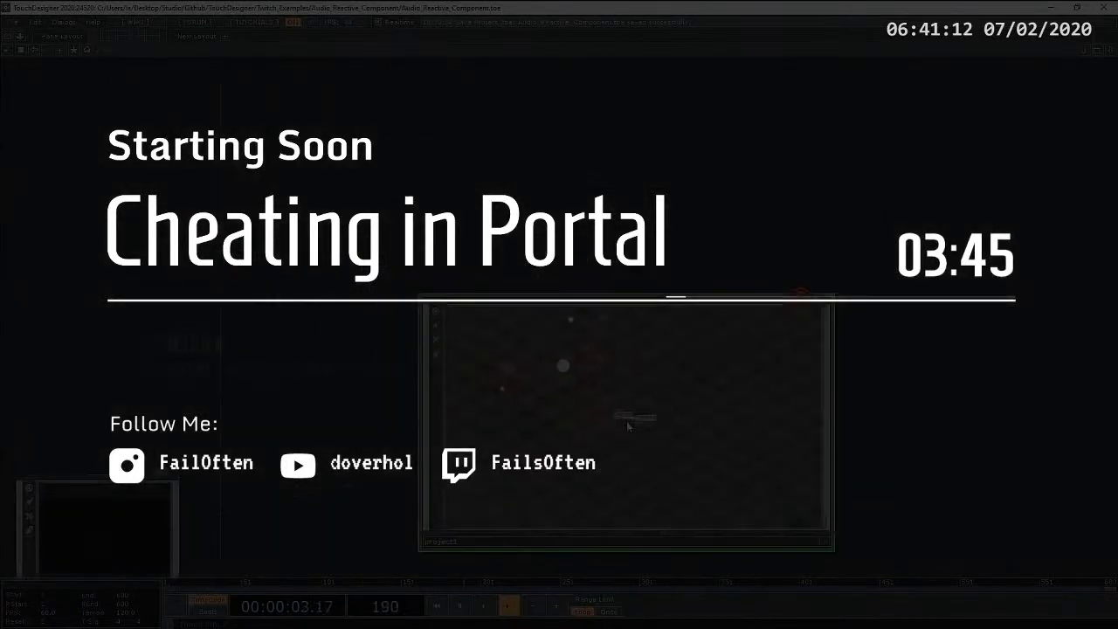
left_click_drag(576, 245, 451, 156)
scroll(462, 355, "up", 6)
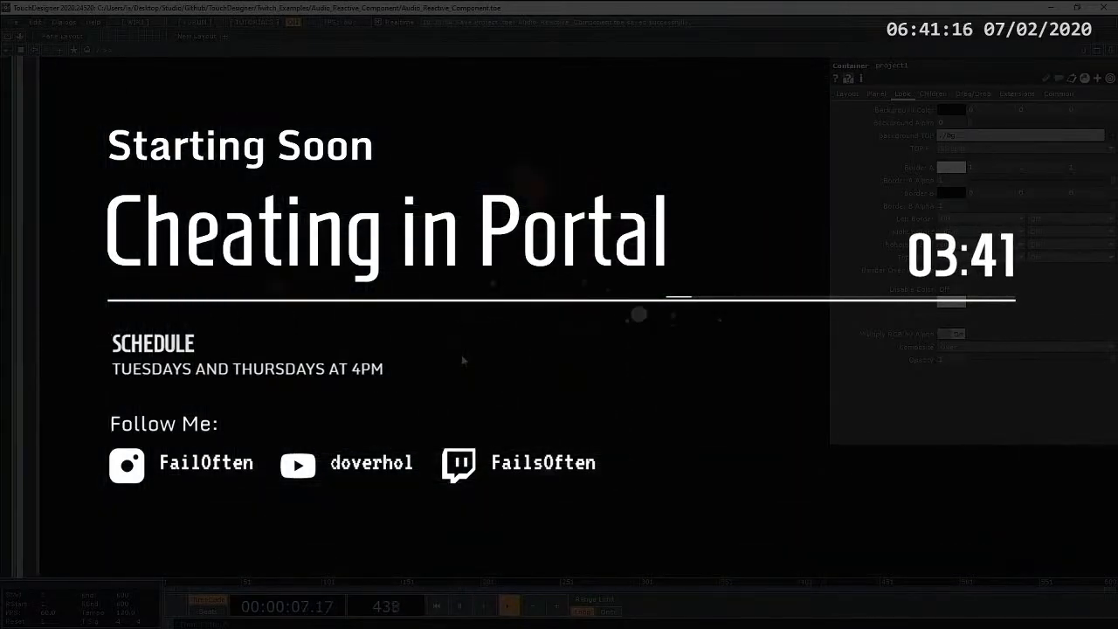
scroll(527, 363, "down", 3)
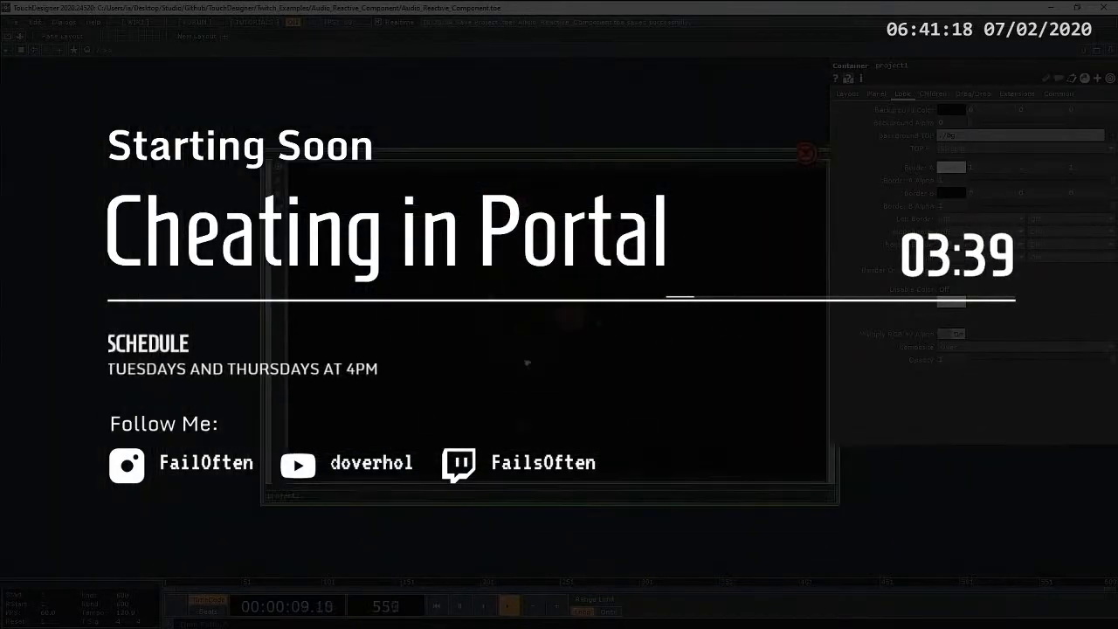
mouse_move(771, 548)
left_mouse_down()
mouse_move(714, 529)
mouse_move(769, 533)
left_mouse_up()
scroll(575, 324, "up", 3)
scroll(549, 373, "up", 5)
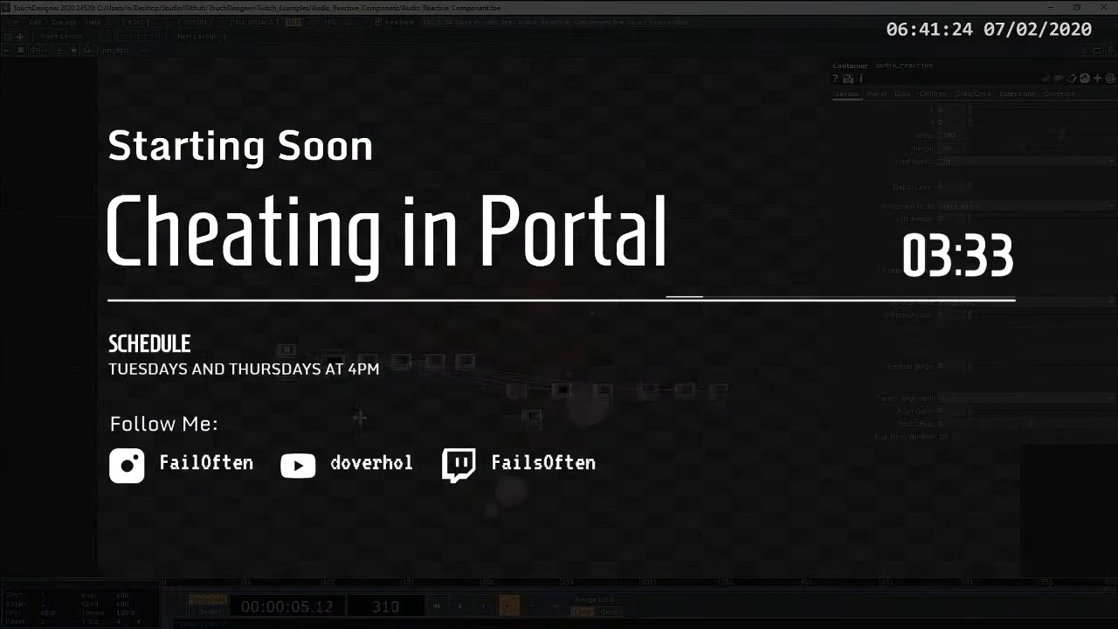
scroll(369, 420, "up", 3)
left_click_drag(374, 423, 387, 448)
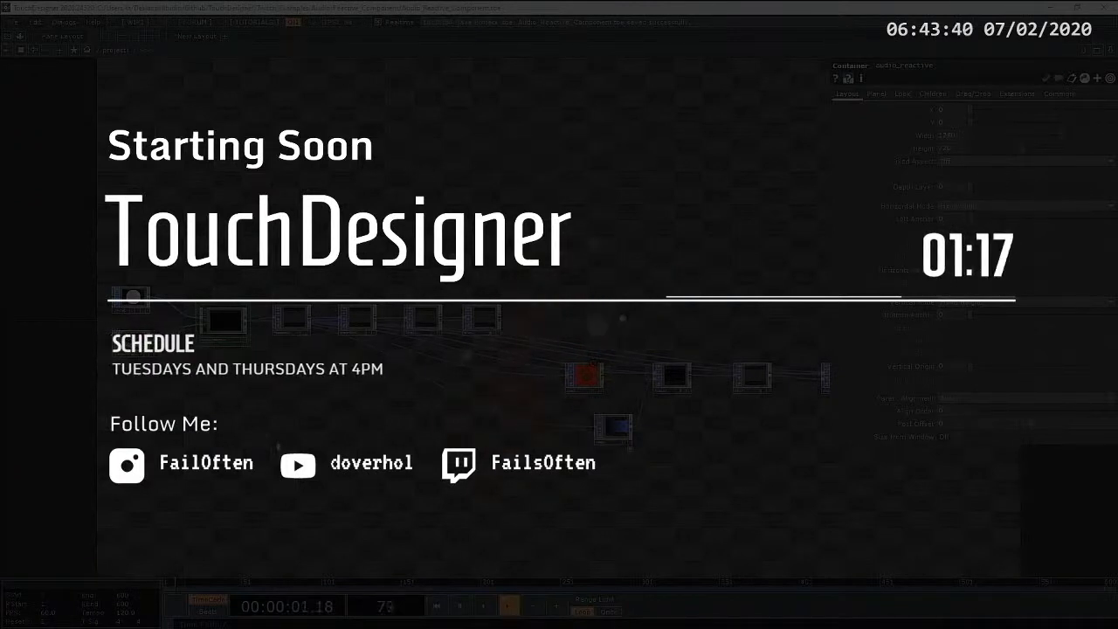
Step: Inspect the operators inside the audio_reactive component up to its render and output, returning to the project1 network
scroll(276, 440, "up", 2)
scroll(276, 440, "down", 2)
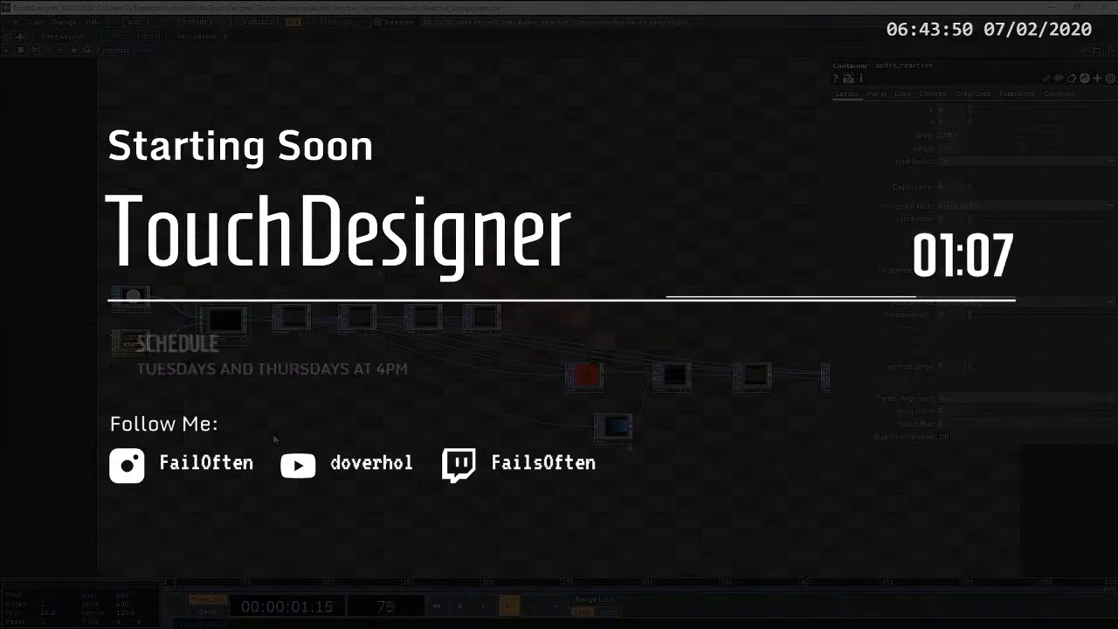
scroll(232, 305, "up", 5)
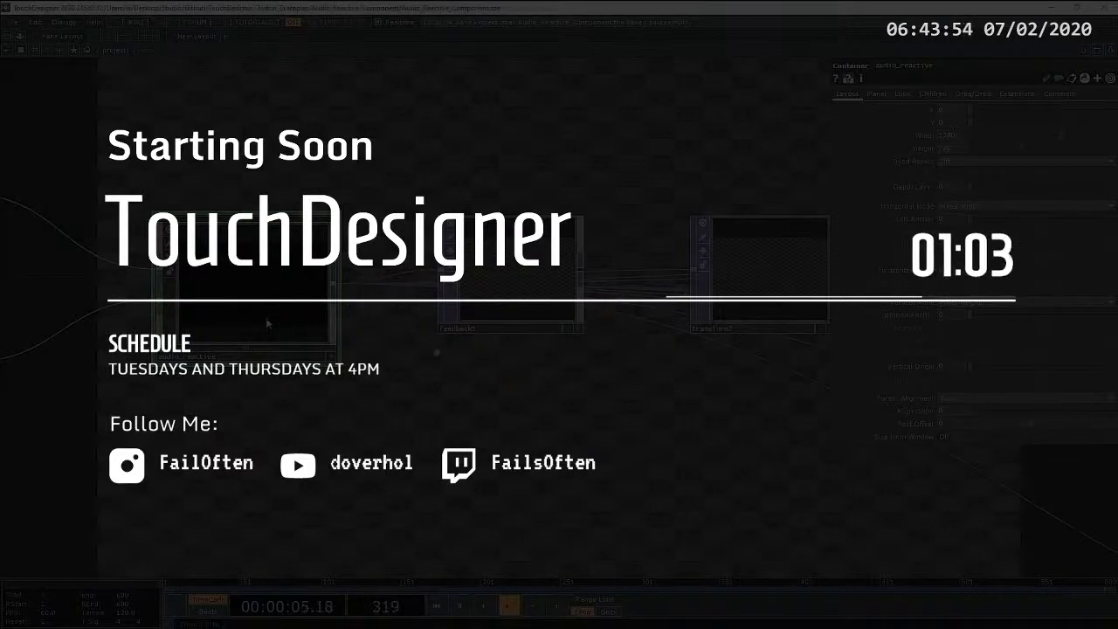
scroll(262, 313, "down", 5)
key("p")
key("h")
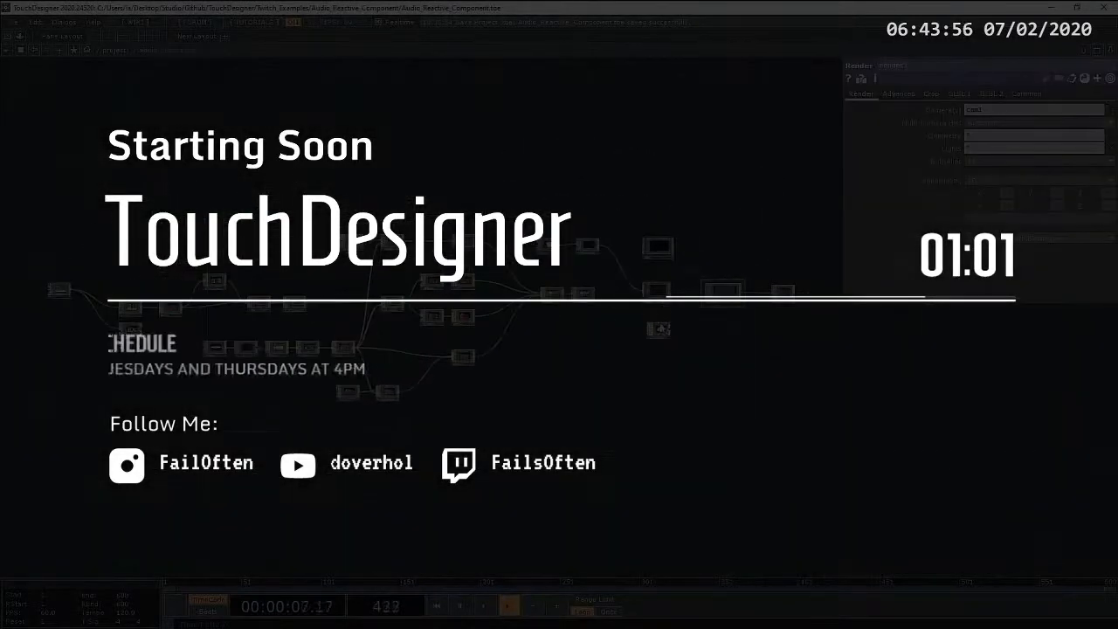
scroll(749, 360, "up", 5)
scroll(737, 355, "down", 2)
left_click_drag(736, 355, 590, 382)
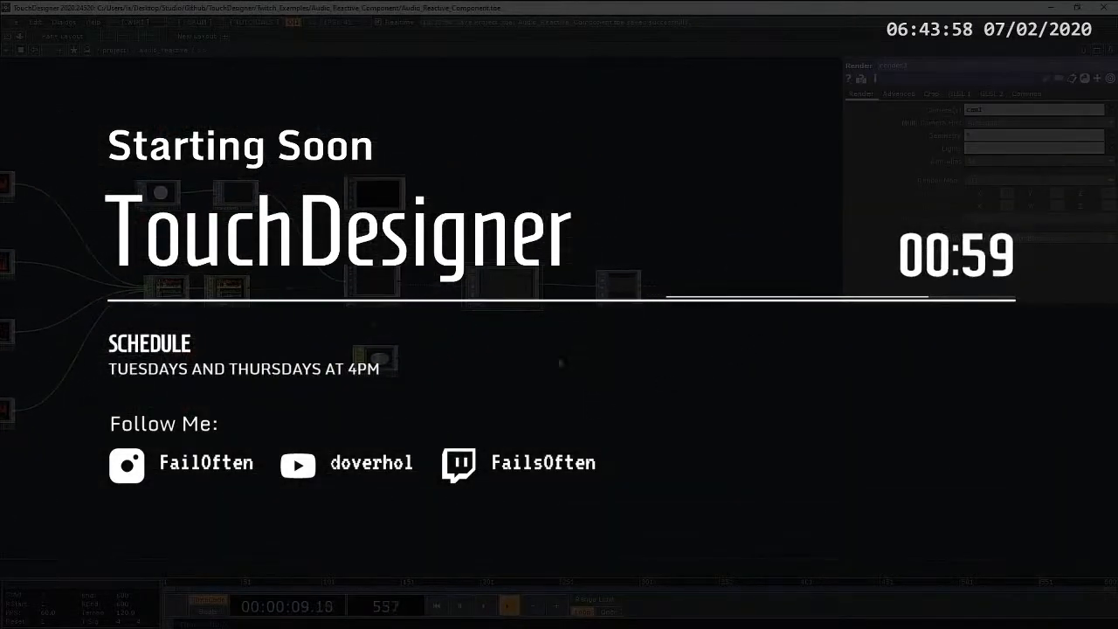
scroll(509, 361, "down", 10)
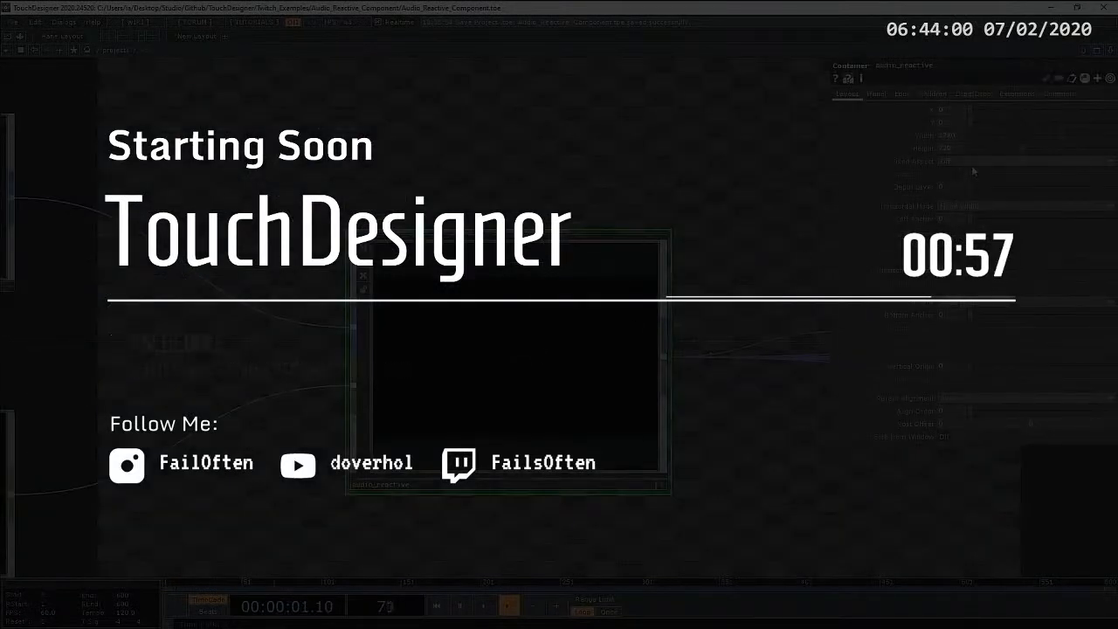
Step: Set the audio_reactive container's Background TOP to ./out1
left_click(900, 94)
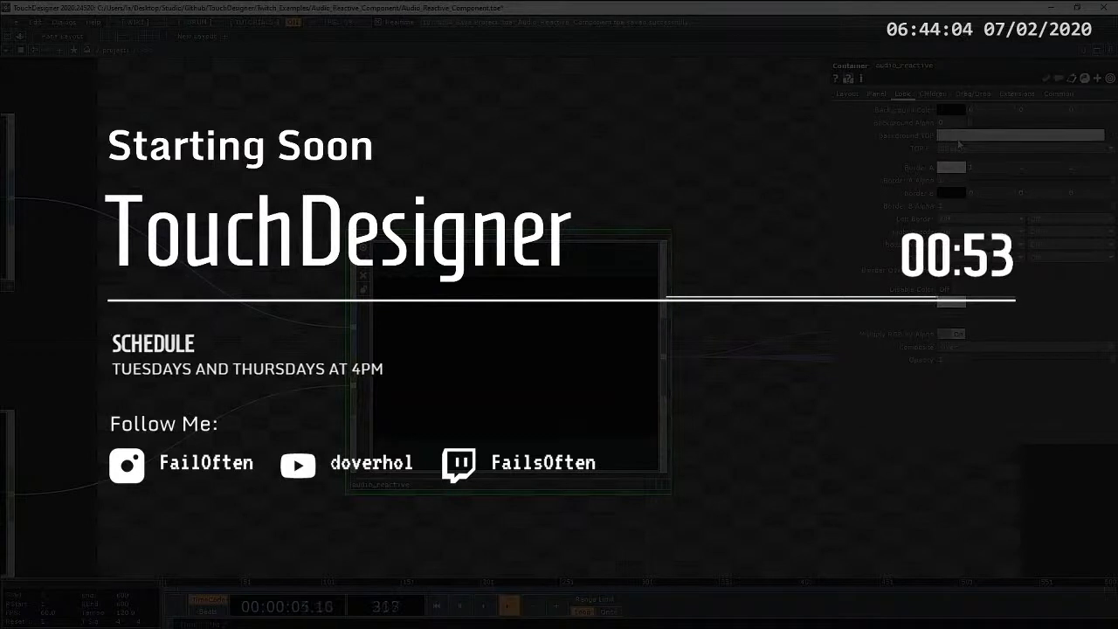
type("./")
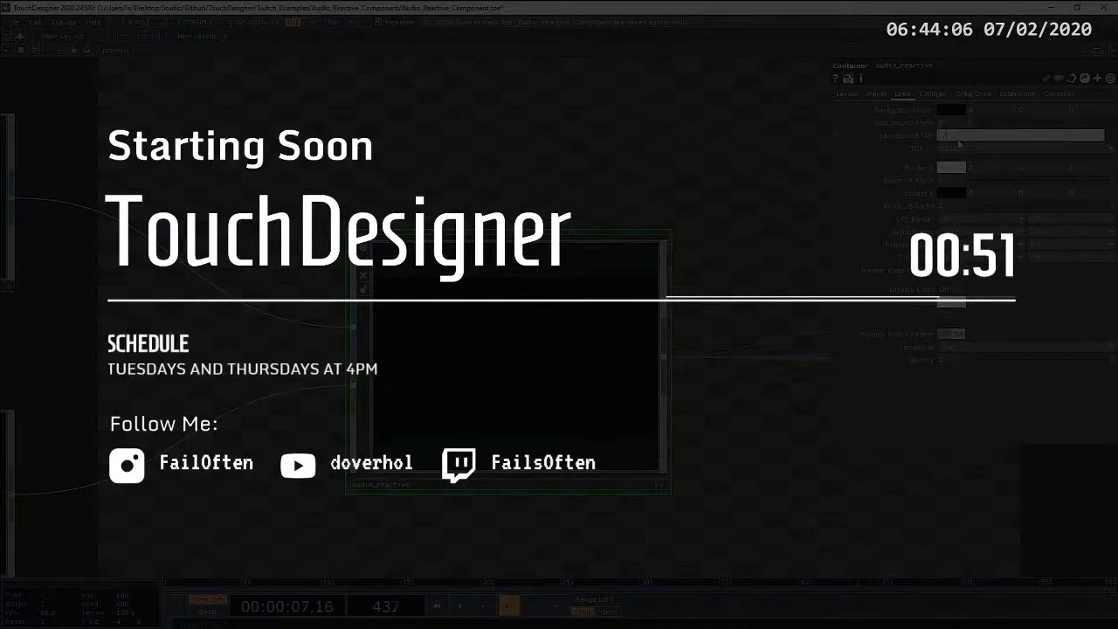
type("out1")
key("Return")
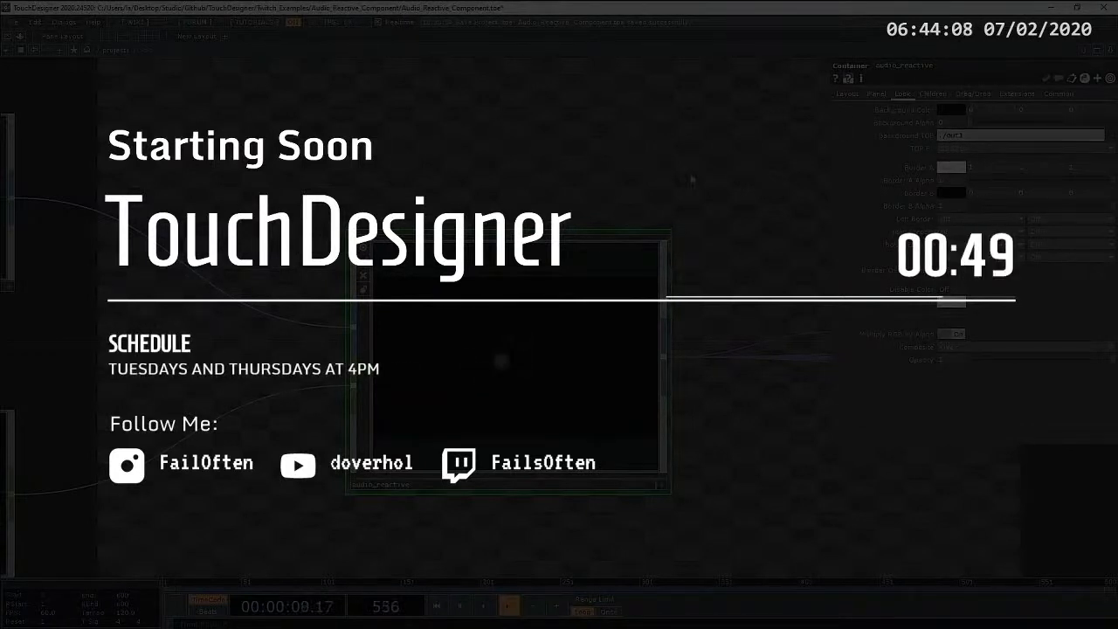
Step: Reposition the compositing chain from comp1 to bg, including ramp1, down and to the left beneath the audio_reactive component
scroll(671, 197, "down", 5)
left_click_drag(662, 387, 551, 390)
scroll(551, 390, "down", 5)
left_click_drag(629, 459, 341, 442)
scroll(327, 447, "down", 5)
scroll(323, 447, "down", 3)
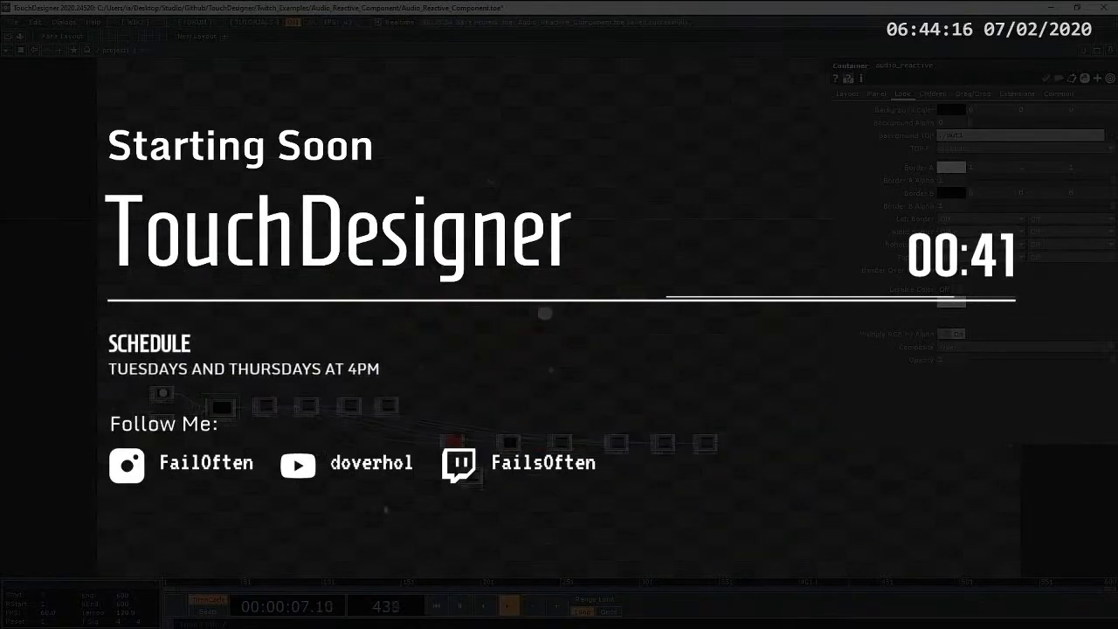
left_click(706, 443)
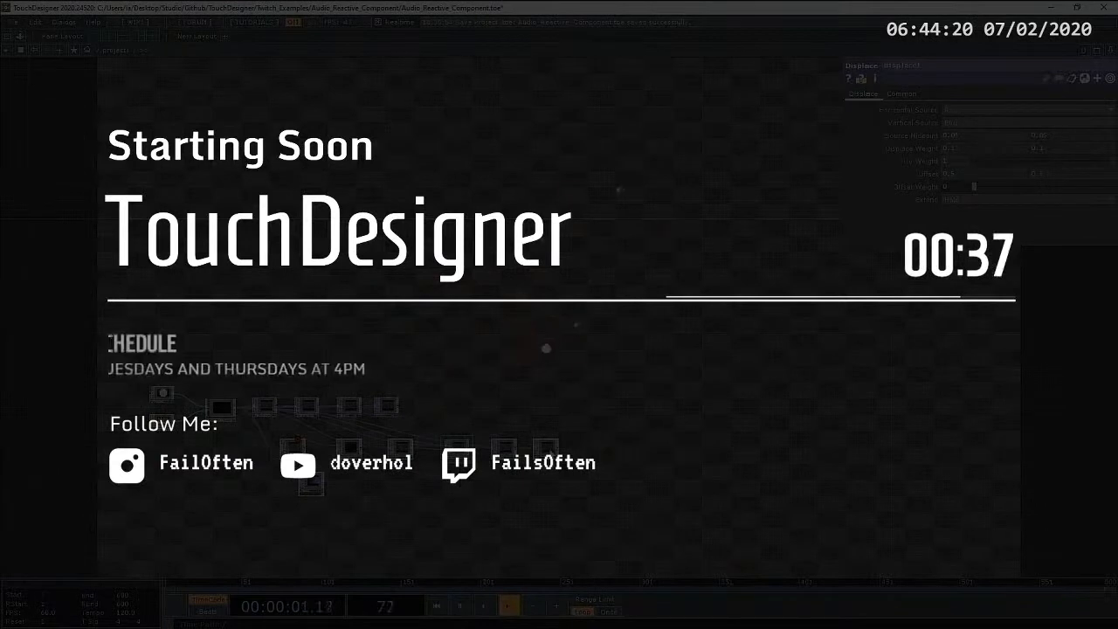
left_click_drag(550, 451, 527, 490)
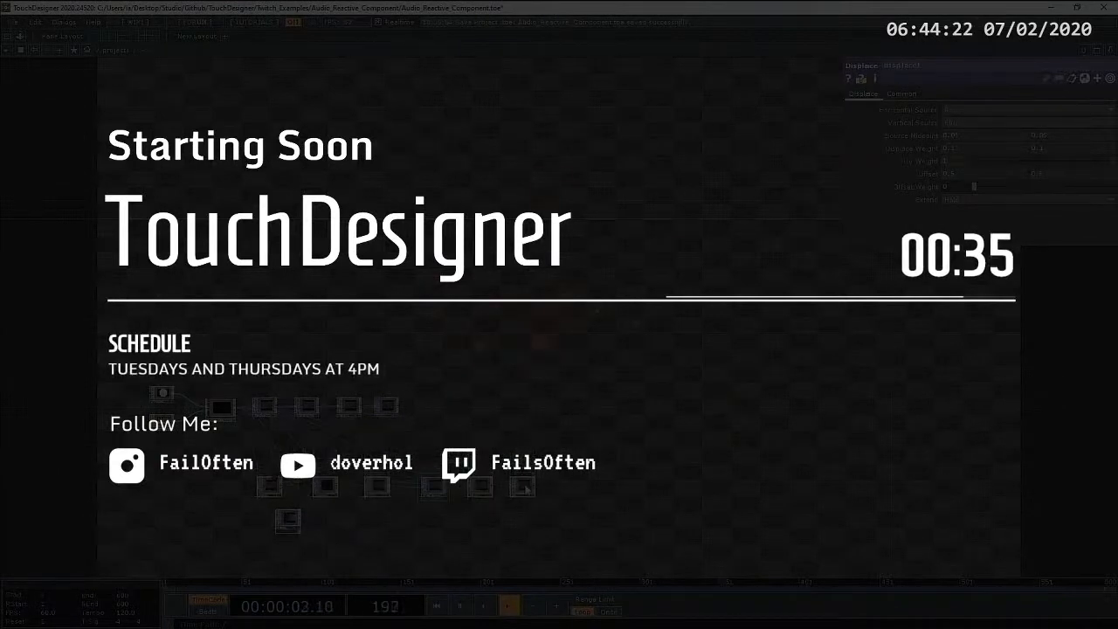
Step: Reposition the feedback1, transform2, level1 and blur1 chain higher, above the audio_reactive component's level
left_click_drag(346, 443, 442, 439)
scroll(442, 440, "up", 5)
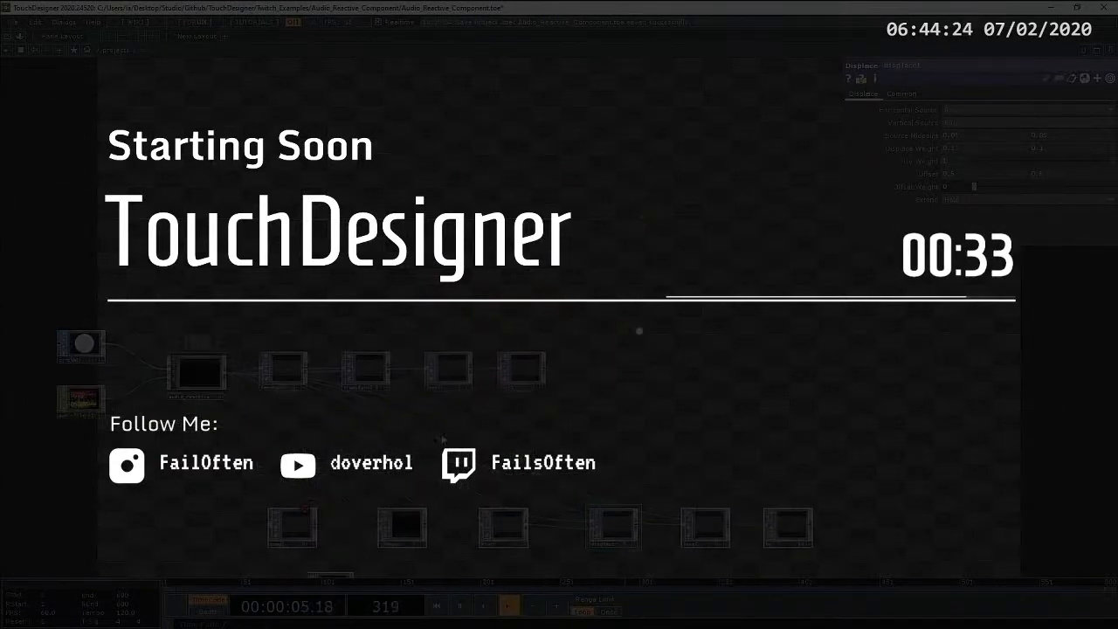
left_click_drag(488, 407, 569, 340)
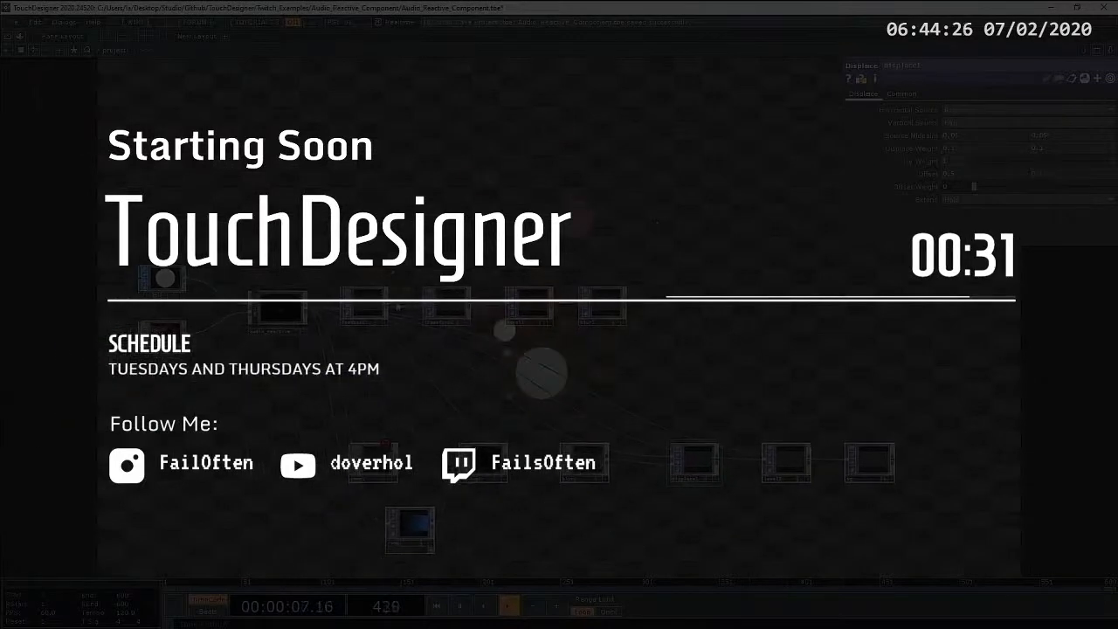
left_click_drag(363, 305, 358, 209)
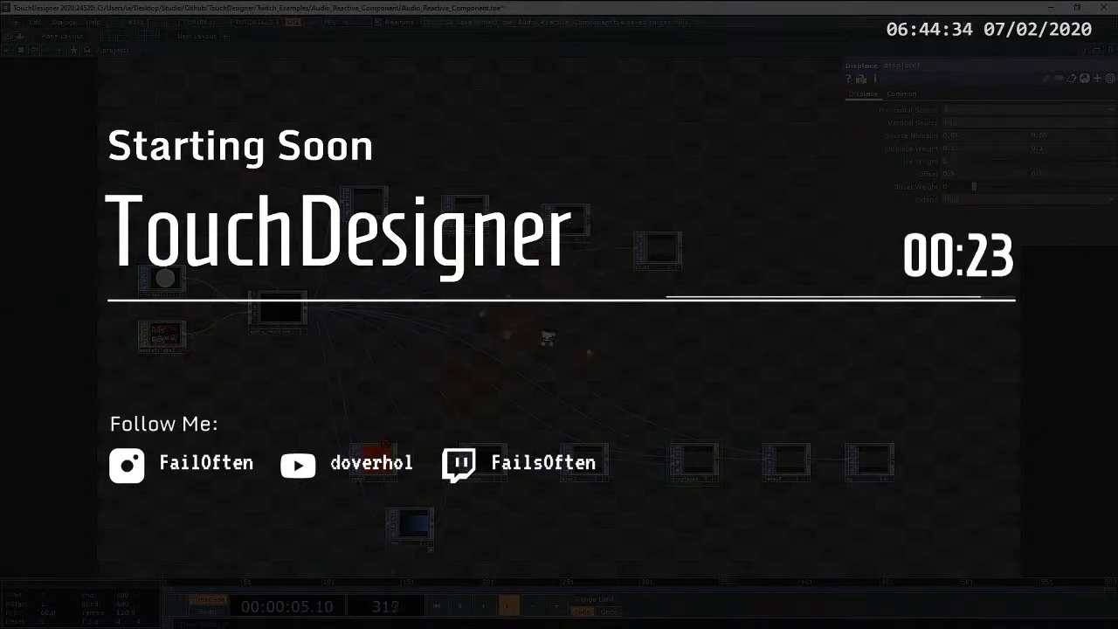
Step: Place blur2 below its row between lookup1 and displace1, and adjust the spacing of lookup1 and comp1
scroll(546, 337, "up", 2)
left_click_drag(565, 325, 605, 223)
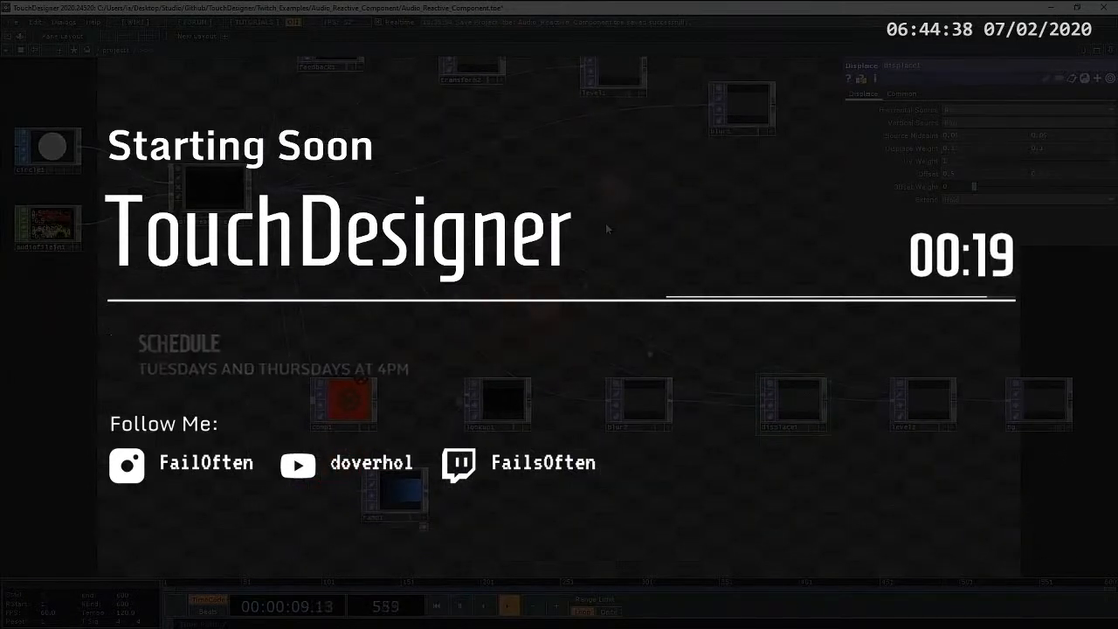
left_click_drag(641, 403, 655, 480)
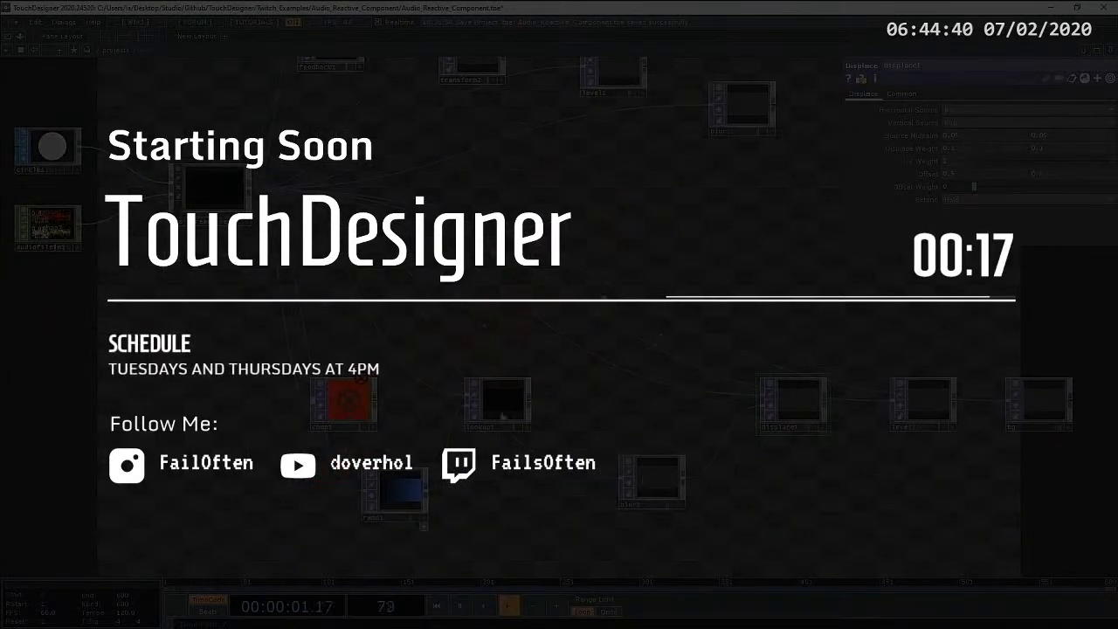
left_click_drag(499, 428, 538, 402)
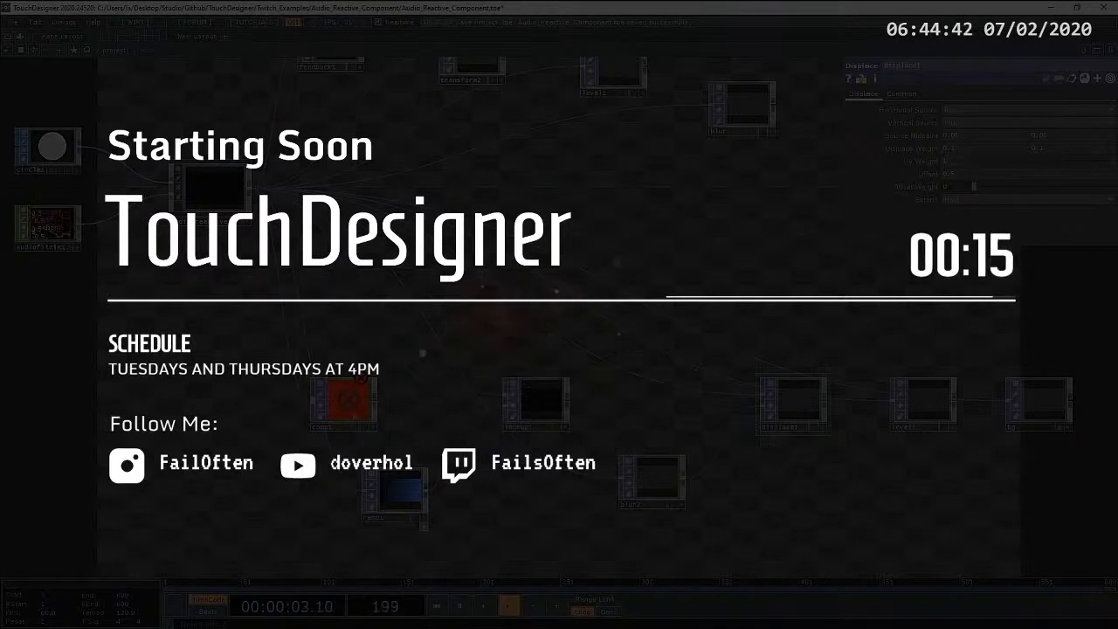
left_click_drag(536, 405, 491, 407)
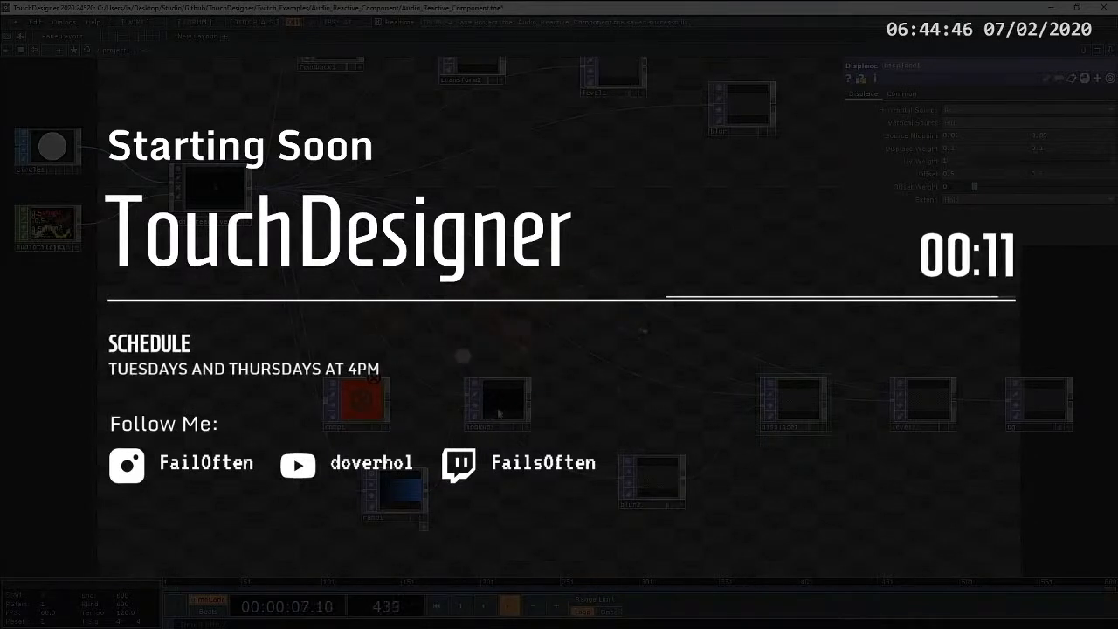
Step: Look over the network from the circle1 and audiofilein1 inputs through audio_reactive to the bg operator
left_click_drag(649, 307, 546, 343)
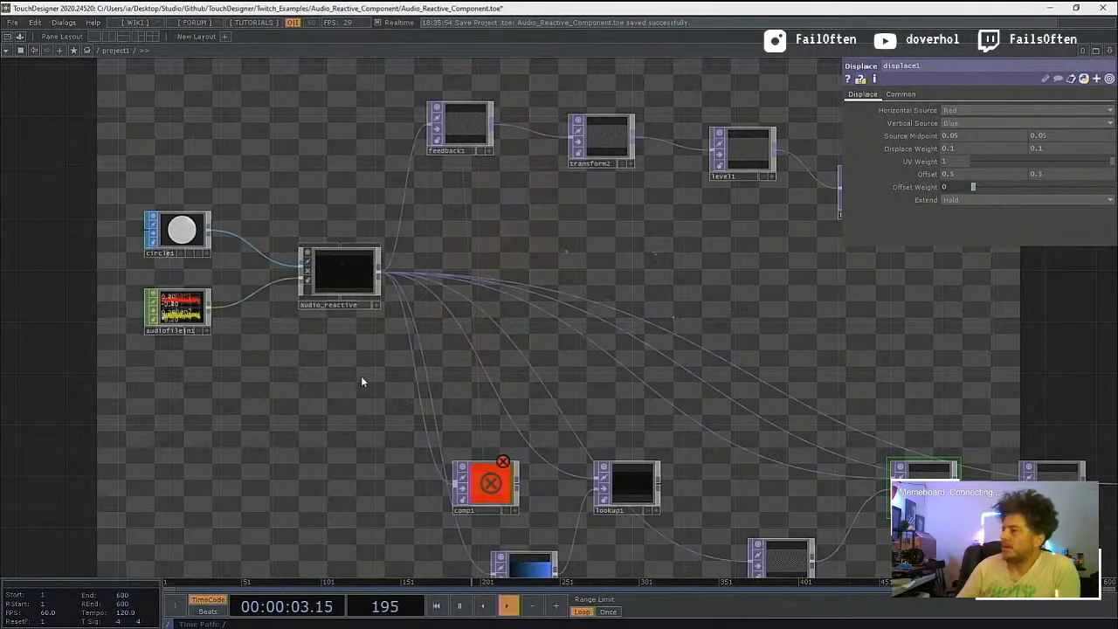
mouse_move(262, 401)
left_mouse_down()
mouse_move(252, 428)
mouse_move(262, 400)
left_mouse_up()
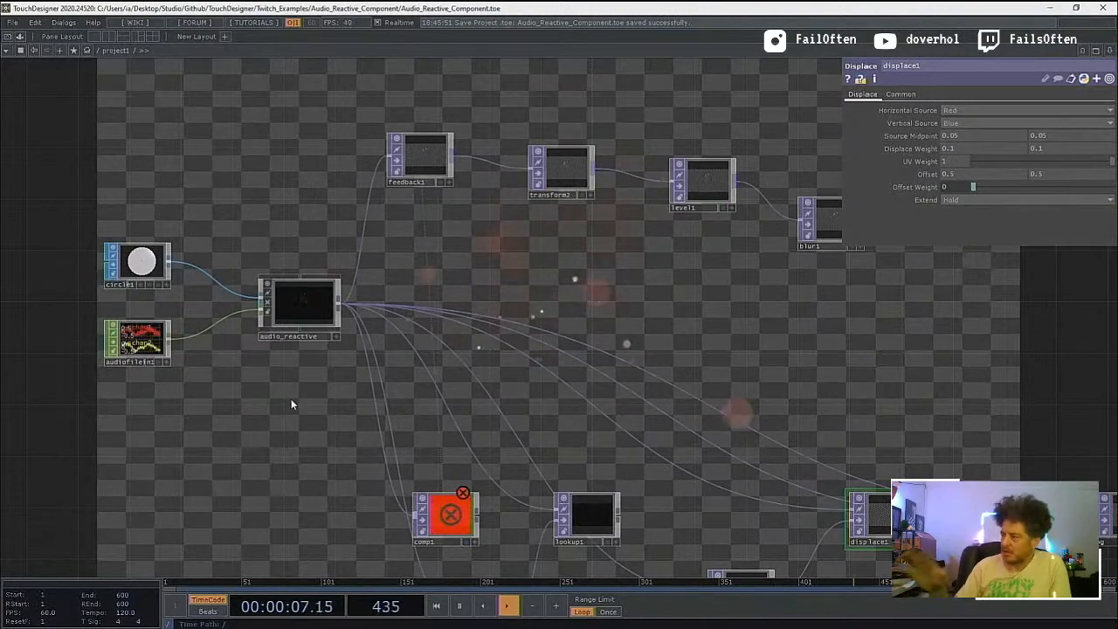
left_click_drag(290, 416, 204, 452)
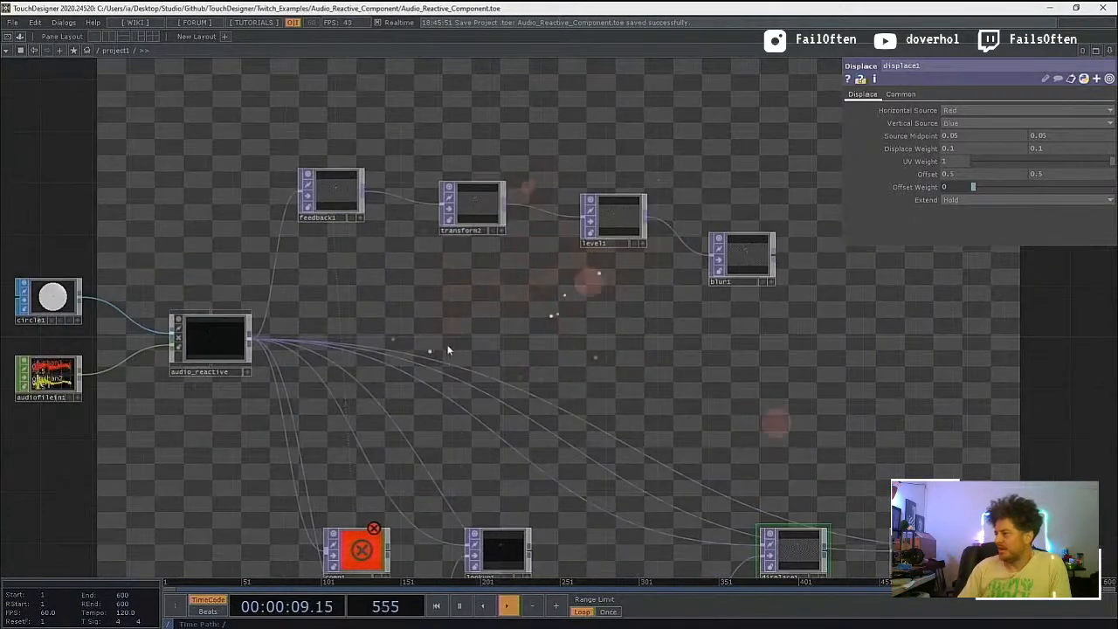
left_click_drag(432, 332, 278, 257)
left_click_drag(343, 239, 367, 192)
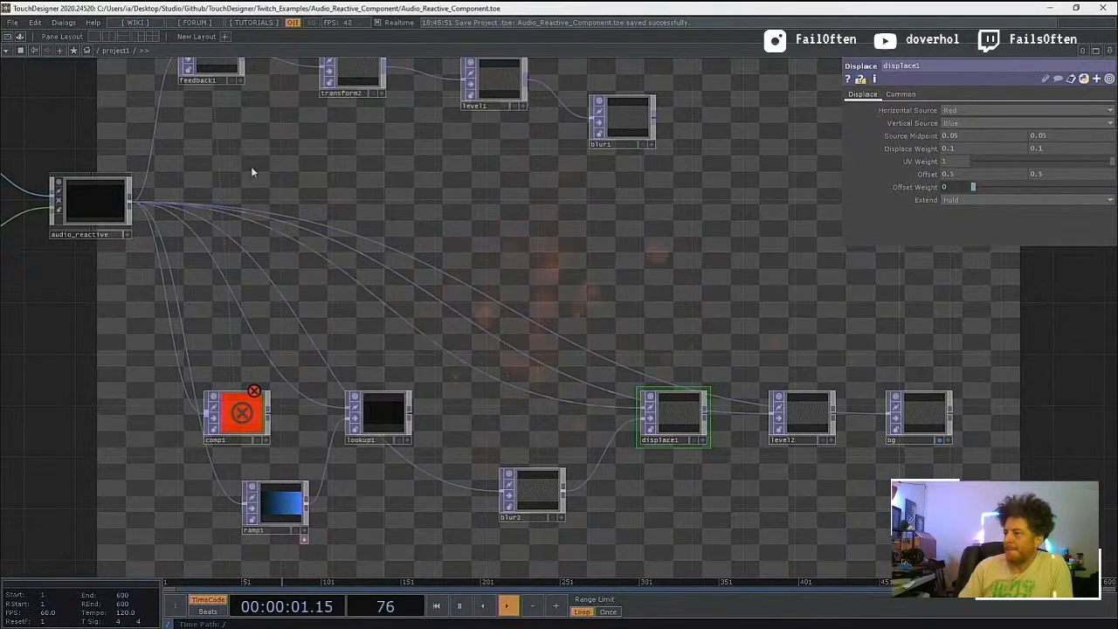
left_click_drag(252, 172, 435, 221)
left_click_drag(96, 149, 119, 154)
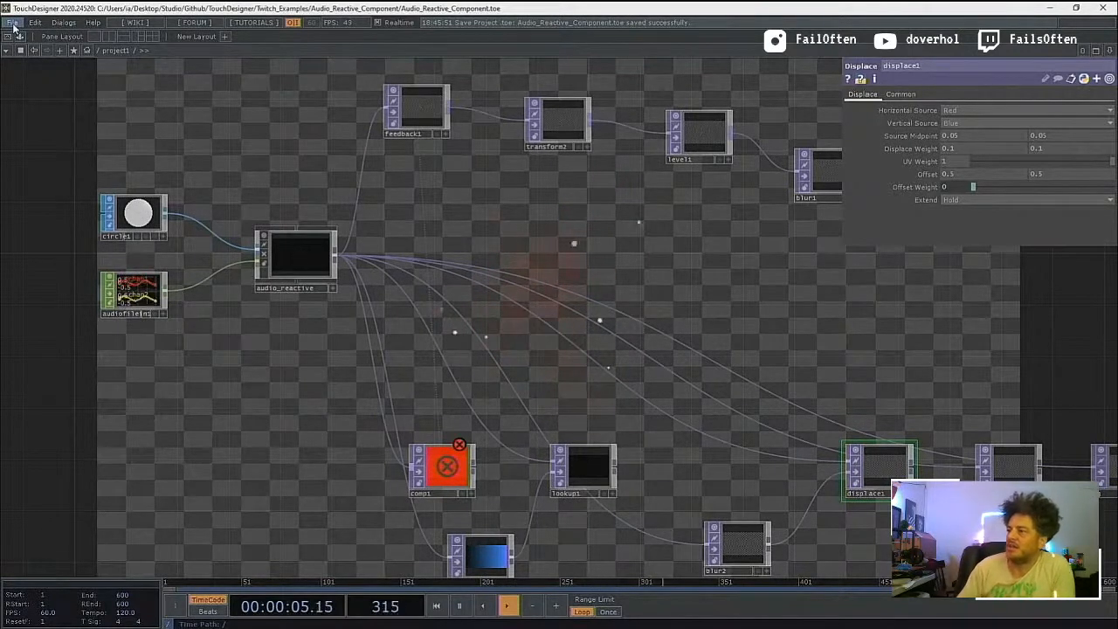
Step: Minimise the browser and file explorer windows and load the Aurora_Audio_Spectrum.2.toe project
left_click(12, 22)
mouse_move(19, 74)
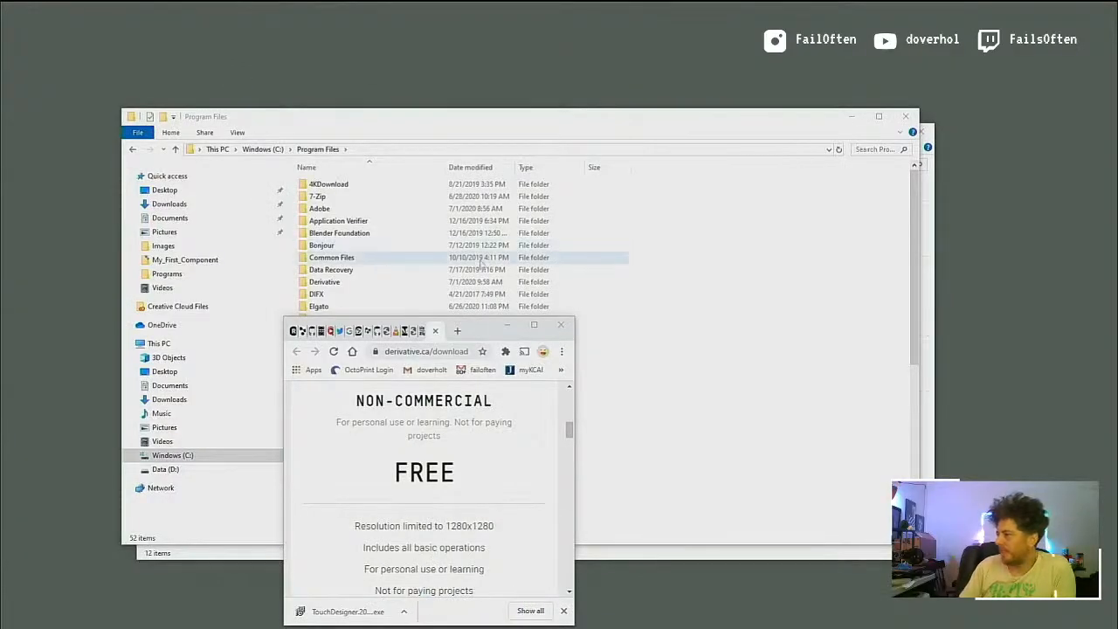
left_click(510, 325)
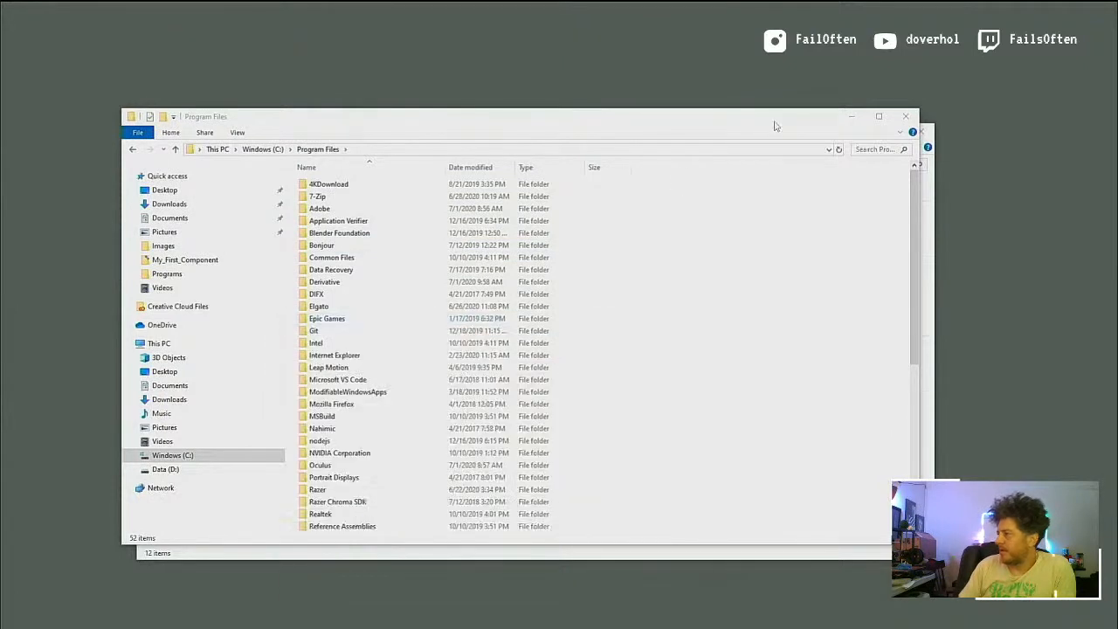
left_click(850, 119)
left_click(861, 133)
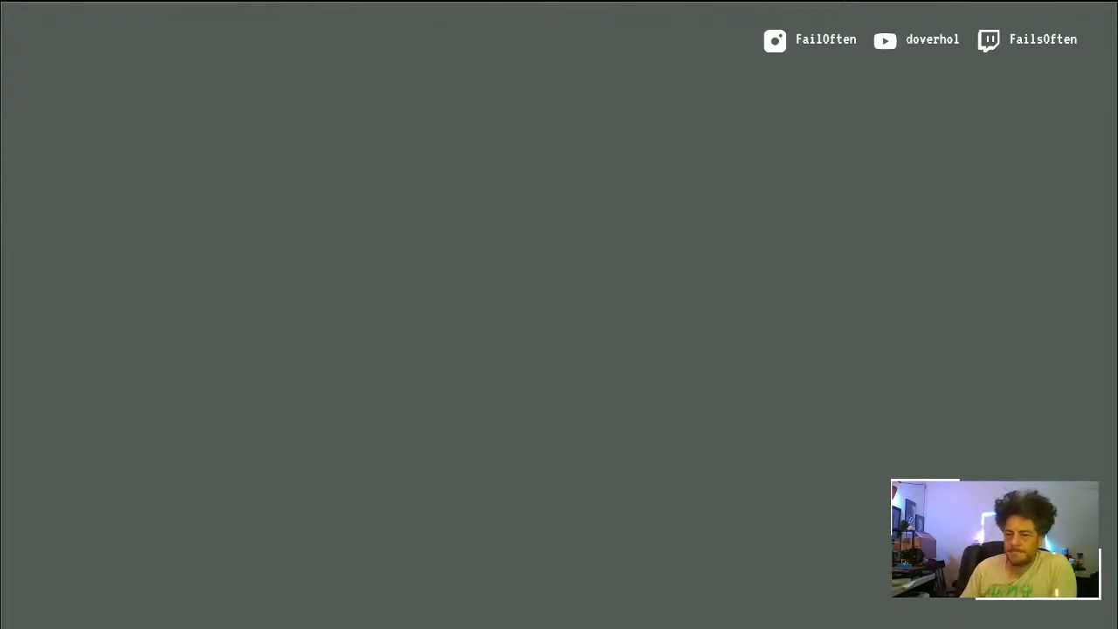
left_click_drag(0, 393, 698, 3)
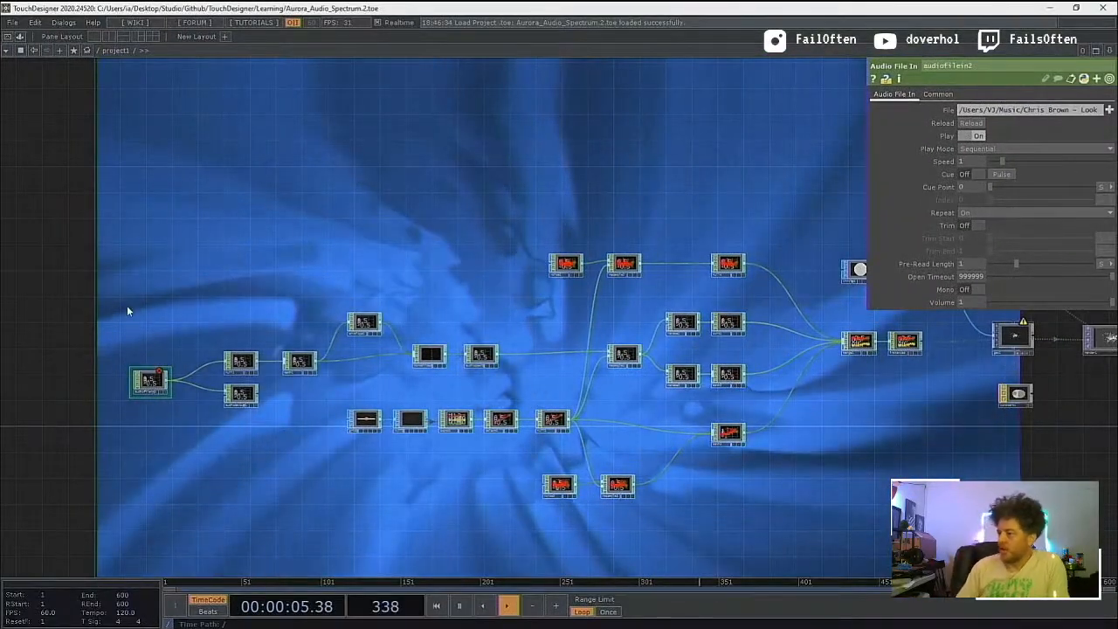
Step: Add an Audio Device In CHOP to the network just above the audiofilein2 operator
key("Tab")
left_click_drag(313, 136, 553, 101)
left_click(325, 129)
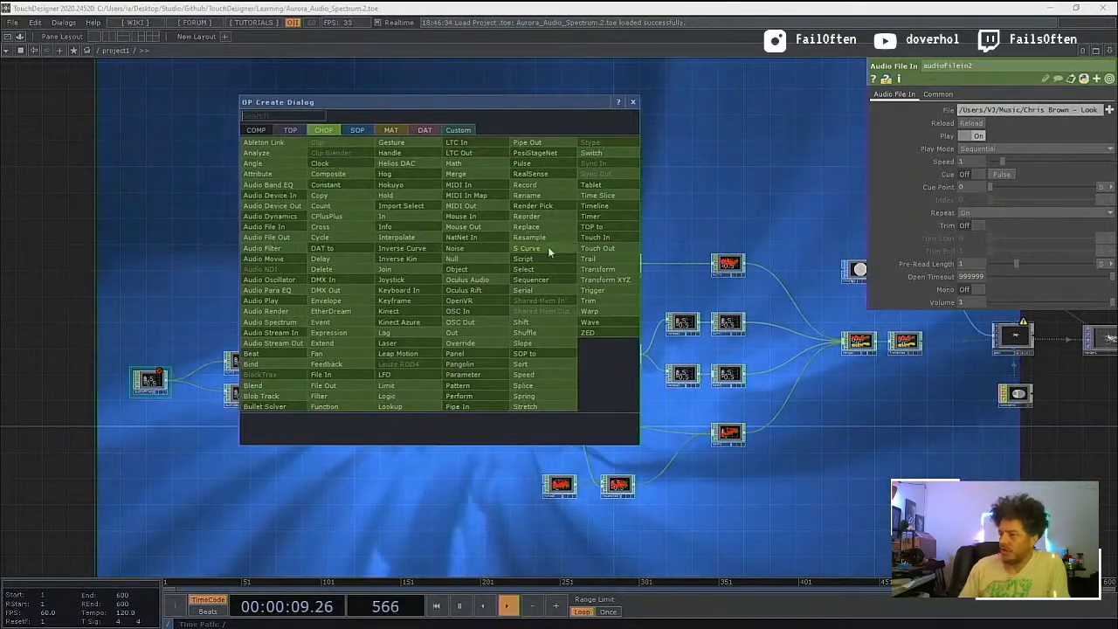
type("audio")
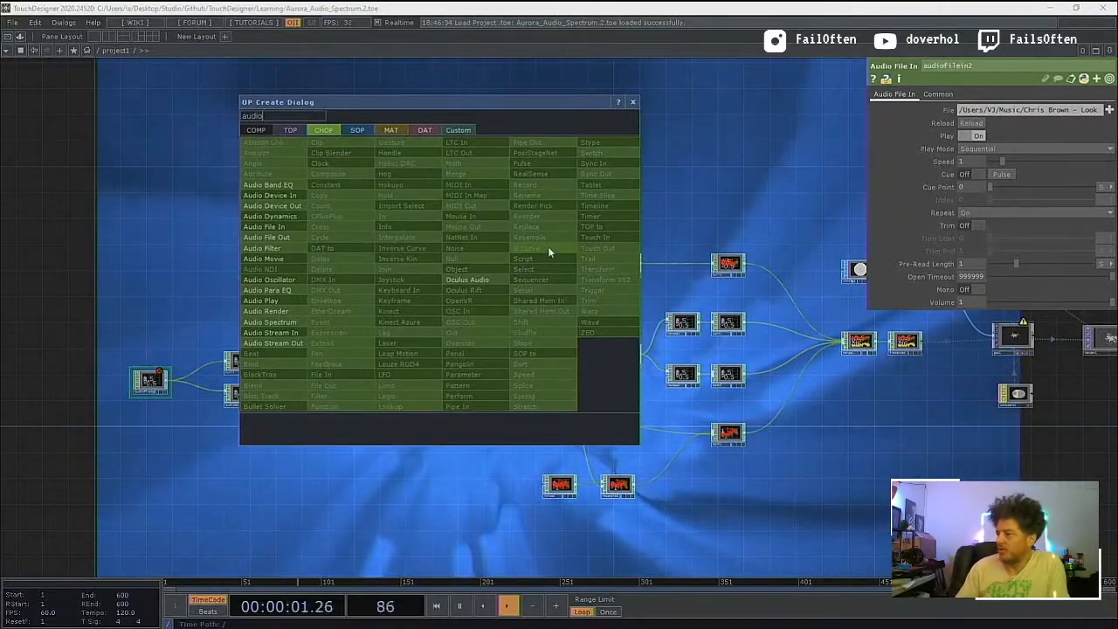
left_click(285, 200)
left_click(163, 330)
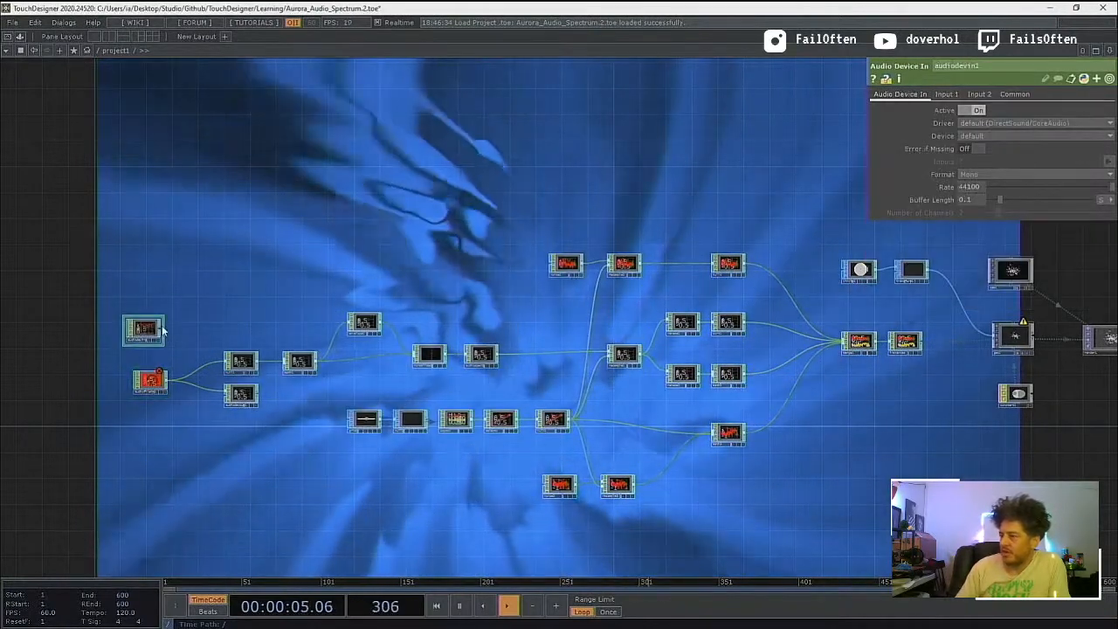
Step: Connect audiodevin1 to both audiodevout1 and null1 in place of the audio file input
left_click_drag(164, 329, 226, 394)
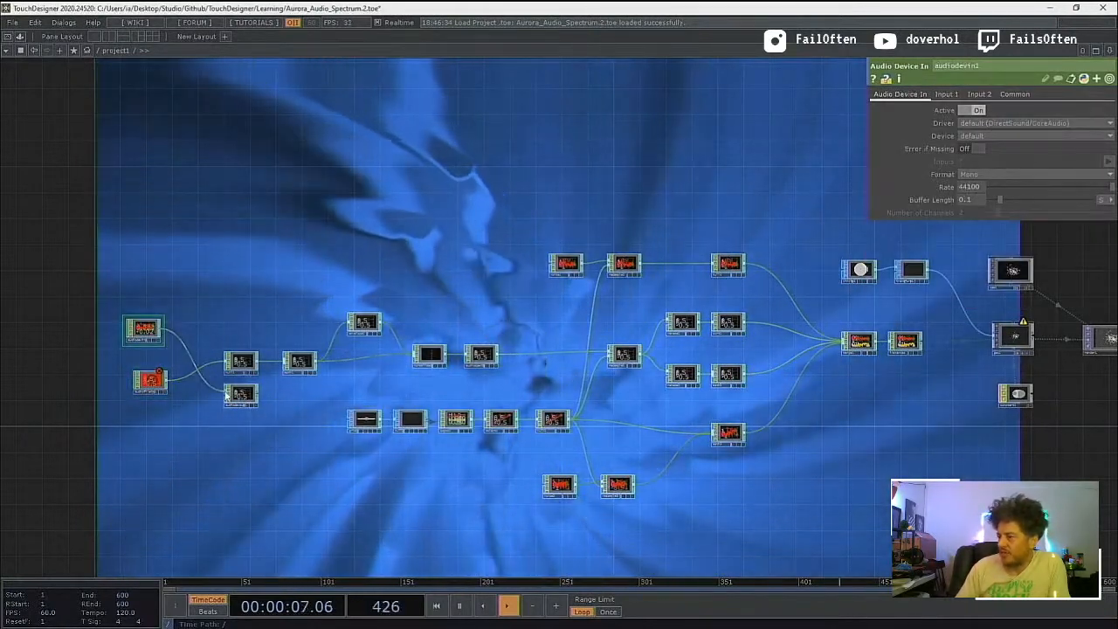
left_click_drag(164, 329, 227, 362)
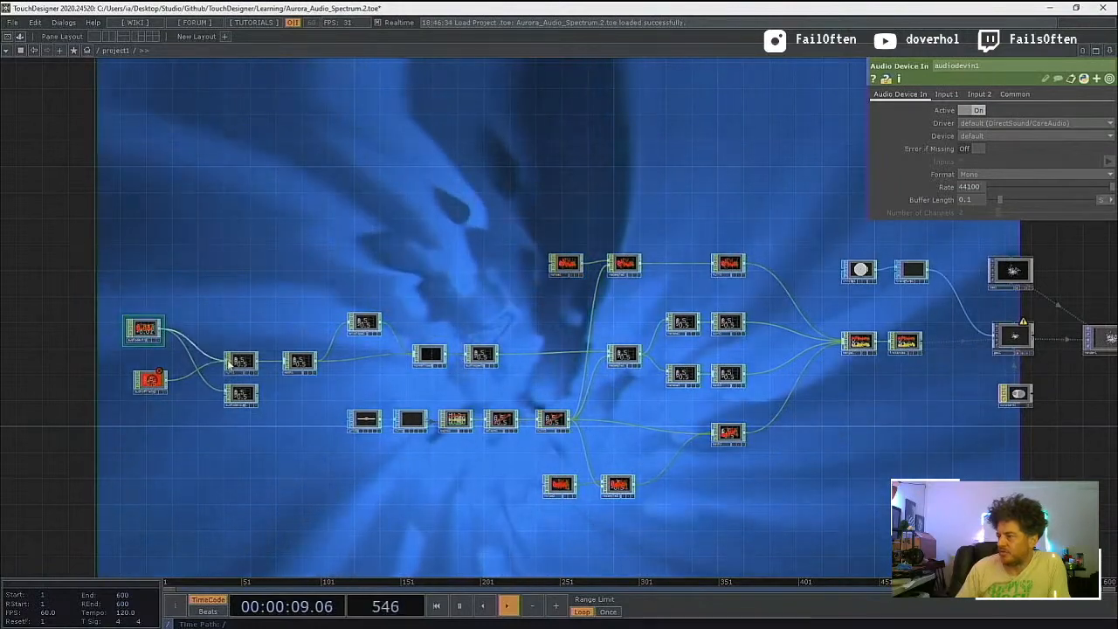
left_click(241, 395)
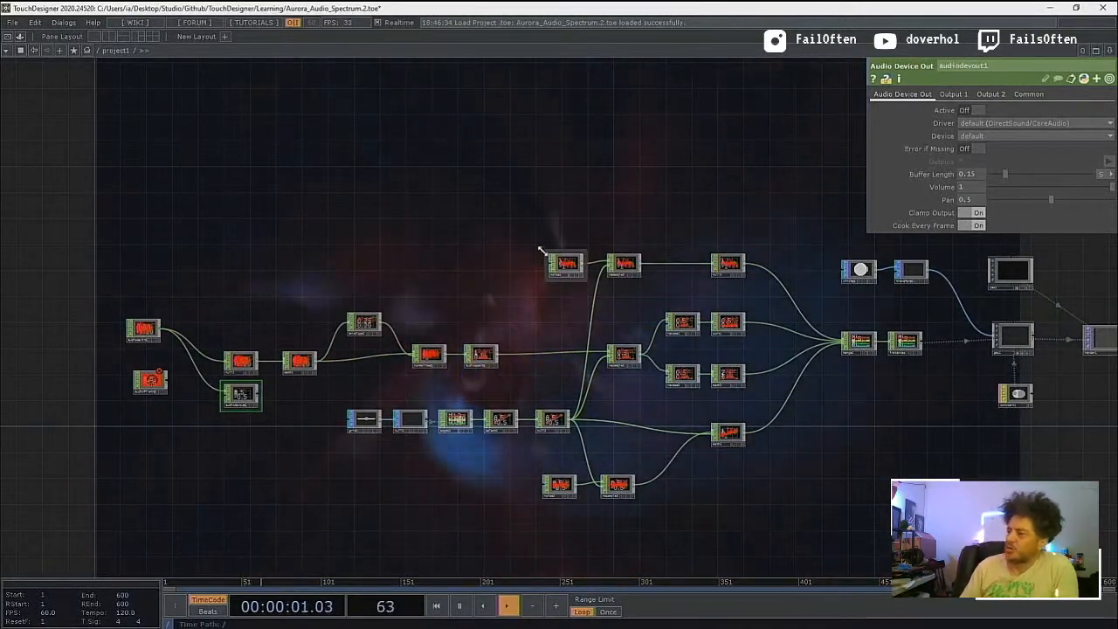
Step: Delete the audiofilein2 operator and place a new Audio File In CHOP where it was
left_click(150, 380)
key("Delete")
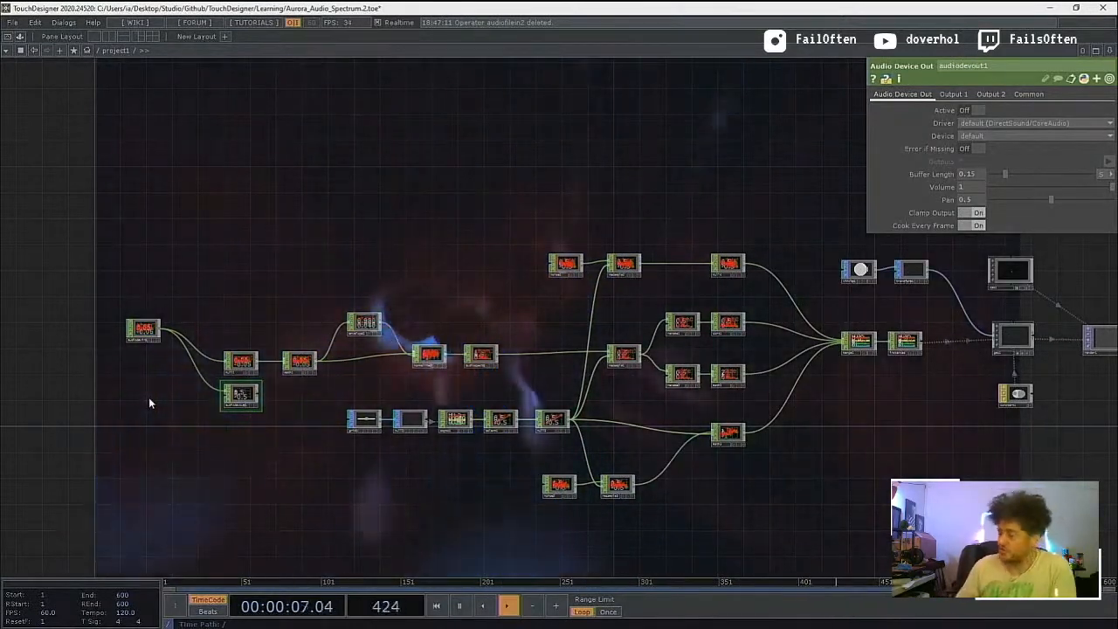
key("Tab")
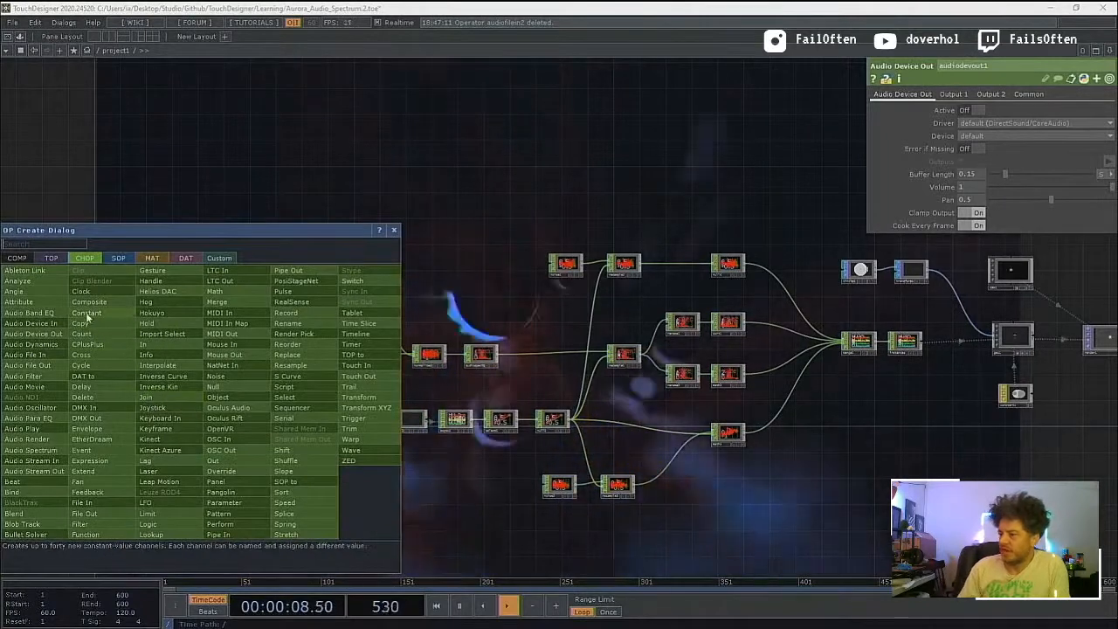
left_click(47, 357)
left_click(143, 383)
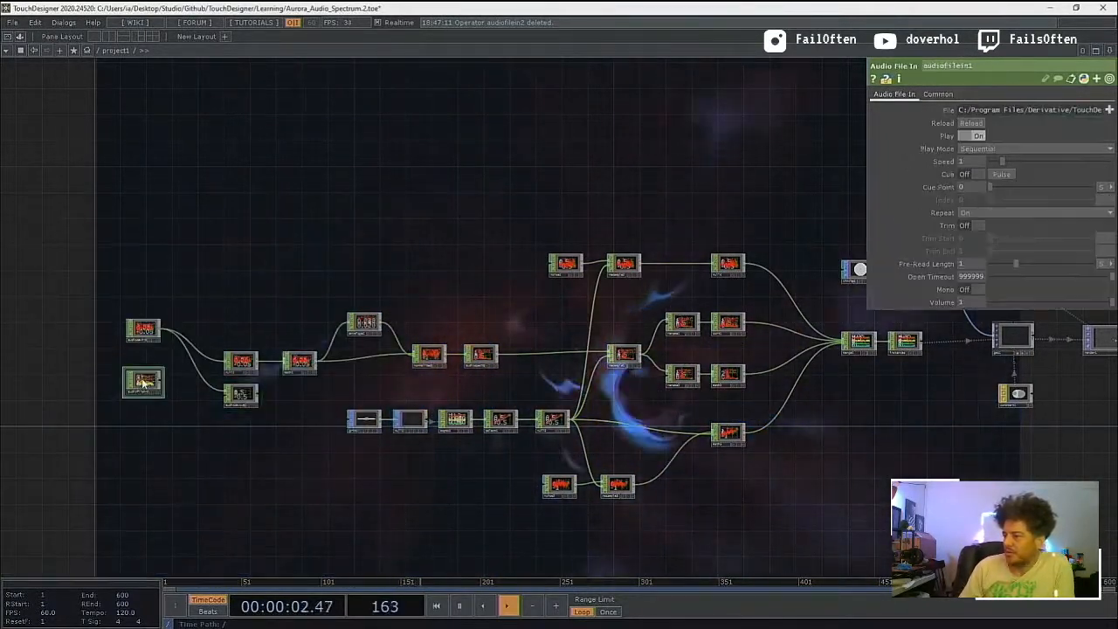
Step: Connect audiofilein1 to null1 and audiodevout1, and turn on Active for audiodevout1
left_click_drag(163, 383, 221, 365)
left_click(224, 362)
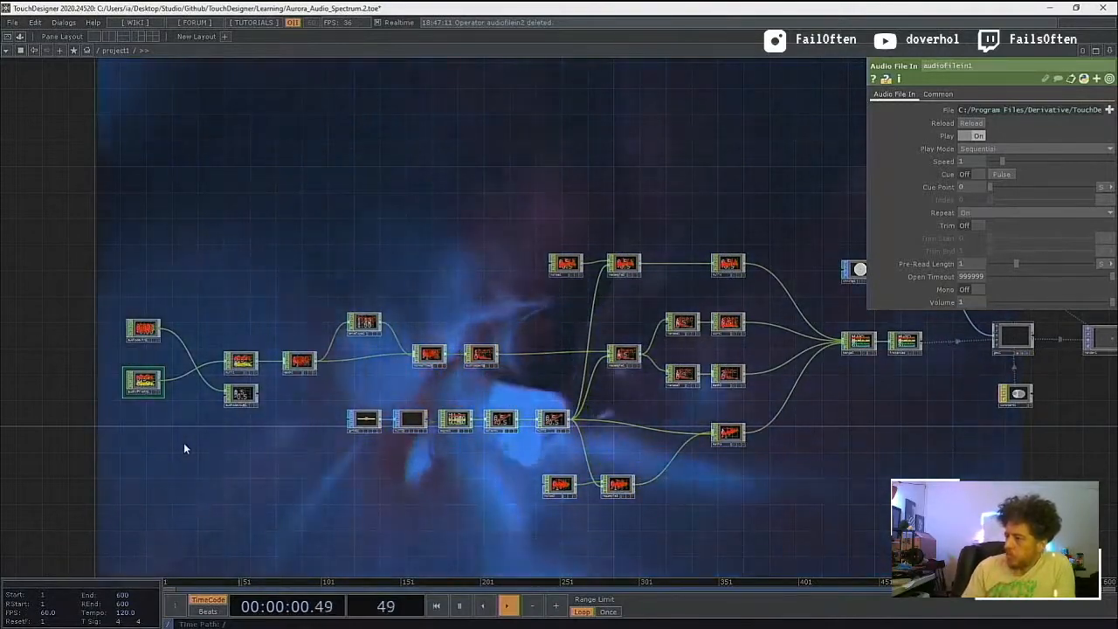
left_click(143, 329)
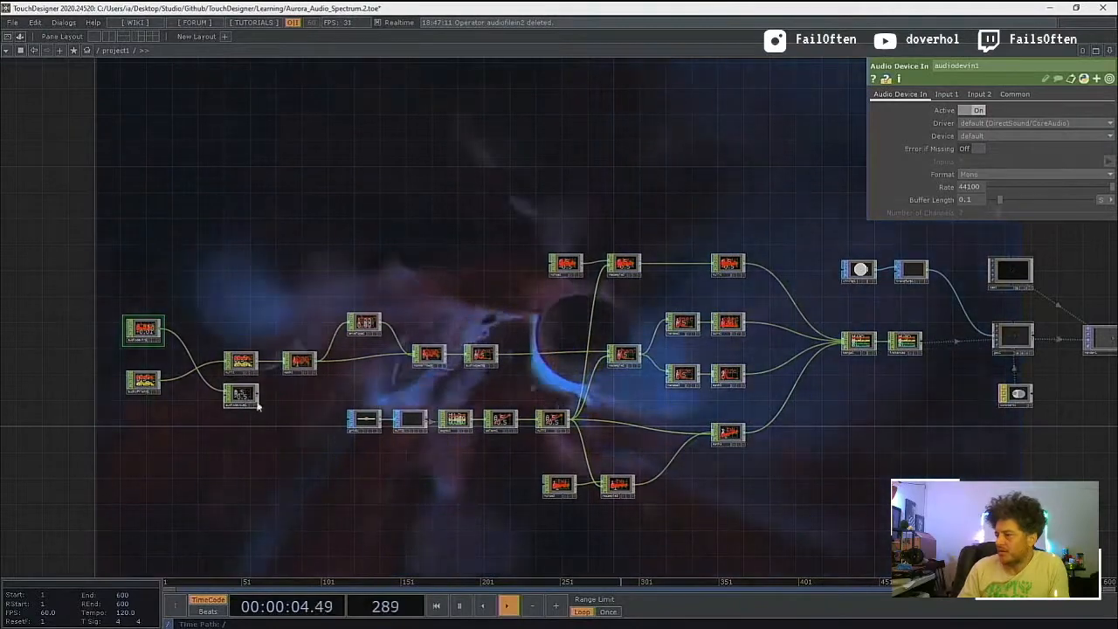
left_click_drag(163, 381, 229, 395)
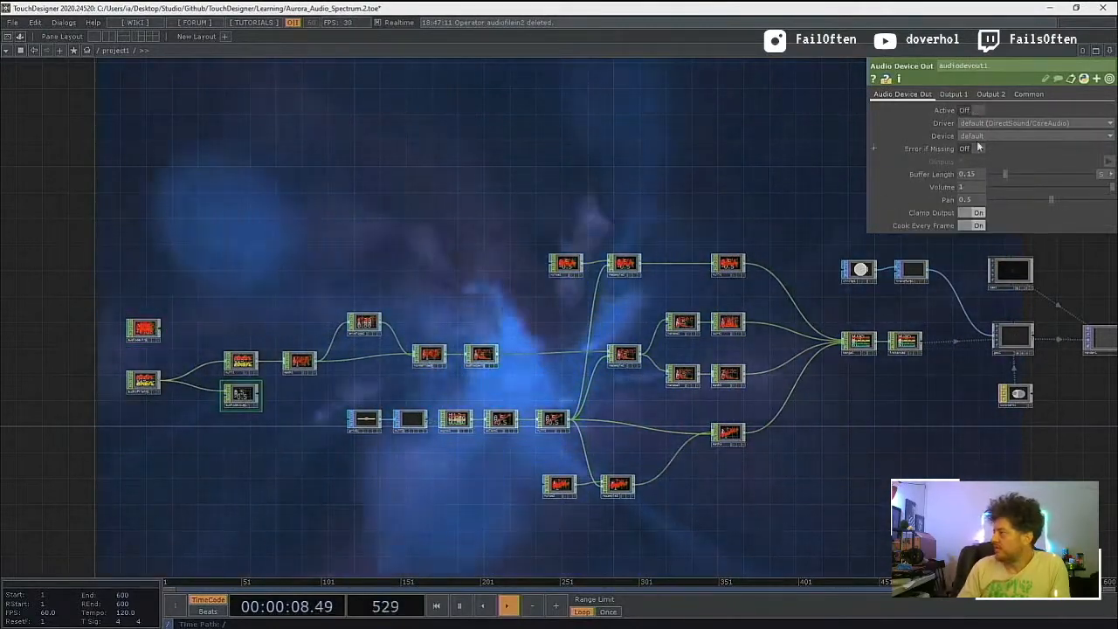
left_click(975, 111)
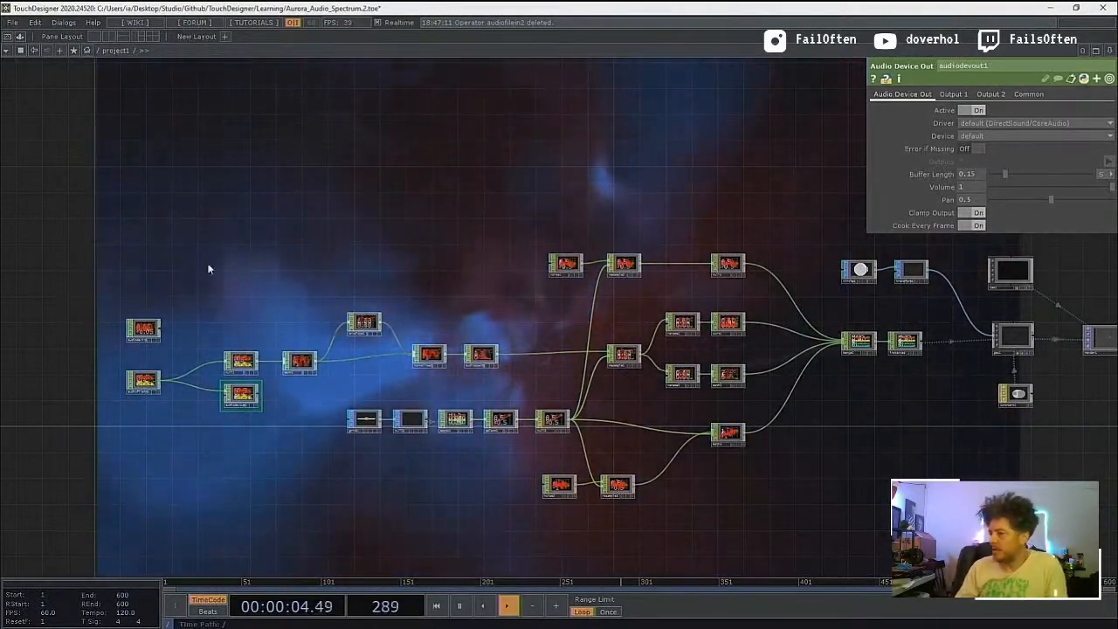
Step: Delete audiodevin1 and add an In CHOP in the empty space below audiofilein1
left_click(154, 339)
key("Delete")
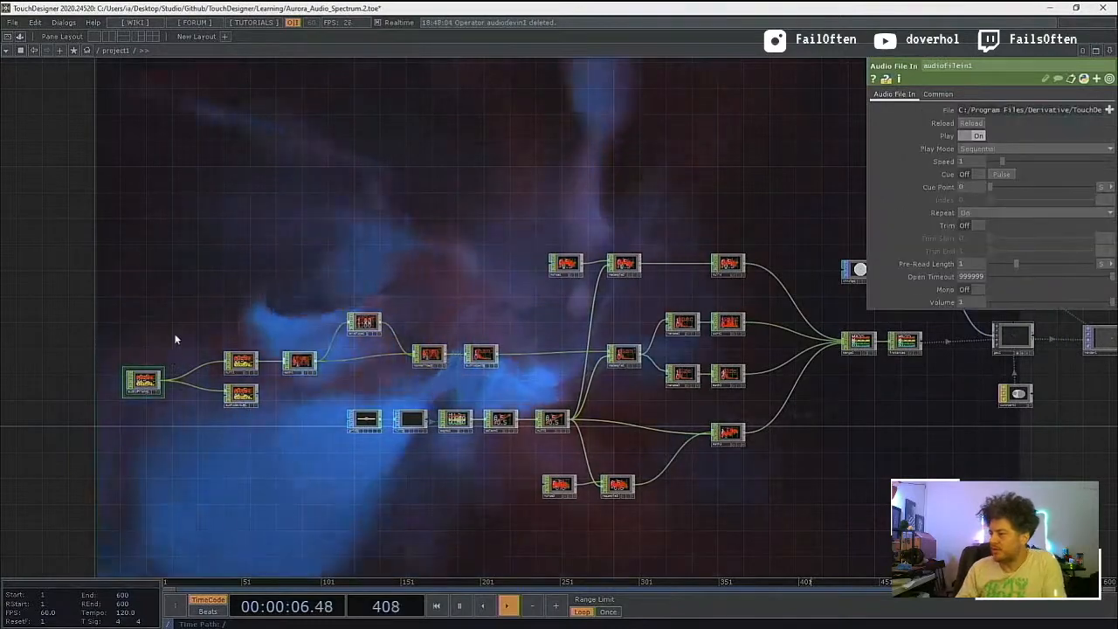
left_click_drag(181, 298, 181, 270)
right_click(143, 353)
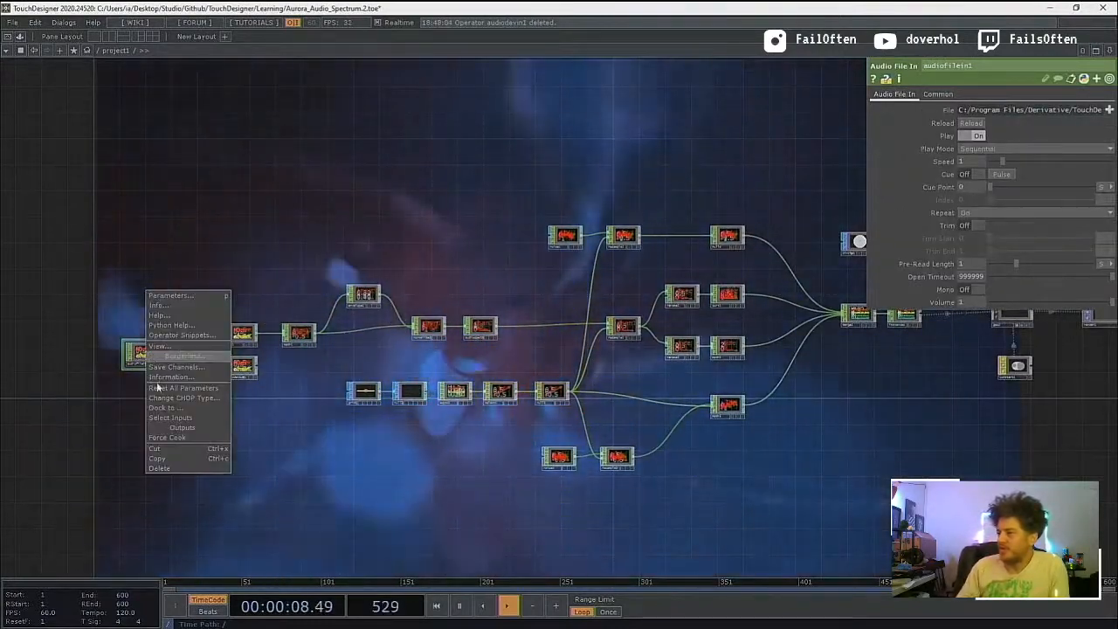
left_click(122, 431)
key("Tab")
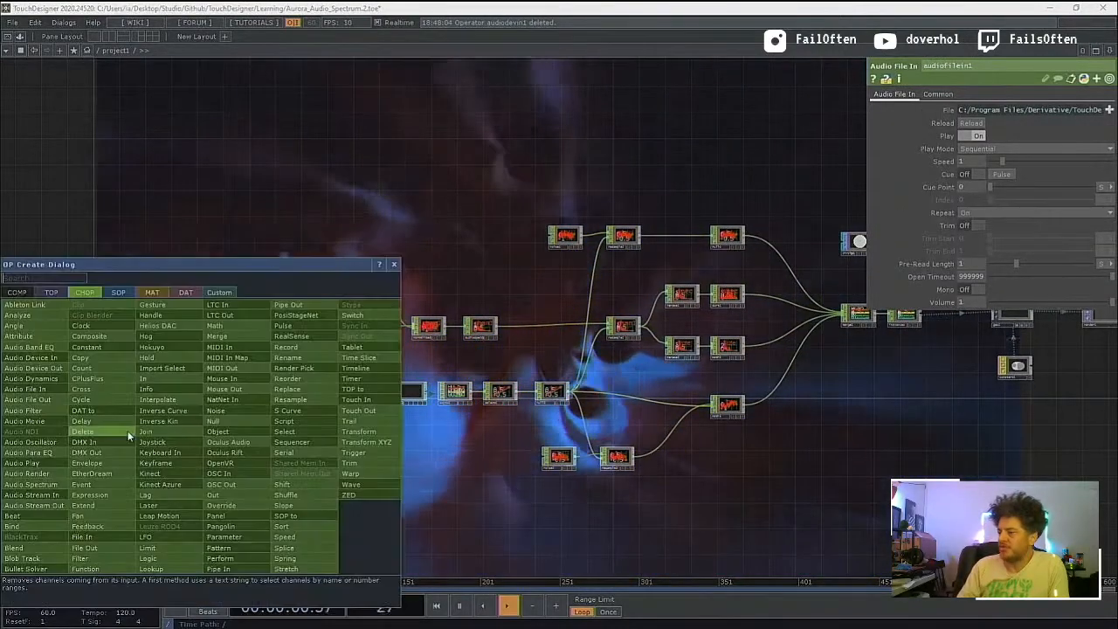
left_click(128, 430)
left_click(129, 430)
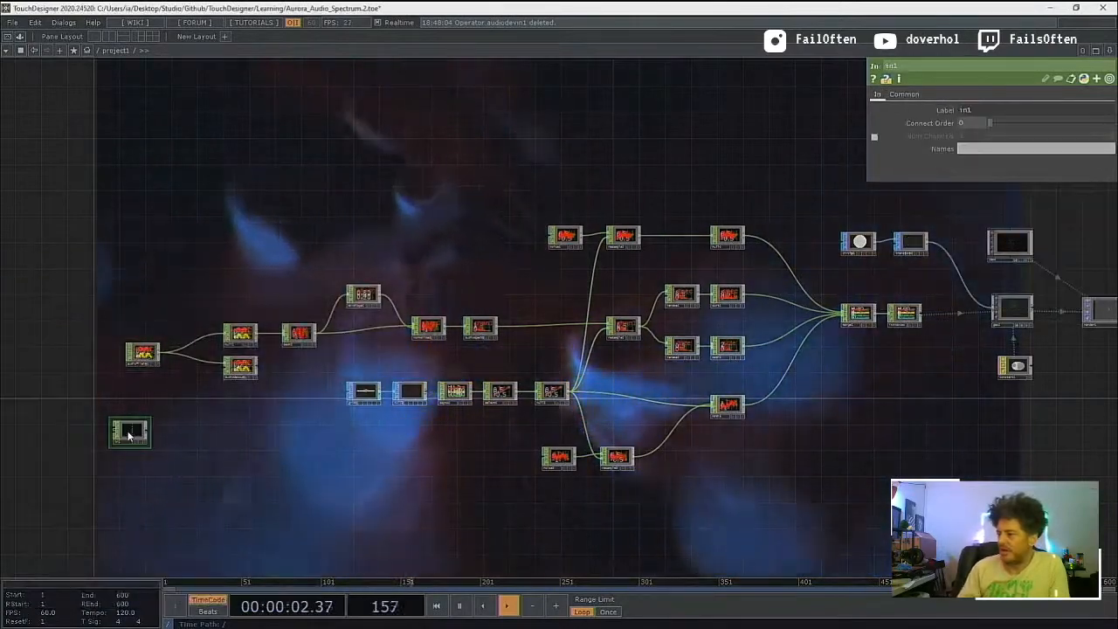
Step: Connect in1 to null1 and audiodevout1 in place of audiofilein1, and move in1 closer to them
left_click_drag(153, 432, 224, 333)
scroll(200, 364, "up", 3)
scroll(201, 365, "up", 5)
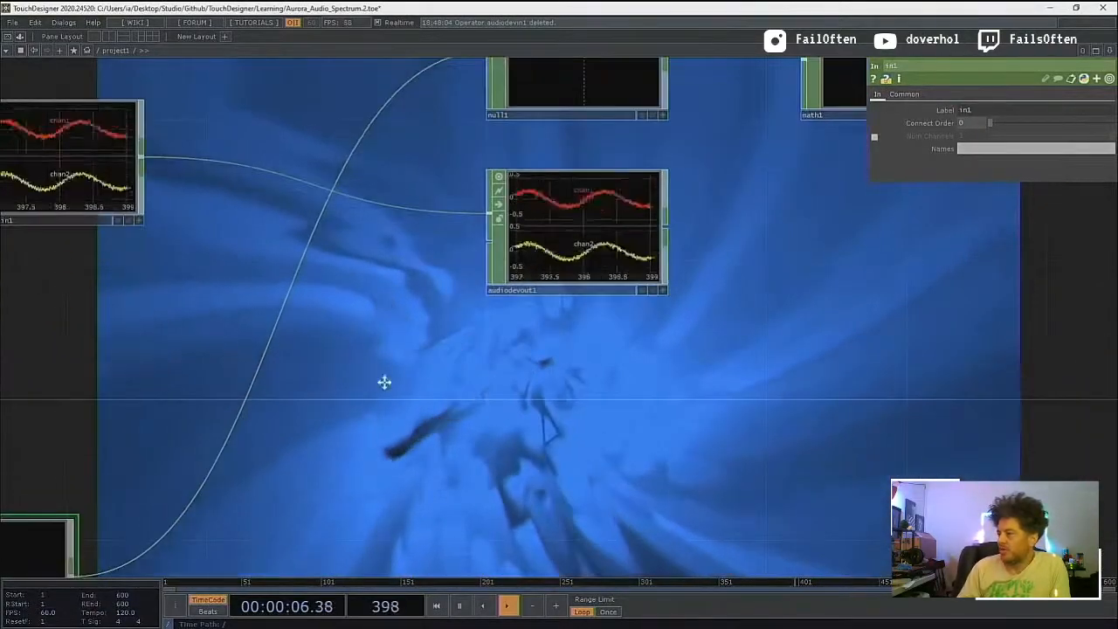
scroll(396, 363, "down", 2)
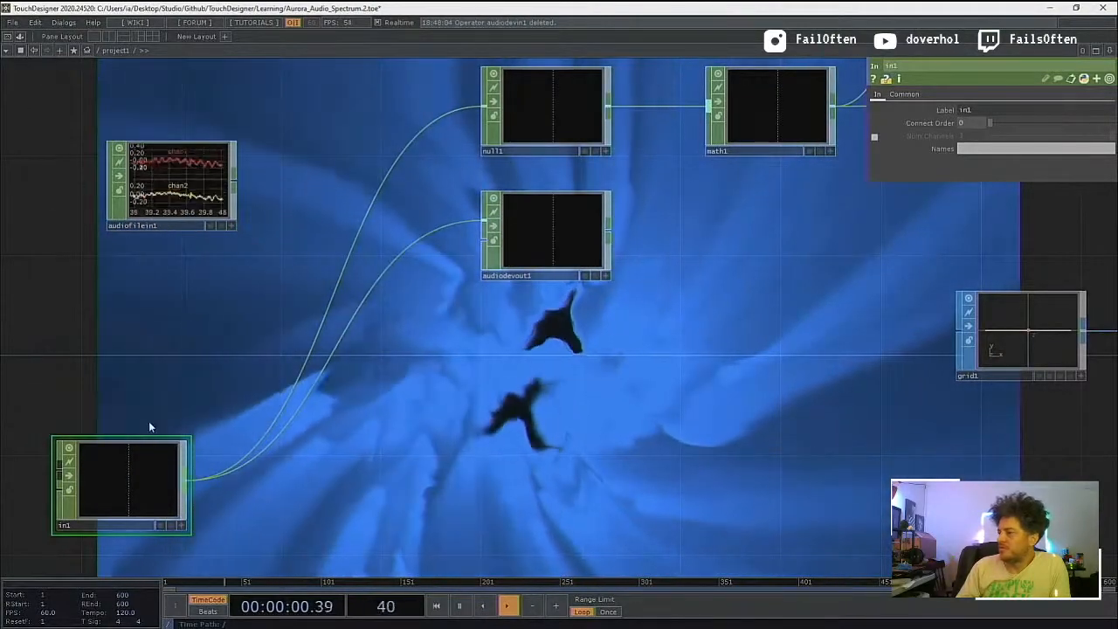
left_click_drag(129, 409, 229, 334)
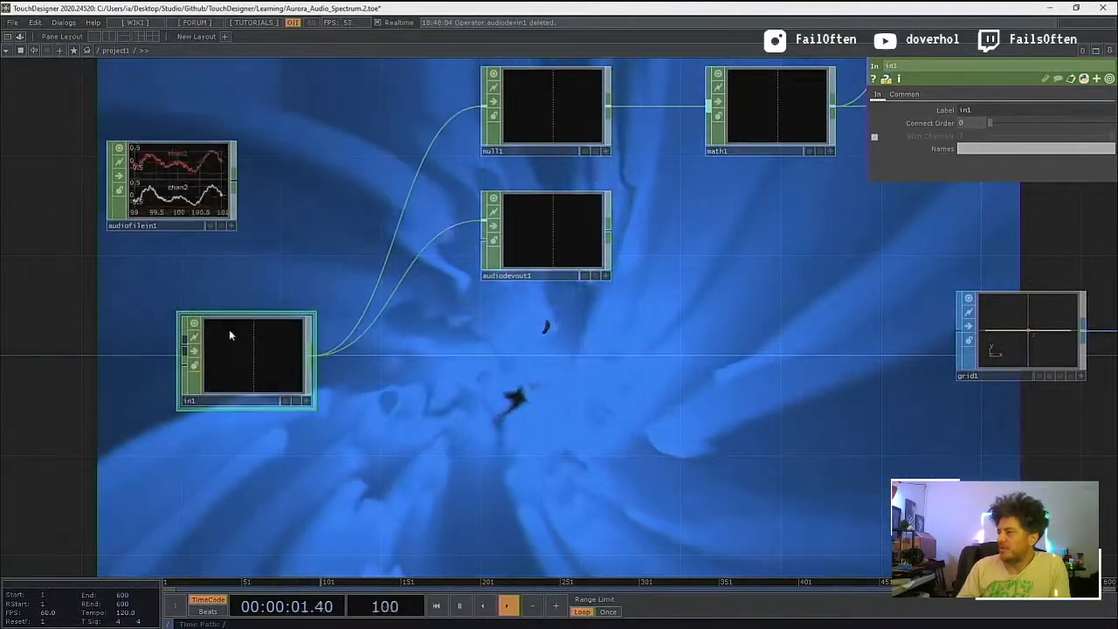
Step: Delete audiofilein1, undo the deletion and set the operator apart below the network
left_click(187, 181)
key("Delete")
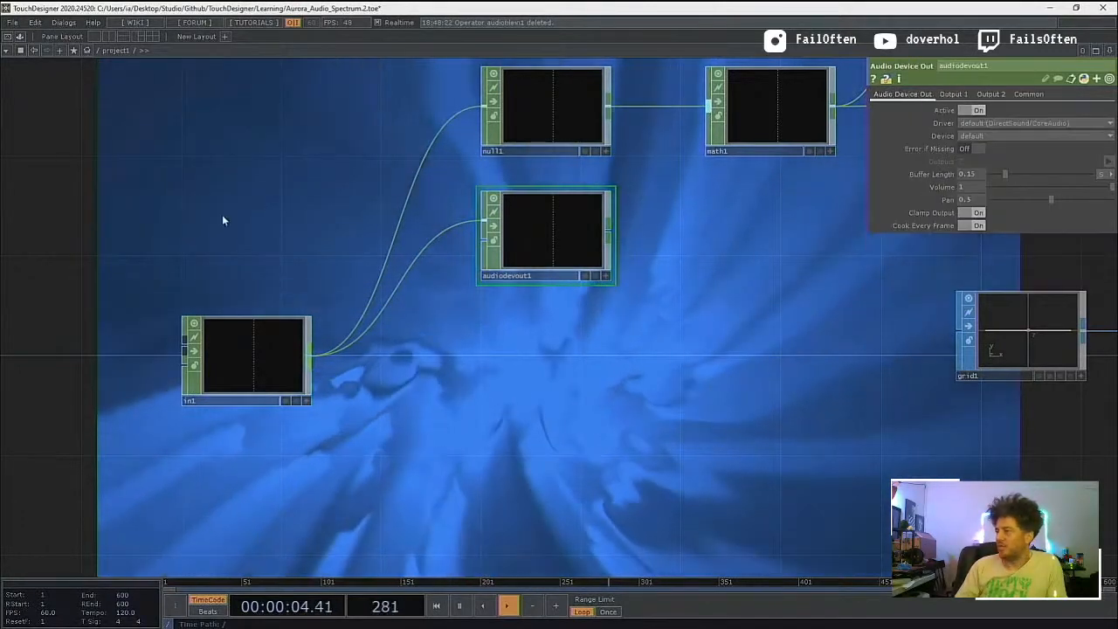
scroll(221, 216, "down", 5)
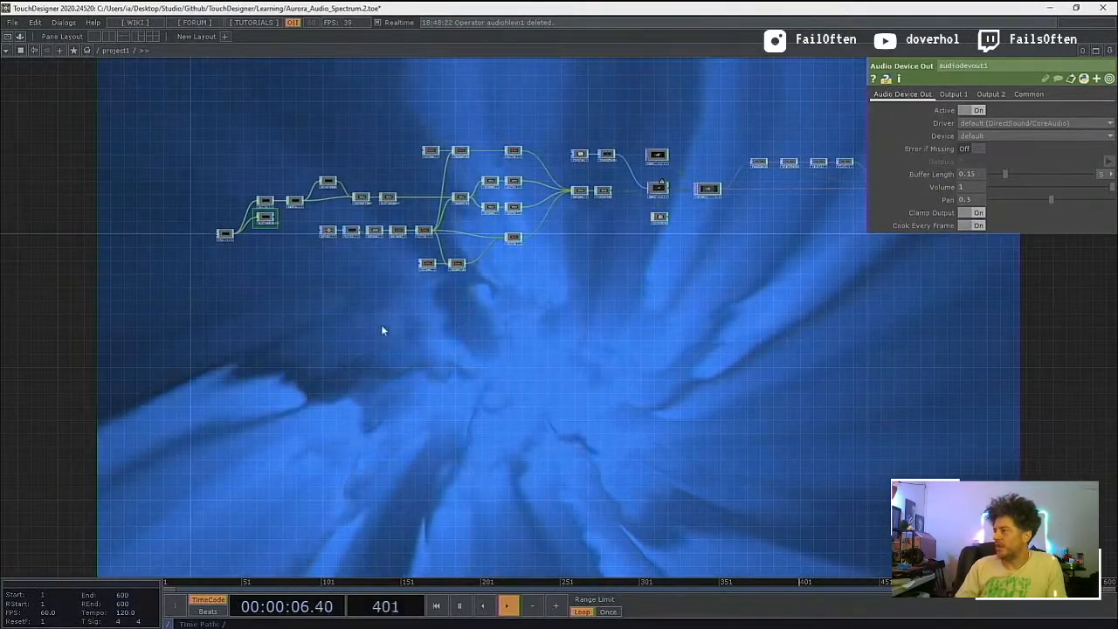
key("ctrl+z")
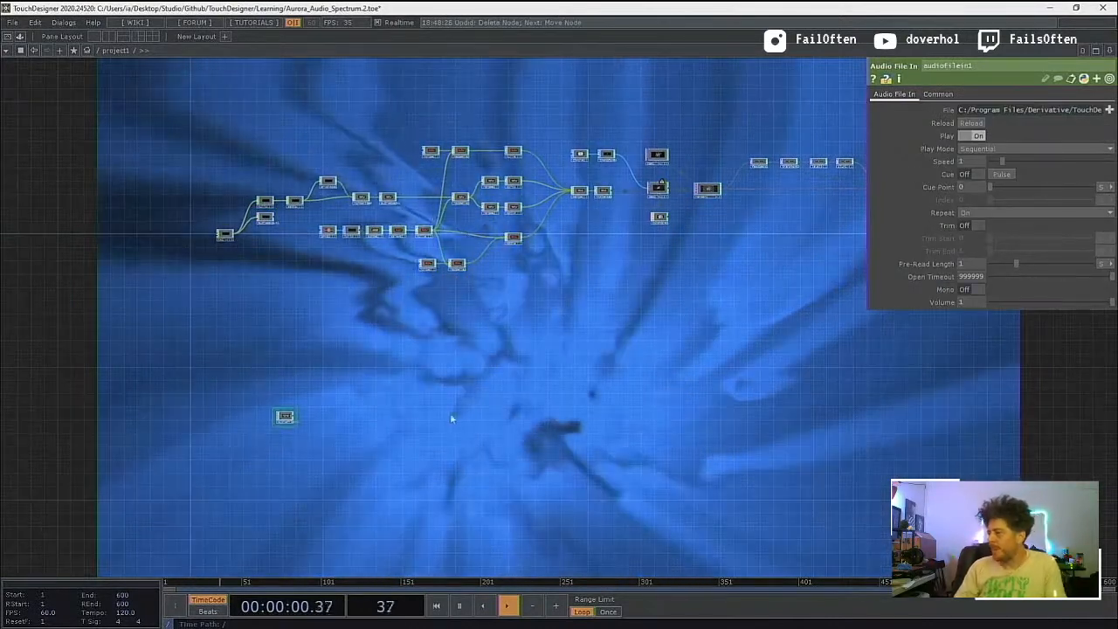
Step: Add a Container COMP in the empty space below the network
key("Tab")
left_click(269, 278)
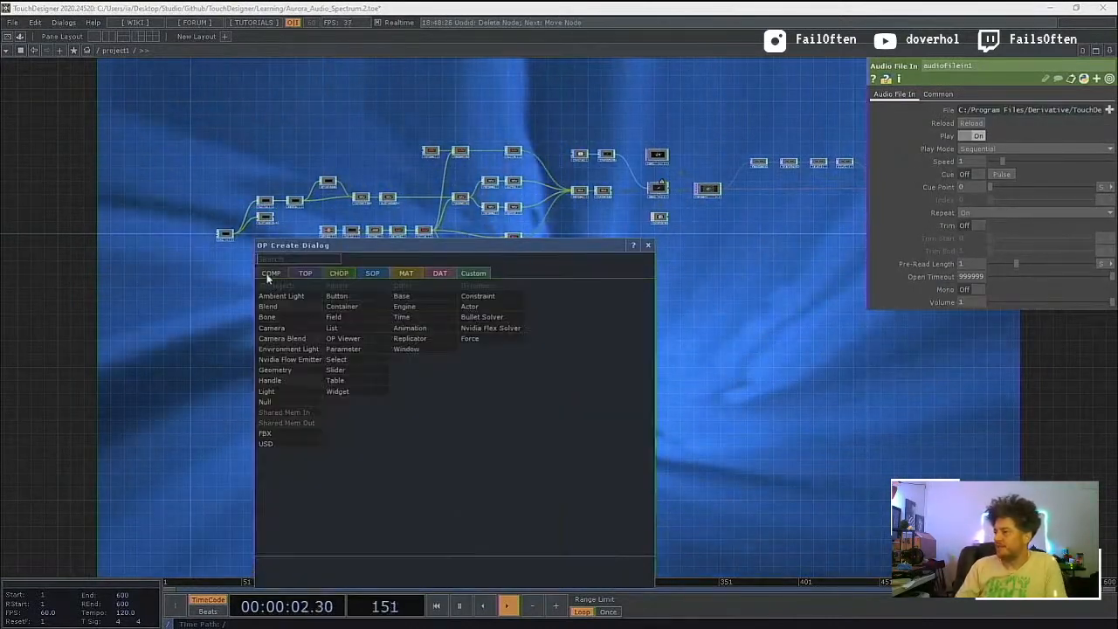
type("container")
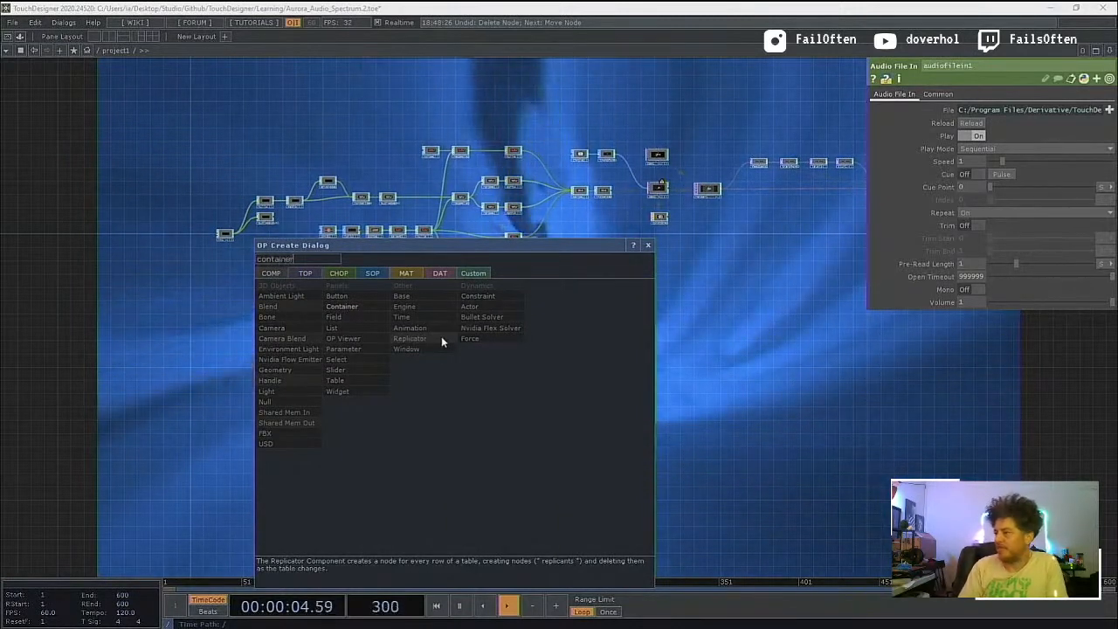
key("Return")
left_click(442, 337)
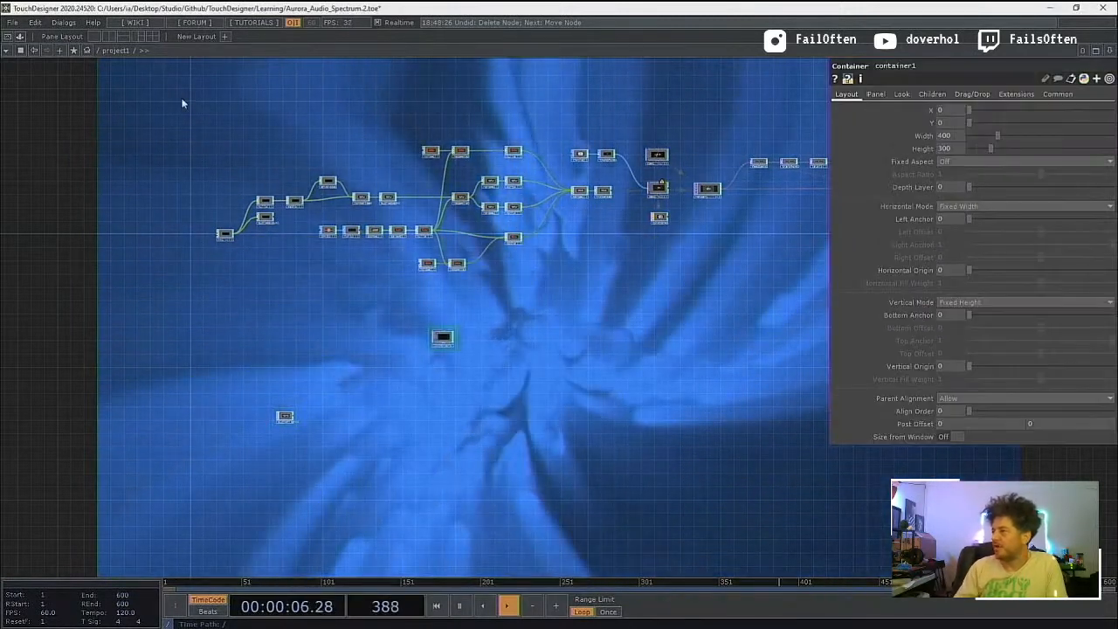
Step: Cut the whole network from in1 to the final operators, leaving only audiofilein1 and container1
right_click_drag(71, 159, 178, 231)
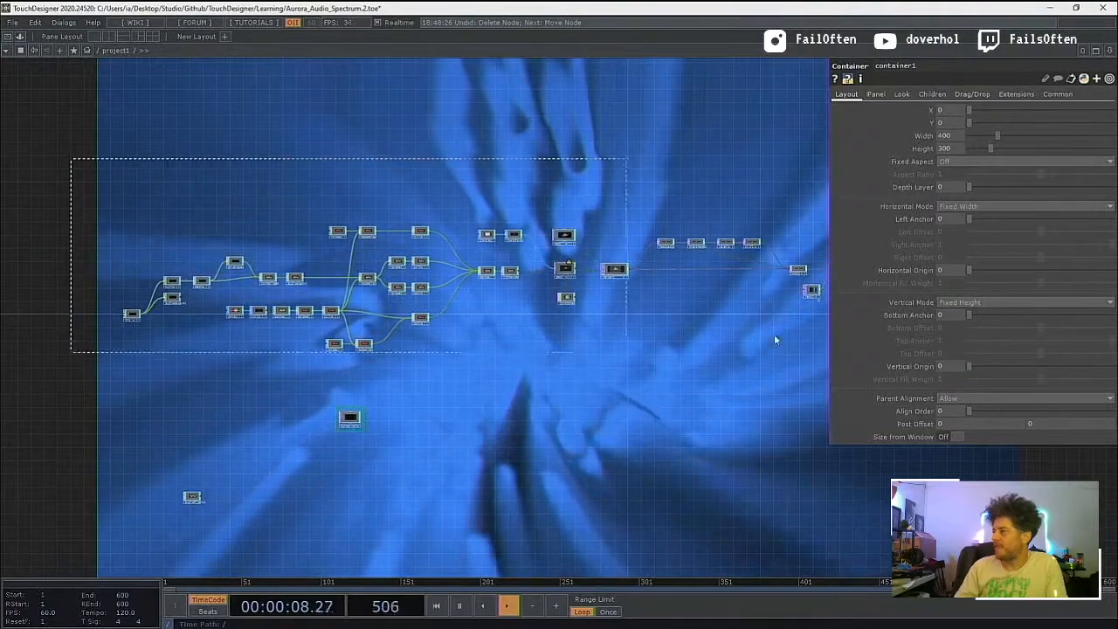
right_click_drag(774, 339, 1057, 483)
left_click_drag(1036, 534, 863, 503)
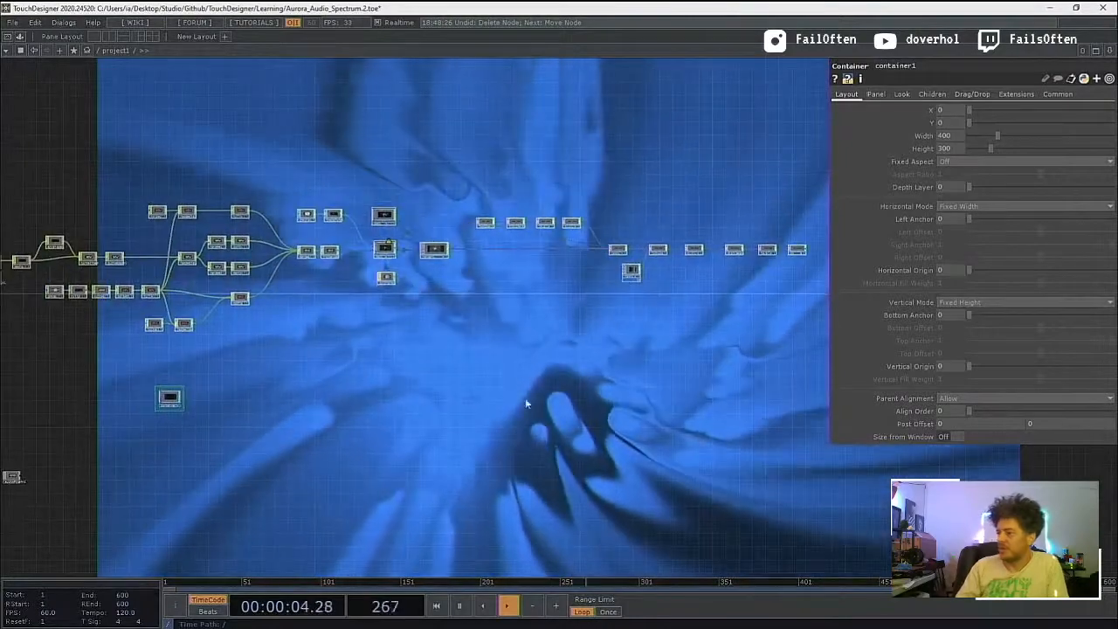
left_click_drag(474, 406, 604, 420)
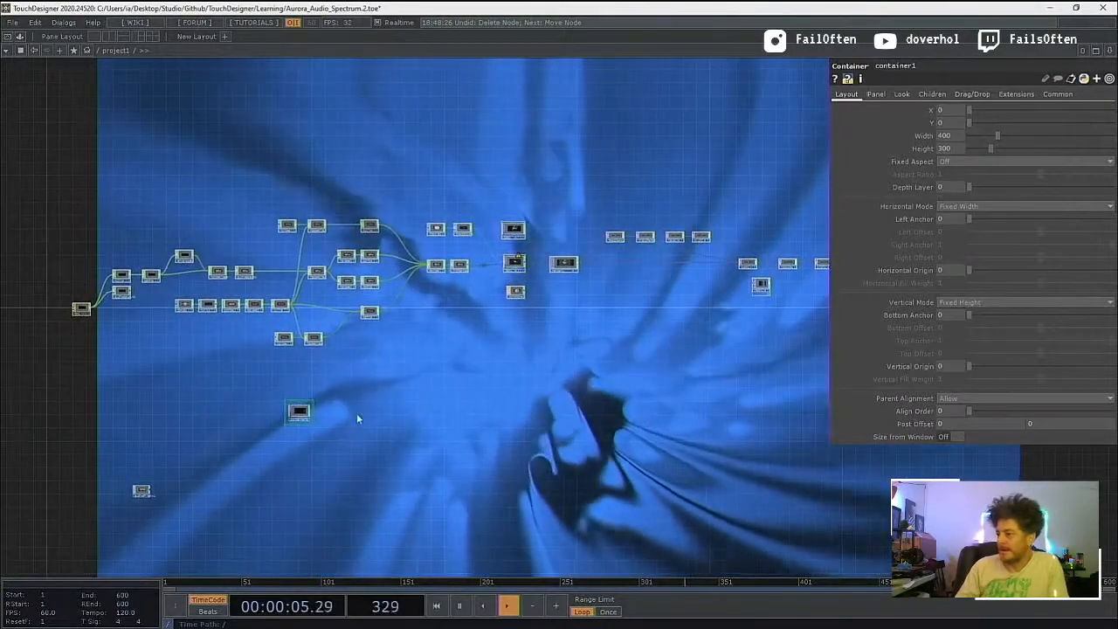
left_click(315, 340)
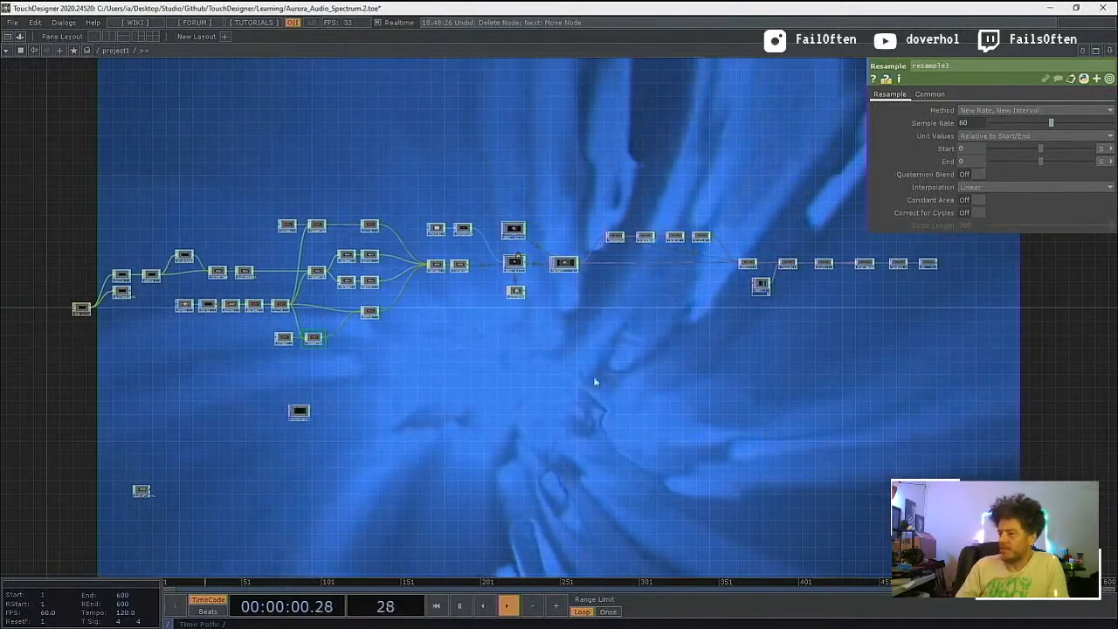
key("Delete")
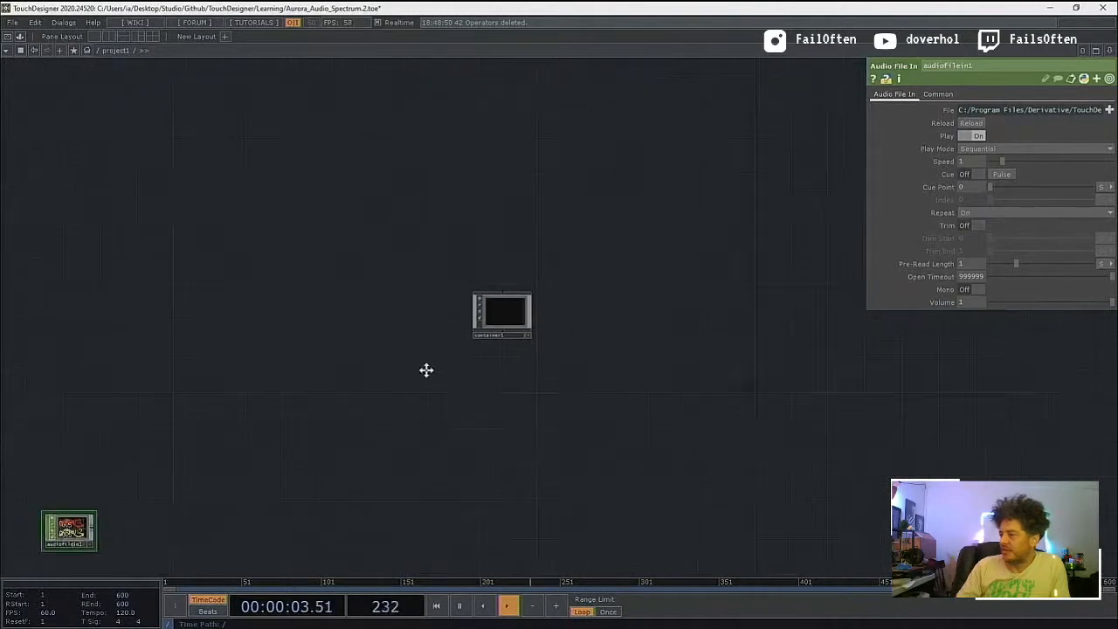
Step: Place audiofilein1 beside container1 and paste the cut network inside container1
left_click_drag(126, 505, 344, 296)
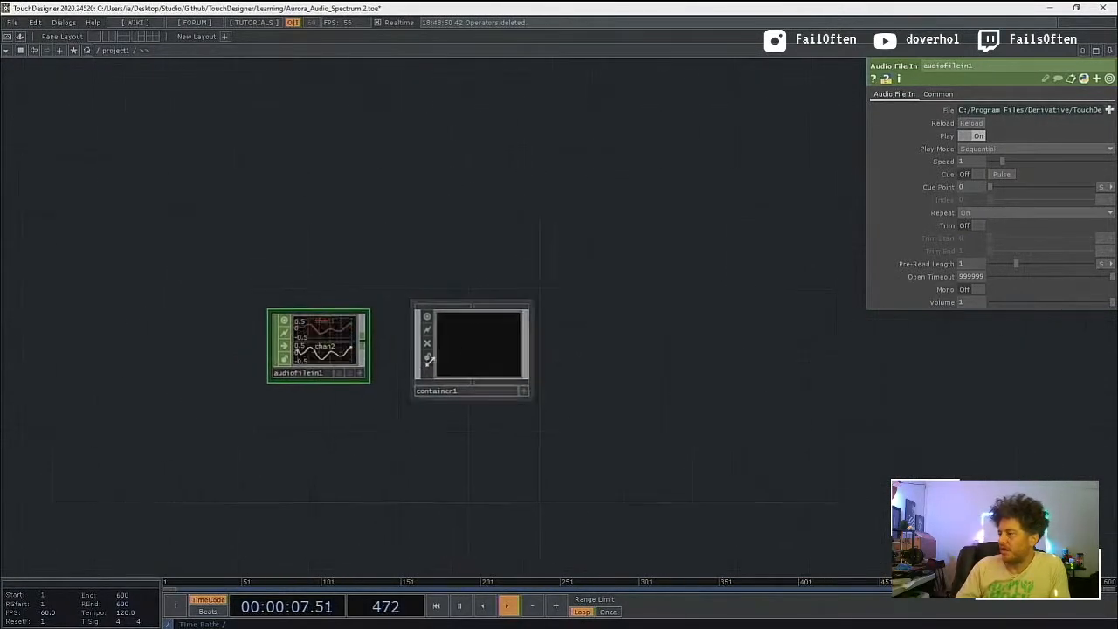
double_click(481, 347)
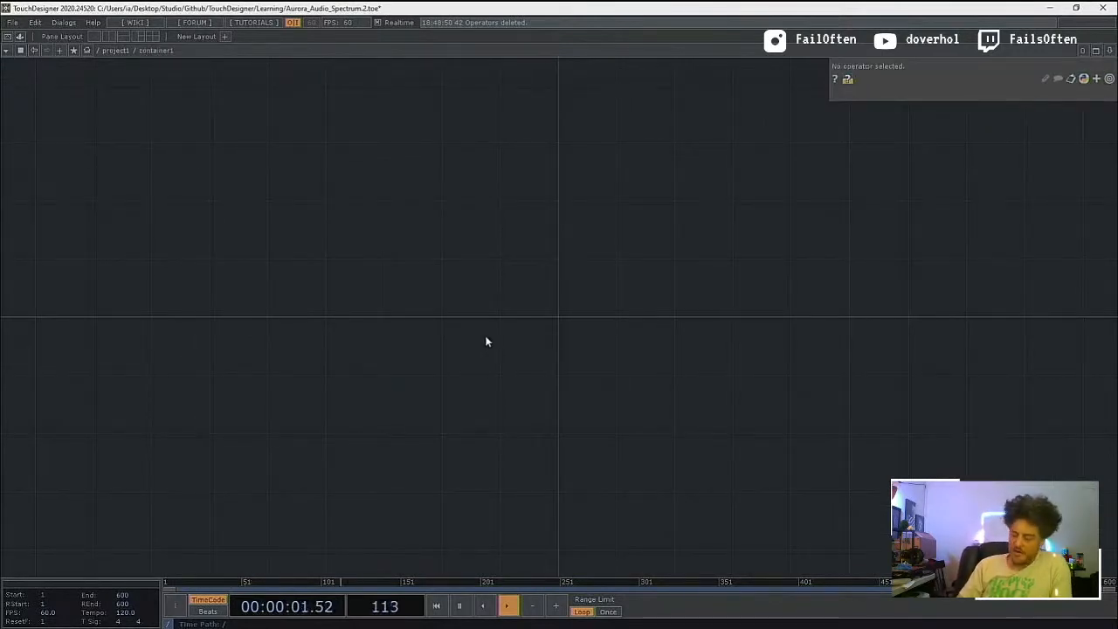
key("ctrl+v")
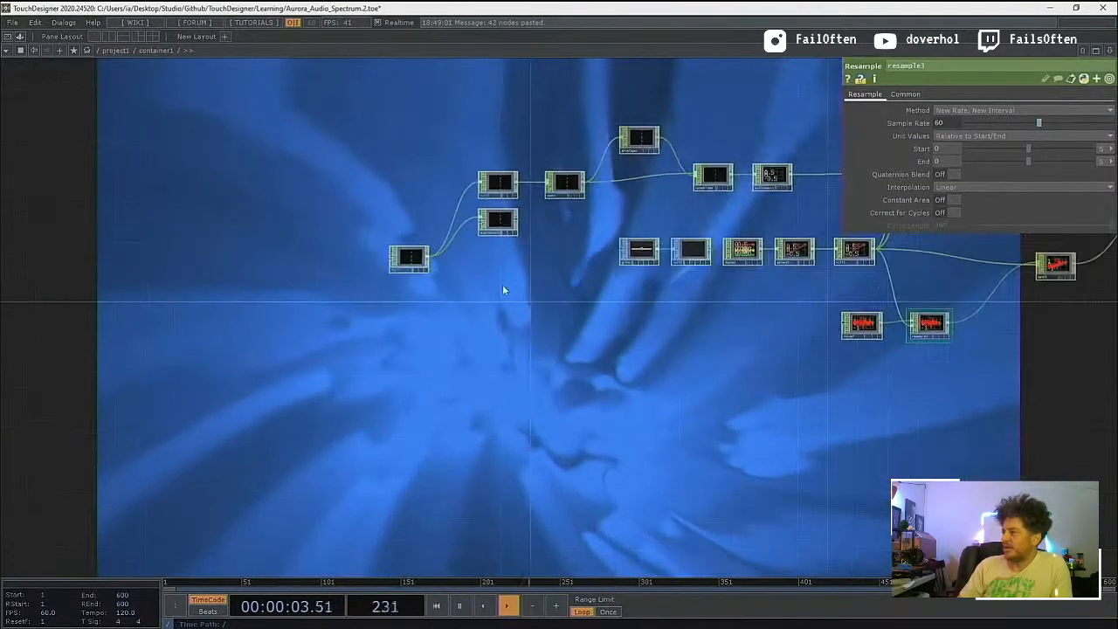
Step: Move in1 inside the container up to a height between null1 and audiodevout1
scroll(502, 290, "down", 3)
scroll(462, 359, "up", 8)
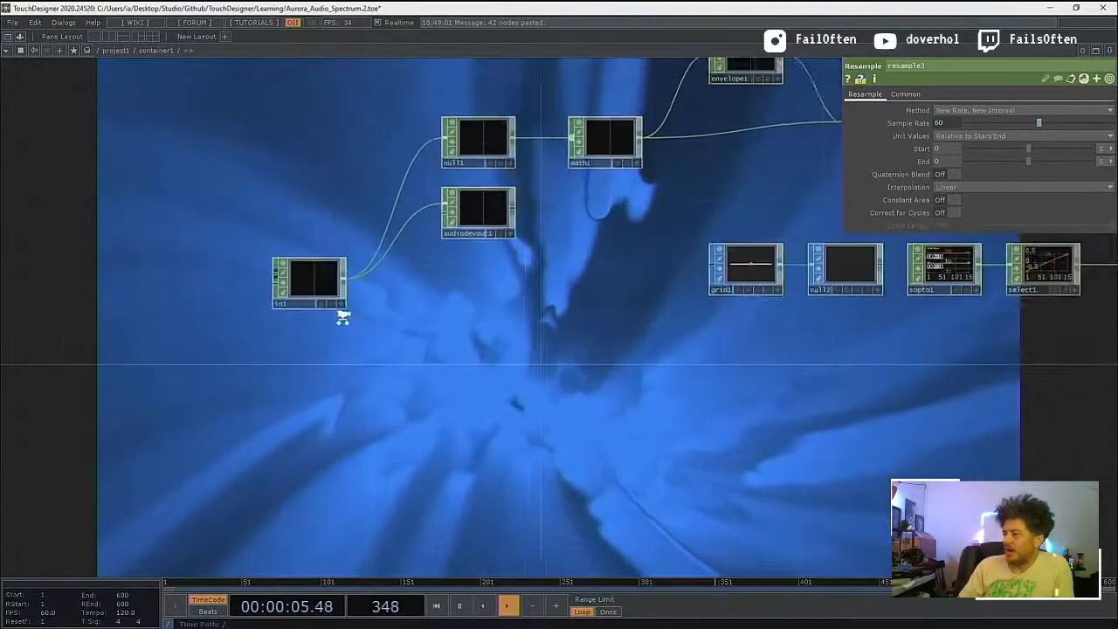
scroll(342, 317, "up", 1)
left_click_drag(312, 280, 311, 323)
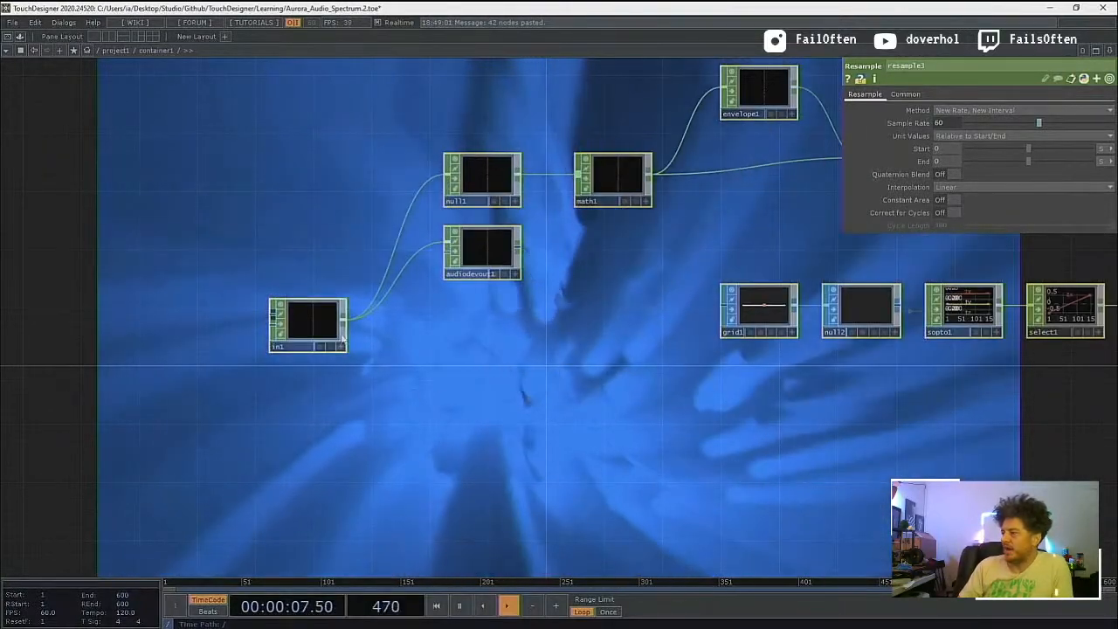
left_click(319, 322)
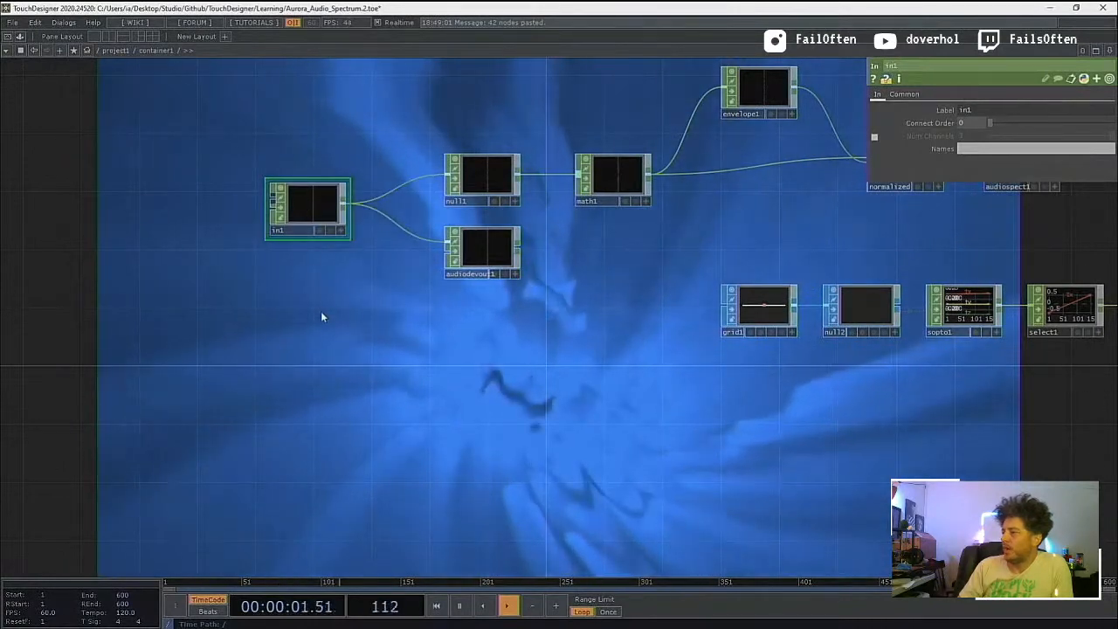
Step: Return to the project1 level and connect audiofilein1 to the input of container1
scroll(321, 312, "down", 6)
scroll(321, 311, "down", 2)
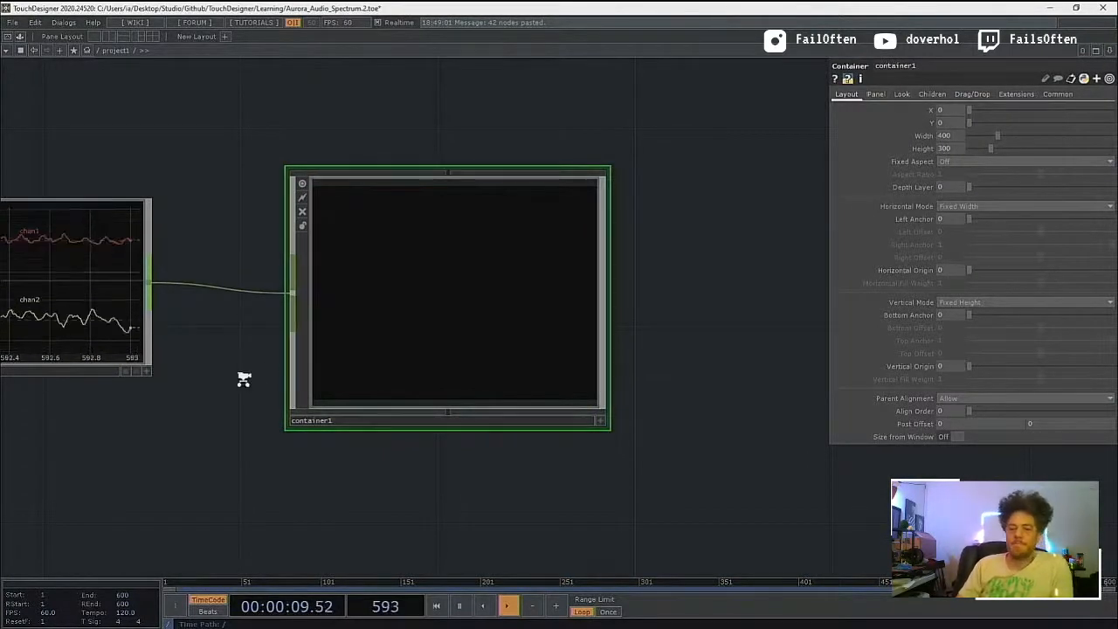
Step: Go up to the root level to view project1 and return inside container1 to view its whole network
scroll(244, 379, "down", 3)
scroll(239, 374, "down", 2)
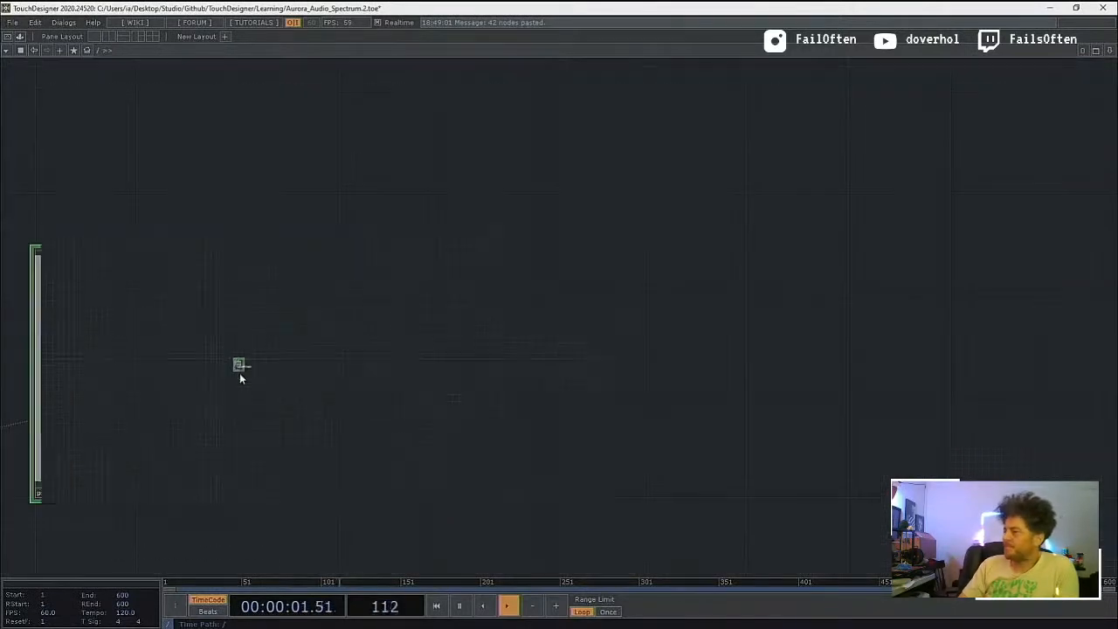
left_click_drag(210, 478, 381, 470)
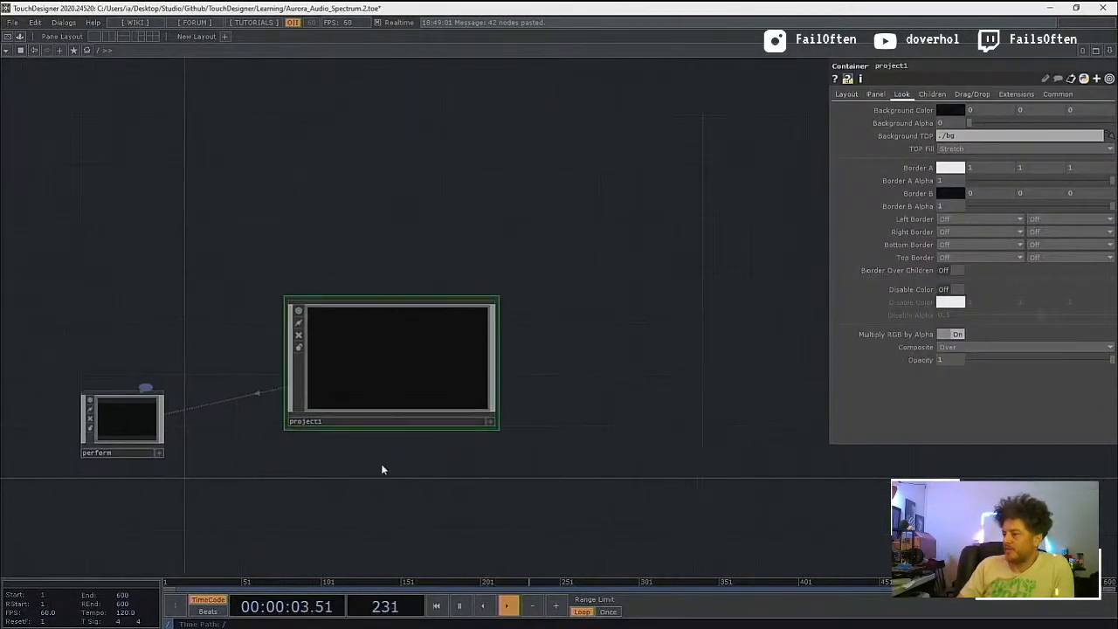
scroll(381, 367, "up", 3)
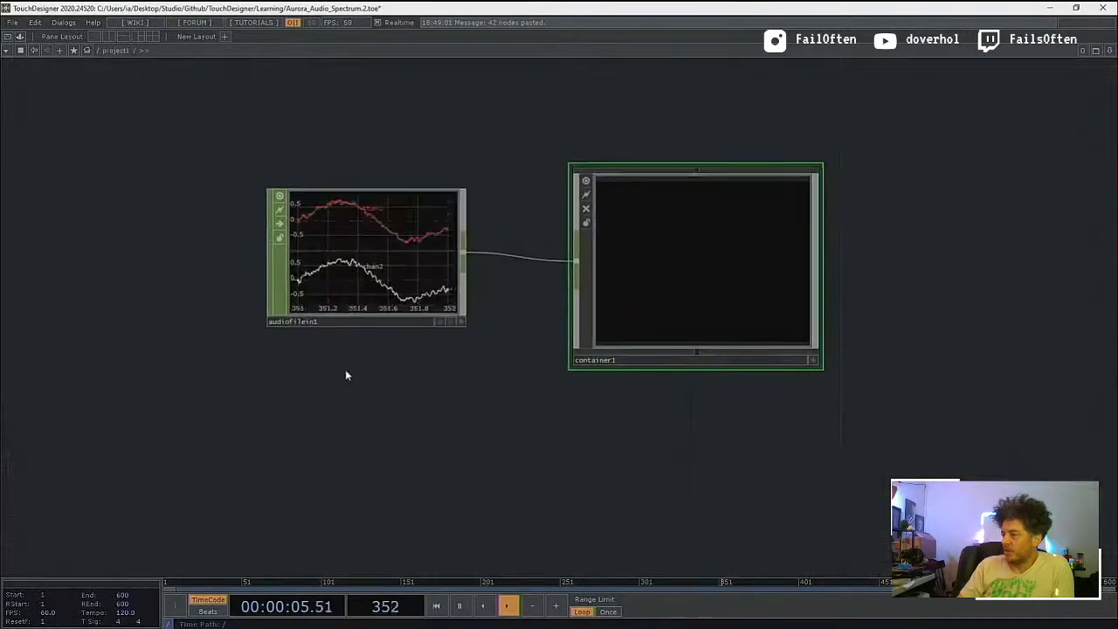
scroll(644, 347, "up", 4)
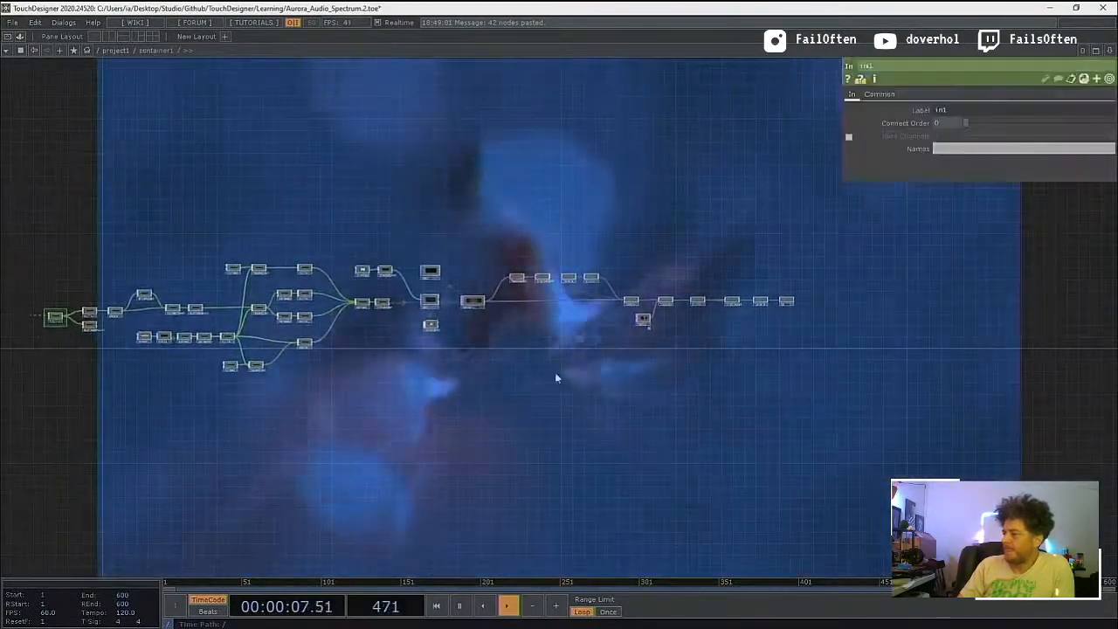
scroll(139, 336, "up", 4)
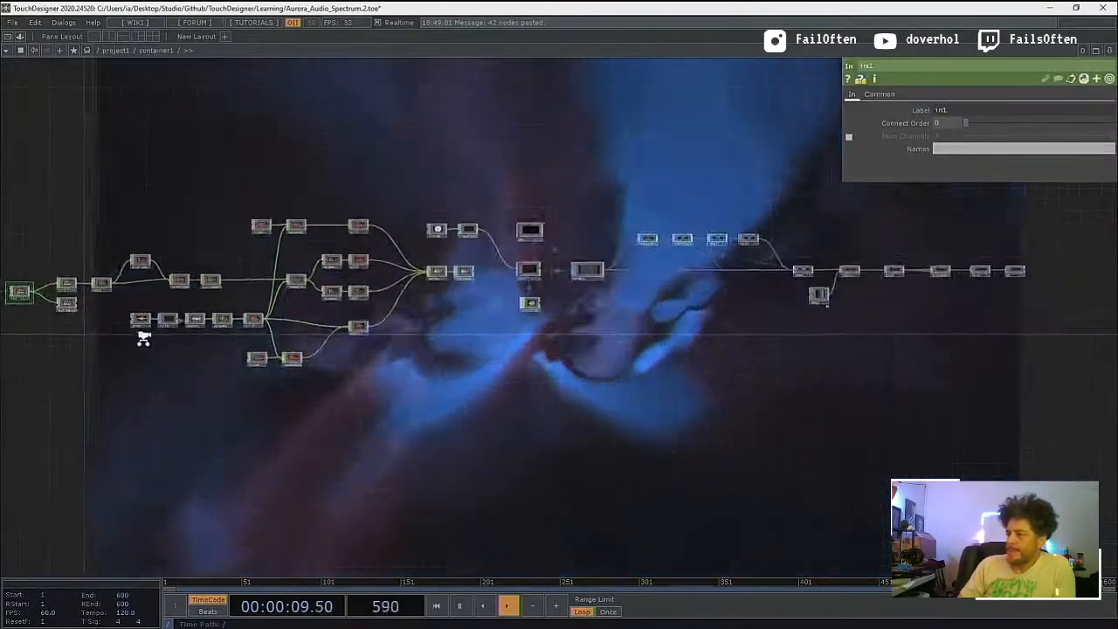
Step: Examine the audio input section inside container1, from in1 to null1 and audiodevout1, and show the parameters of math1
left_click_drag(236, 408, 364, 429)
scroll(166, 324, "up", 6)
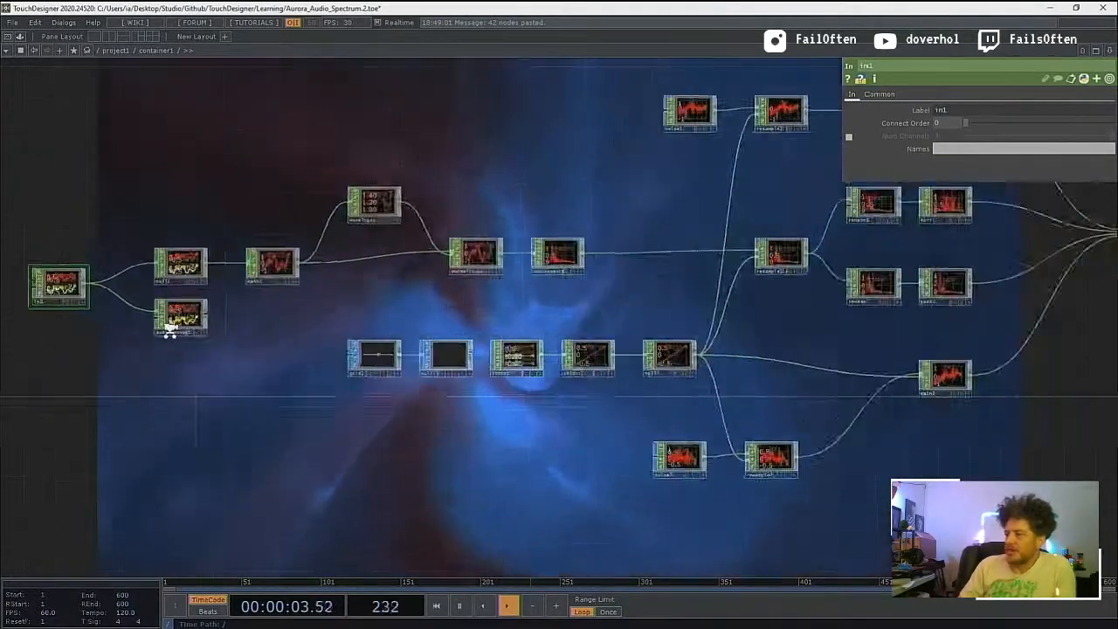
left_click_drag(146, 393, 370, 450)
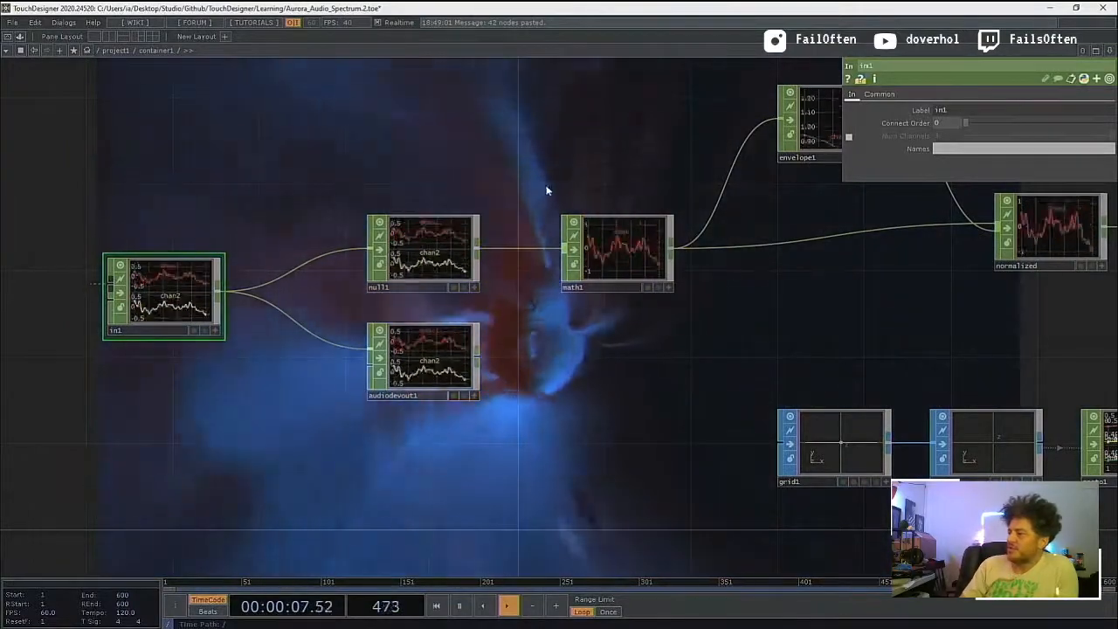
left_click_drag(550, 187, 381, 323)
left_click(427, 361)
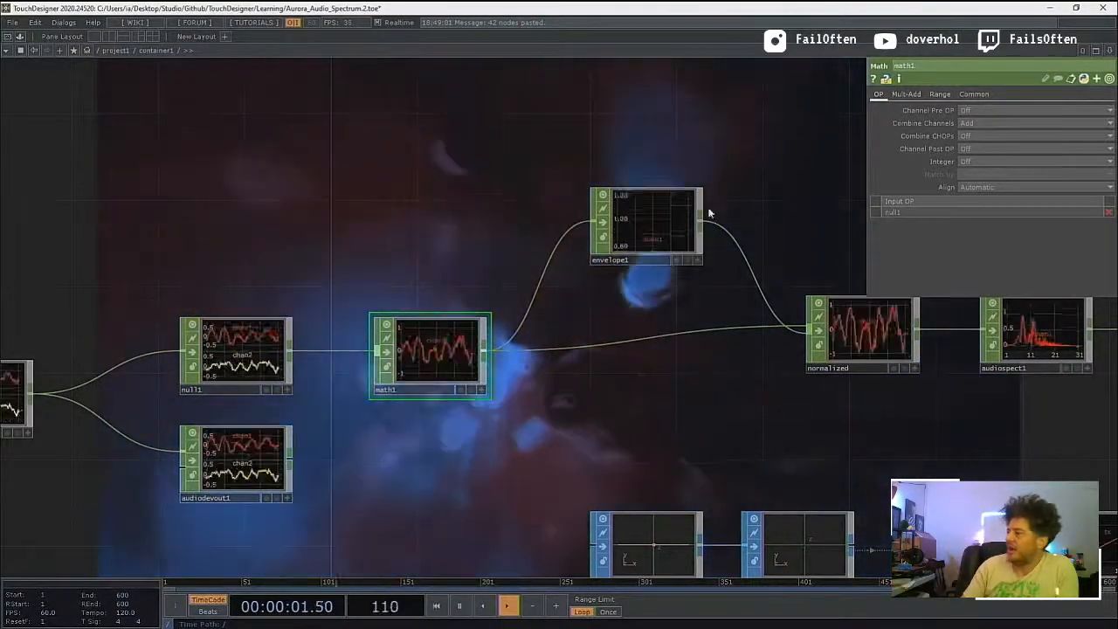
Step: Inspect the parameters of envelope1 and follow the signal through normalized and audiospect1
left_click(665, 225)
left_click_drag(691, 294, 564, 320)
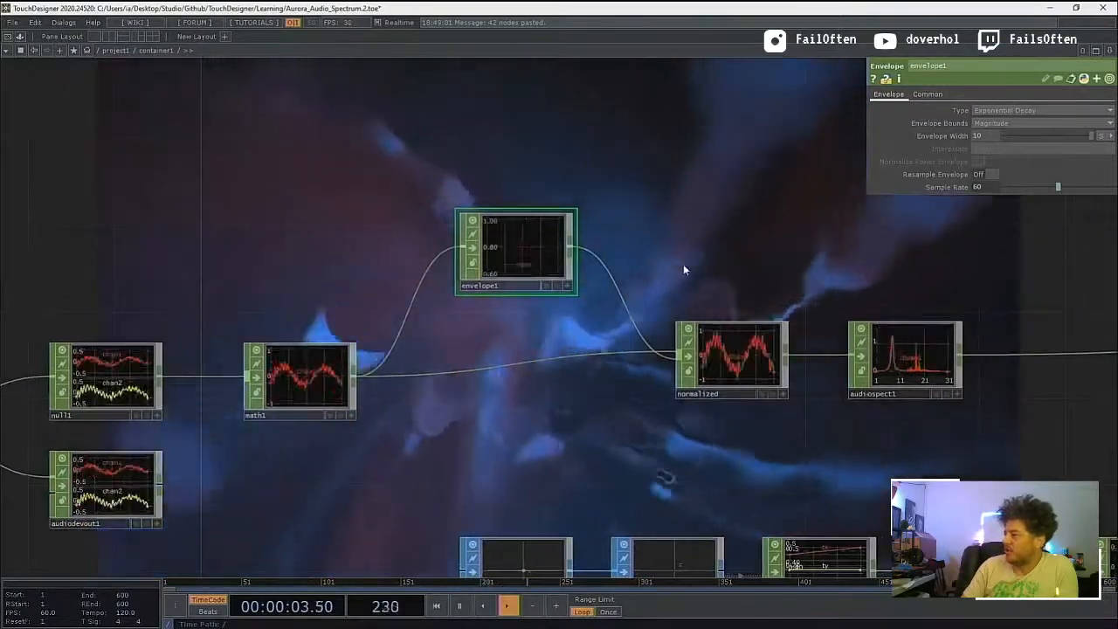
left_click_drag(685, 268, 476, 274)
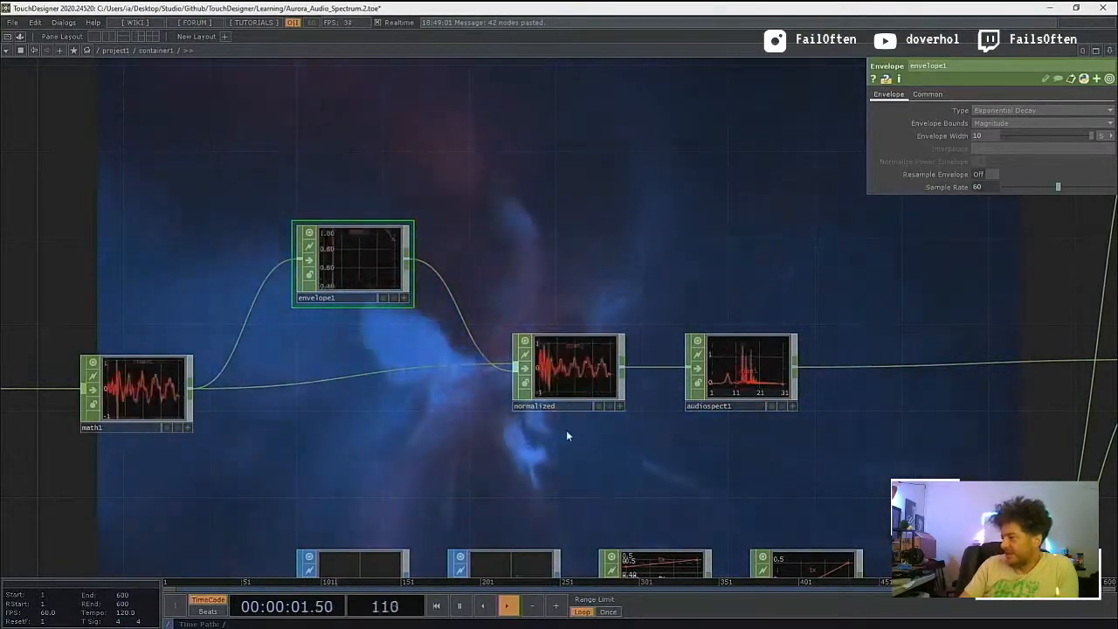
left_click_drag(582, 452, 462, 460)
left_click_drag(301, 437, 403, 441)
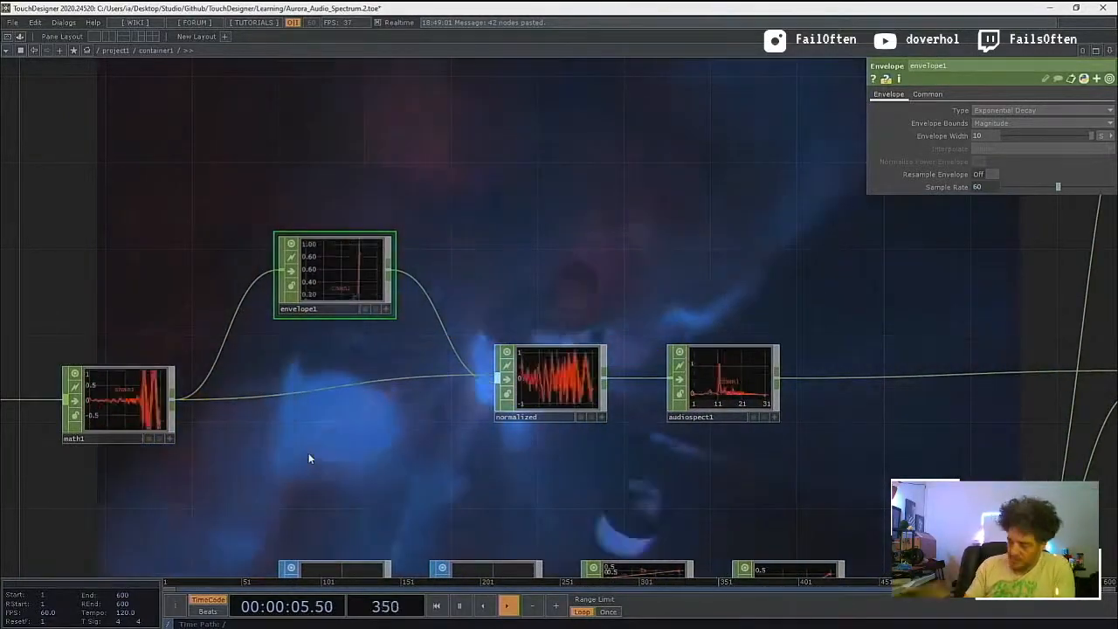
left_click_drag(375, 476, 186, 476)
left_click_drag(420, 478, 317, 467)
scroll(347, 457, "down", 3)
left_click_drag(405, 454, 344, 457)
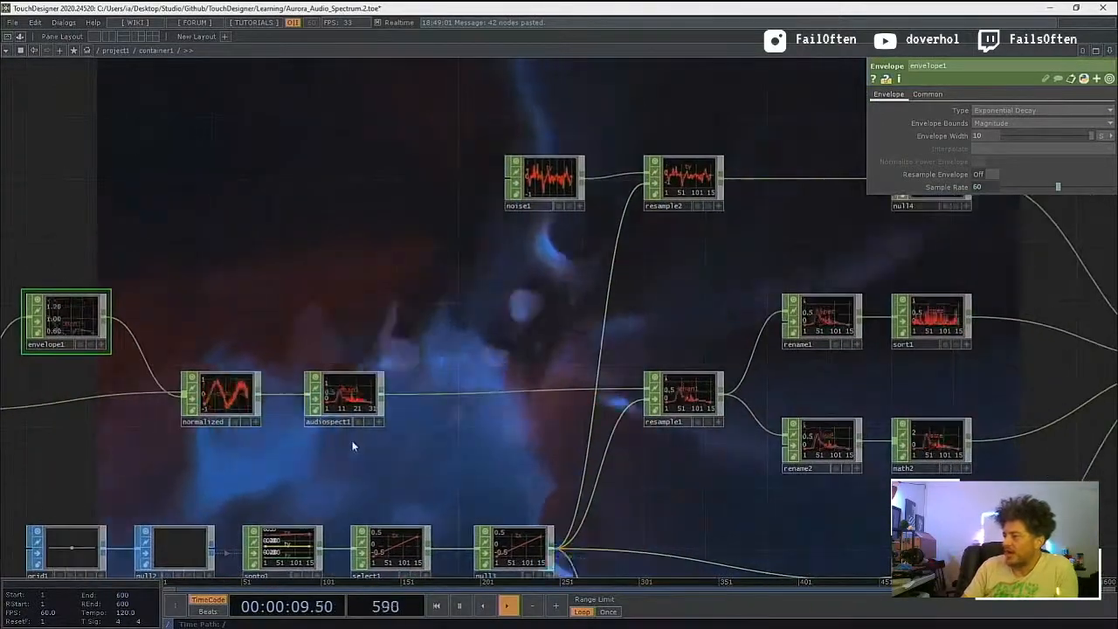
Step: Examine how audiospect1 and null3 both feed resample1
scroll(352, 447, "up", 3)
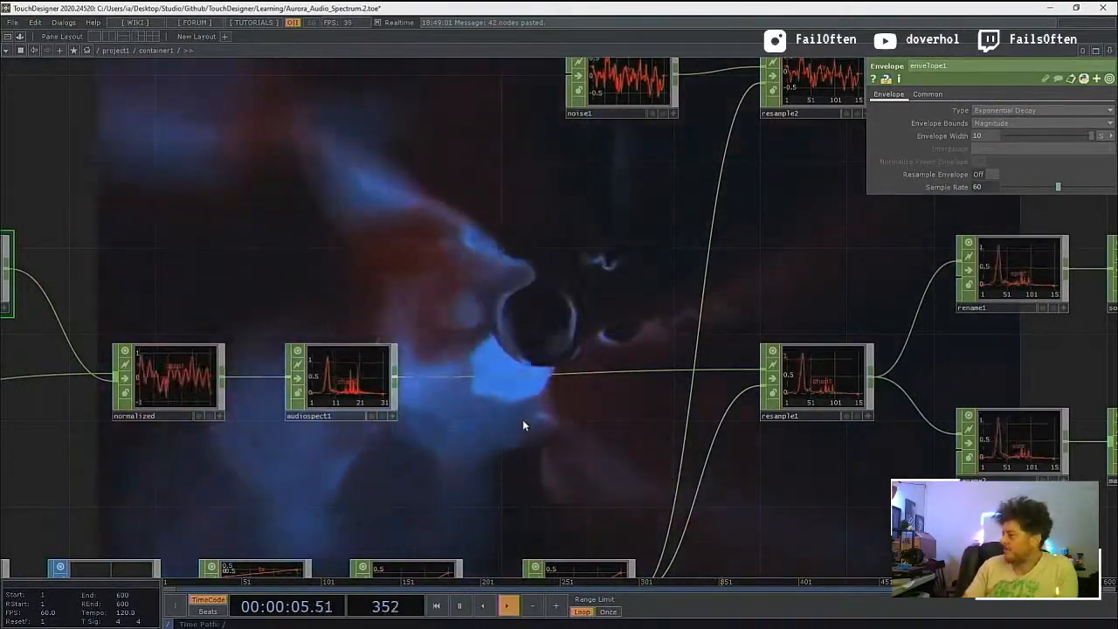
left_click_drag(523, 426, 385, 402)
left_click_drag(632, 472, 735, 336)
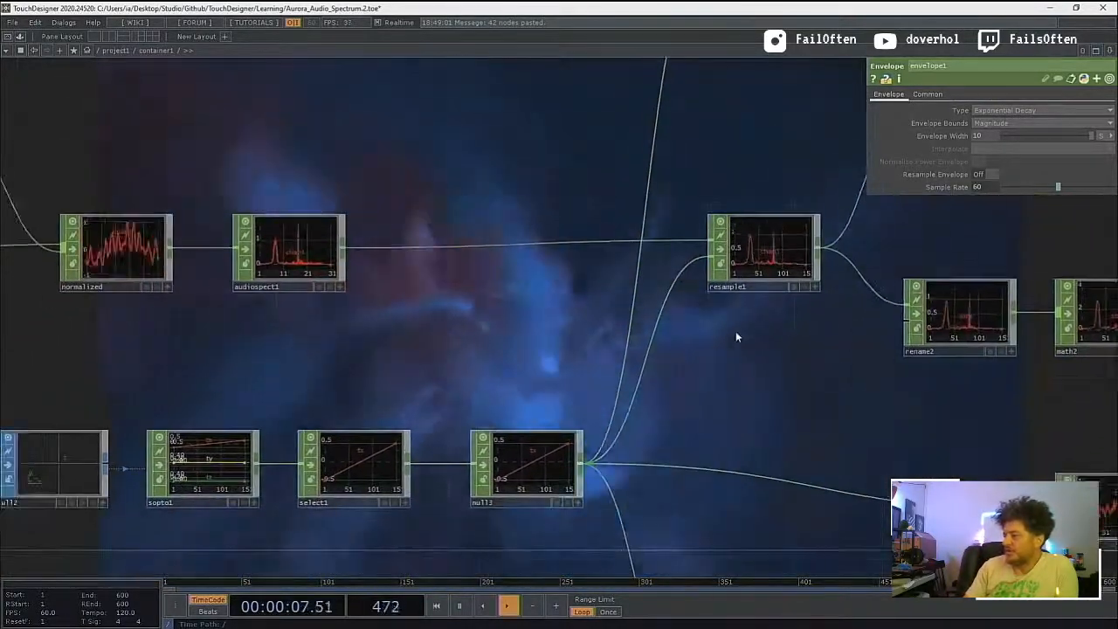
Step: Inspect the grid1 to null3 chain, including the SOP to CHOP parameters of sopto1, and its connections to the resample operators
scroll(736, 336, "down", 4)
scroll(419, 445, "up", 4)
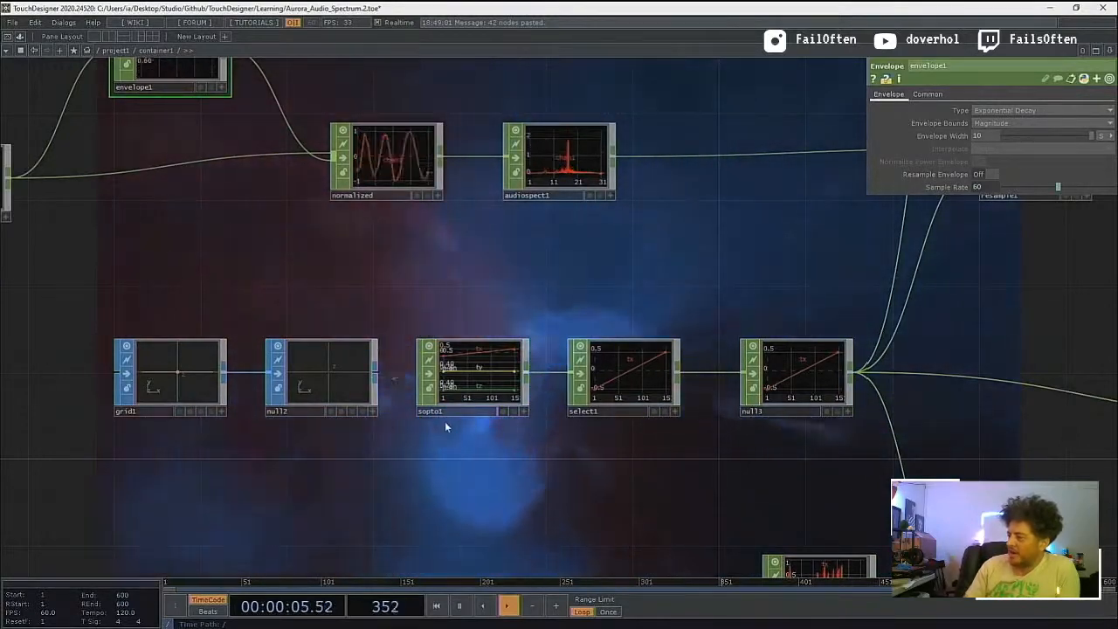
left_click(477, 388)
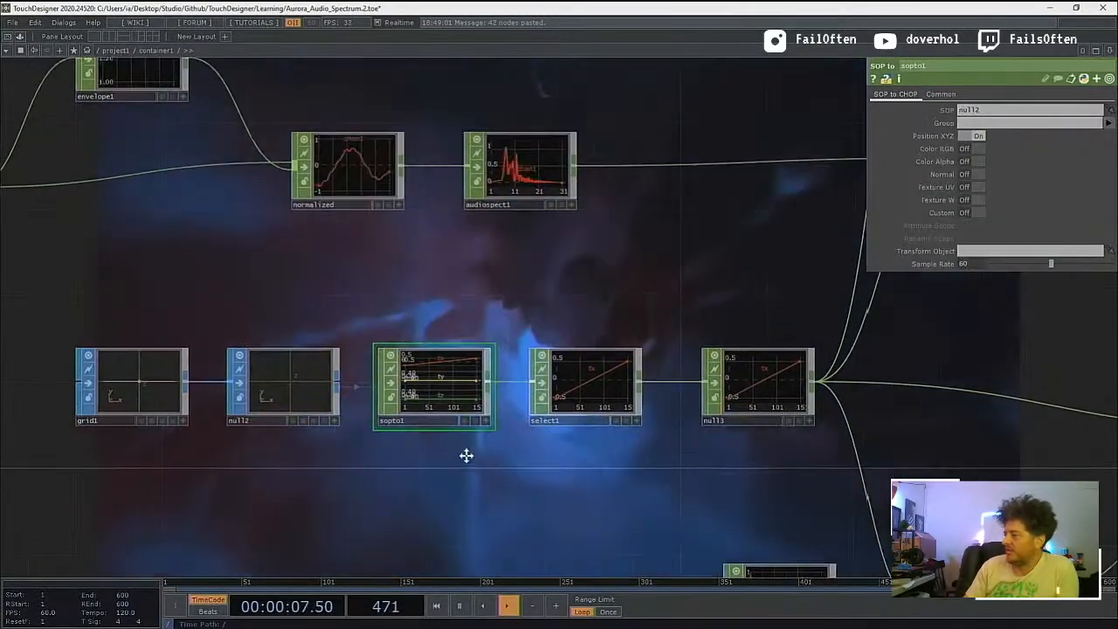
scroll(464, 454, "up", 2)
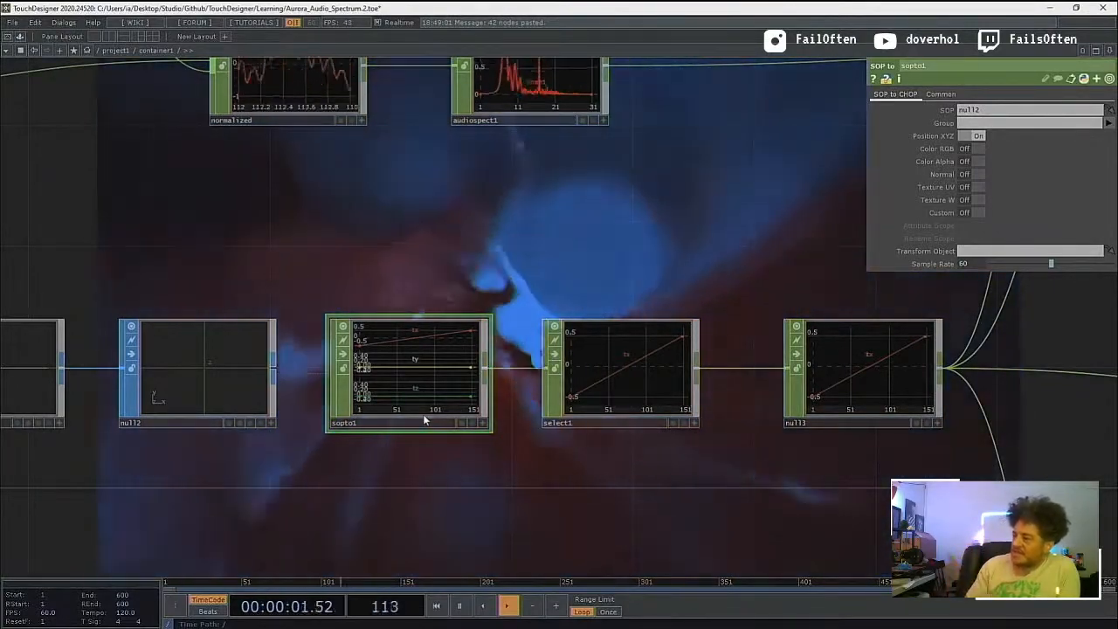
left_click_drag(755, 455, 509, 470)
scroll(510, 459, "down", 2)
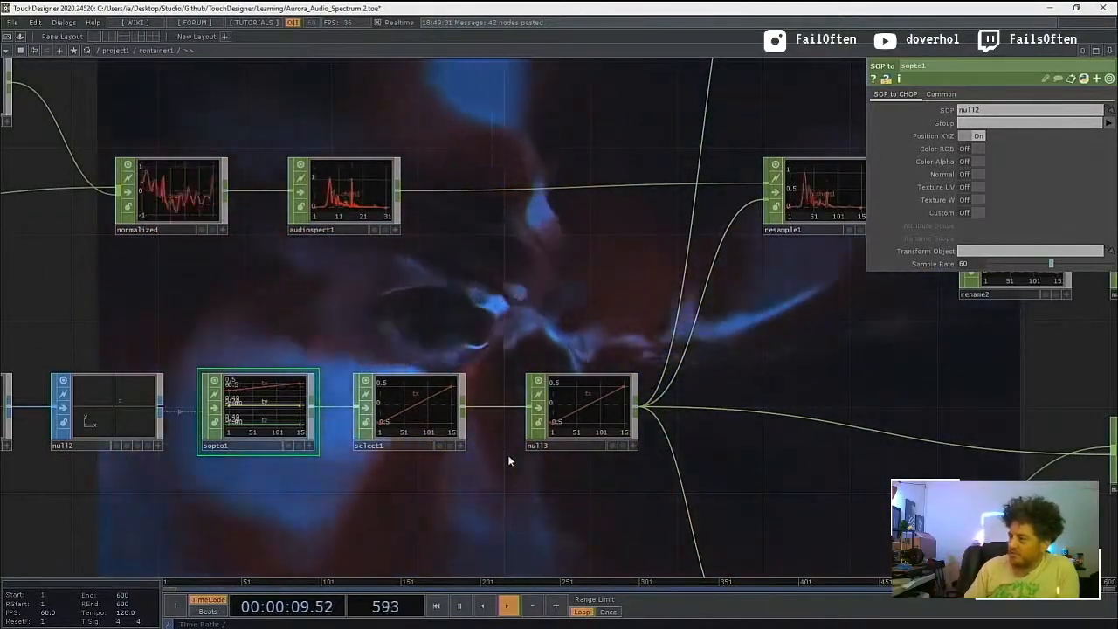
left_click_drag(516, 502, 420, 510)
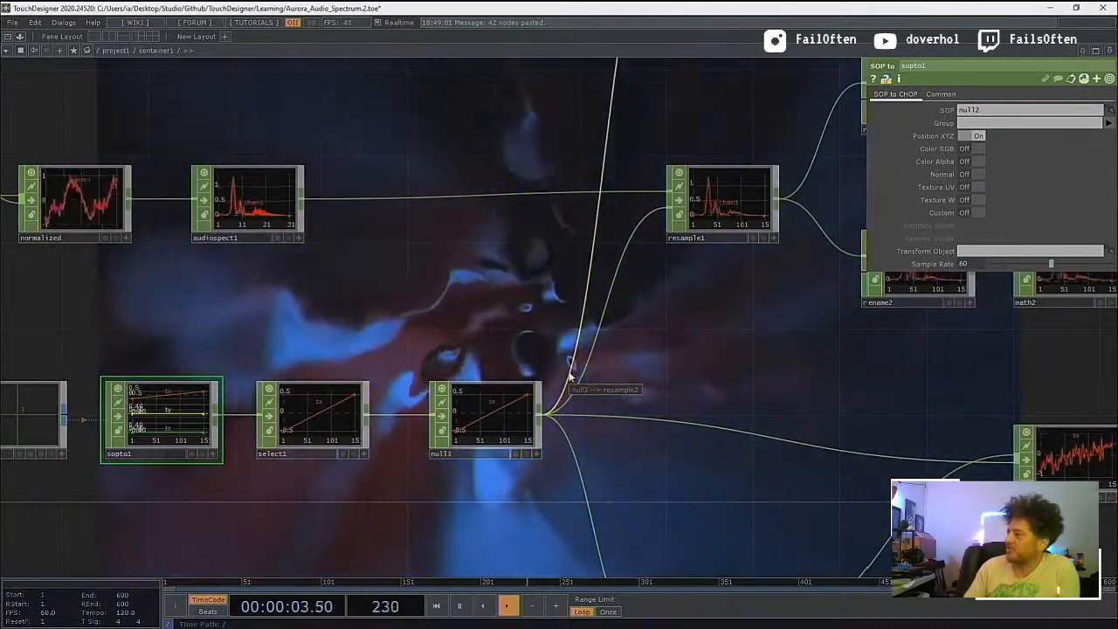
left_click_drag(619, 389, 459, 420)
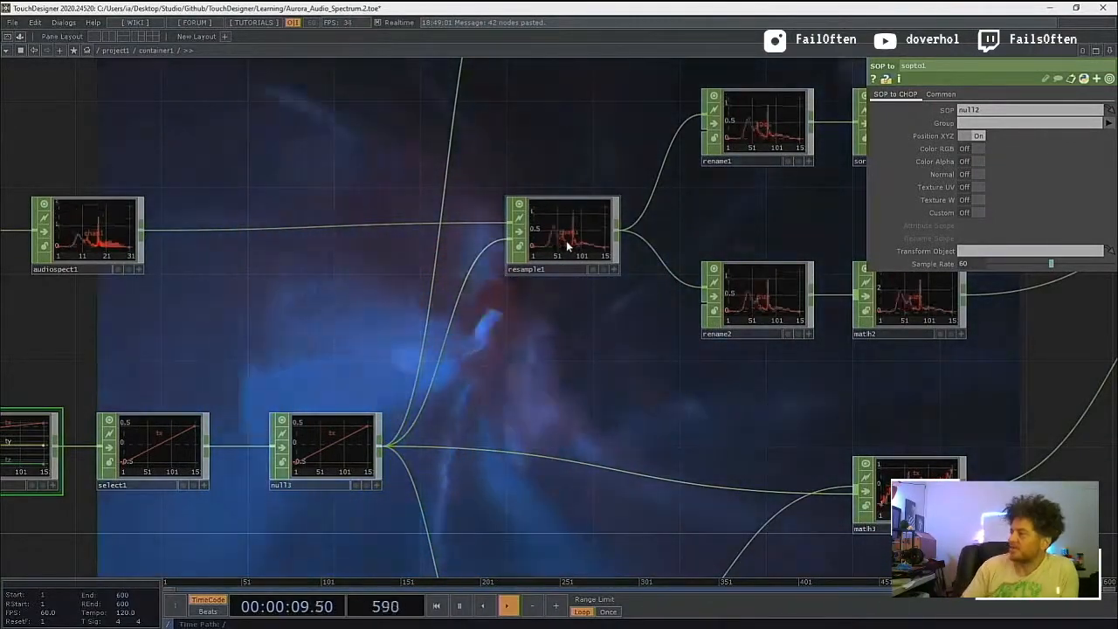
Step: Examine how noise2 passes through resample3 and combines with null3 in math3
left_click_drag(503, 287, 349, 109)
left_click_drag(429, 198, 437, 180)
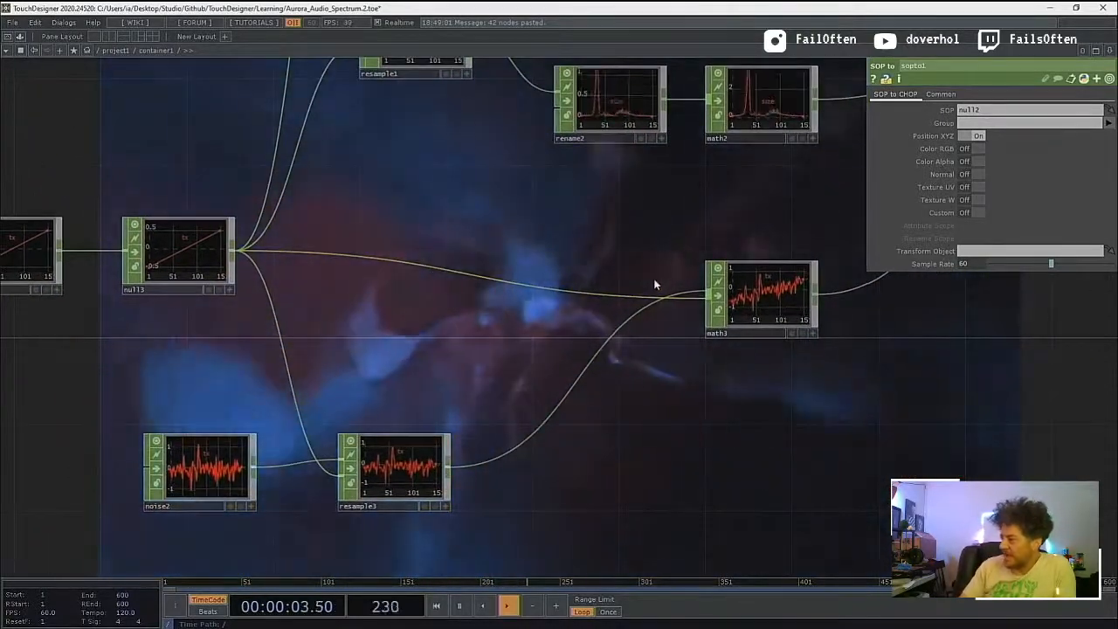
left_click_drag(509, 345, 512, 312)
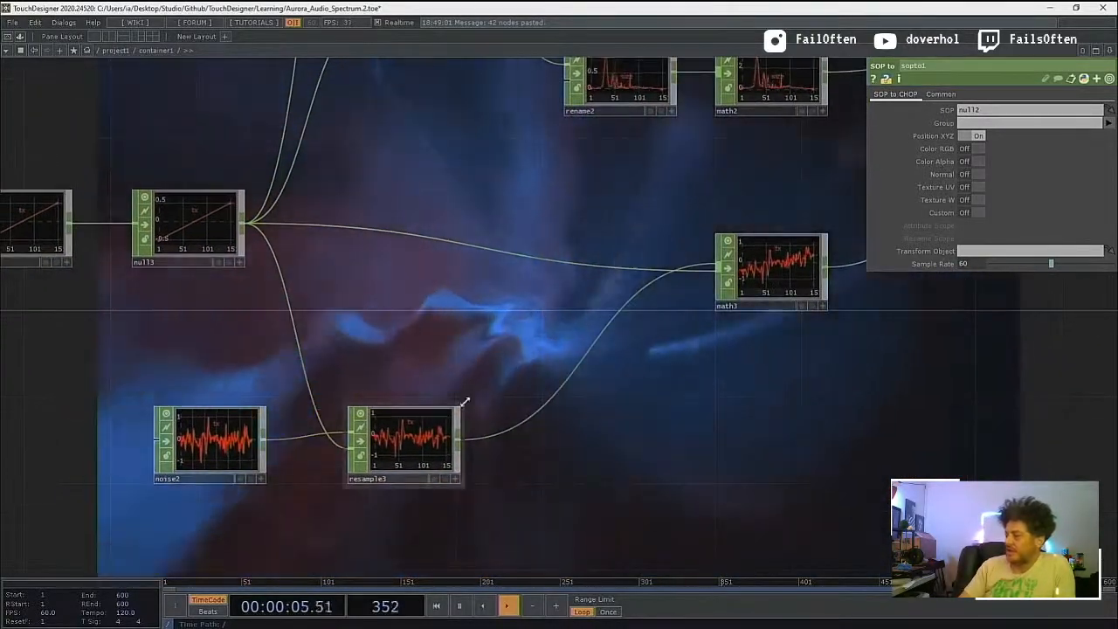
scroll(475, 383, "down", 5)
left_click_drag(556, 434, 422, 481)
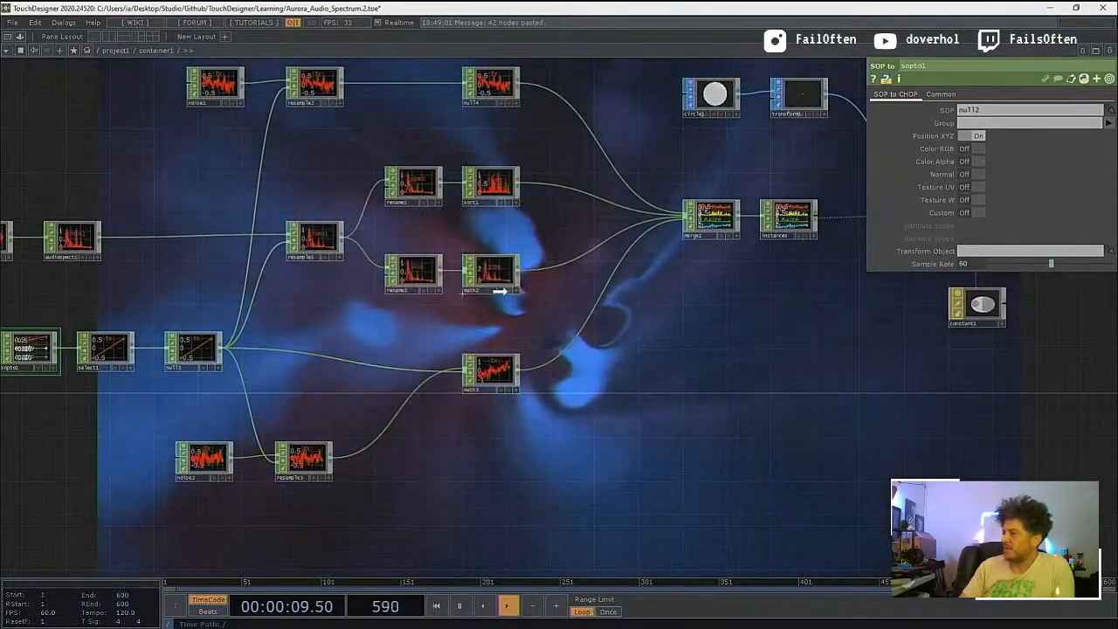
Step: Inspect the rename and sort branches behind resample1 and show the range parameters of math2
left_click_drag(558, 237, 504, 281)
scroll(504, 281, "down", 3)
scroll(504, 281, "up", 7)
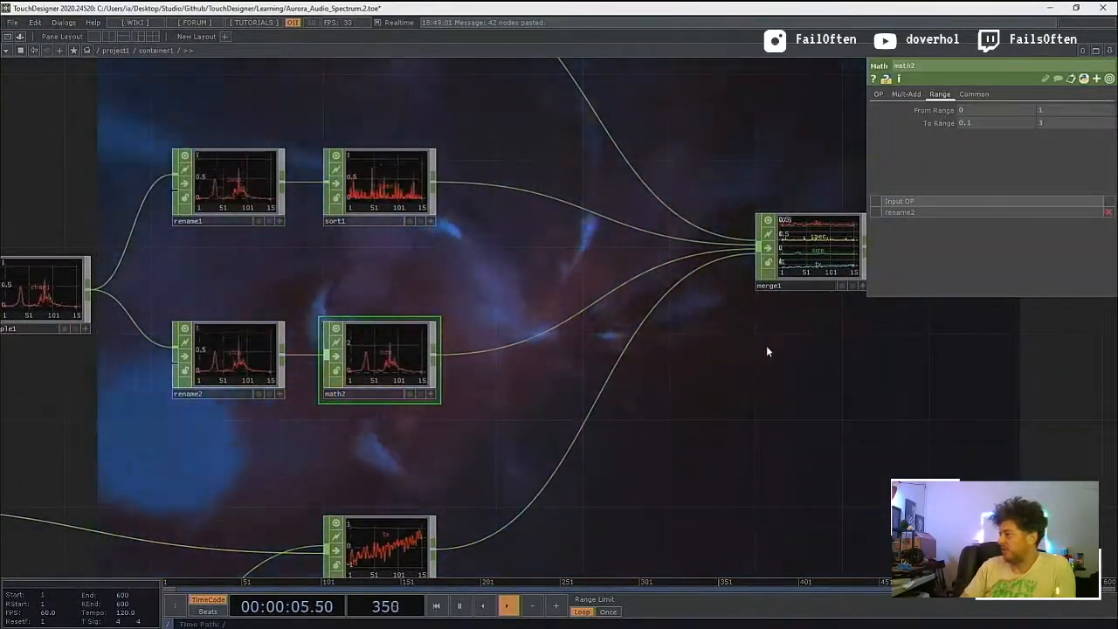
Step: Examine the combined channels in merge1 and instances, and show the input list of merge1
left_click_drag(737, 348, 538, 375)
scroll(597, 280, "up", 5)
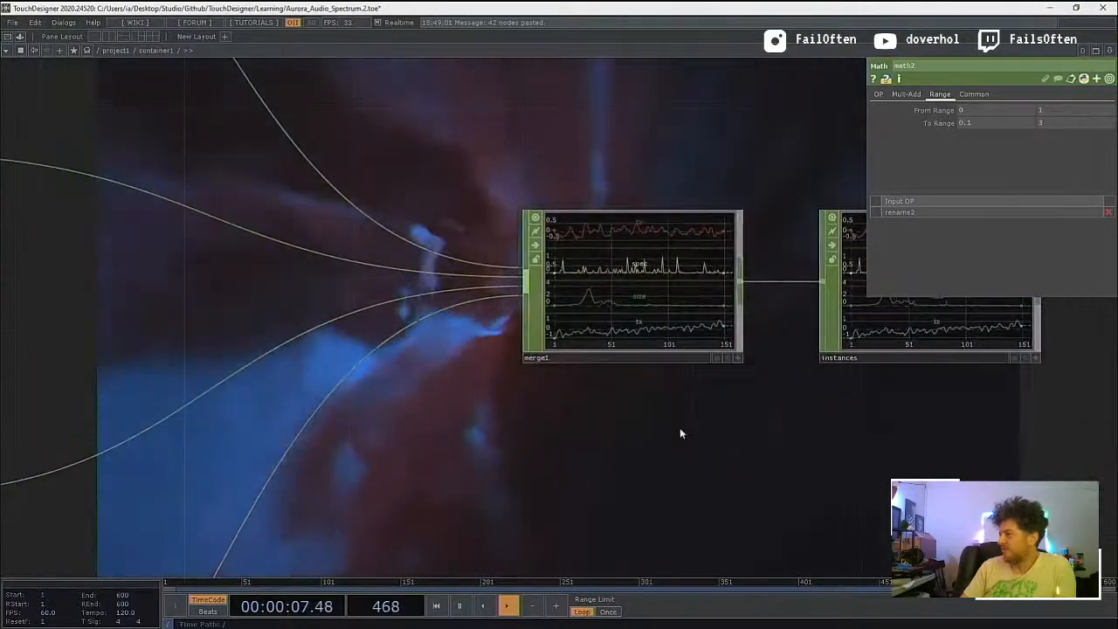
left_click_drag(681, 434, 563, 452)
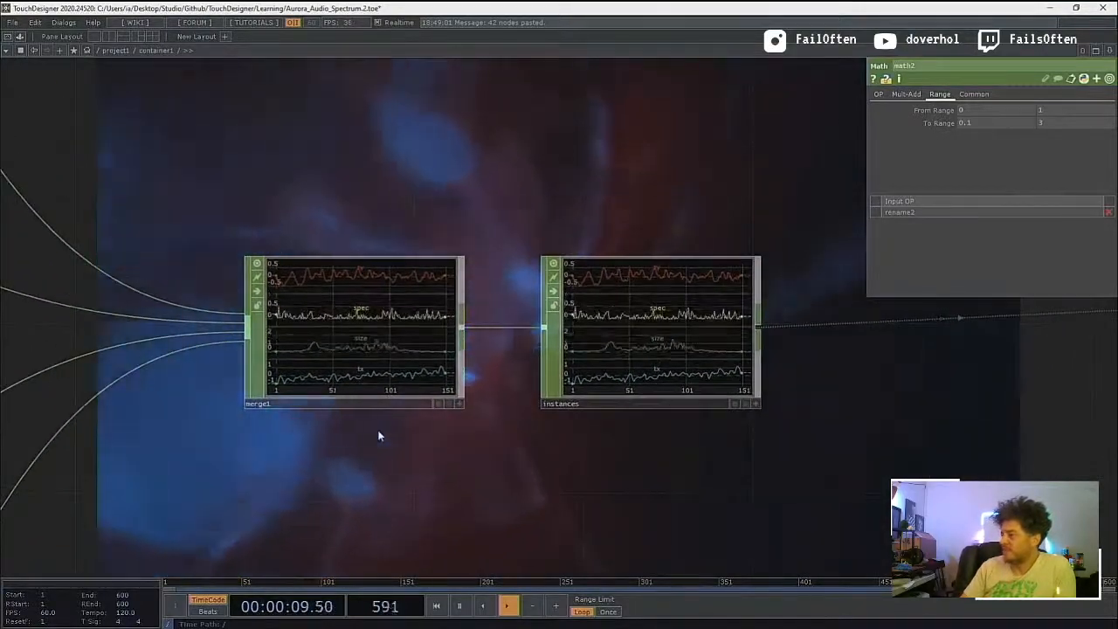
scroll(378, 436, "up", 2)
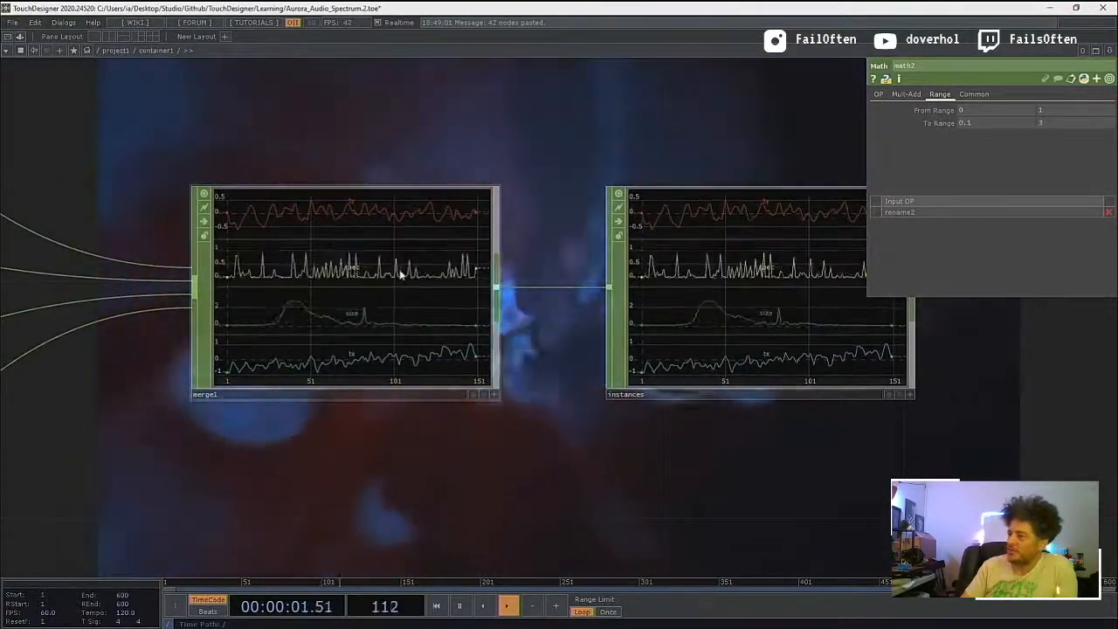
left_click(375, 340)
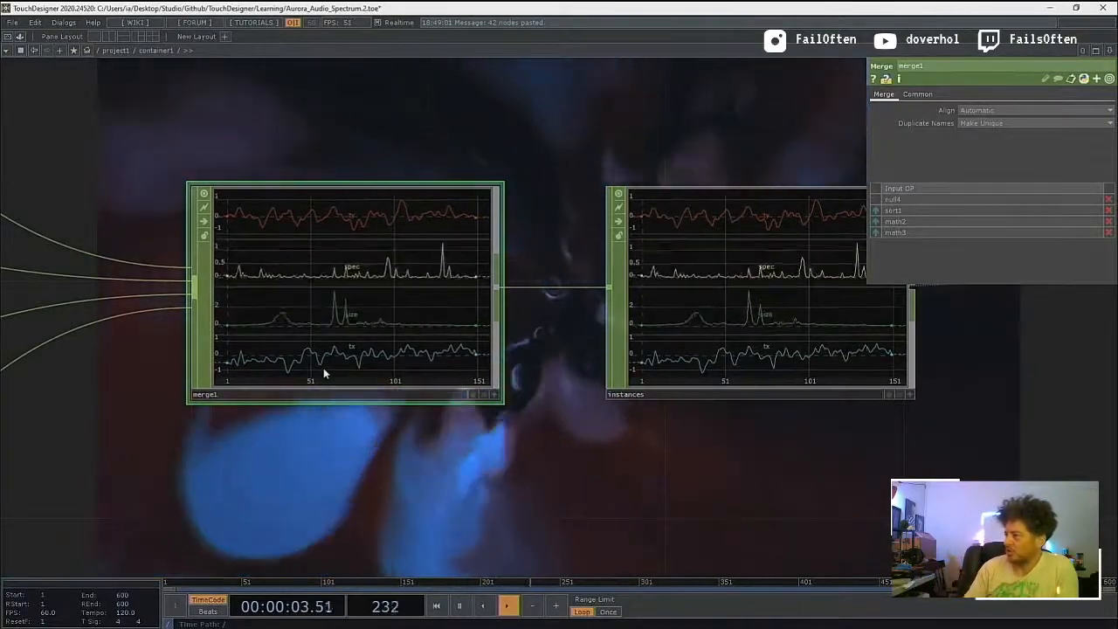
Step: Examine the instancing and render section with geo1, cam1 and render1, and show the parameters of circle1
left_click_drag(428, 530, 166, 533)
scroll(358, 520, "down", 5)
left_click_drag(493, 496, 373, 513)
scroll(373, 494, "down", 6)
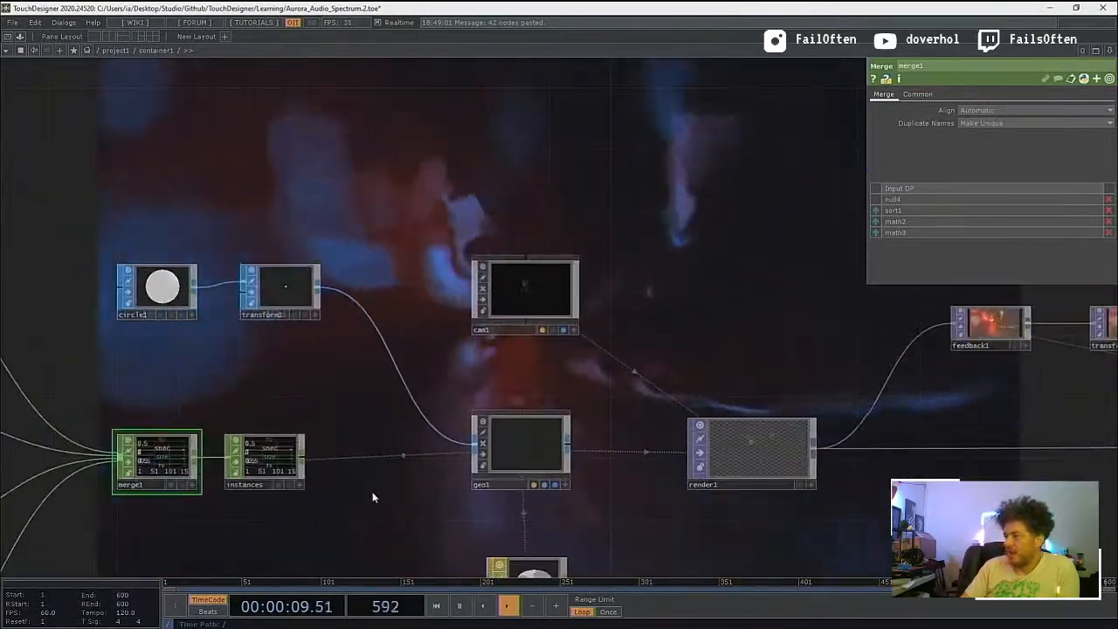
left_click_drag(396, 393, 399, 357)
scroll(399, 357, "up", 4)
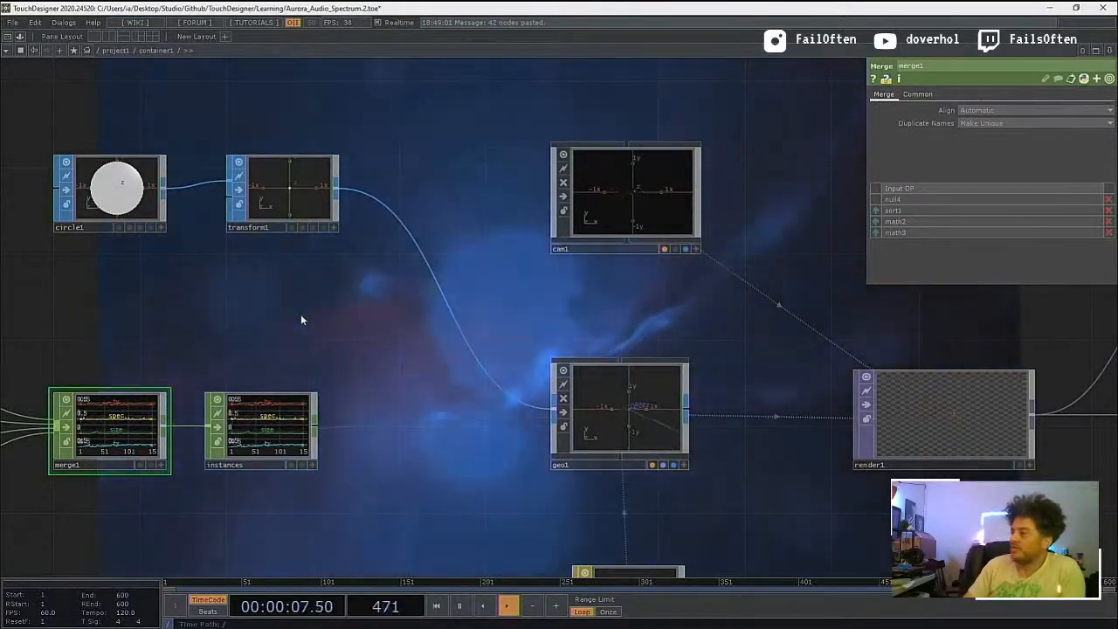
left_click_drag(301, 318, 319, 332)
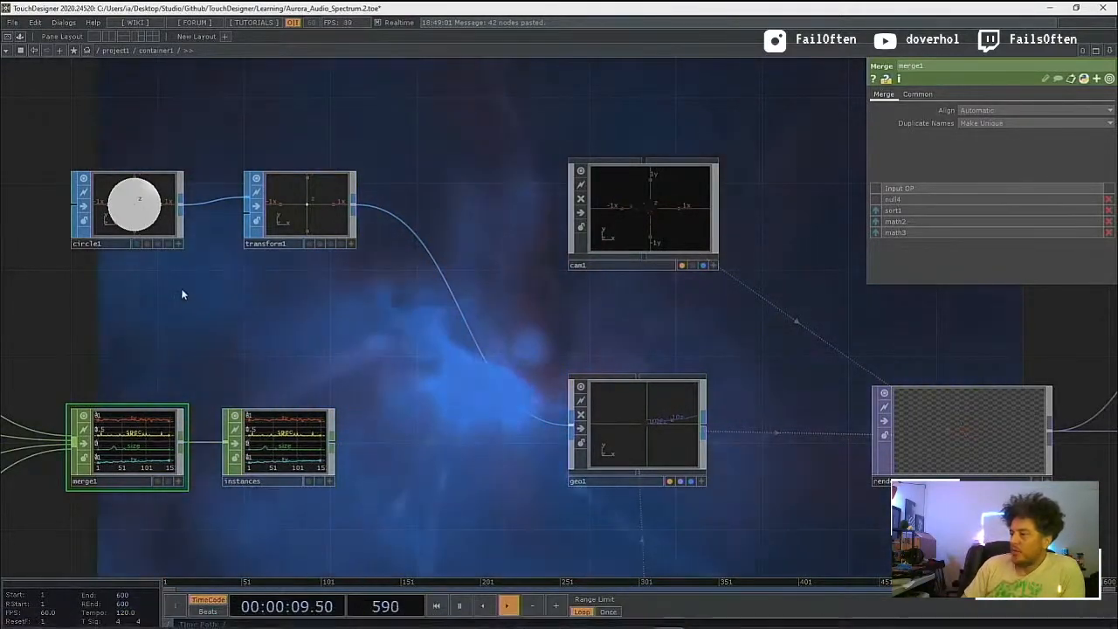
left_click_drag(177, 287, 170, 293)
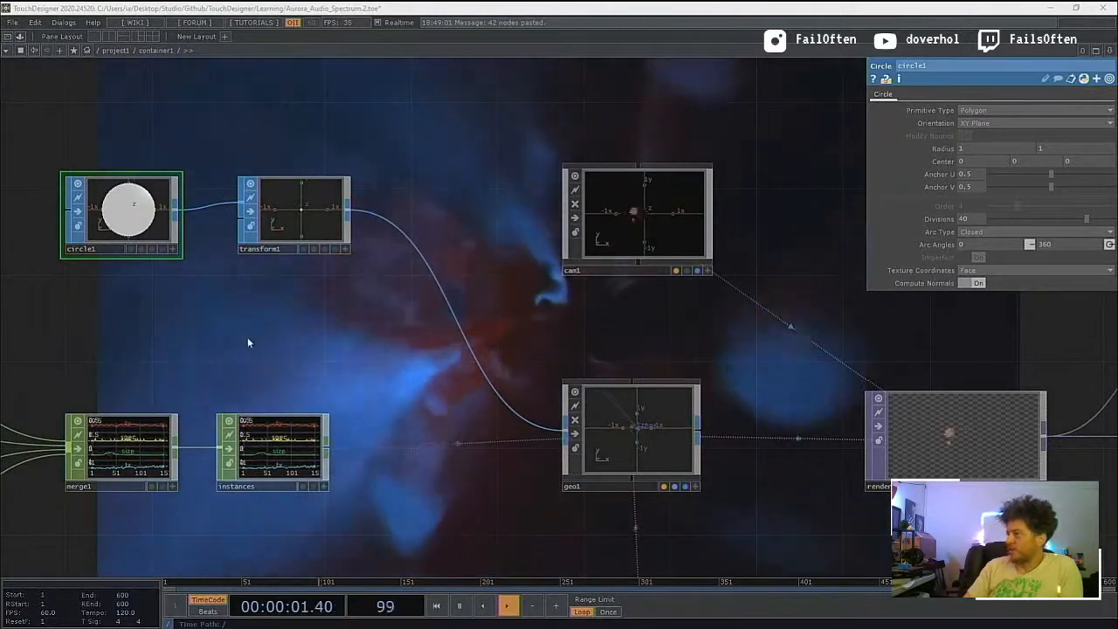
Step: Inspect the Transform and Post parameters of transform1
left_click(319, 218)
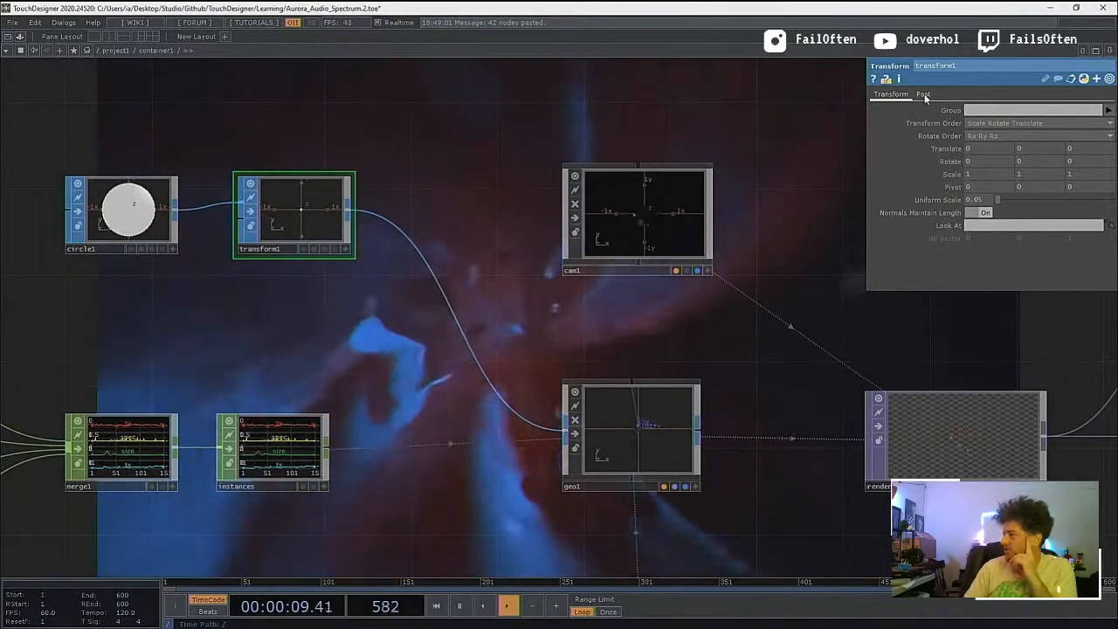
left_click(924, 93)
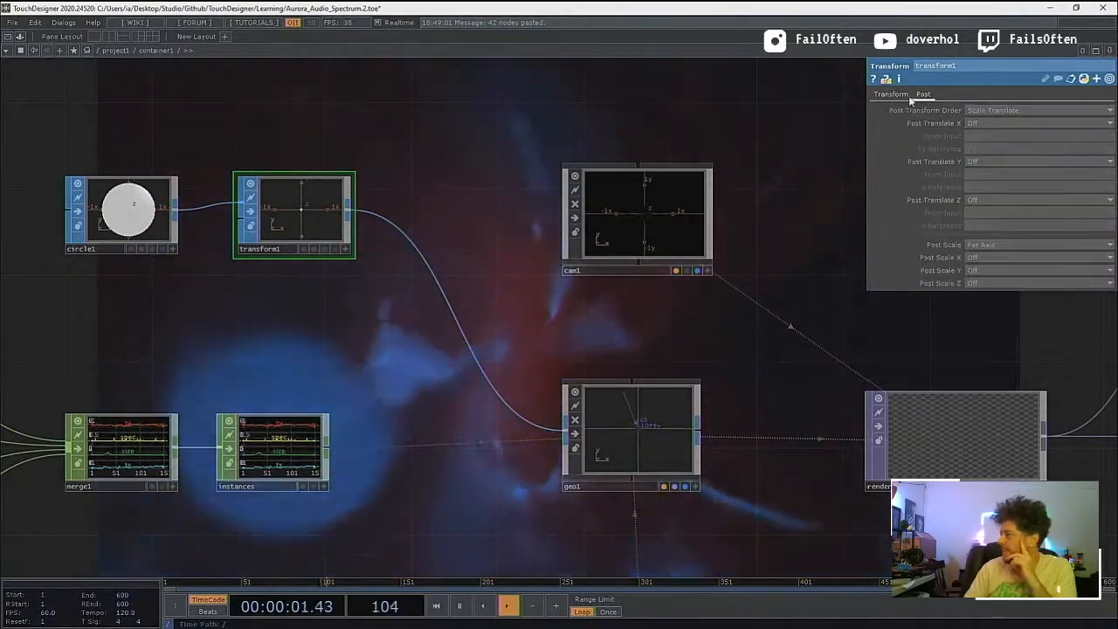
left_click(892, 95)
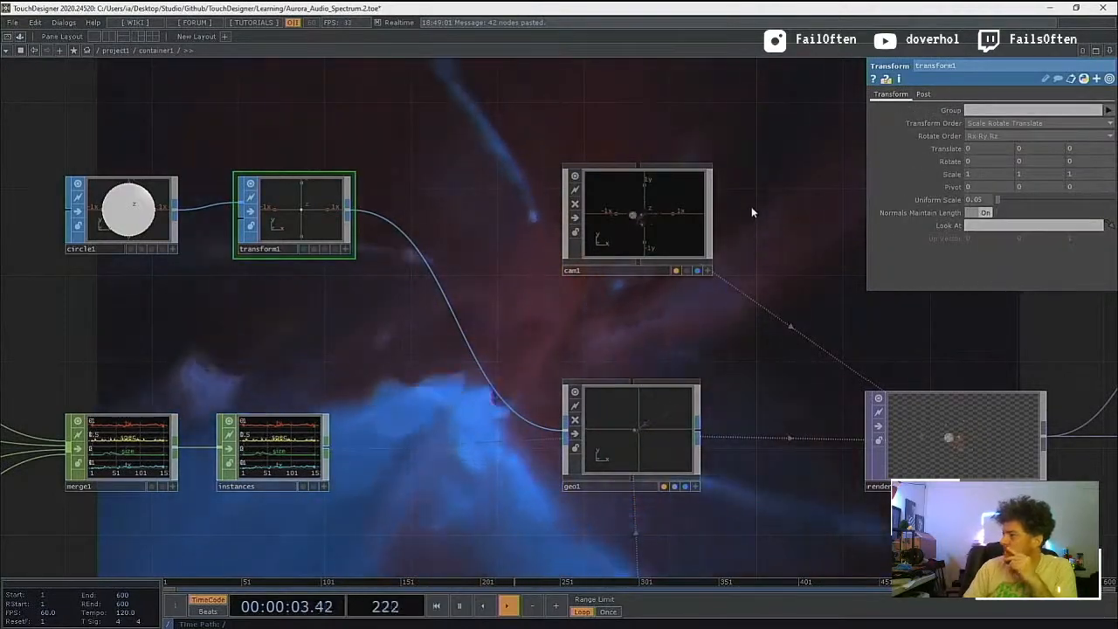
Step: Show the Instance 2 parameters of geo1 and inspect the in1 and out1 operators inside it
left_click_drag(753, 266, 643, 192)
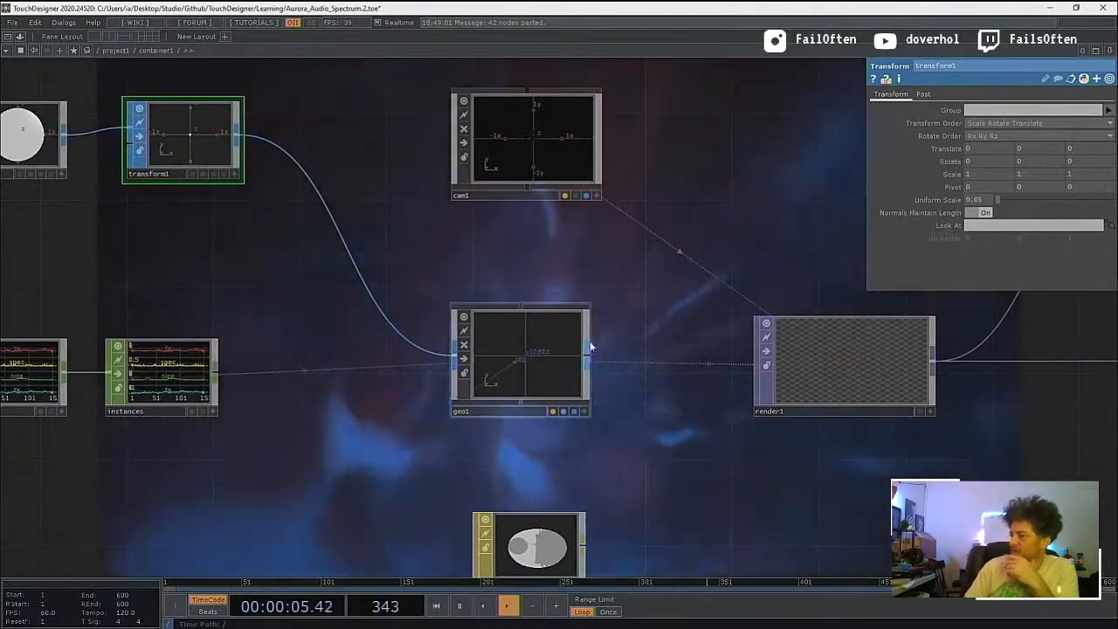
left_click_drag(594, 327, 545, 324)
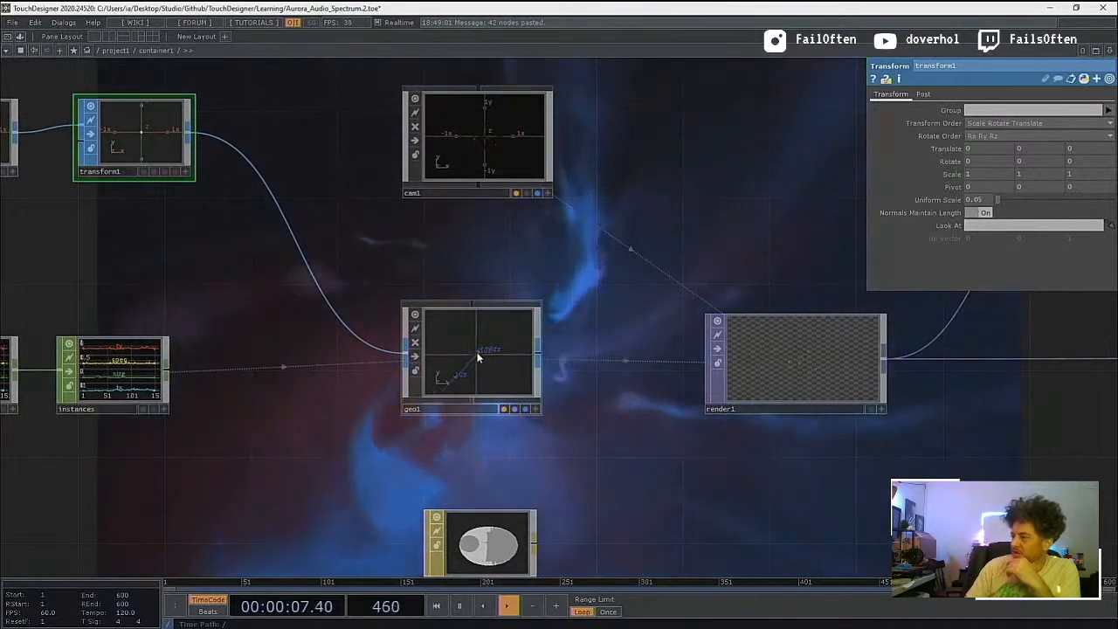
mouse_move(365, 335)
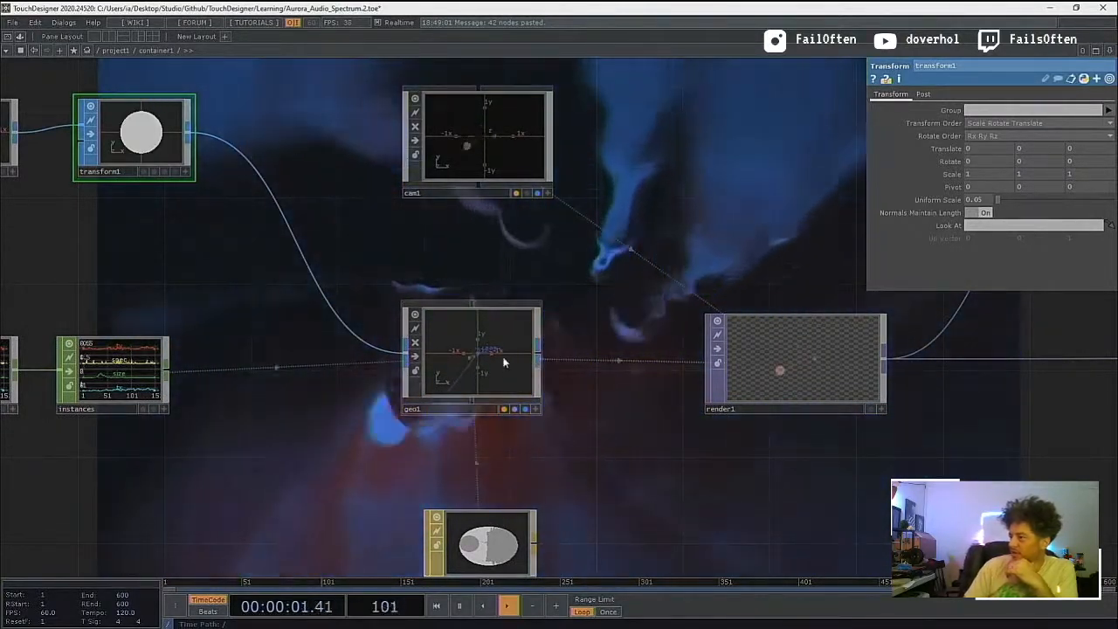
left_click(471, 360)
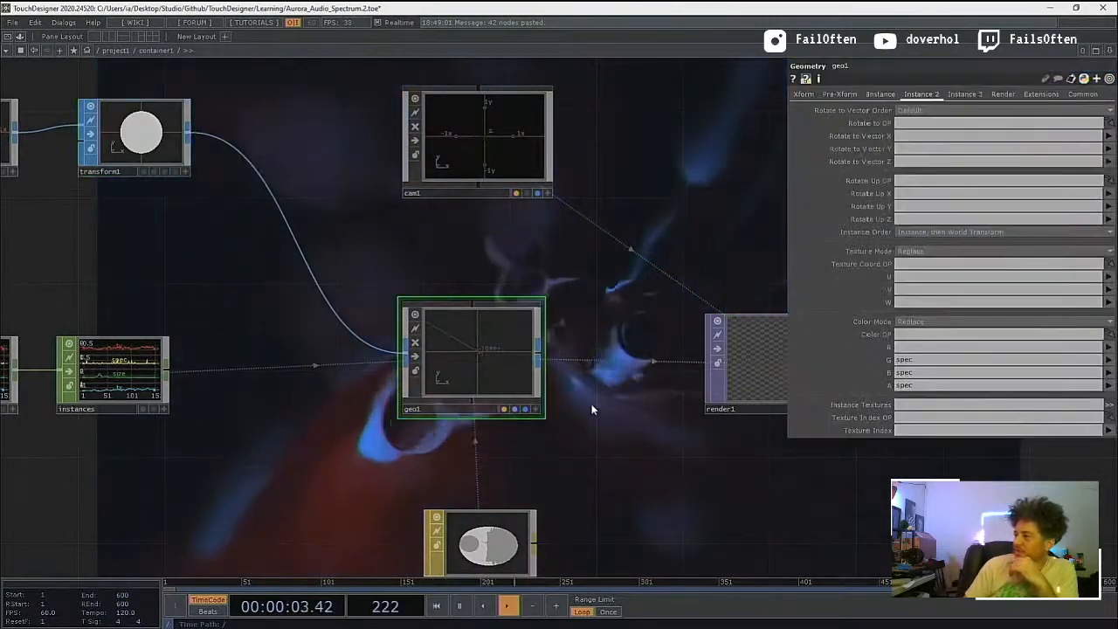
left_click_drag(626, 462, 462, 462)
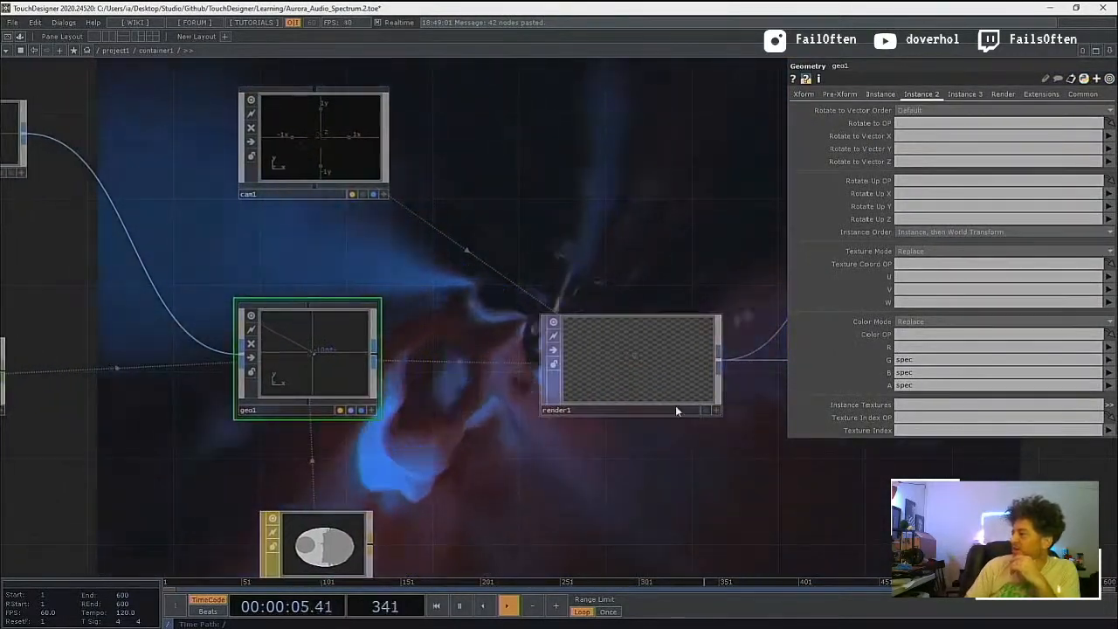
double_click(300, 350)
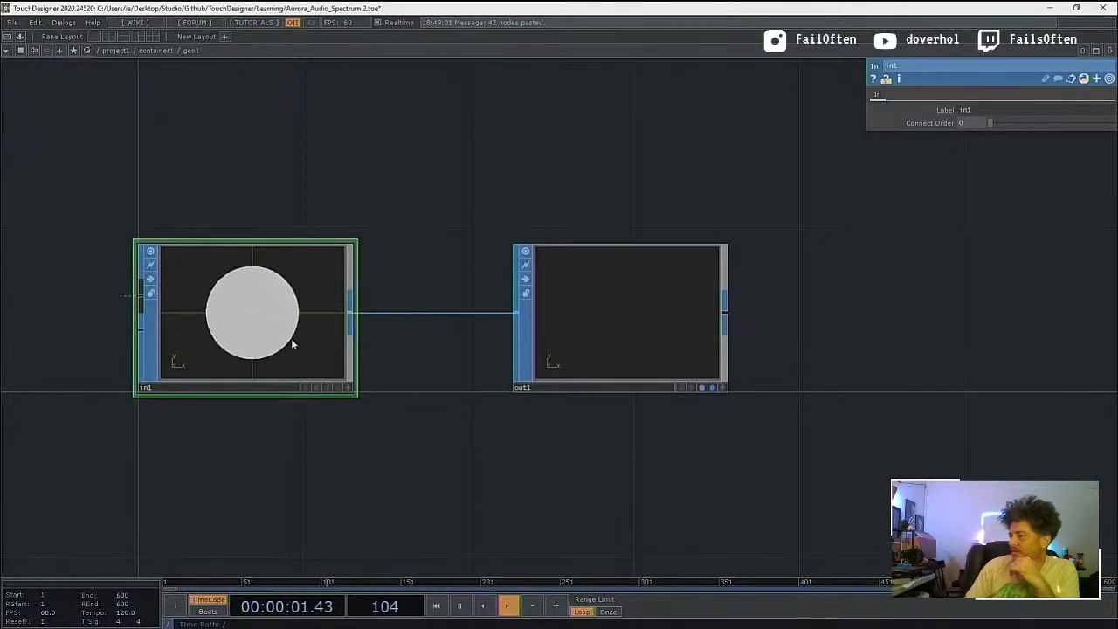
key("u")
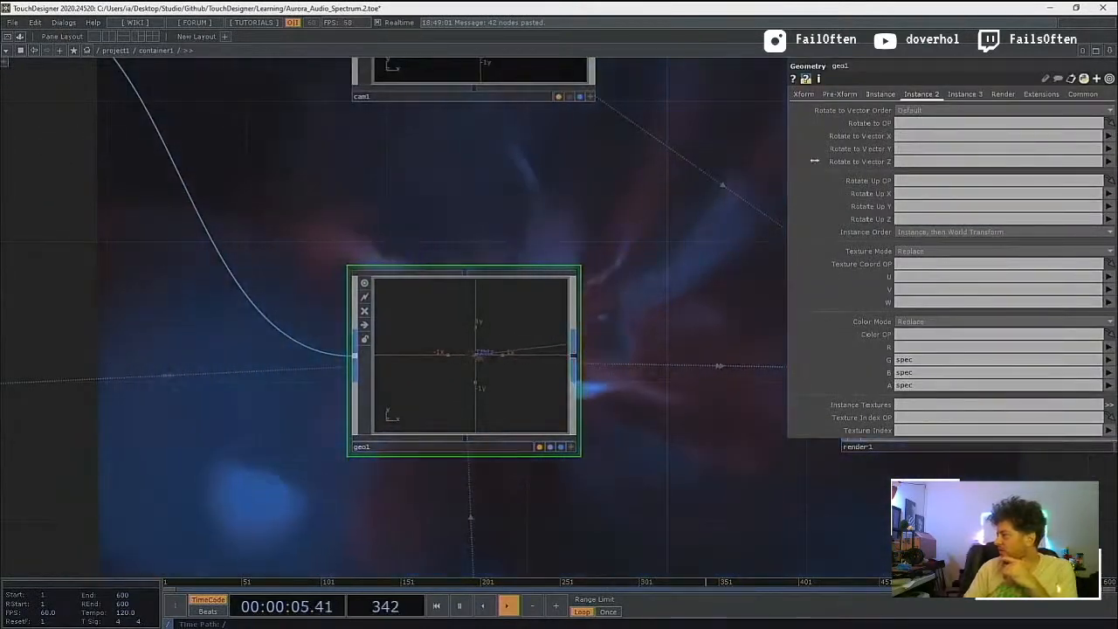
Step: Set Scale Z to size in the Instance parameters of geo1
left_click(892, 96)
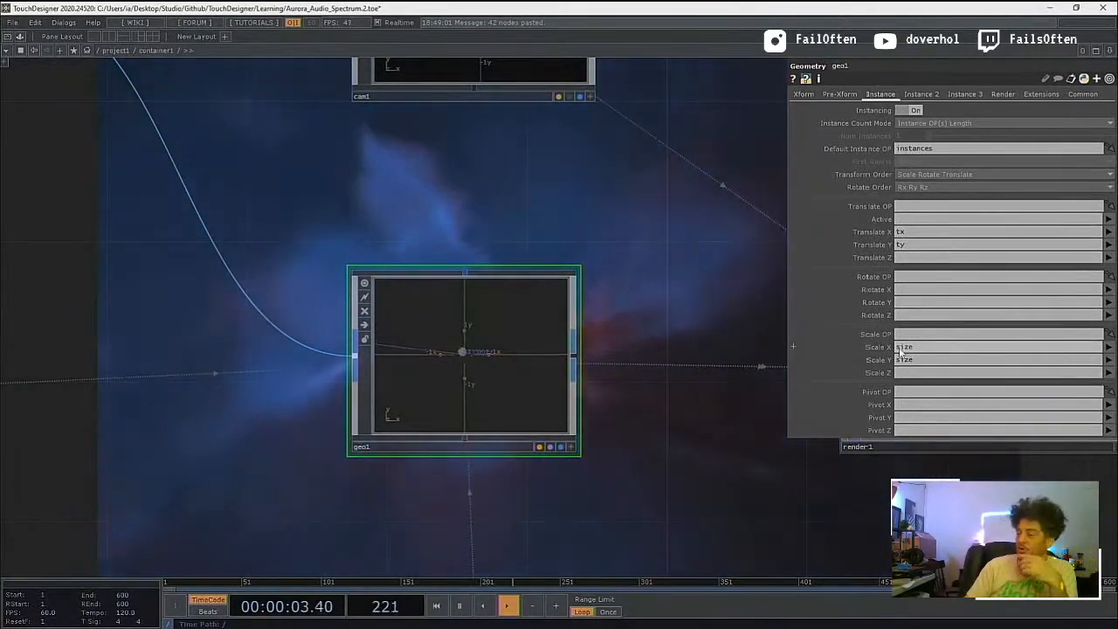
scroll(909, 365, "down", 3)
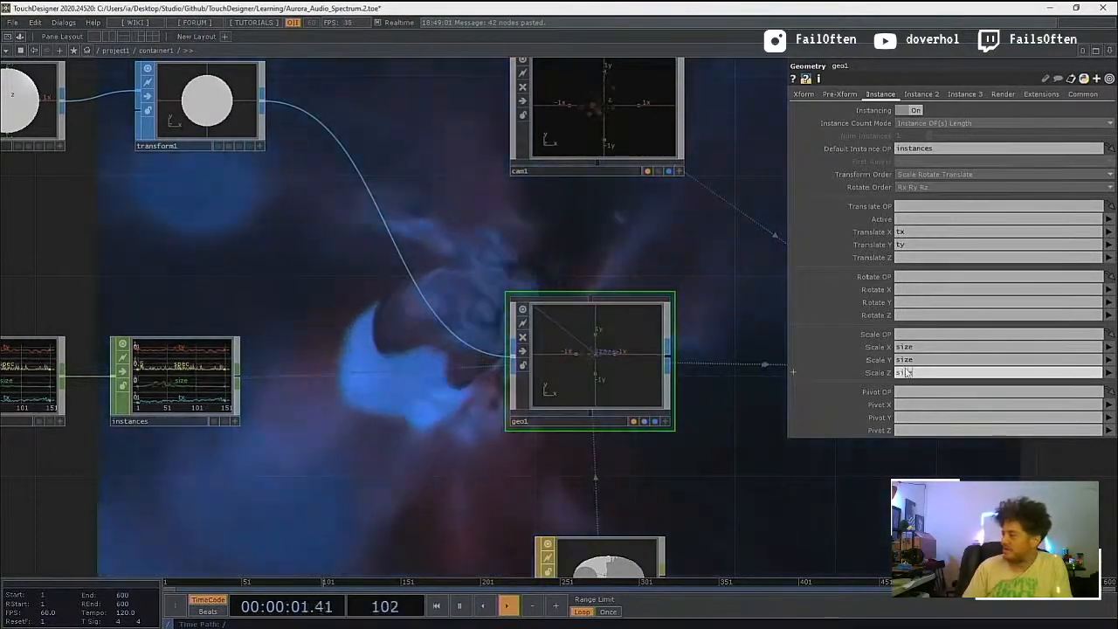
scroll(636, 370, "up", 4)
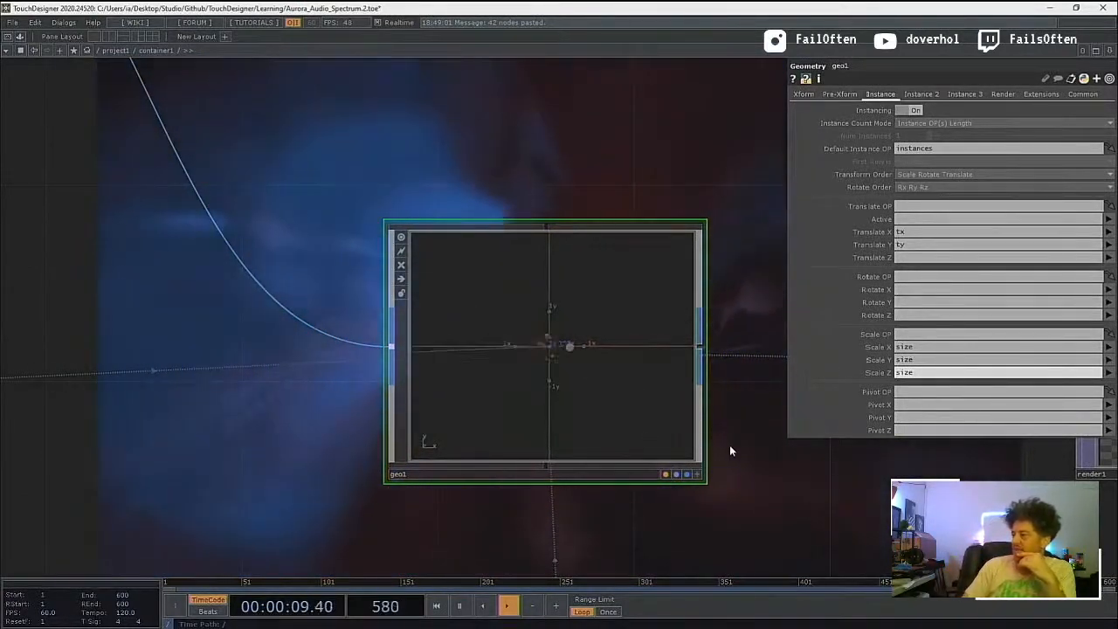
Step: Examine how geo1, cam1 and constant1 are linked around render1, and show the Common parameters of constant1
left_click_drag(731, 449, 444, 449)
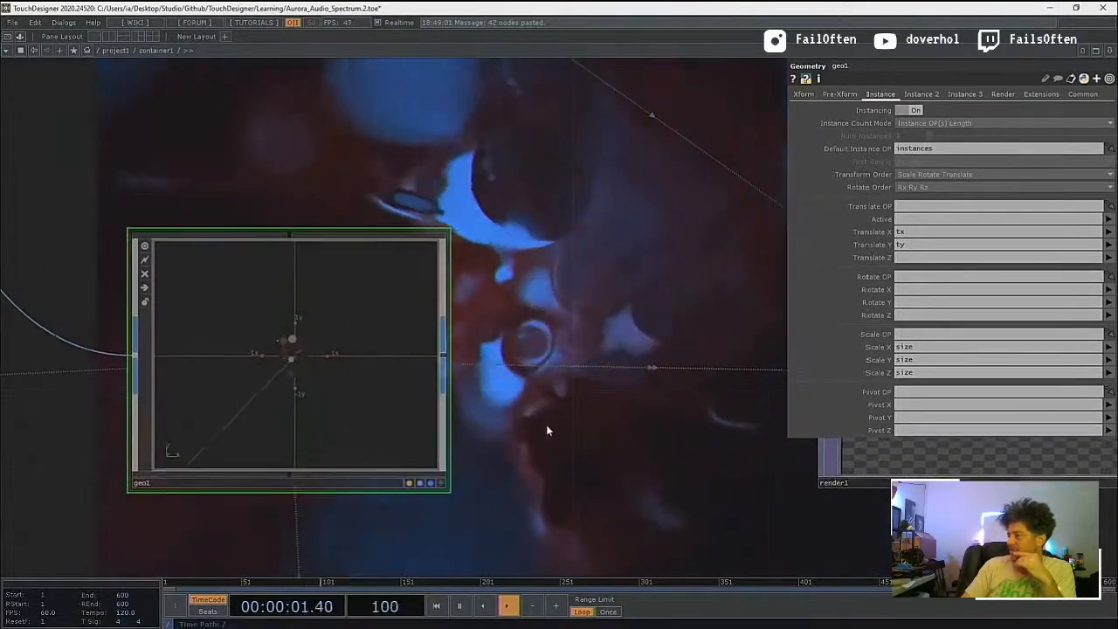
left_click_drag(540, 421, 457, 409)
scroll(457, 409, "down", 5)
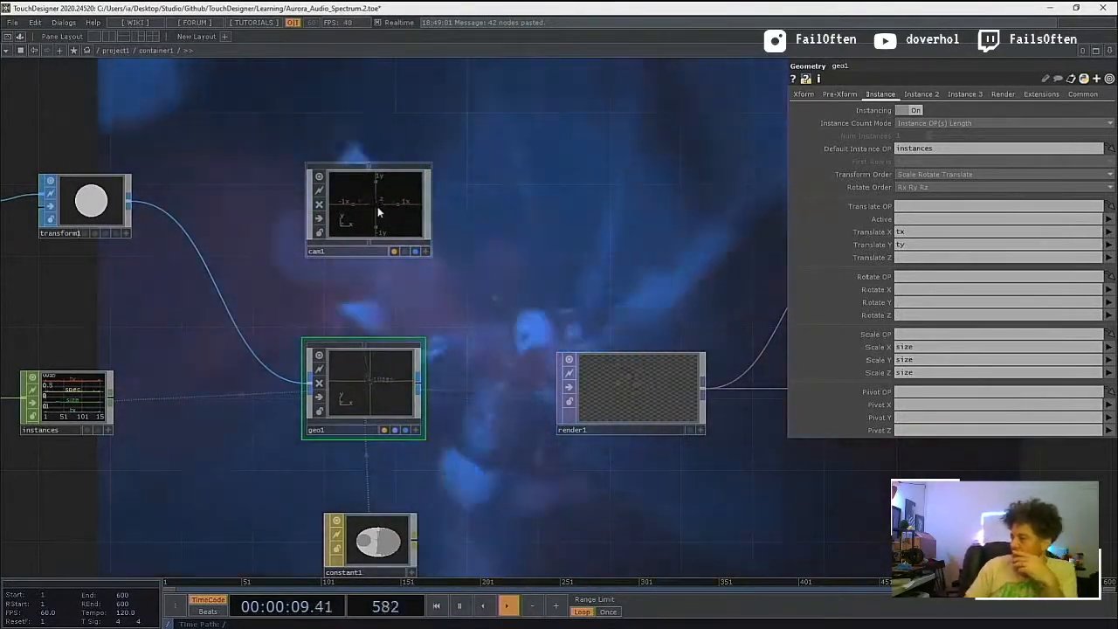
scroll(410, 522, "up", 5)
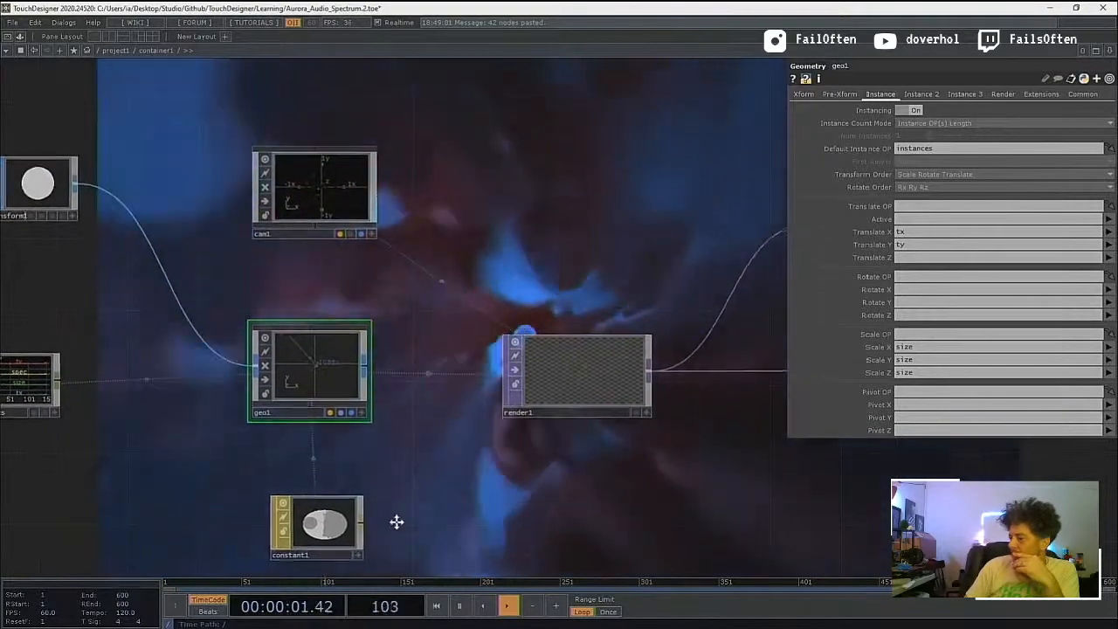
scroll(330, 523, "up", 2)
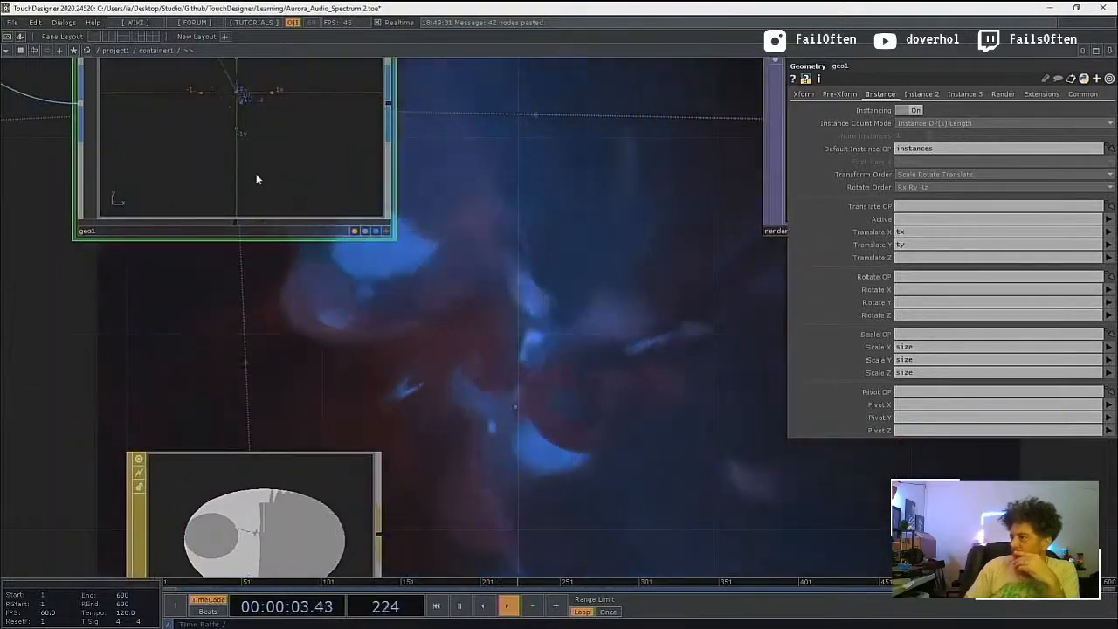
left_click_drag(474, 290, 422, 347)
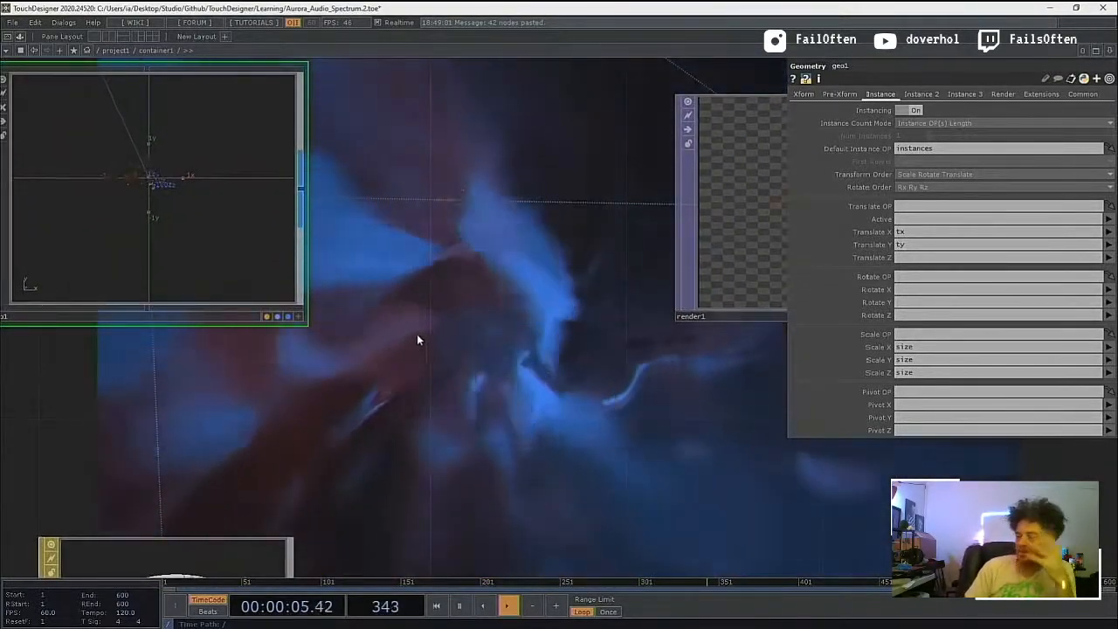
left_click_drag(368, 272, 424, 135)
left_click(288, 478)
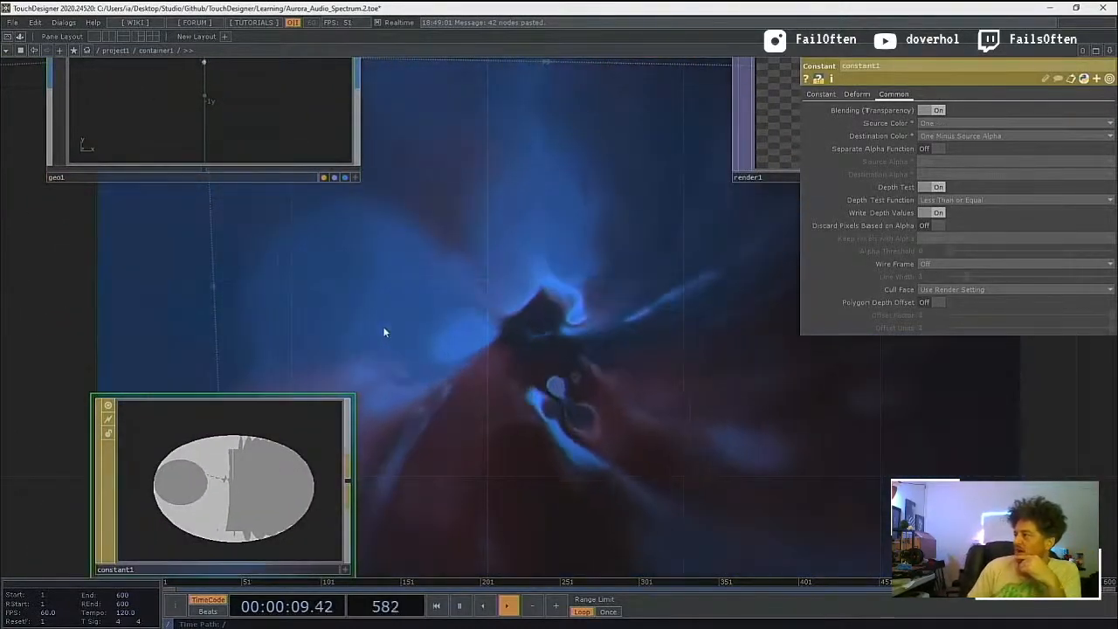
Step: Show the Instance parameters of geo1 again and examine the output of render1 up close
left_click_drag(378, 270, 464, 500)
left_click(309, 319)
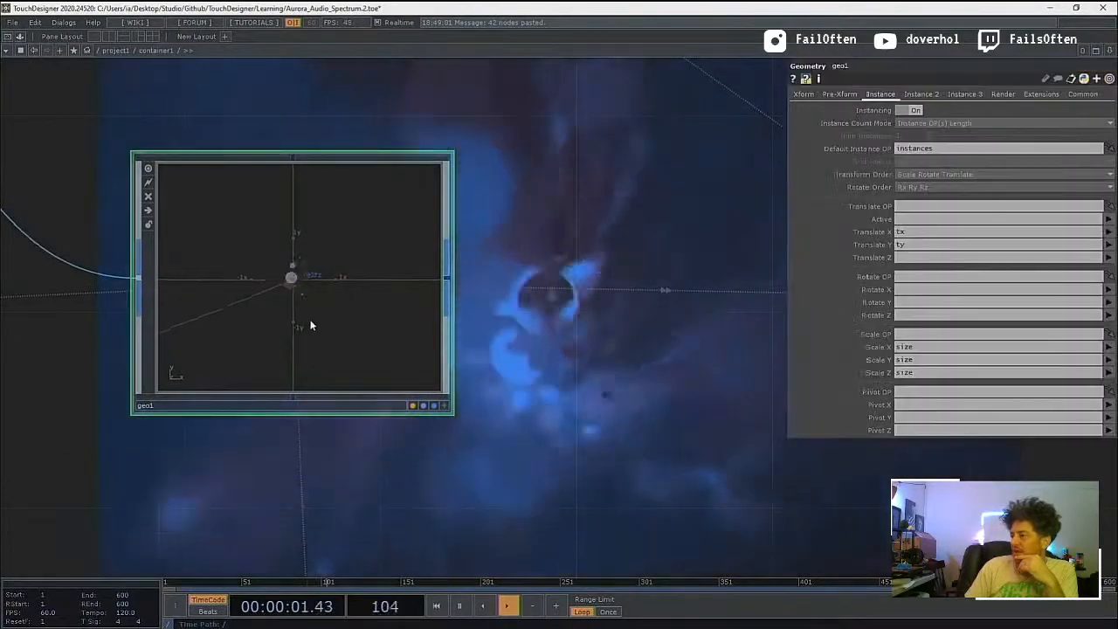
left_click_drag(526, 311, 133, 431)
scroll(340, 404, "down", 3)
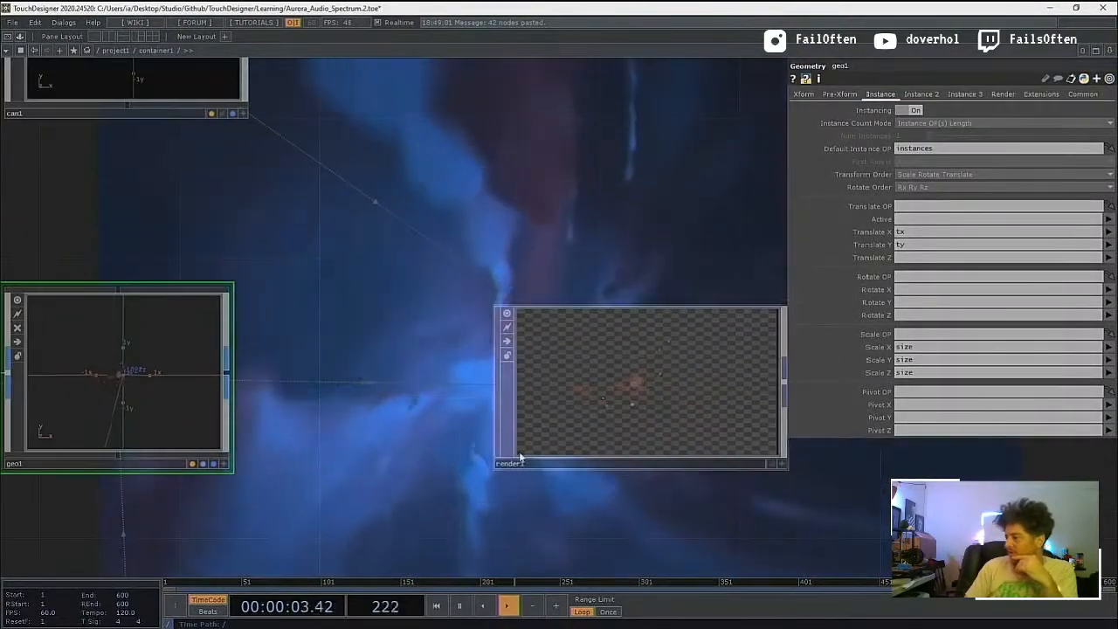
left_click_drag(483, 512, 279, 536)
scroll(425, 436, "up", 4)
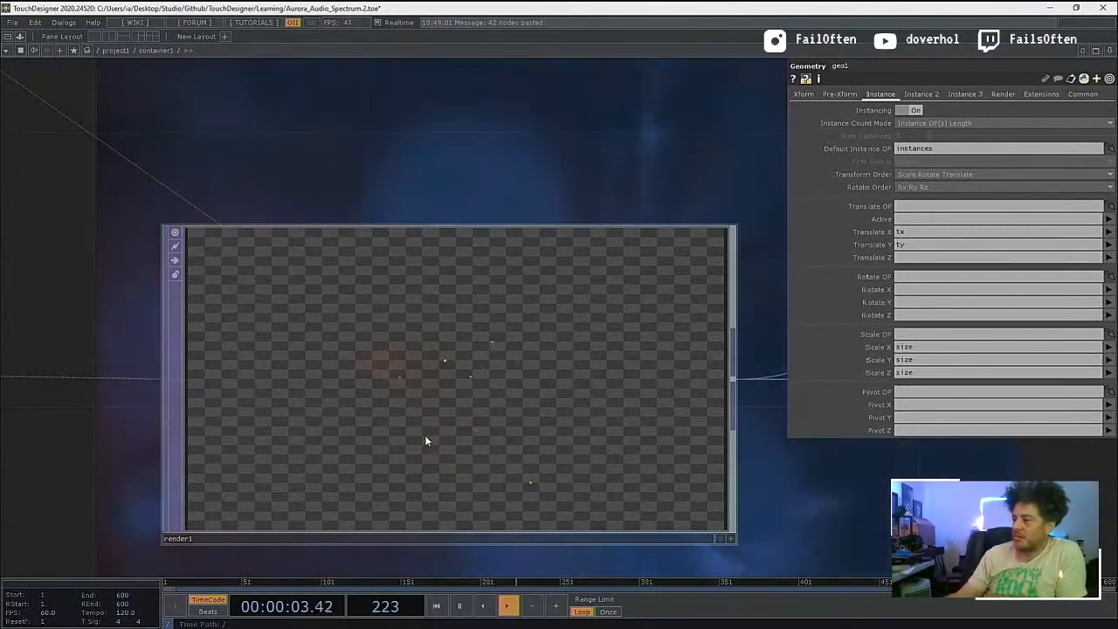
Step: Display the render1 output in the network background beside the final image and hide the parameter window
scroll(425, 435, "down", 6)
left_click_drag(281, 504, 699, 368)
scroll(271, 399, "down", 6)
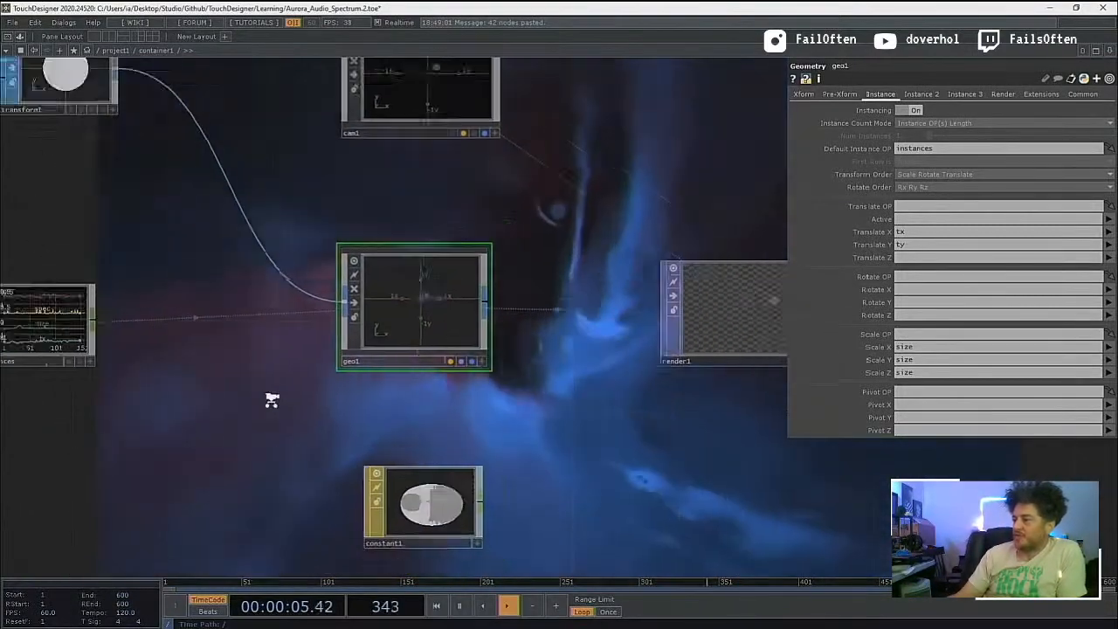
left_click_drag(473, 451, 256, 510)
scroll(441, 419, "up", 3)
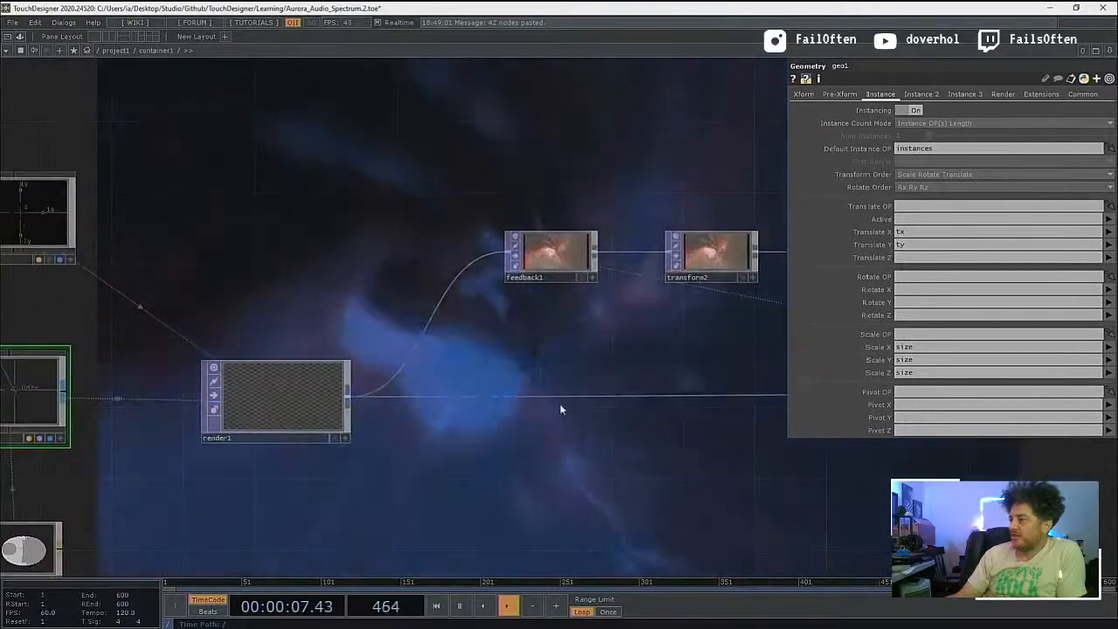
left_click_drag(577, 314, 344, 375)
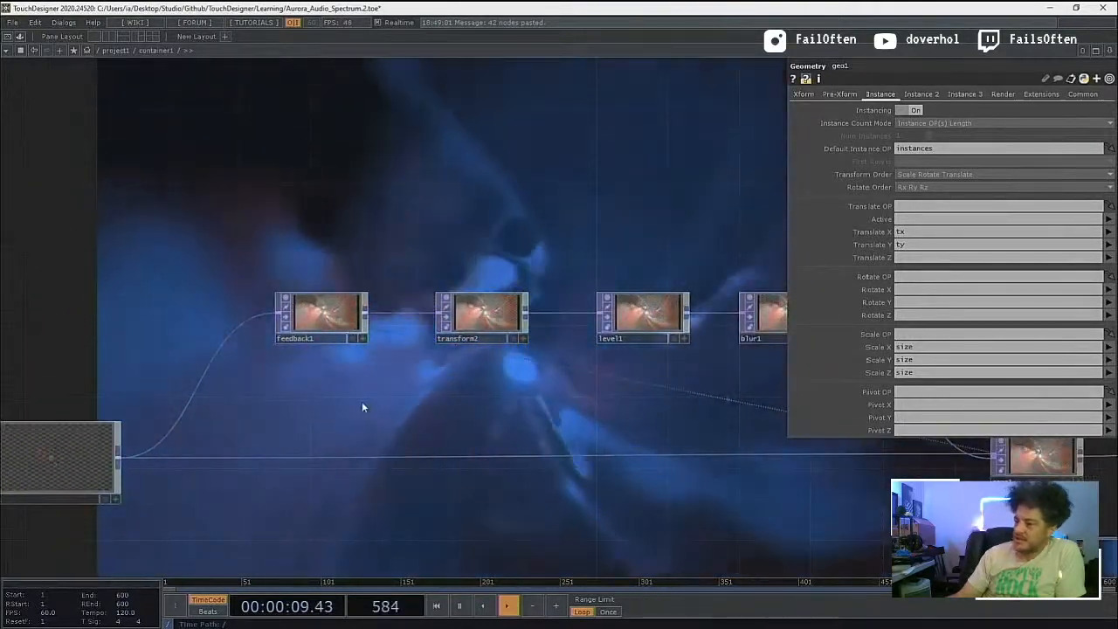
left_click_drag(289, 430, 346, 426)
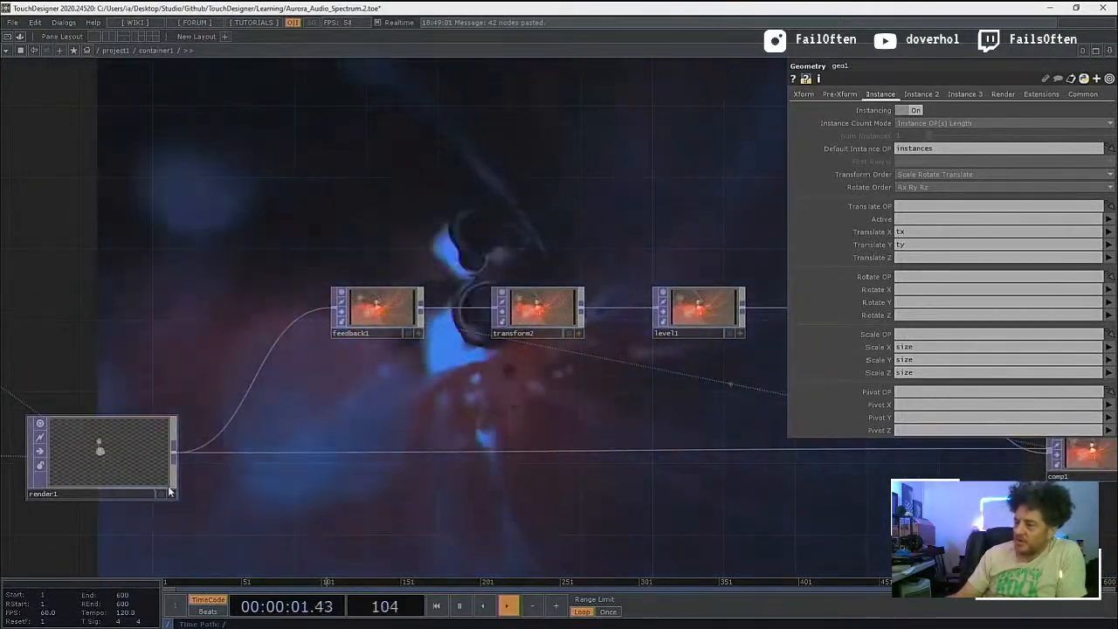
left_click(161, 493)
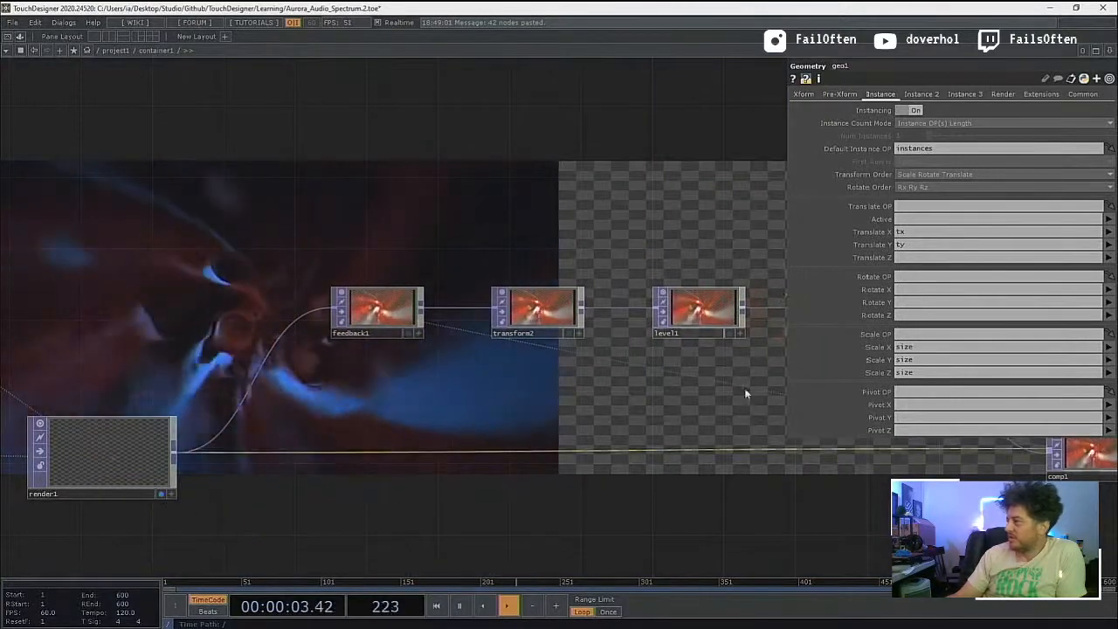
key("p")
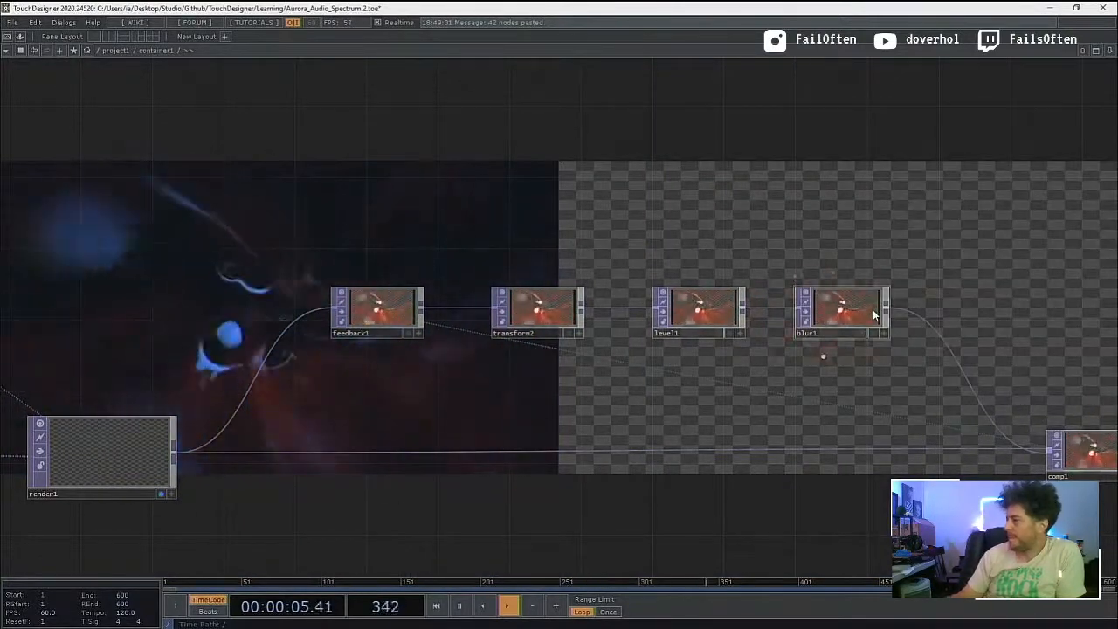
Step: Bypass feedback1 to compare the final image with the plain render
left_click_drag(957, 243, 797, 396)
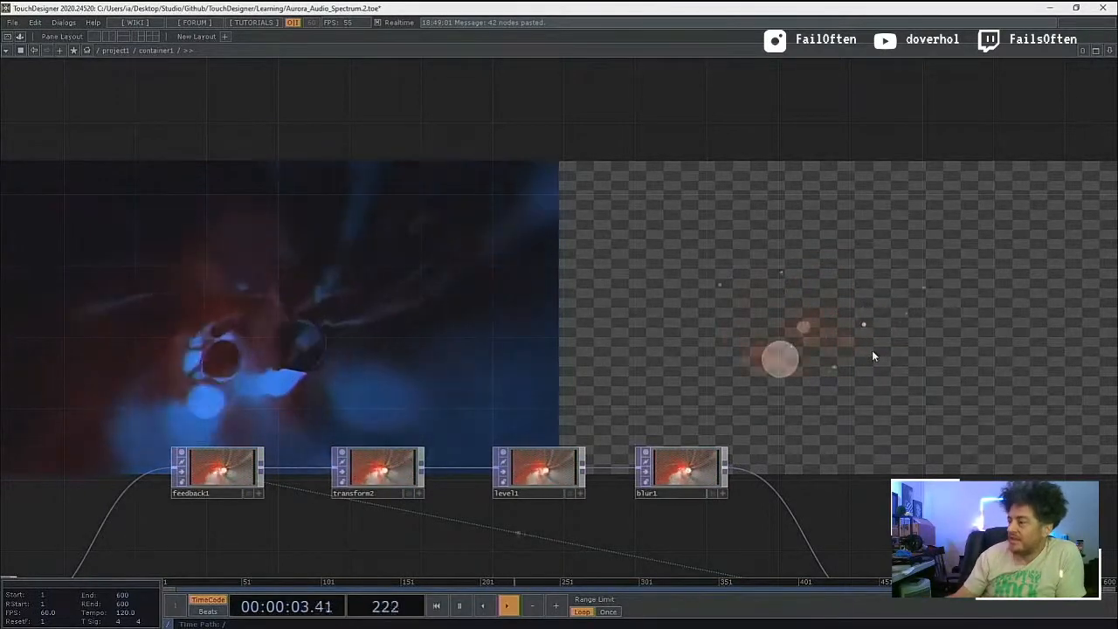
left_click_drag(775, 346, 917, 209)
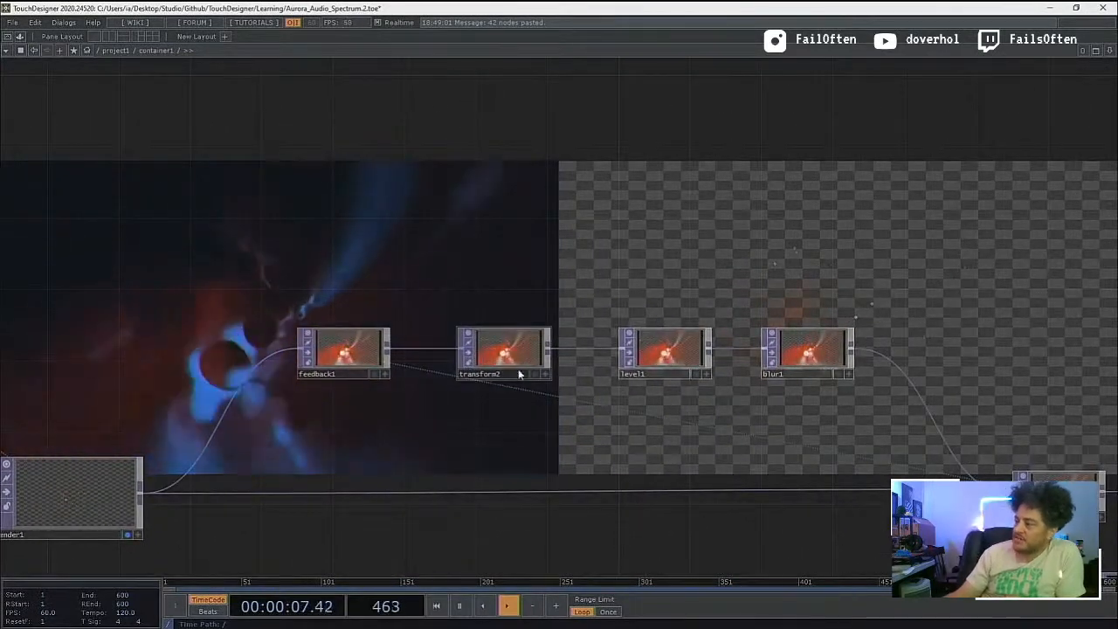
left_click(646, 360)
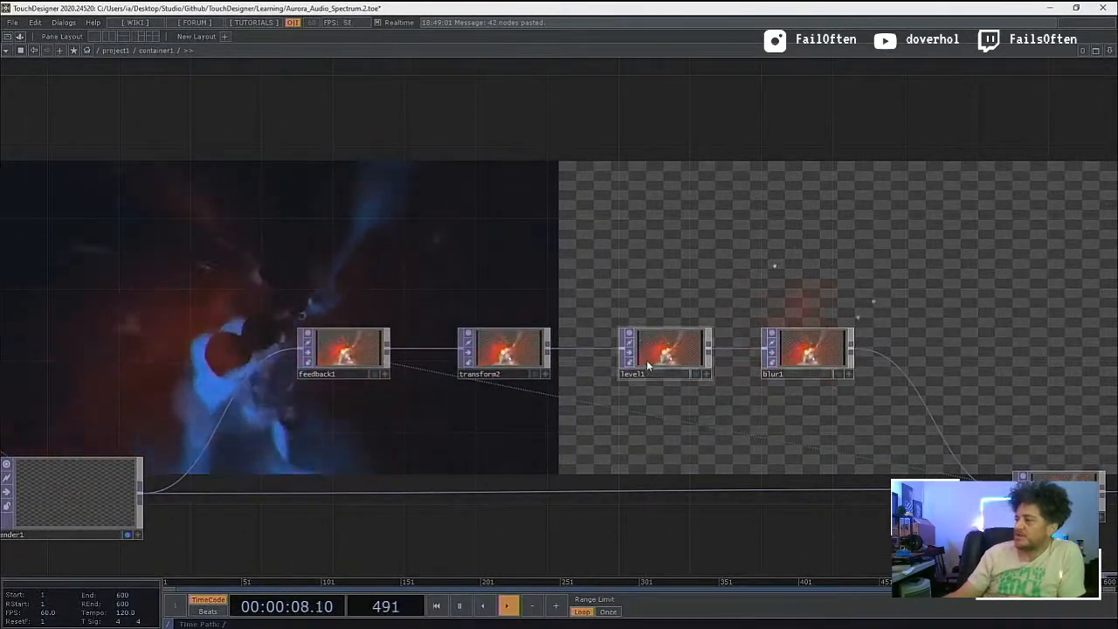
left_click(308, 356)
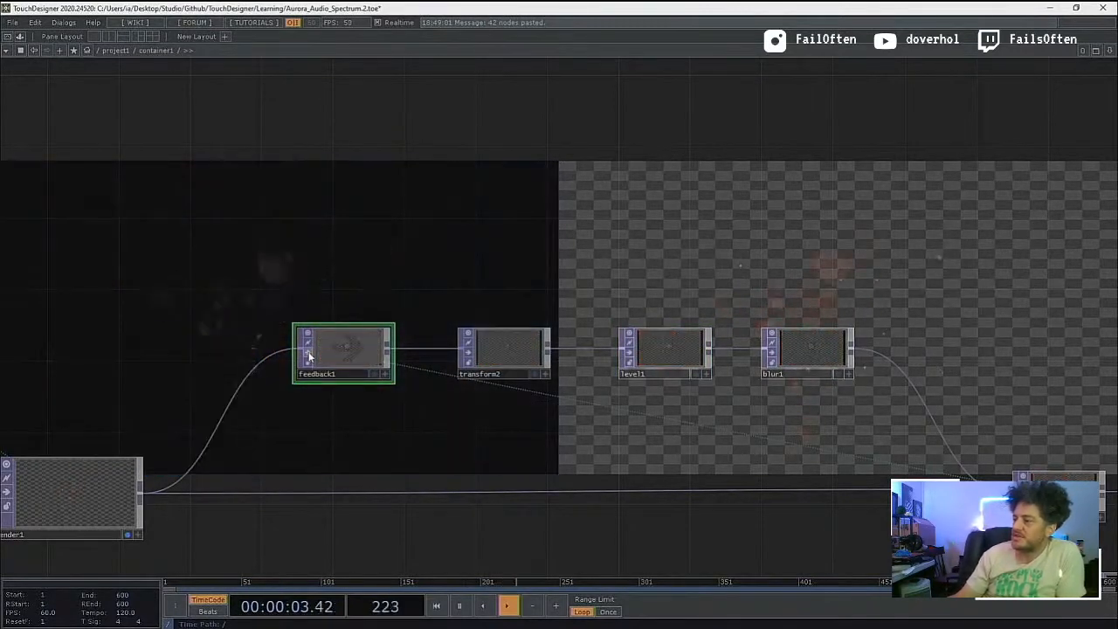
middle_click_drag(321, 331, 372, 442)
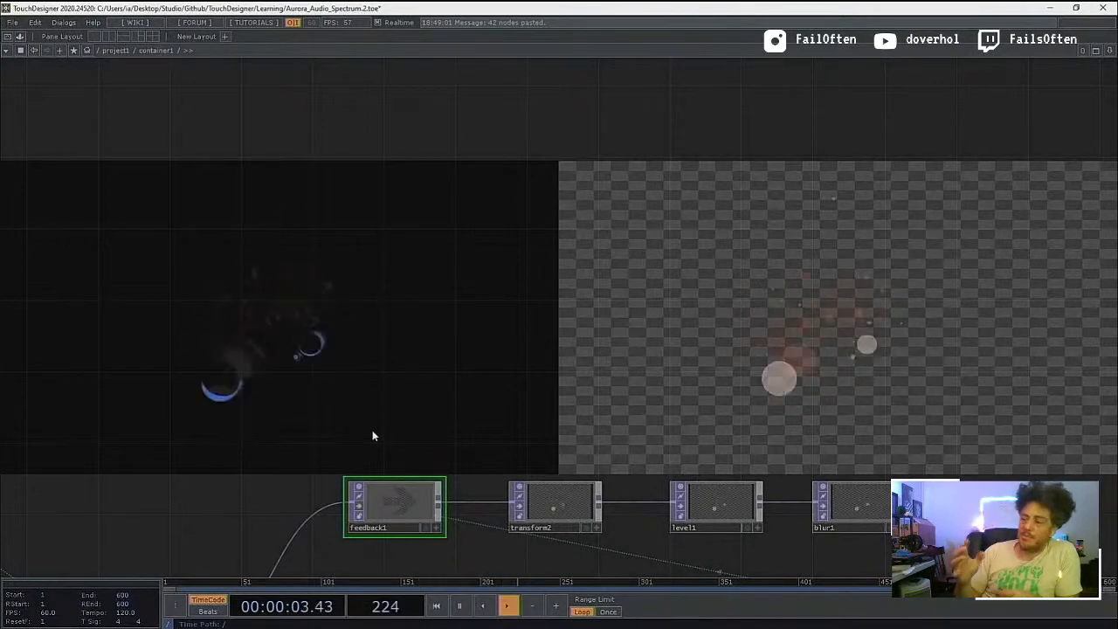
left_click_drag(372, 436, 335, 387)
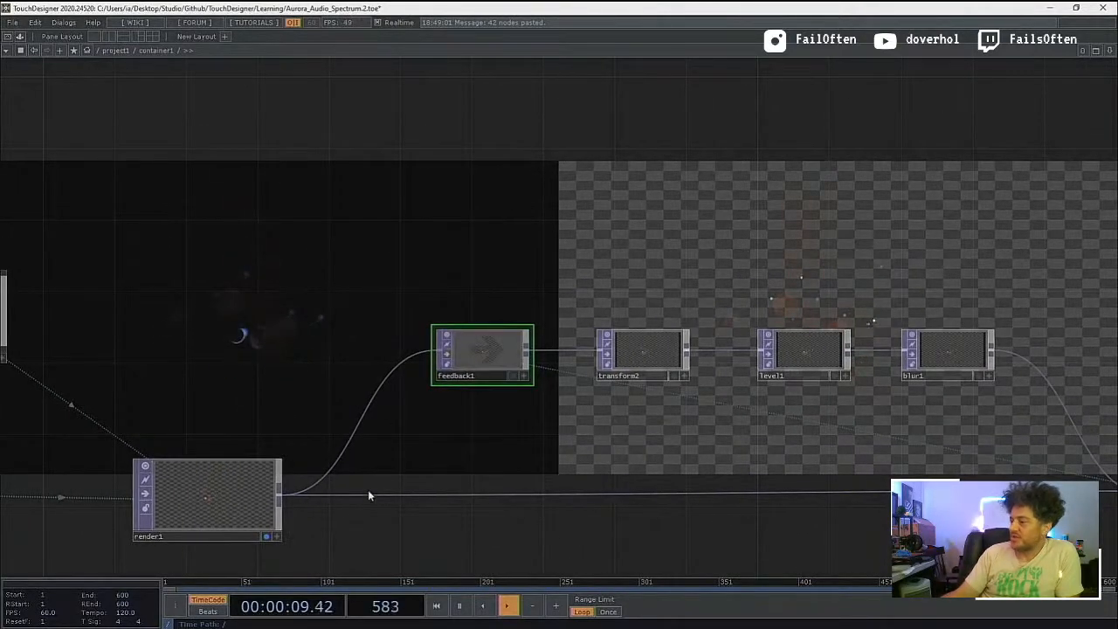
Step: Remove render1 from the network background and turn off the bypass on feedback1
left_click(267, 537)
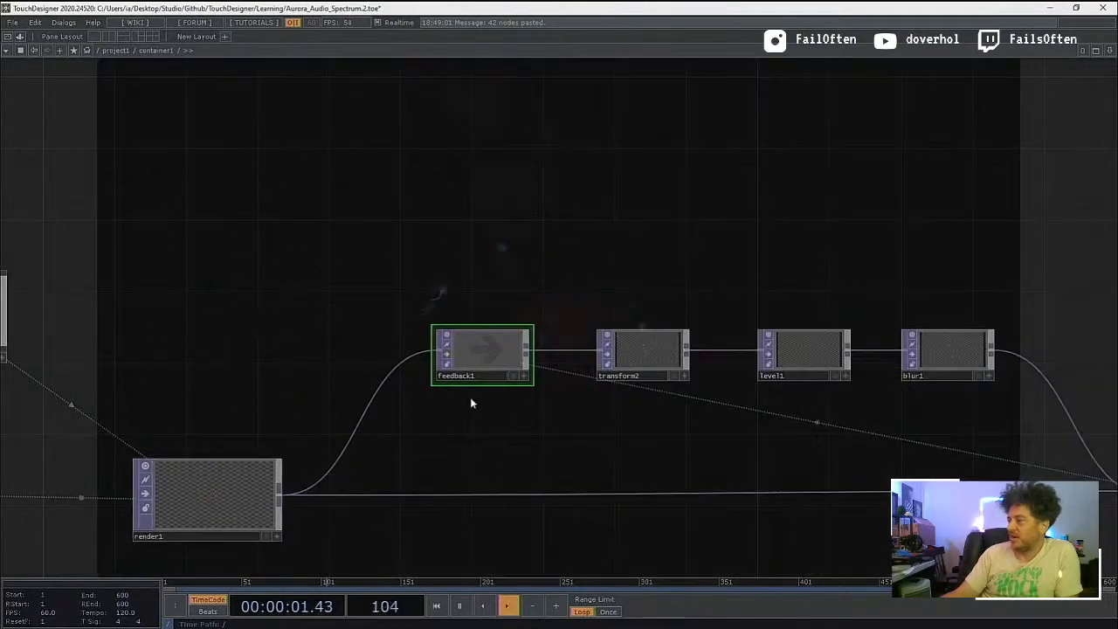
left_click(448, 357)
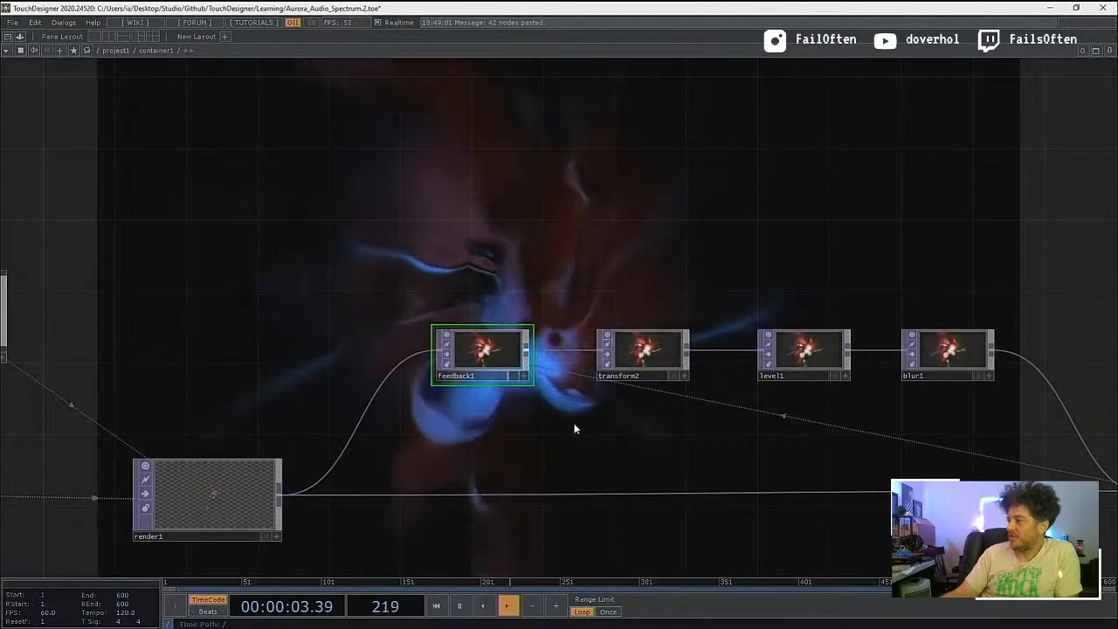
Step: Compare the final image with level1 bypassed and active in the feedback chain, then leave level1 active
left_click_drag(570, 427, 271, 478)
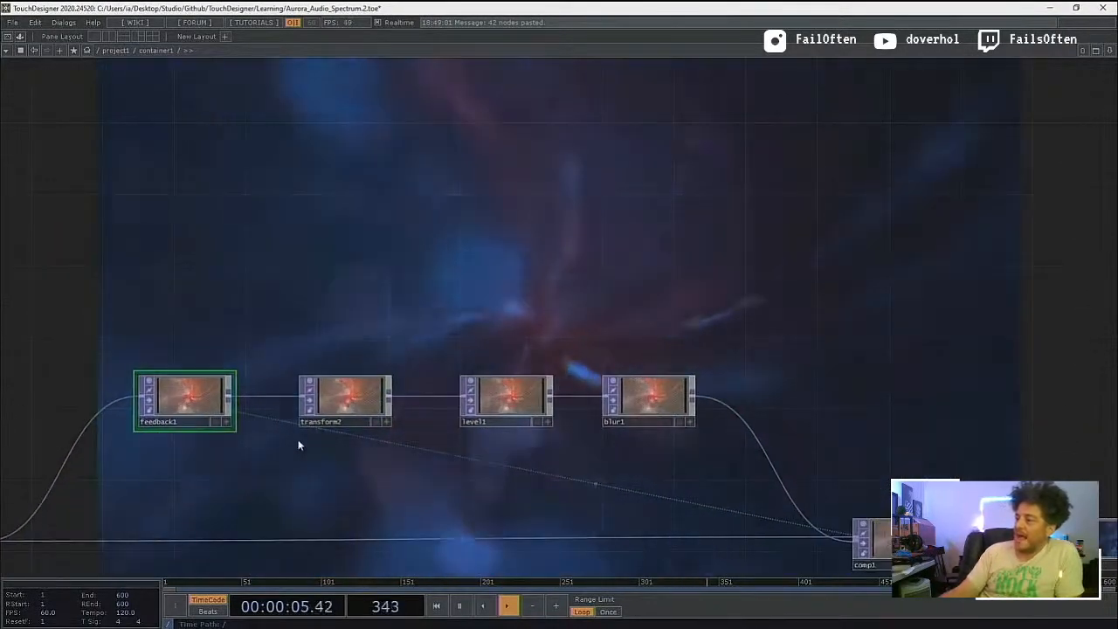
left_click(310, 404)
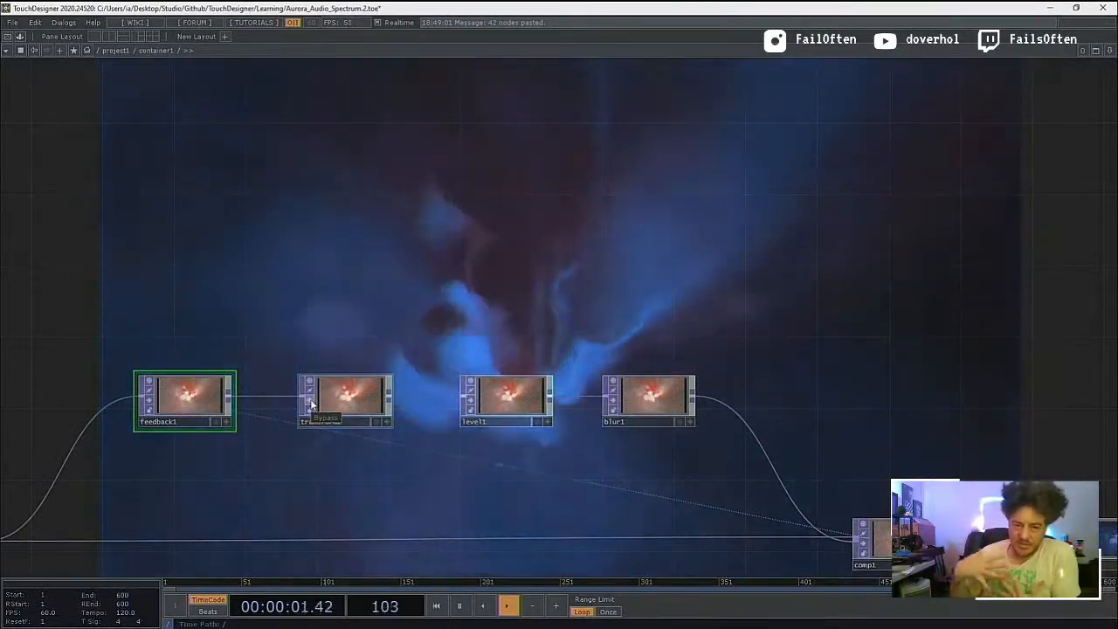
left_click_drag(437, 506, 338, 507)
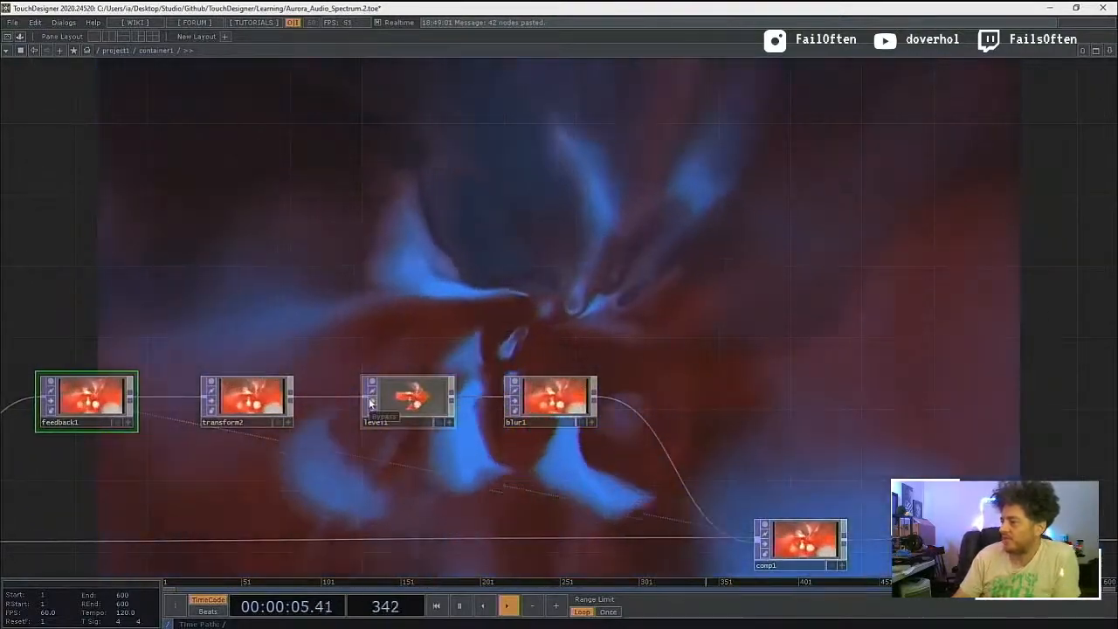
left_click(371, 403)
left_click(371, 402)
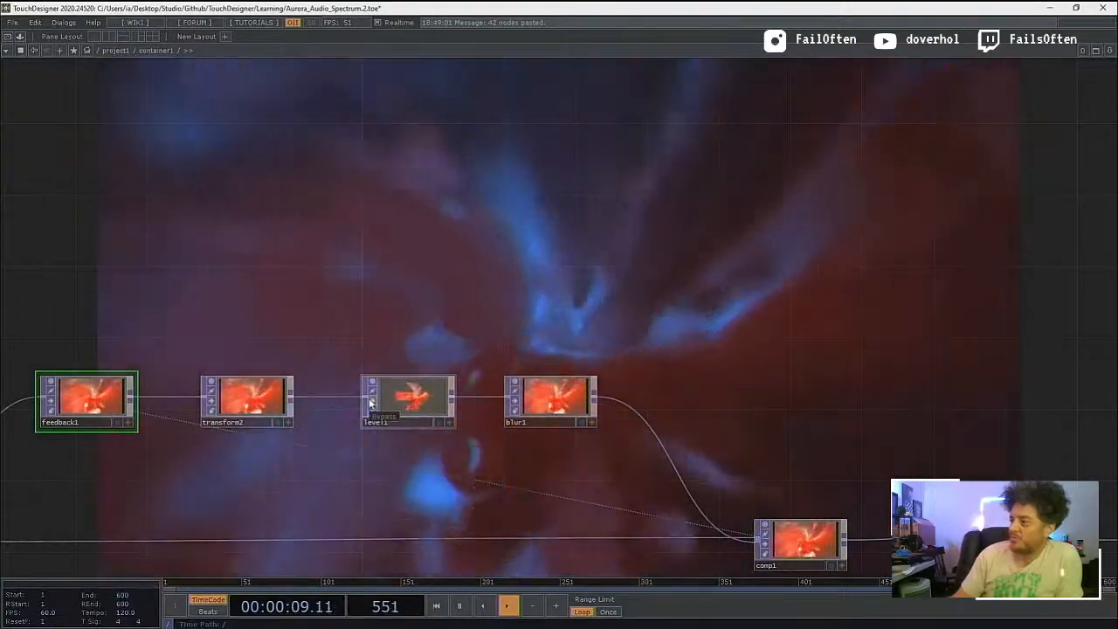
left_click(371, 403)
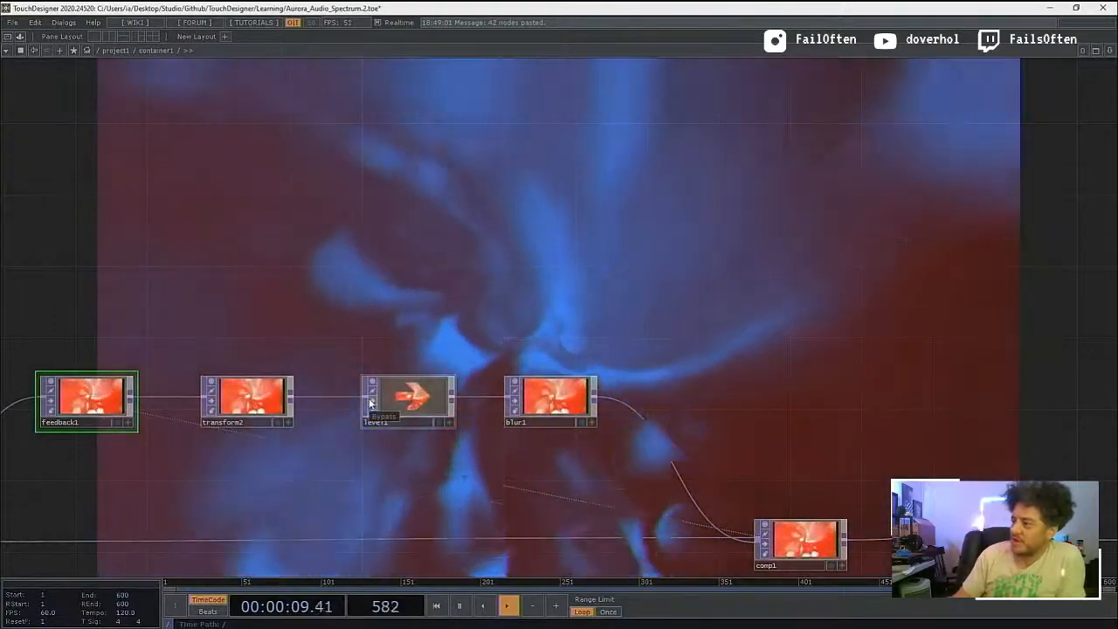
left_click(371, 402)
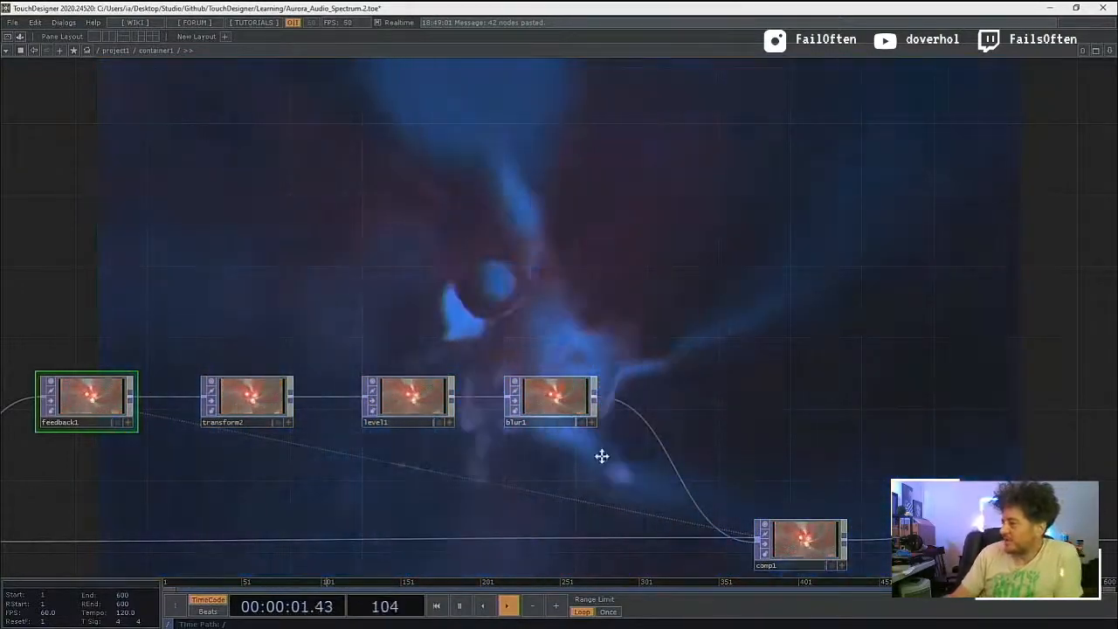
Step: Examine how the feedback chain returns through comp1 and how lookup1, ramp1, blur2, displace1 and level2 process the result
left_click_drag(626, 504, 410, 372)
scroll(410, 372, "down", 6)
left_click_drag(649, 468, 469, 444)
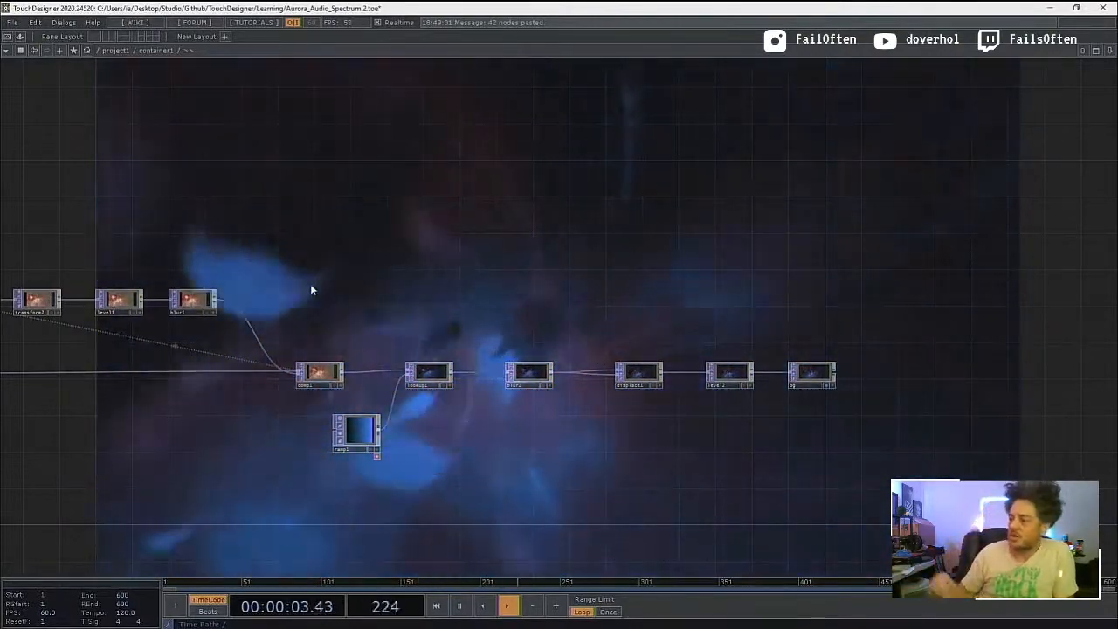
left_click_drag(384, 265, 539, 225)
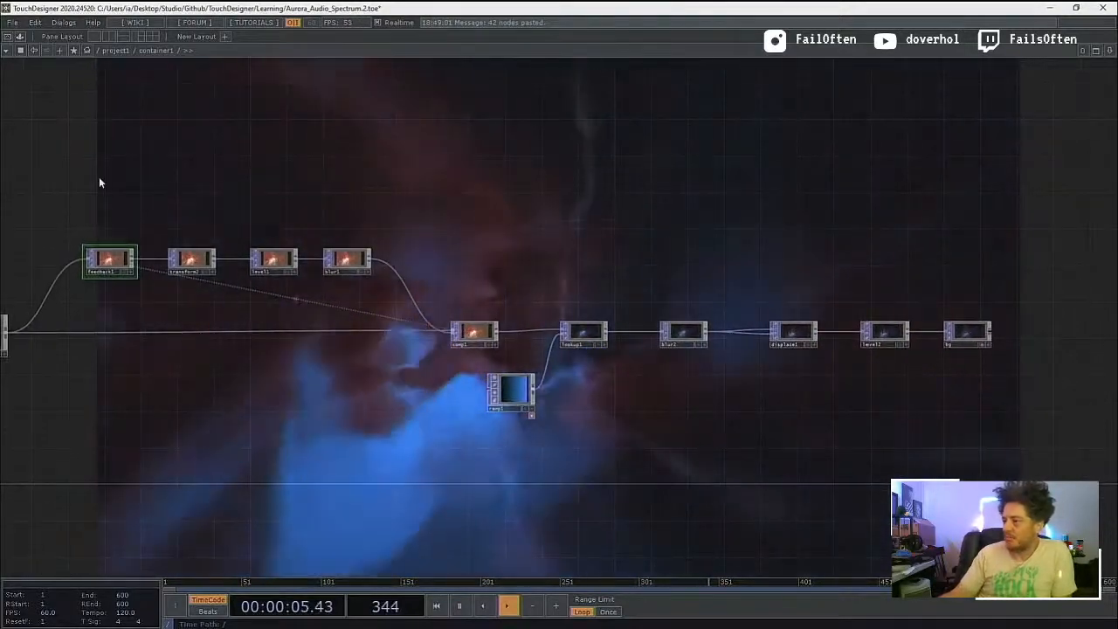
left_click_drag(111, 168, 139, 159)
scroll(139, 160, "down", 3)
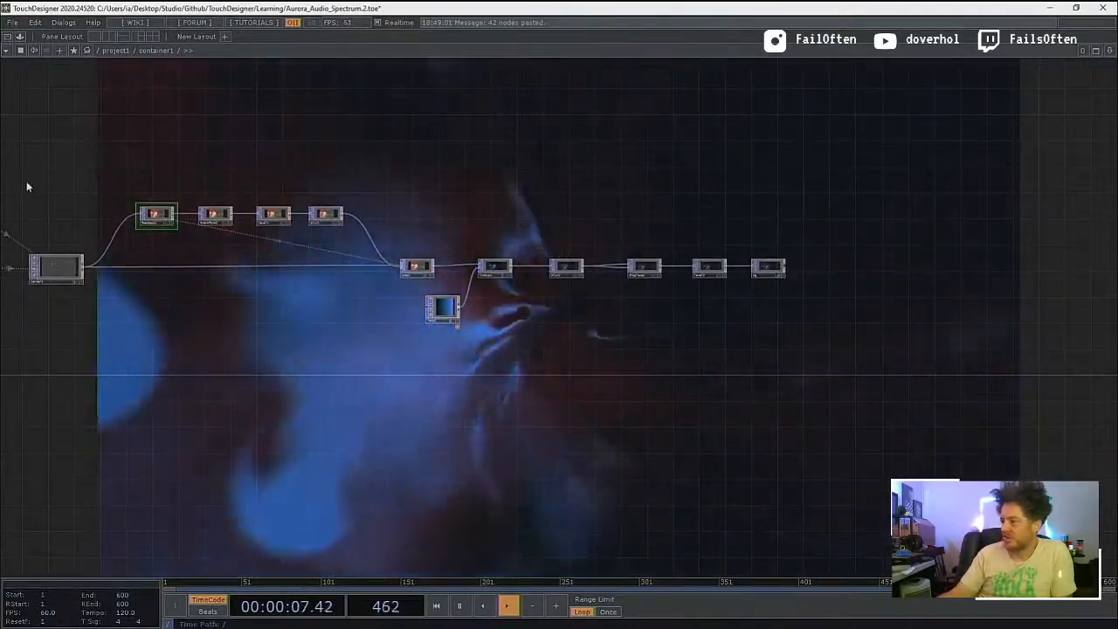
left_click_drag(362, 324, 369, 347)
scroll(370, 292, "up", 4)
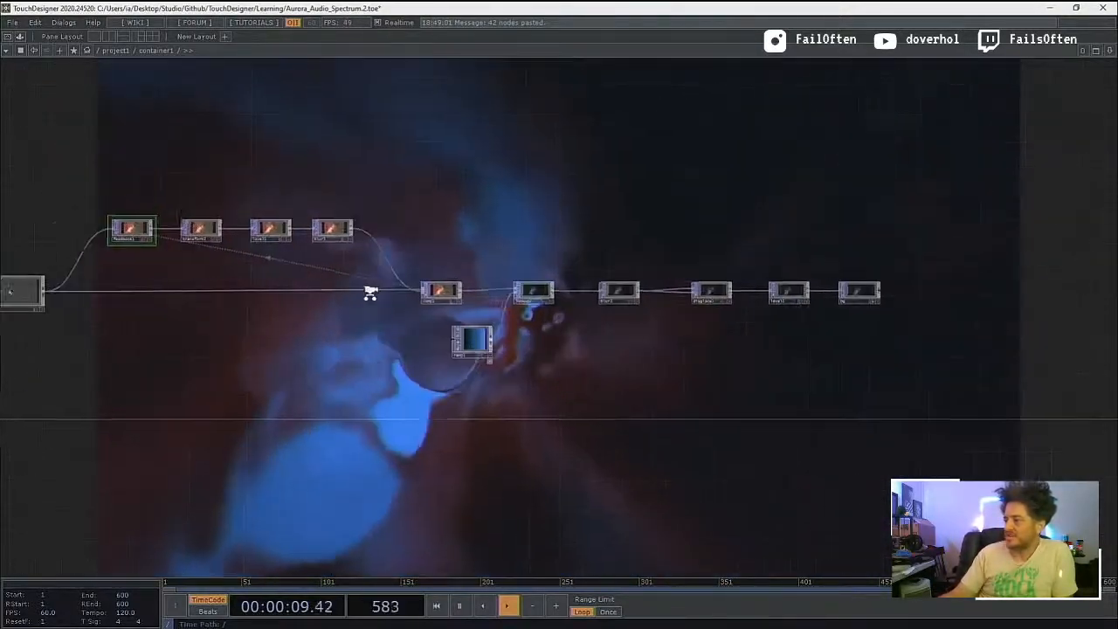
left_click_drag(307, 230, 277, 282)
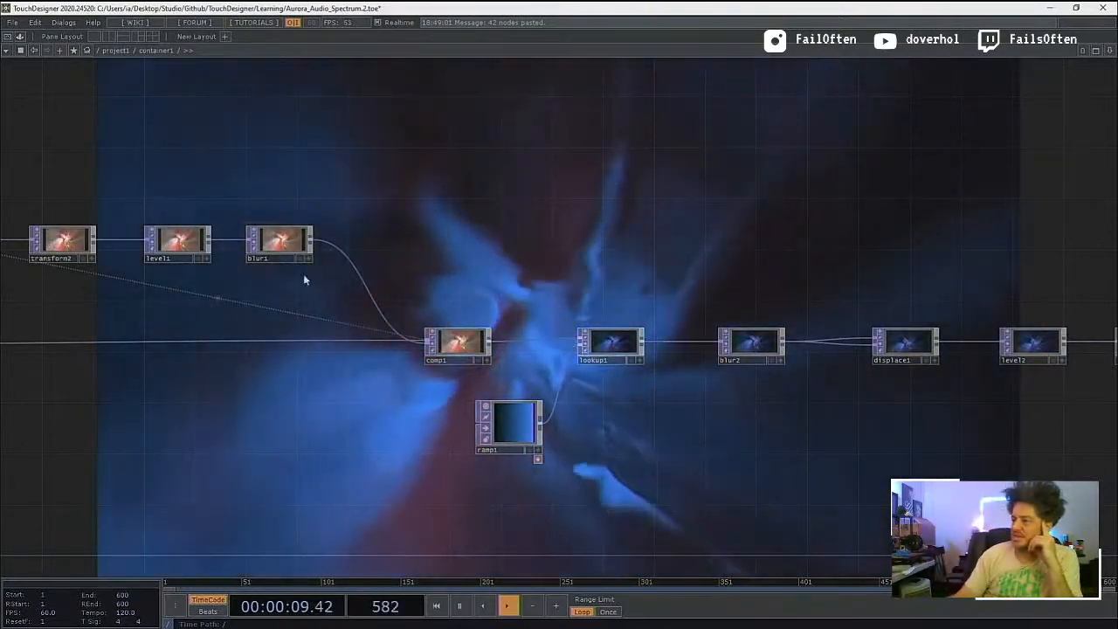
left_click_drag(367, 294, 433, 307)
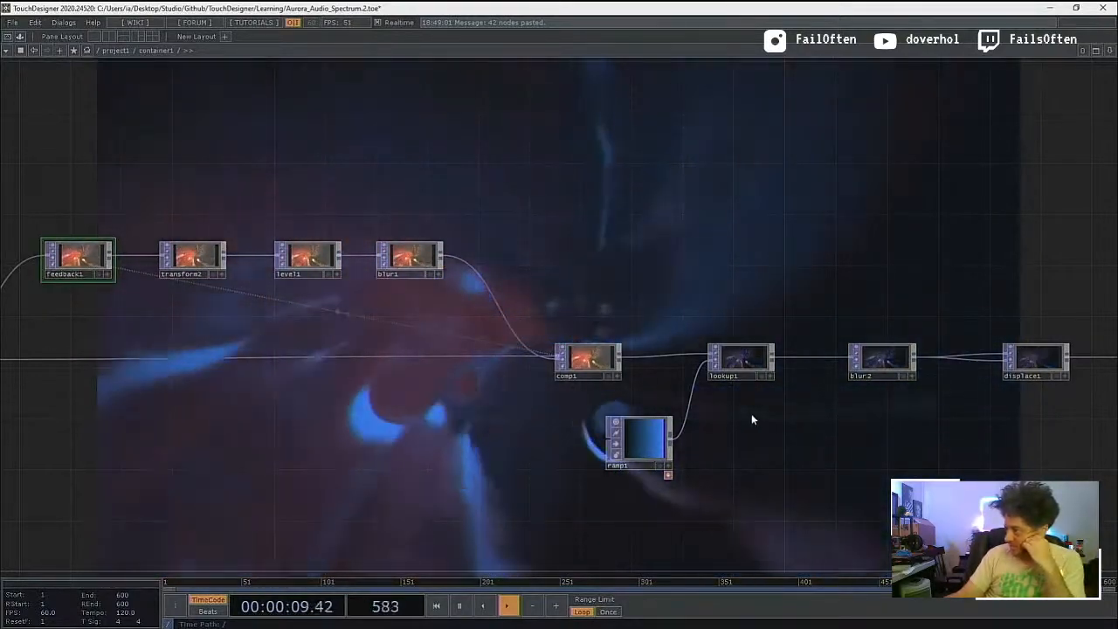
left_click_drag(707, 410, 568, 376)
scroll(567, 376, "down", 6)
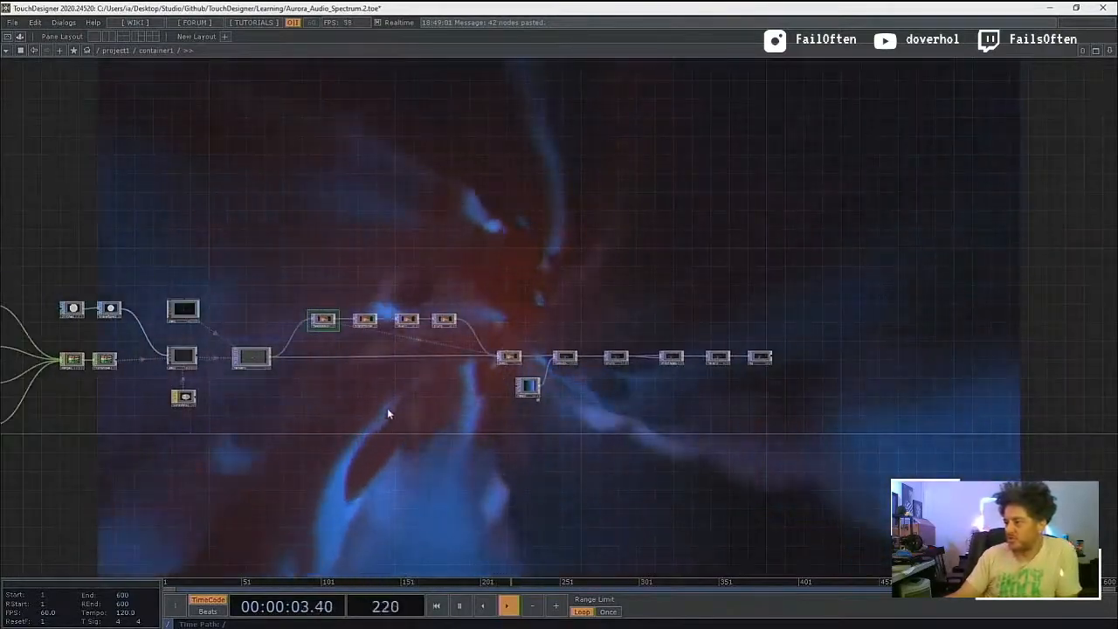
scroll(387, 407, "down", 2)
scroll(341, 402, "down", 3)
Step: Go up to the project level to check container1 with its audio input and return inside the container
left_click_drag(376, 435, 622, 407)
mouse_move(392, 456)
left_mouse_down()
mouse_move(405, 452)
mouse_move(397, 443)
left_mouse_up()
scroll(412, 401, "down", 3)
scroll(412, 401, "down", 2)
scroll(394, 419, "down", 2)
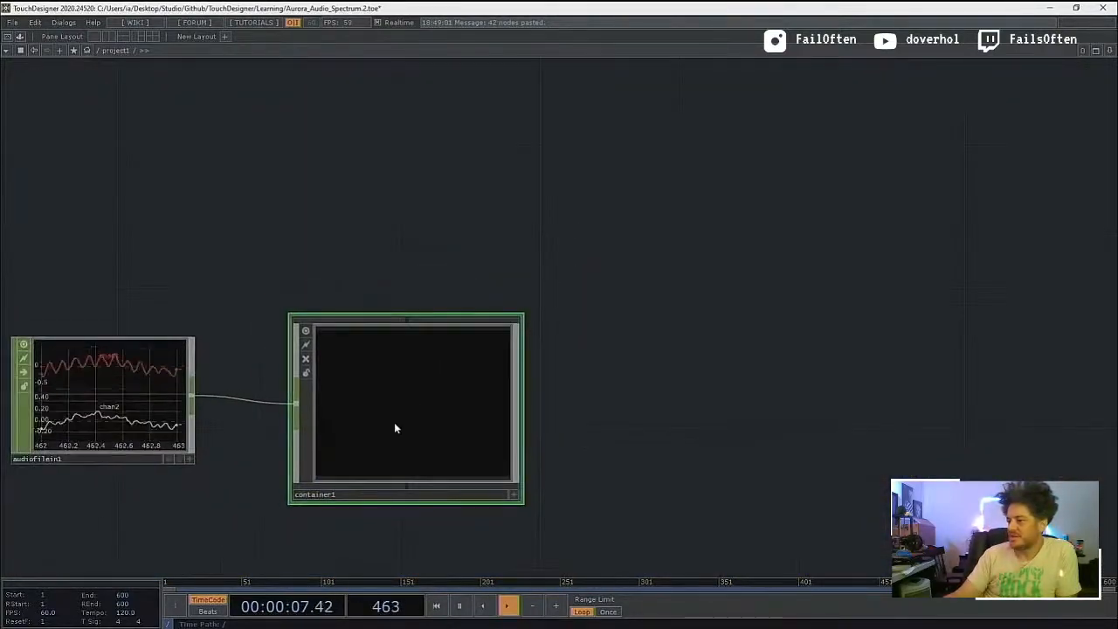
scroll(394, 422, "down", 2)
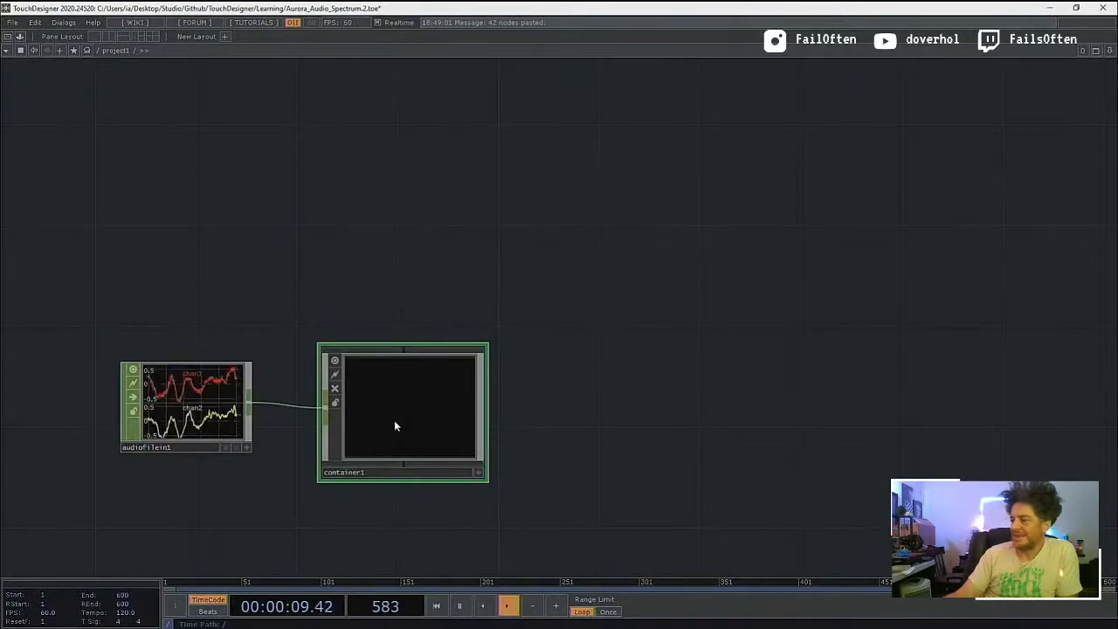
scroll(381, 423, "up", 6)
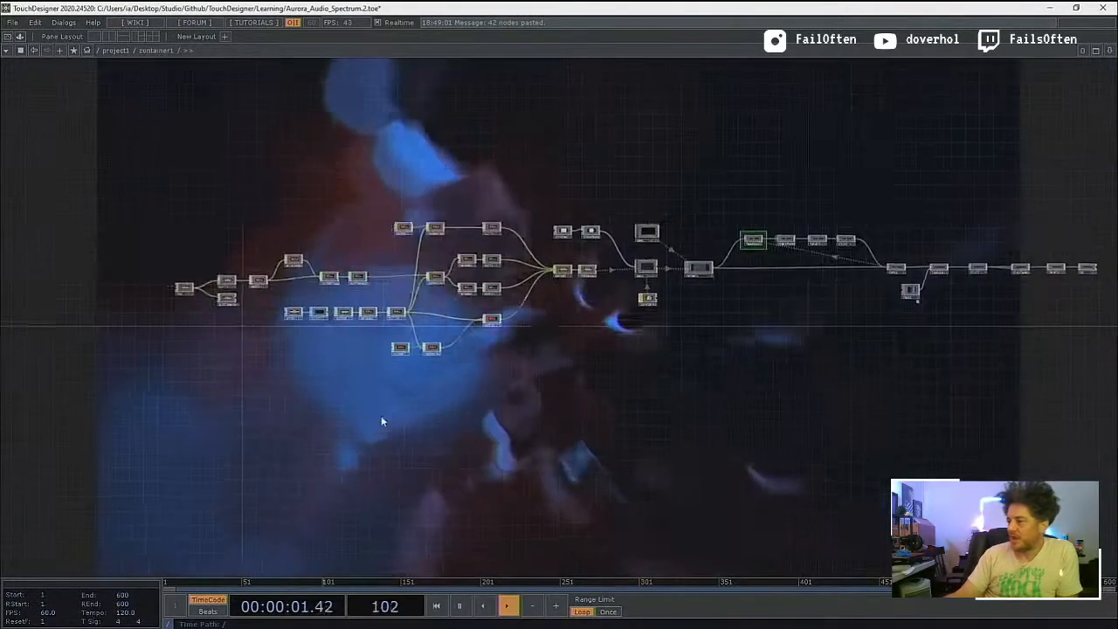
Step: Cut circle1, the shape feeding transform1, out of the container network
scroll(435, 346, "up", 2)
left_click_drag(569, 276, 444, 318)
left_click(401, 210)
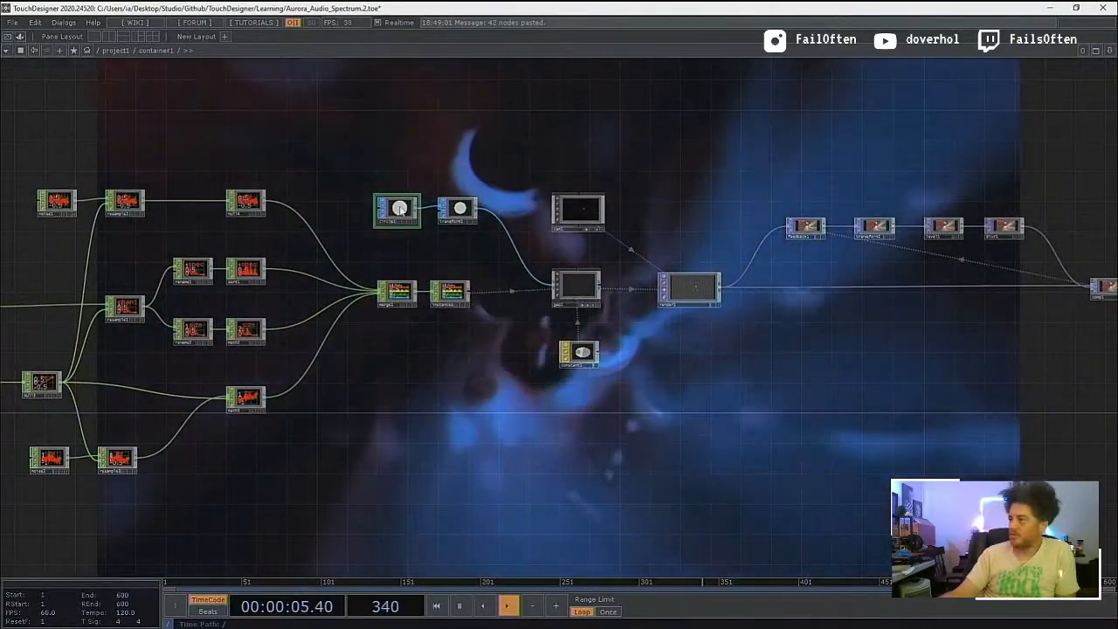
key("Delete")
Step: Try an Out SOP in front of transform1, check the connectors of container1, and delete the Out SOP again
key("Tab")
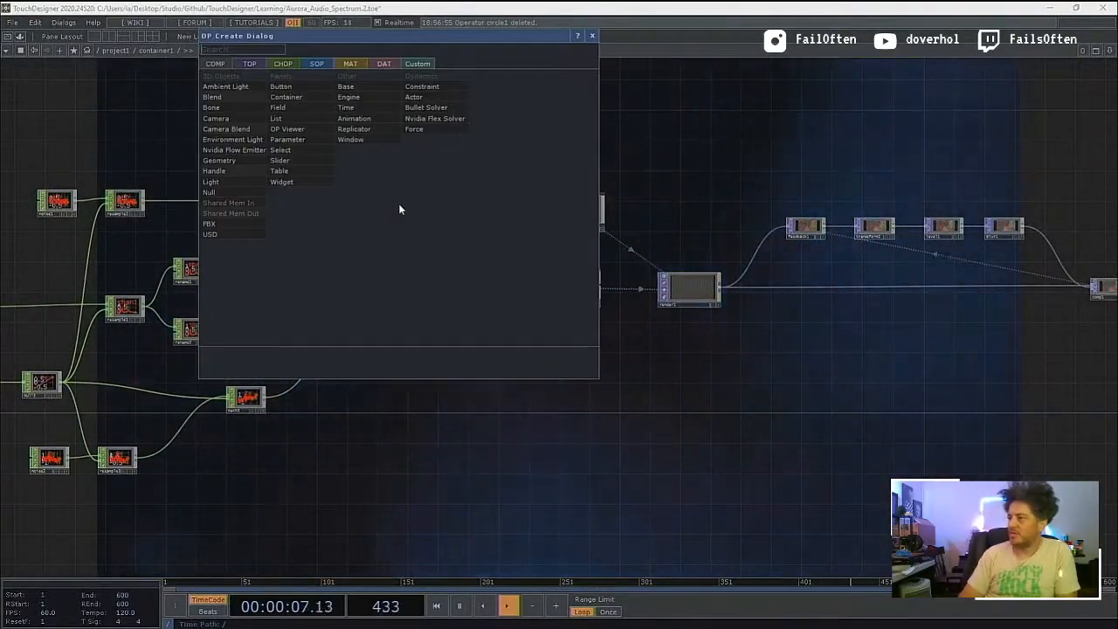
type("out")
left_click(317, 66)
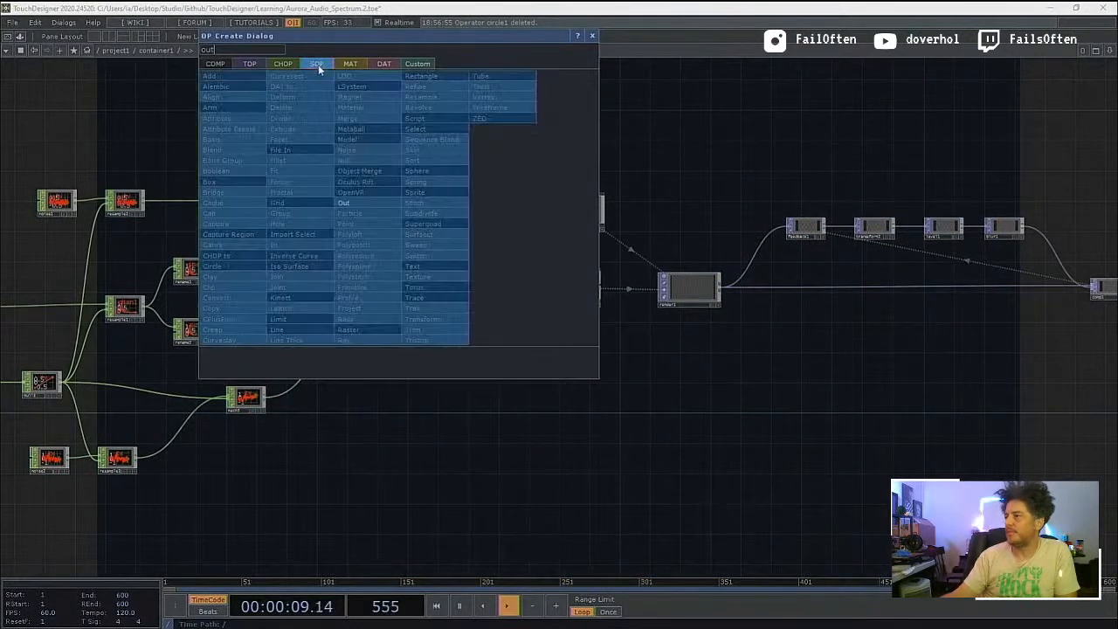
key("Return")
left_click(383, 214)
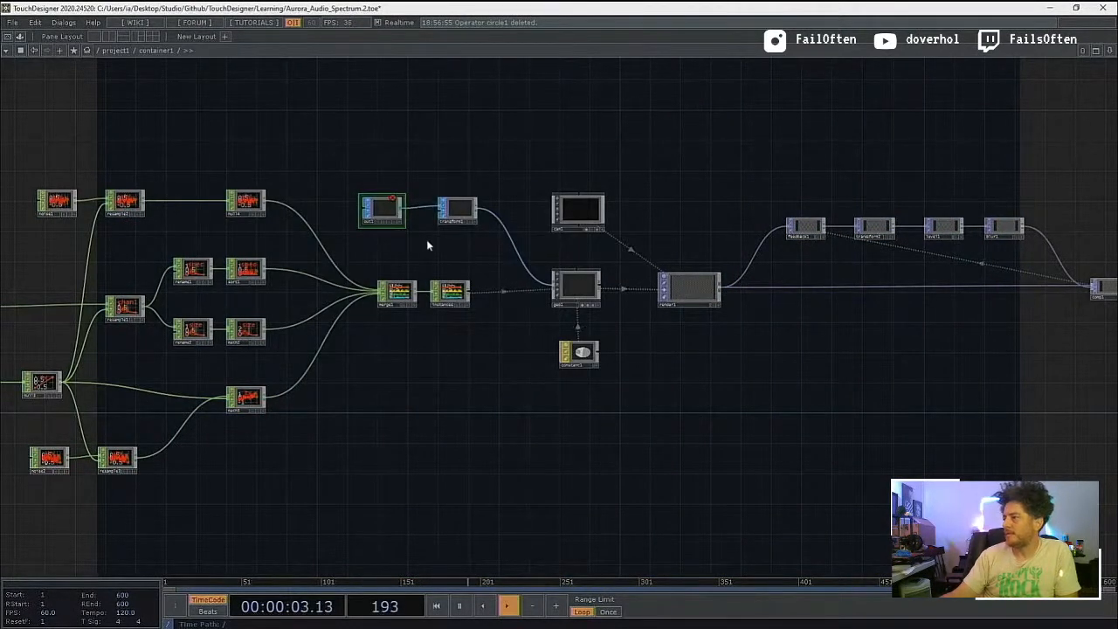
scroll(433, 248, "down", 10)
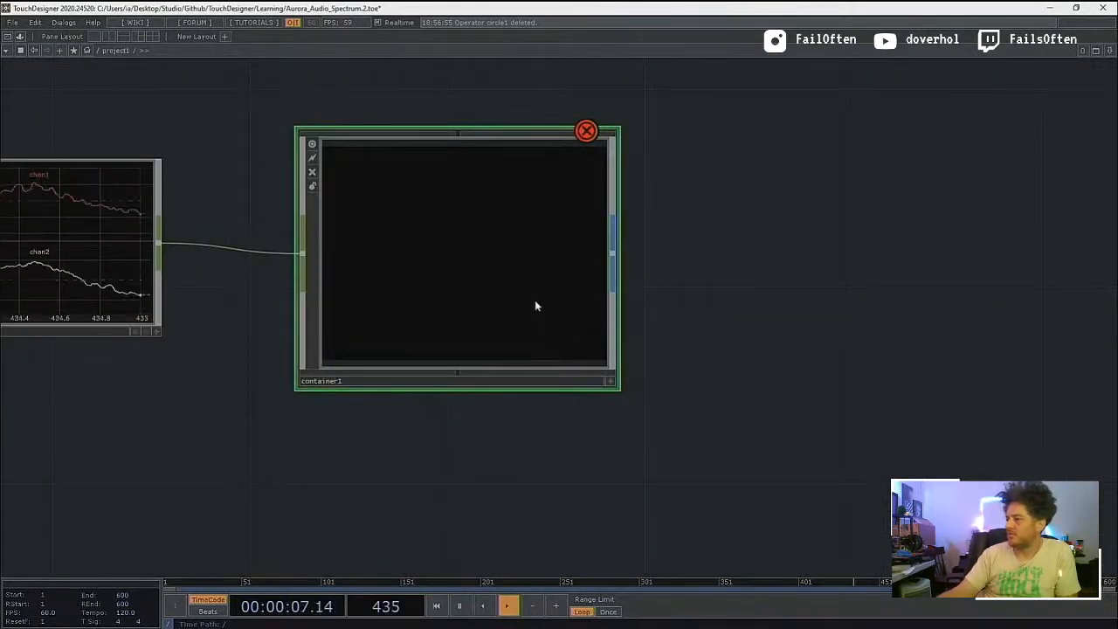
scroll(464, 278, "up", 6)
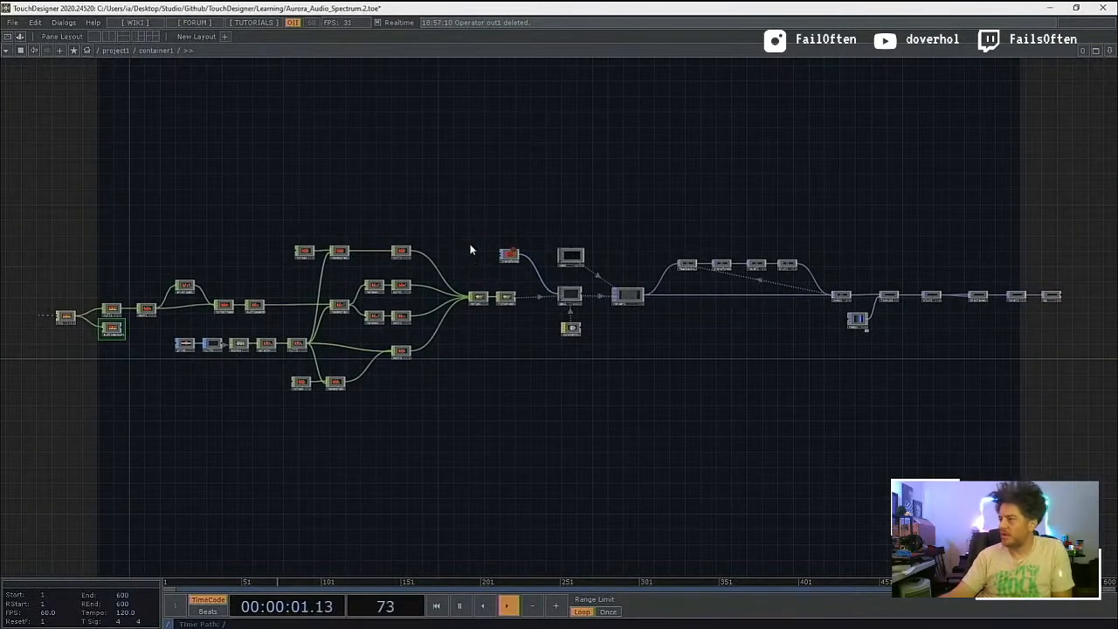
Step: Place an In SOP feeding transform1 inside the container and go up to the project level
key("Tab")
left_click(470, 244)
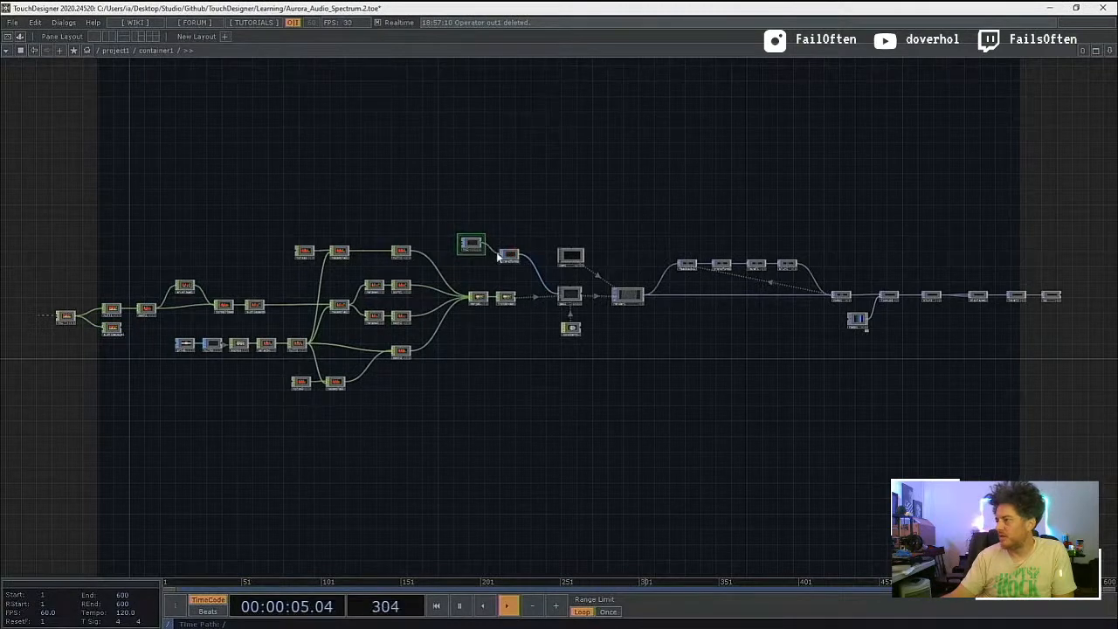
scroll(479, 269, "down", 6)
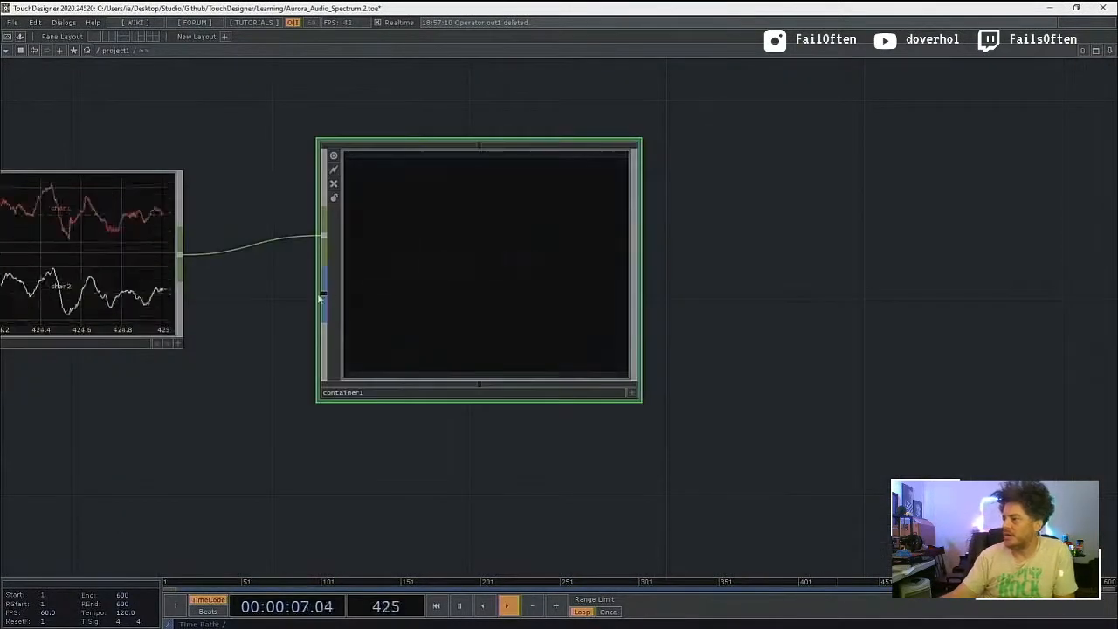
Step: Paste circle1 below audiofilein1 and connect it to the geometry input of container1
left_click_drag(266, 394, 387, 387)
key("ctrl+v")
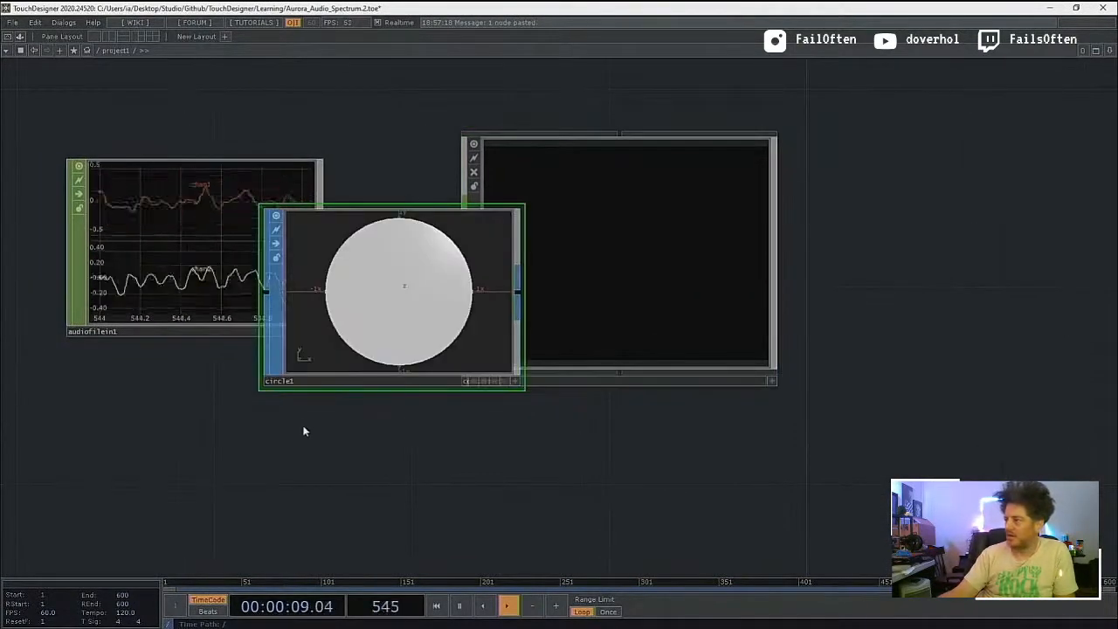
left_click_drag(394, 336, 154, 494)
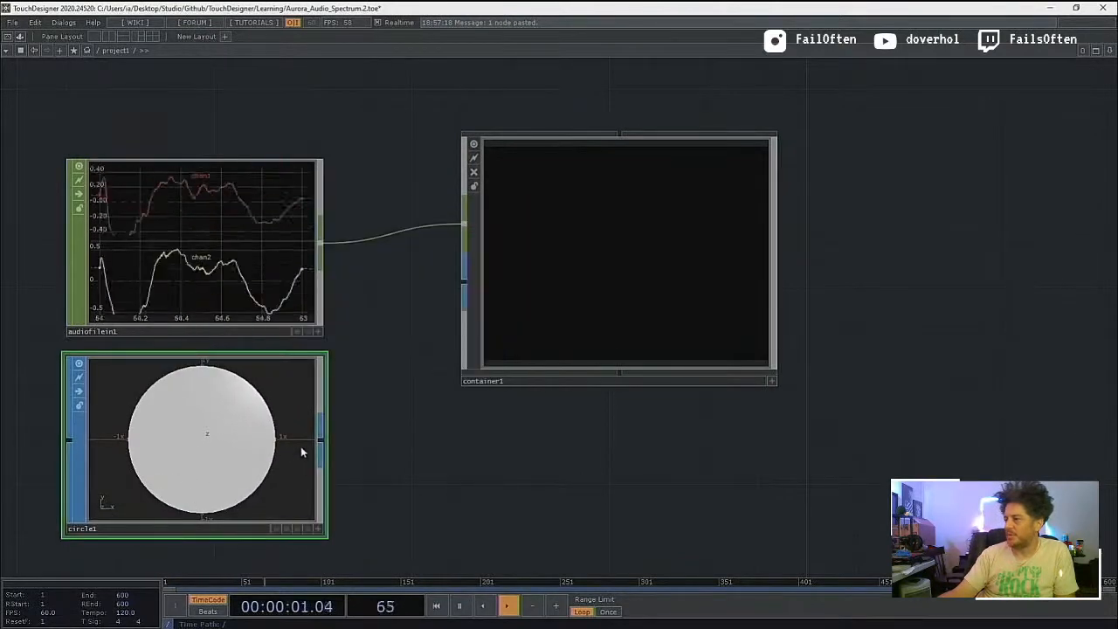
scroll(594, 285, "up", 5)
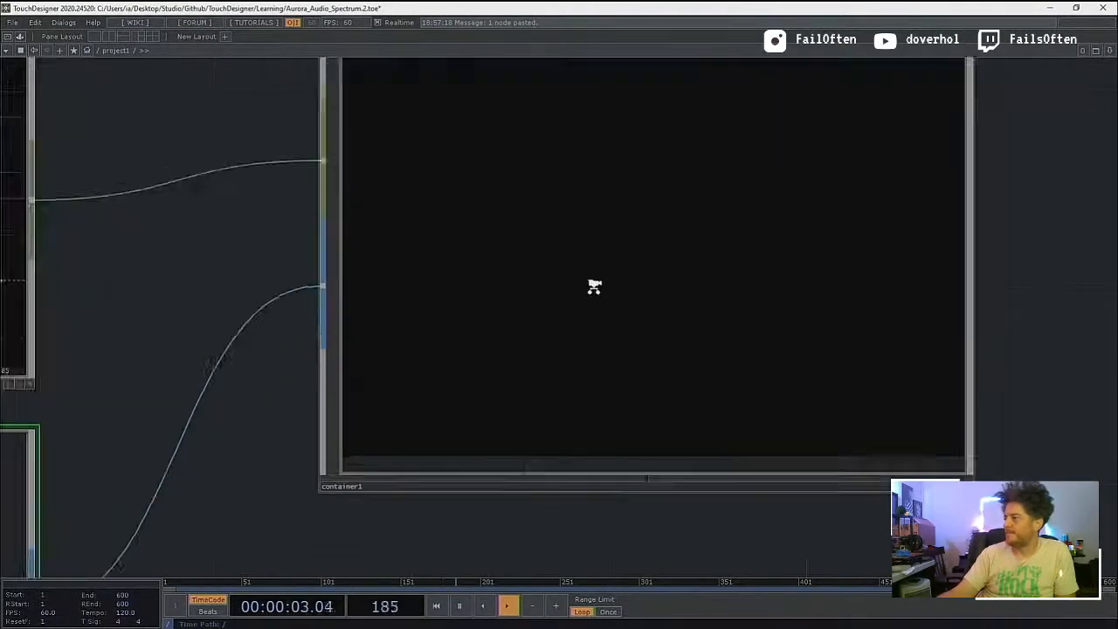
Step: Examine how in2 passes the circle to transform1 inside the container, and check the wiring of container1 from outside
scroll(525, 347, "up", 5)
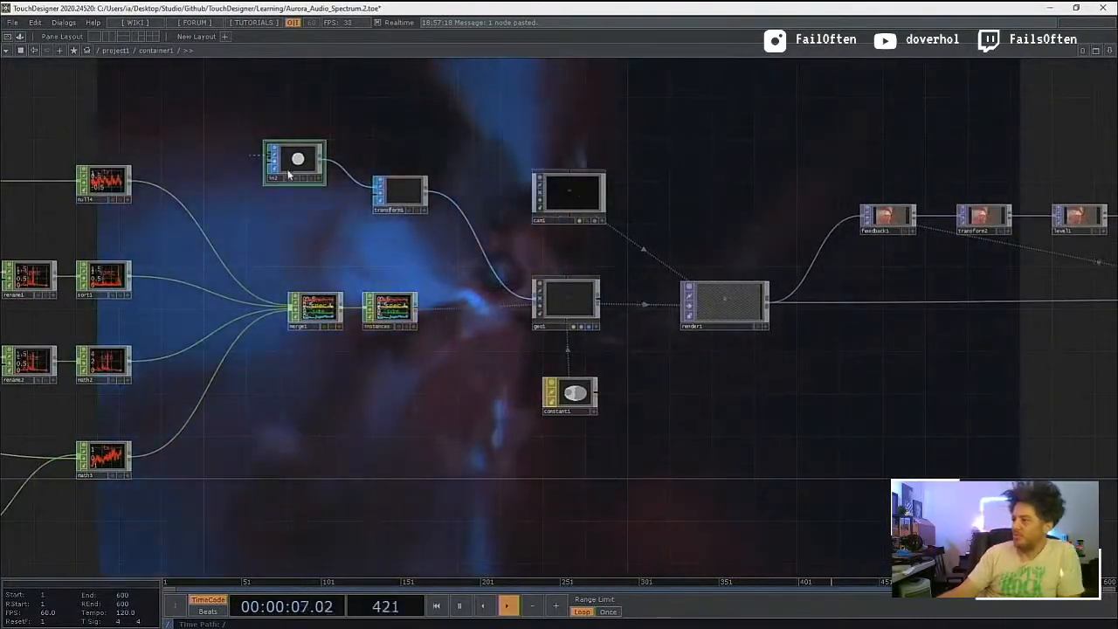
scroll(277, 194, "up", 3)
scroll(277, 194, "up", 2)
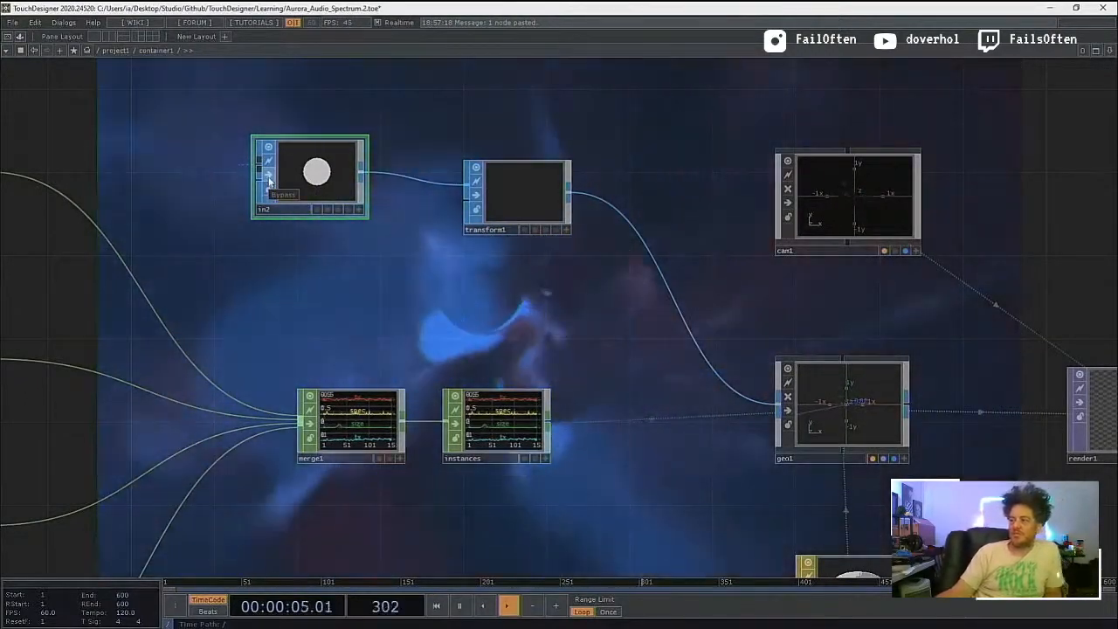
left_click(269, 178)
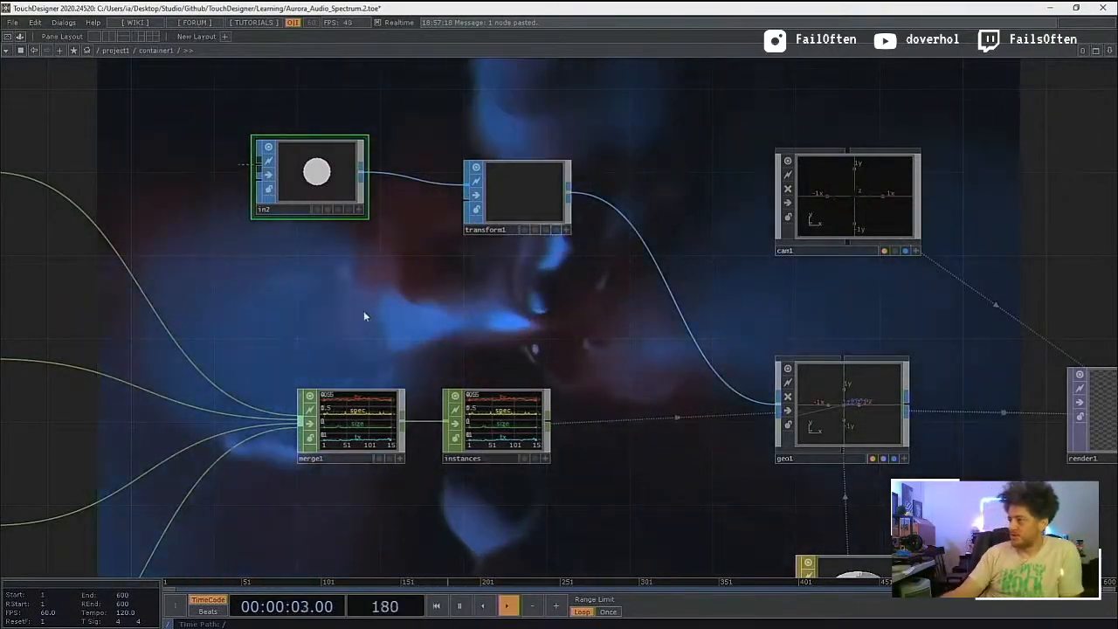
scroll(364, 310, "down", 5)
scroll(364, 310, "down", 3)
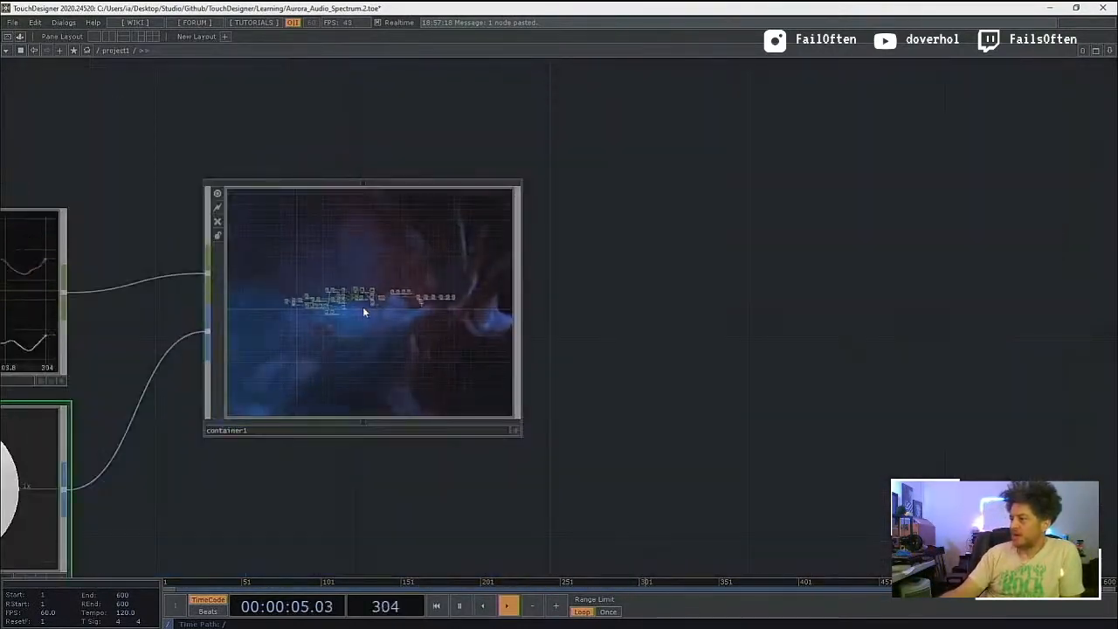
scroll(362, 310, "up", 6)
key("h")
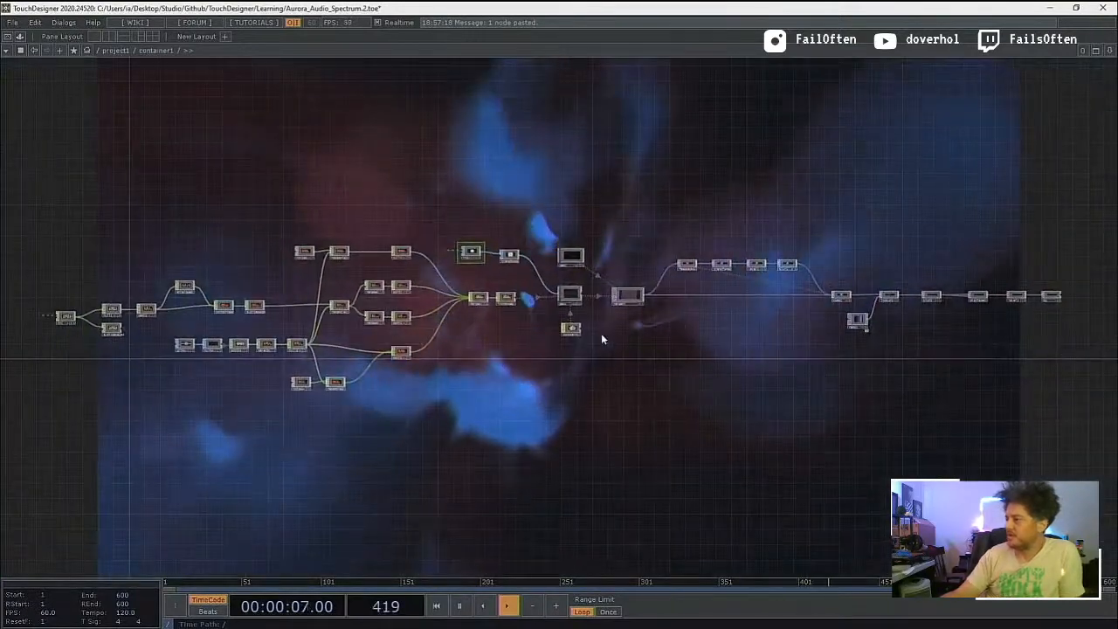
Step: Cut the feedback chain, comp1, ramp1, lookup1, blur2, displace1, level2 and bg operators that follow render1 inside the container
left_click_drag(622, 391, 453, 428)
scroll(506, 351, "up", 2)
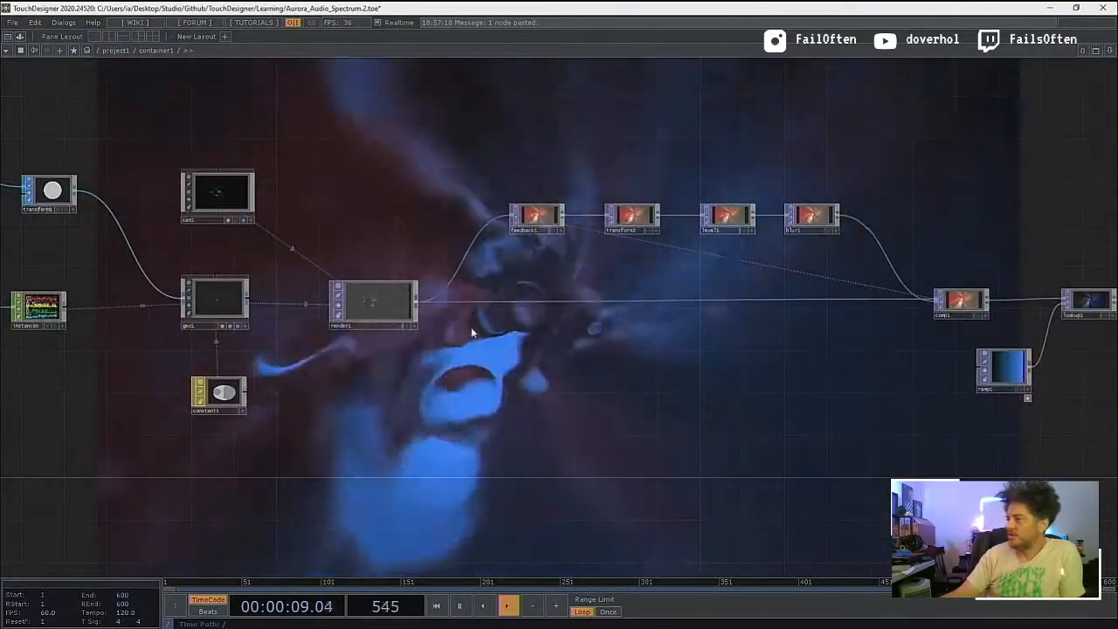
left_click_drag(476, 391, 220, 409)
scroll(390, 377, "down", 4)
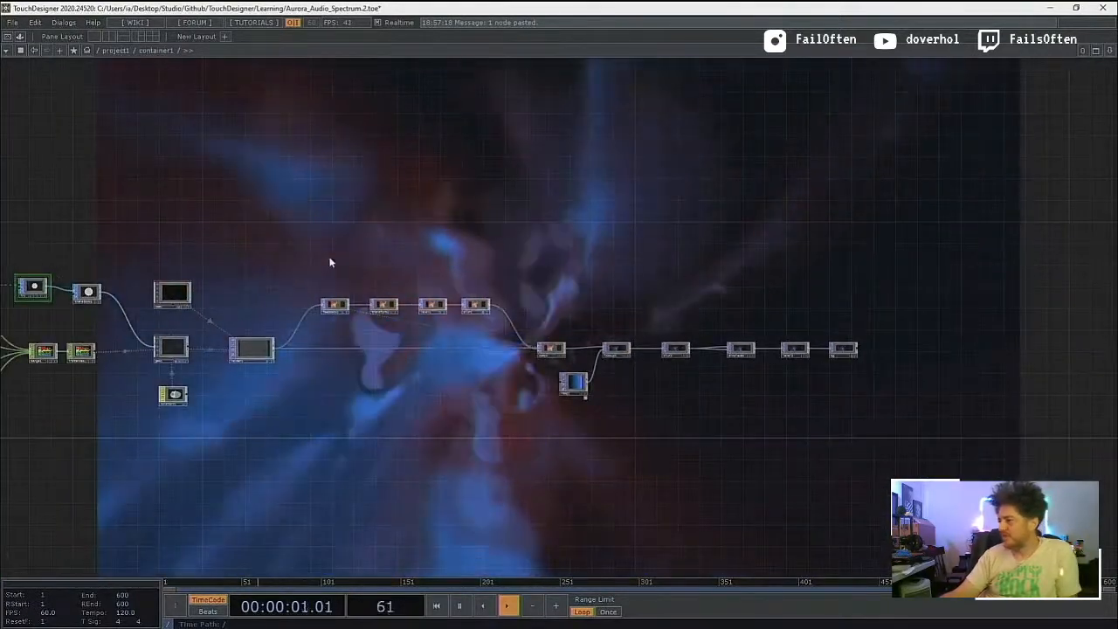
left_click_drag(323, 253, 931, 472)
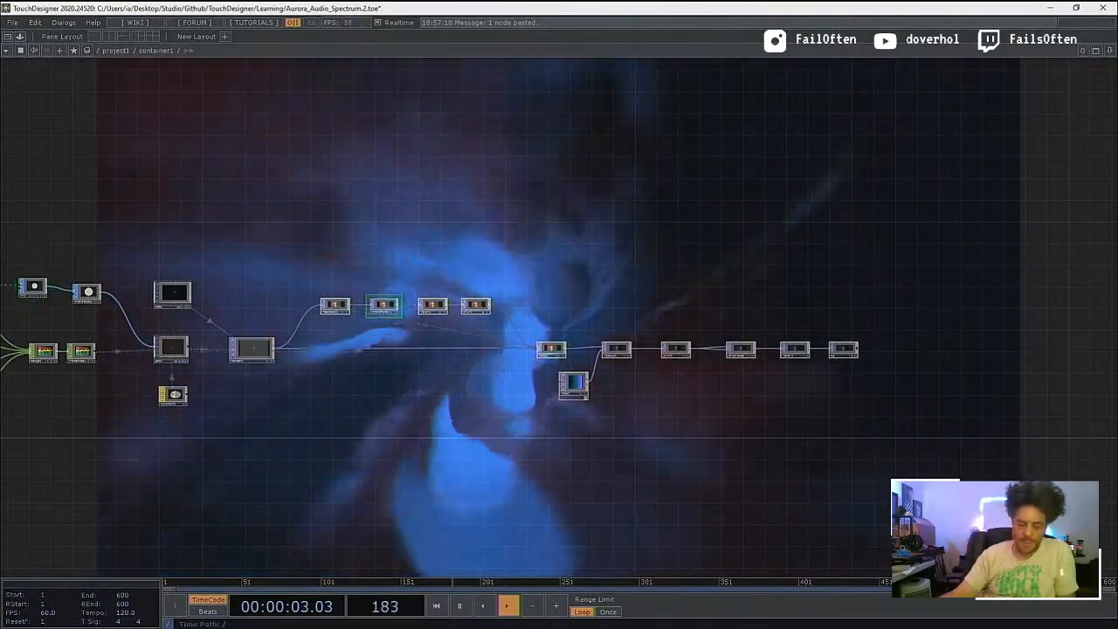
key("Delete")
Step: Add an Out TOP after render1 inside the container and feed render1 into it
scroll(315, 364, "up", 5)
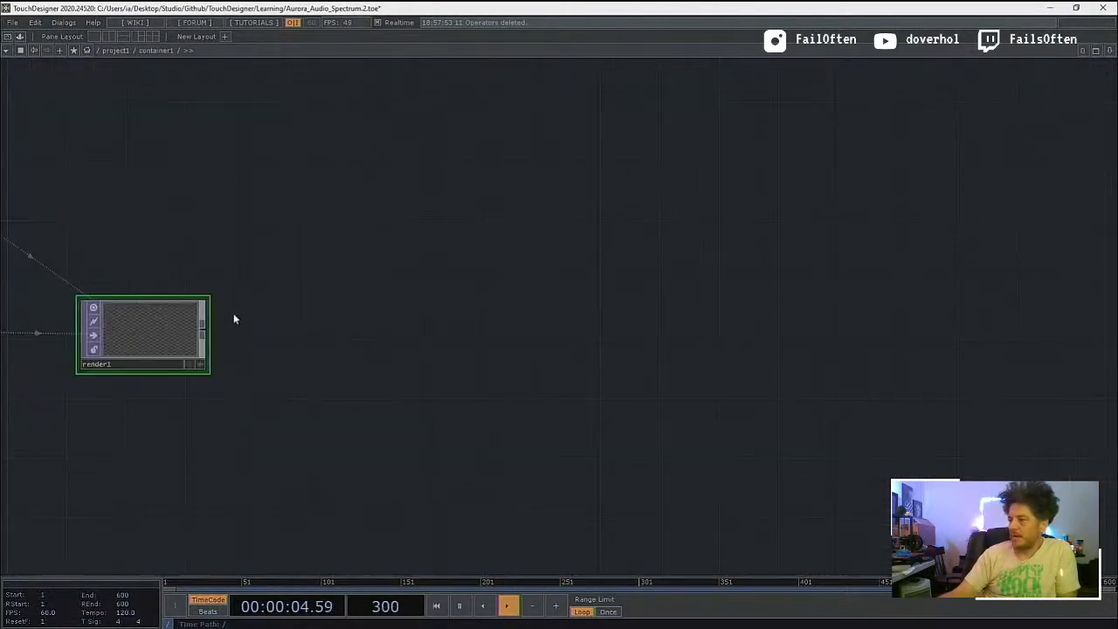
left_click_drag(263, 319, 378, 351)
key("Tab")
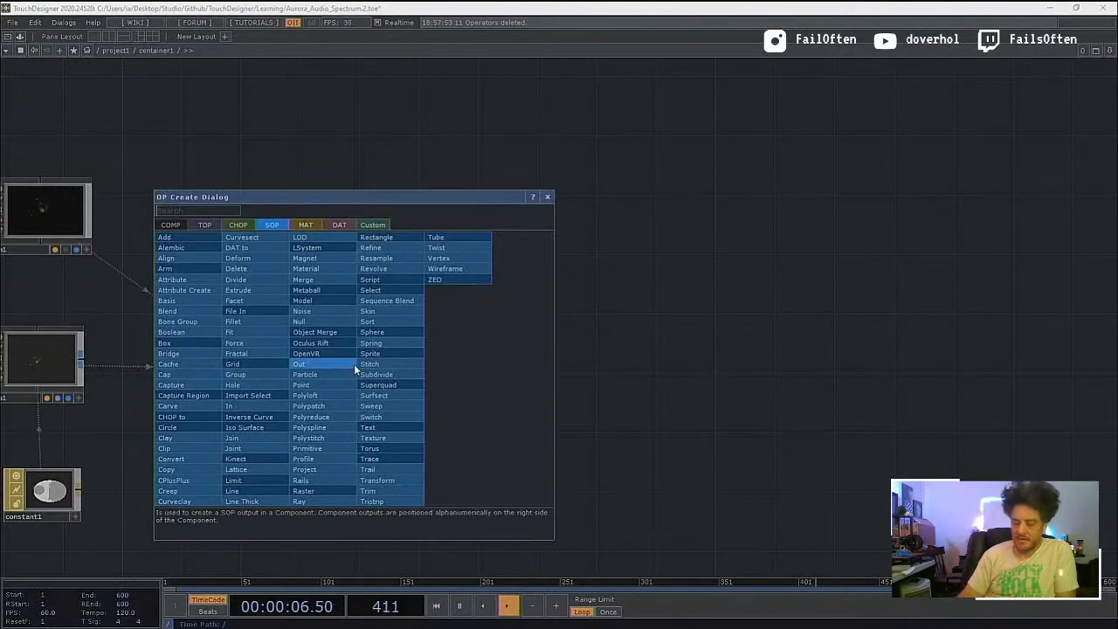
type("out")
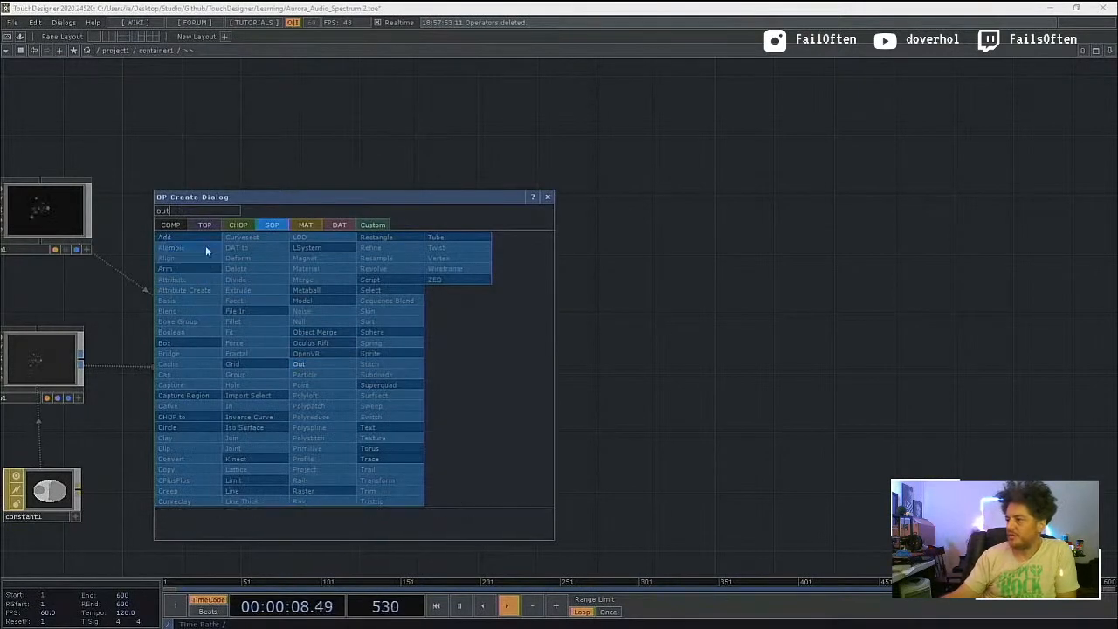
left_click(206, 225)
left_click(324, 408)
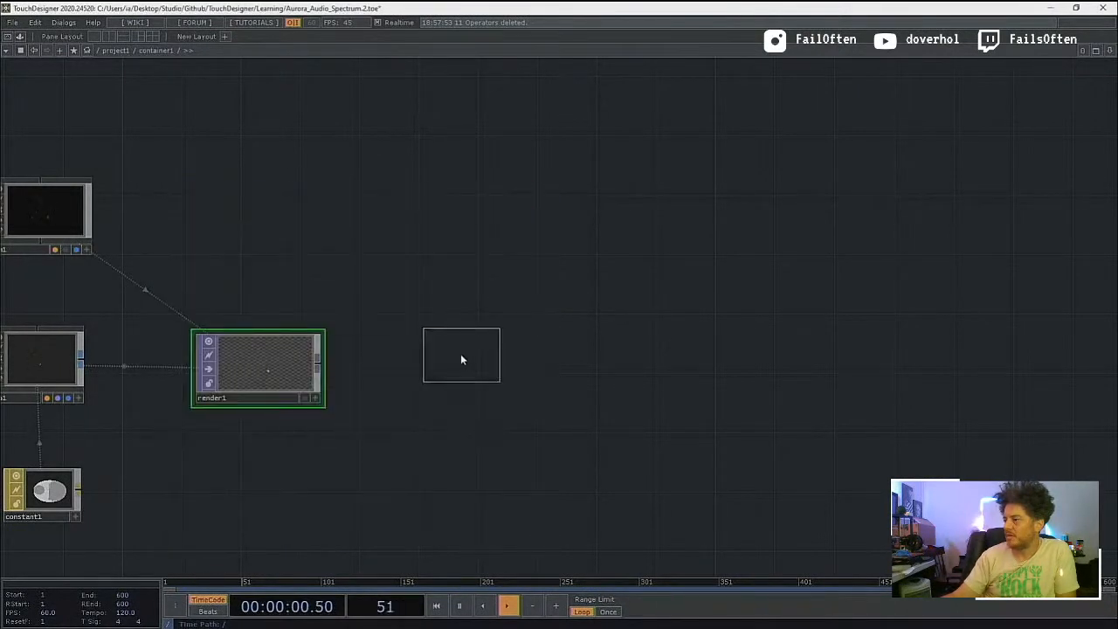
left_click(390, 374)
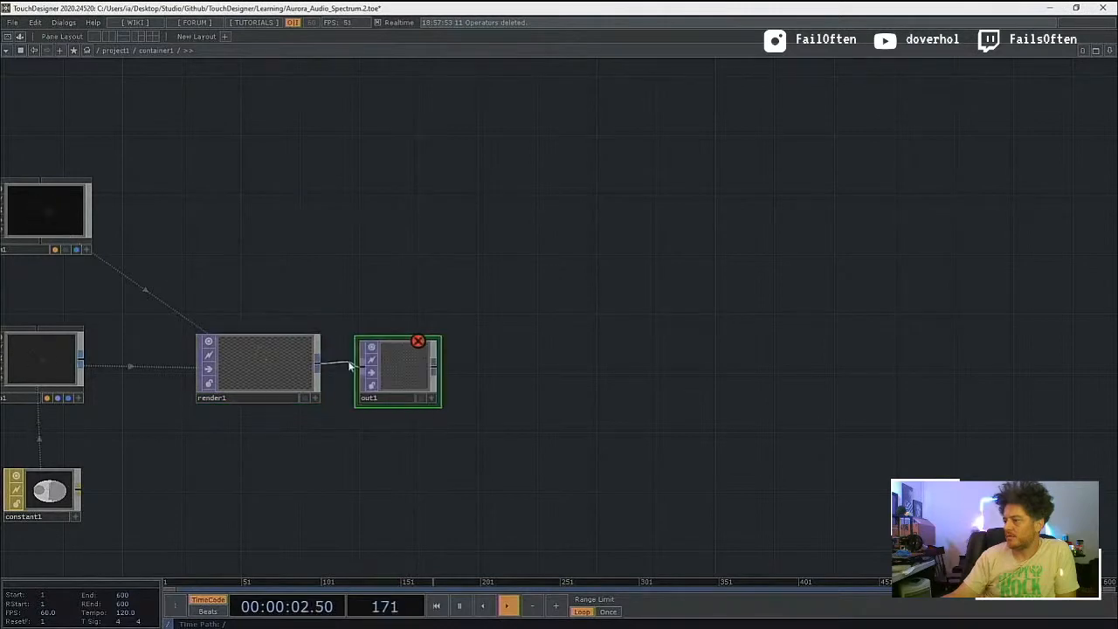
Step: Go up to the project level, set container1's size to 1280 by 720 and its Background TOP to ./out1
left_click_drag(367, 455, 516, 450)
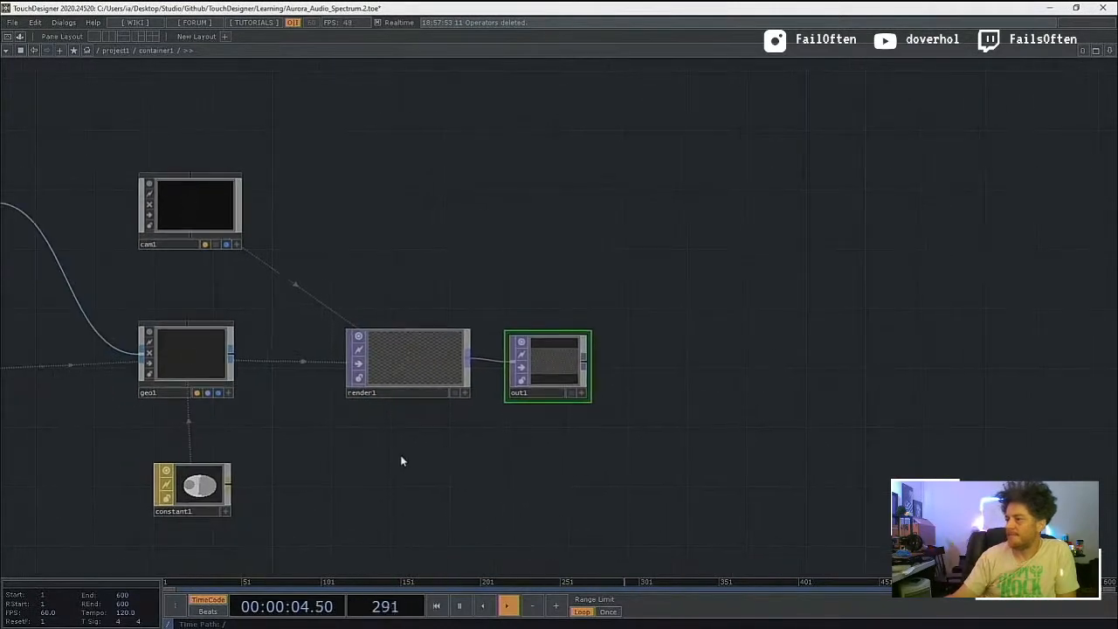
scroll(360, 470, "down", 8)
scroll(359, 471, "down", 3)
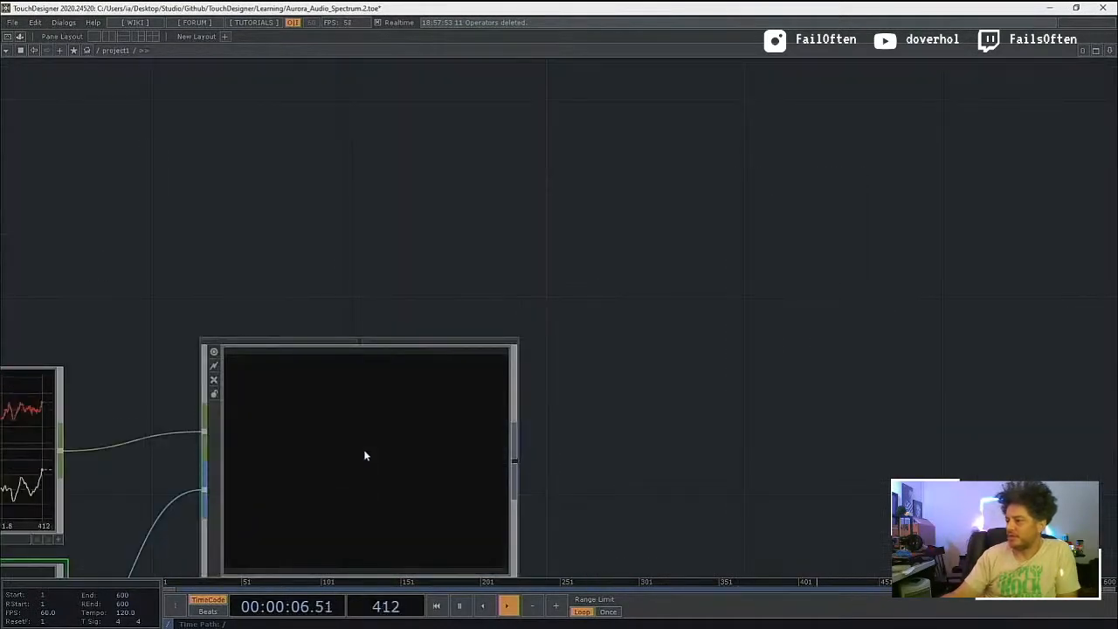
key("p")
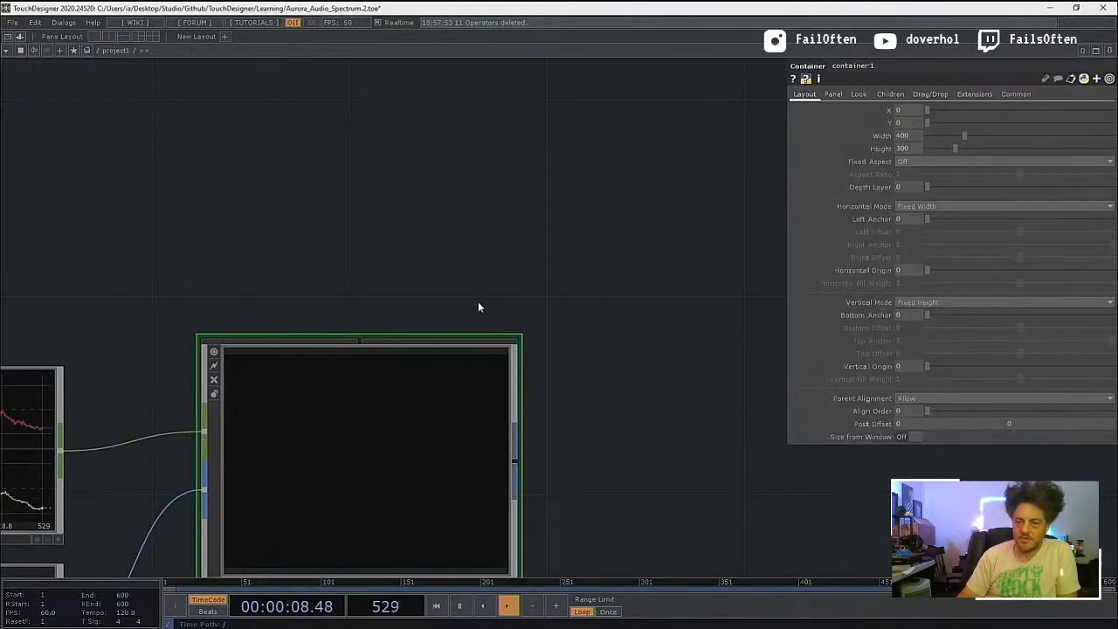
left_click(908, 134)
type("1280")
key("Tab")
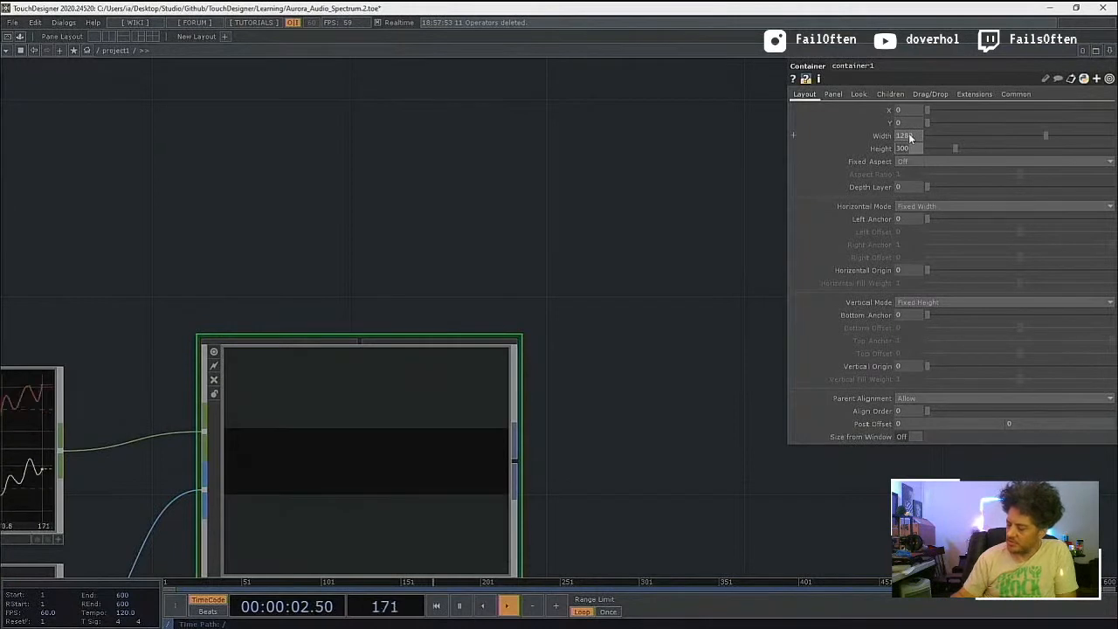
type("720")
key("Return")
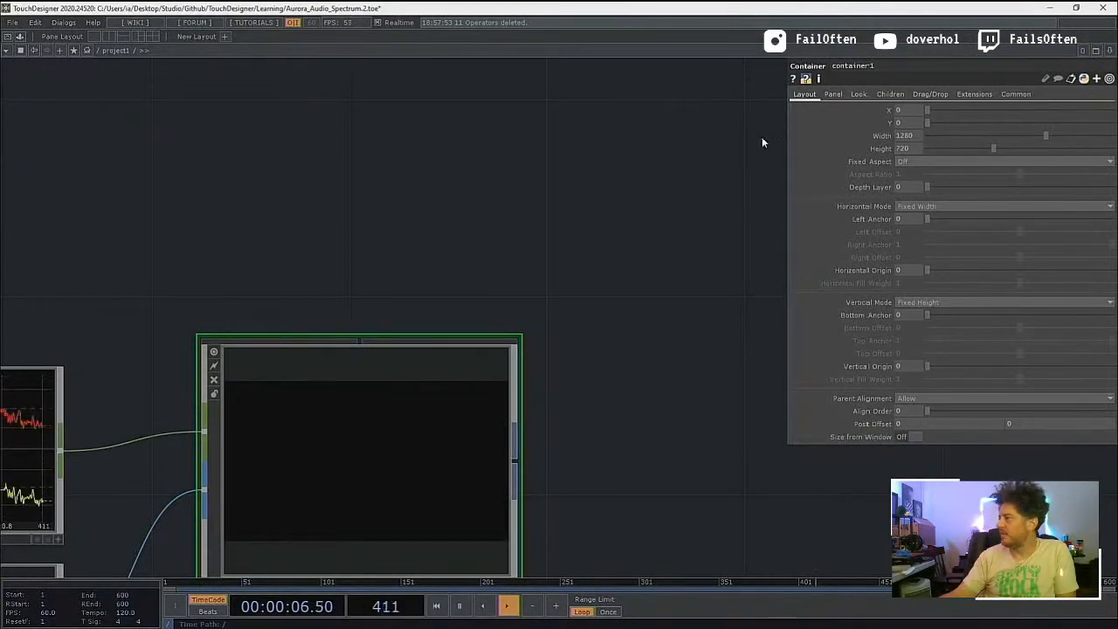
left_click(857, 94)
left_click(916, 137)
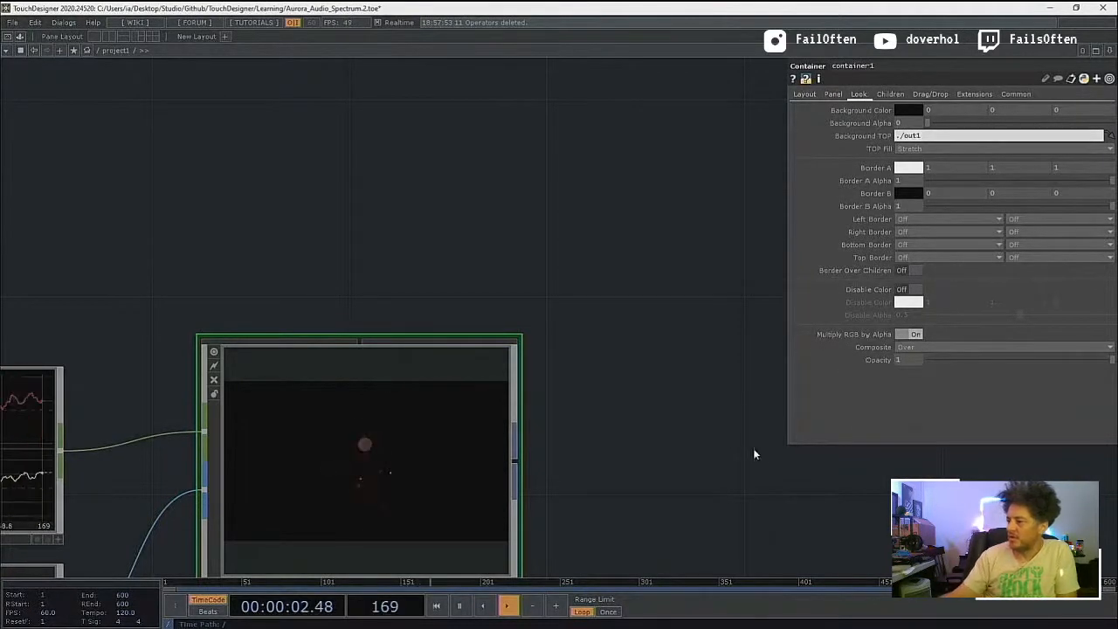
Step: Paste the cut feedback and post-effect operators beside container1 at the project level
left_click_drag(584, 470, 538, 310)
left_click_drag(424, 483, 317, 491)
scroll(462, 418, "down", 8)
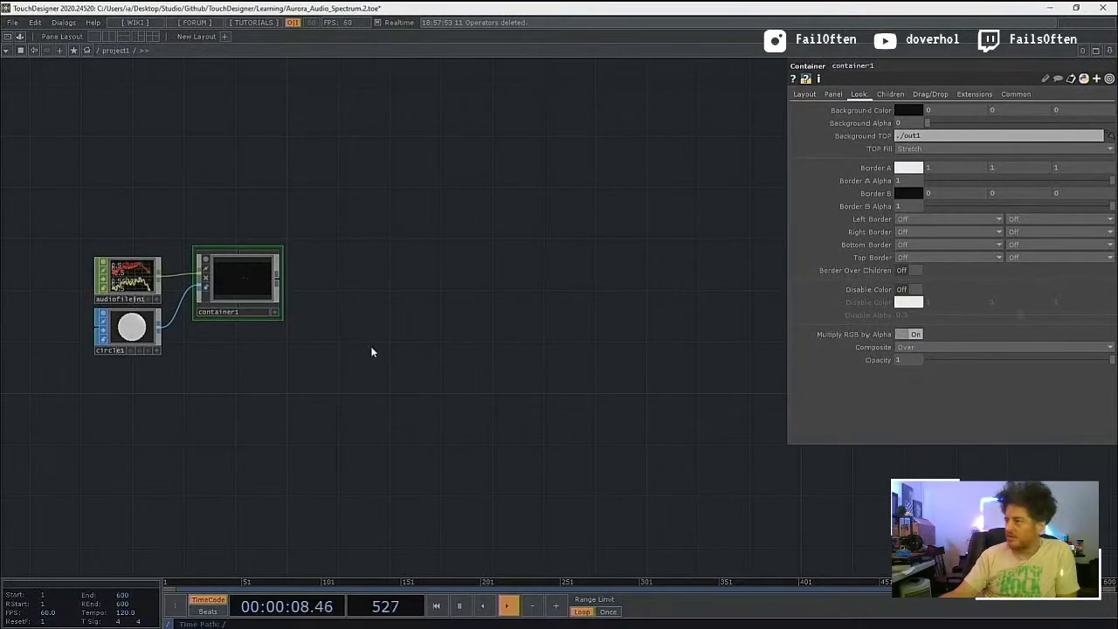
key("ctrl+v")
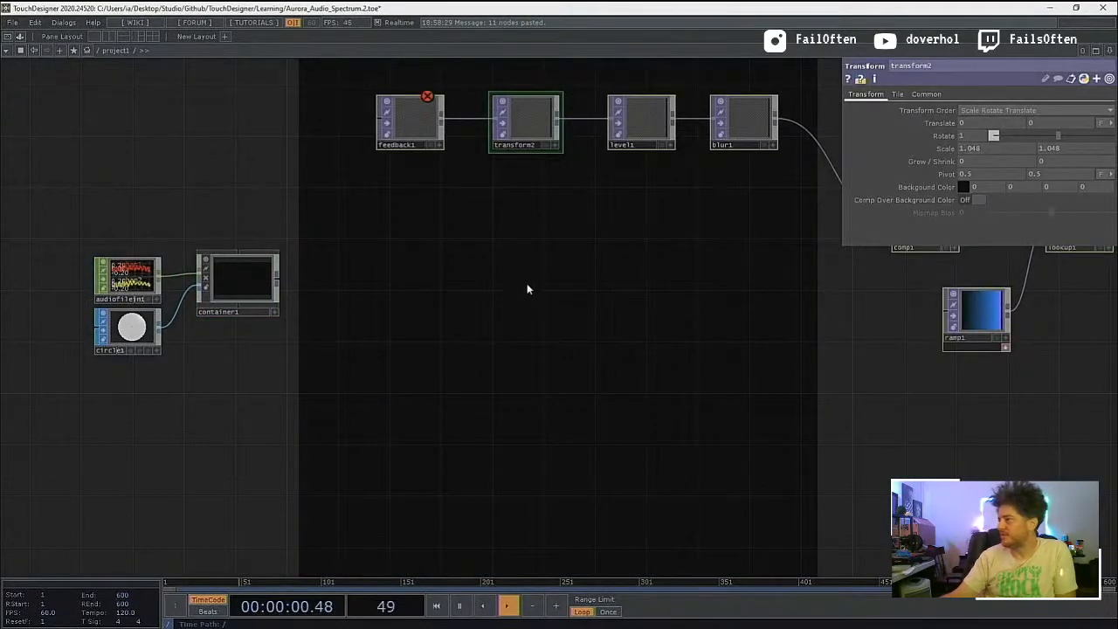
Step: Connect container1's output to comp1 and to feedback1
left_click_drag(526, 289, 216, 365)
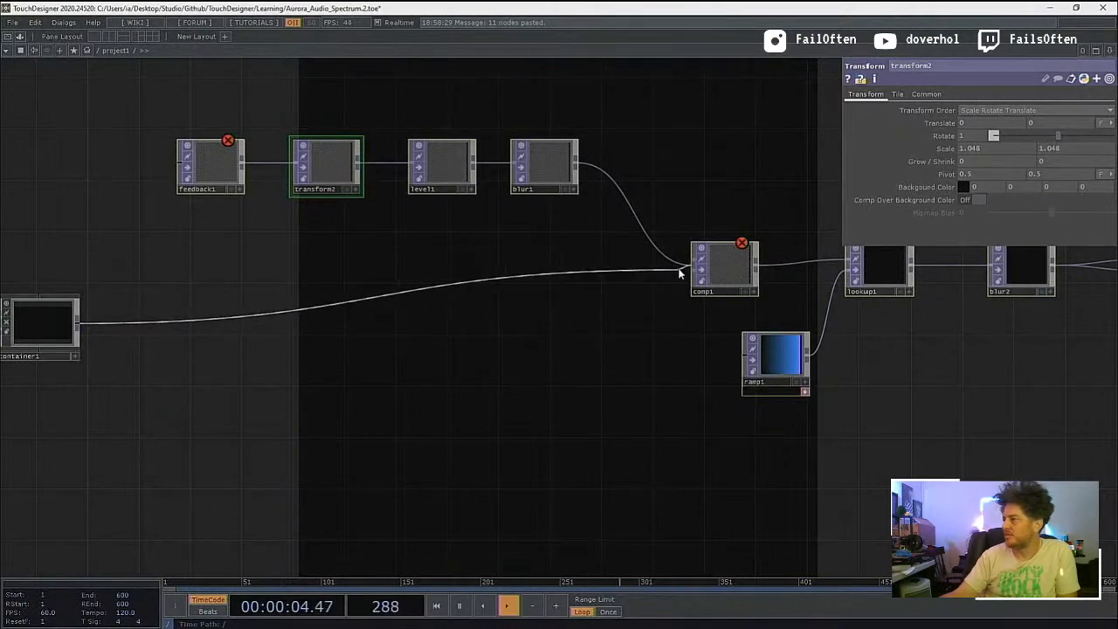
left_click(681, 272)
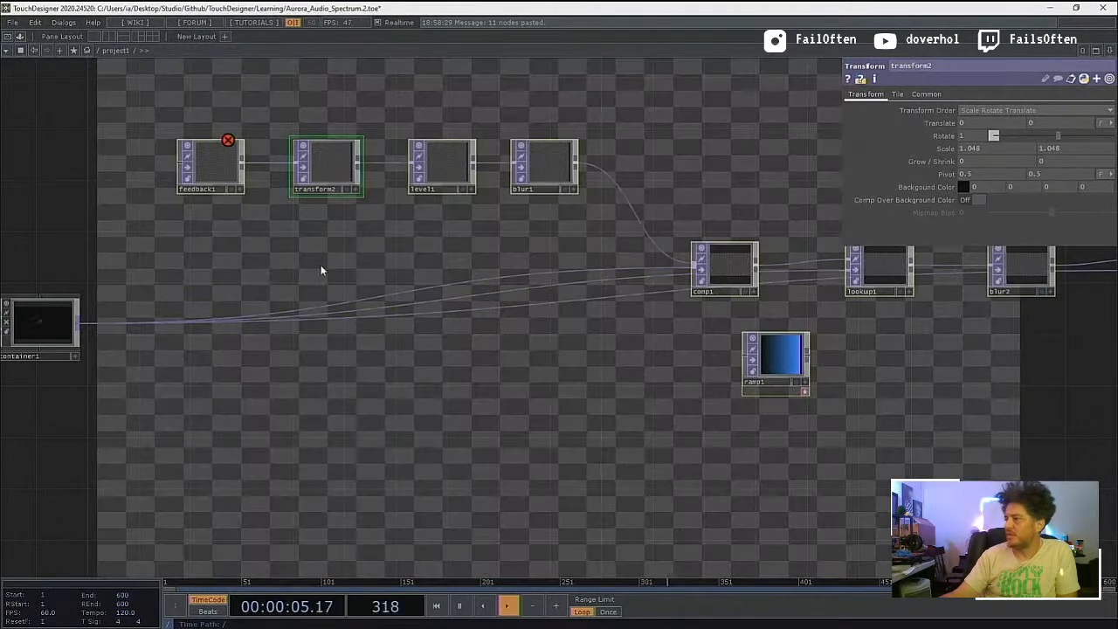
left_click(167, 172)
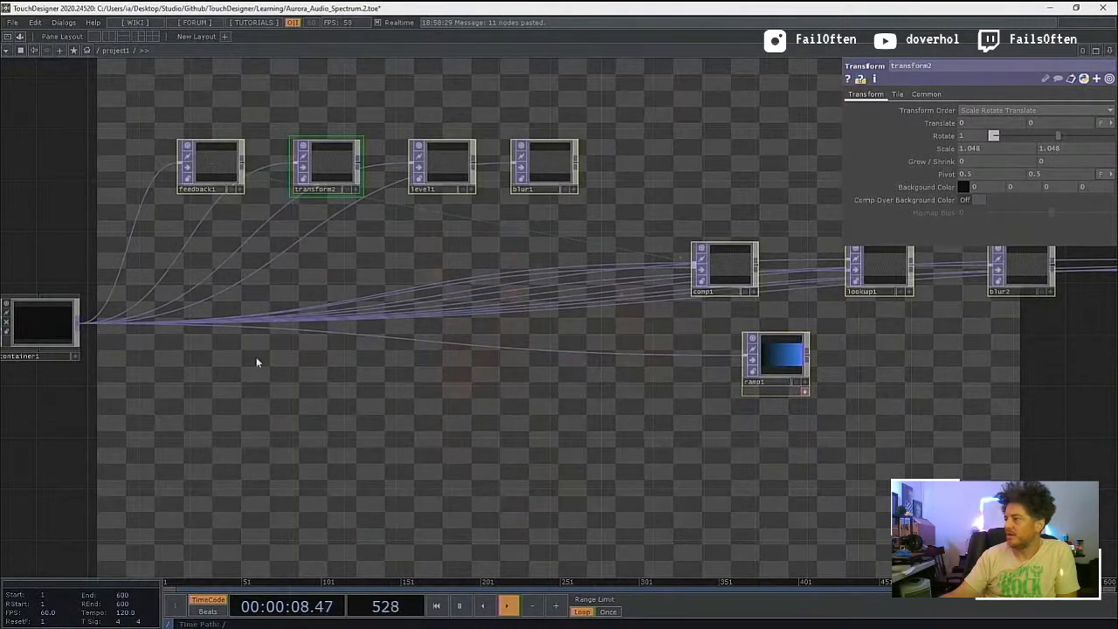
Step: Reconnect blur1 to comp1, comp1 to lookup1's first input, and lookup1 to blur2
left_click(576, 164)
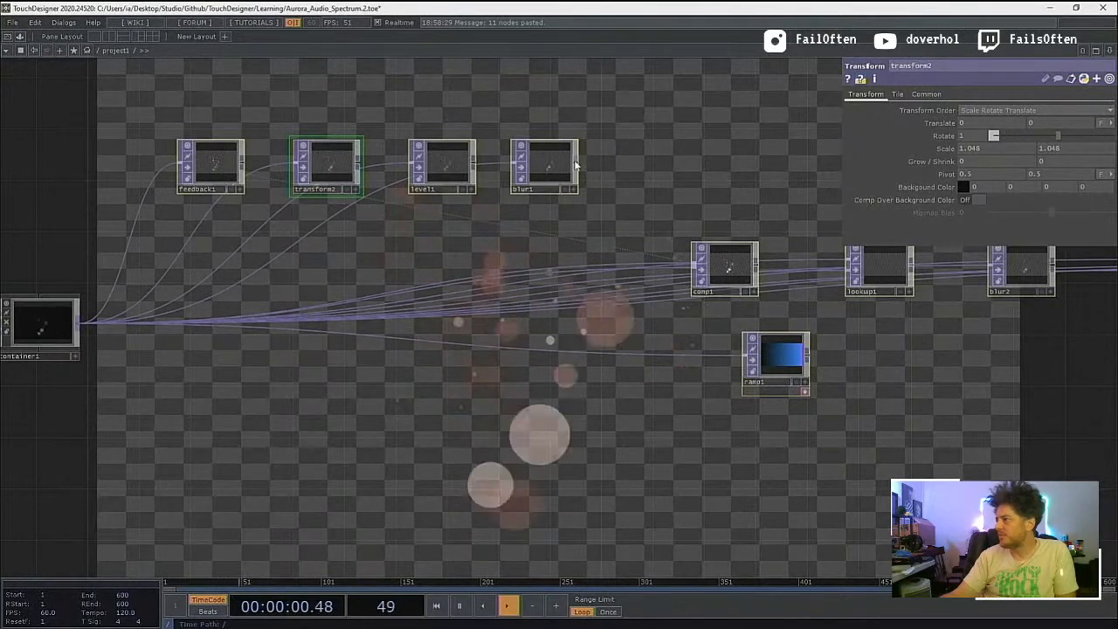
left_click(698, 273)
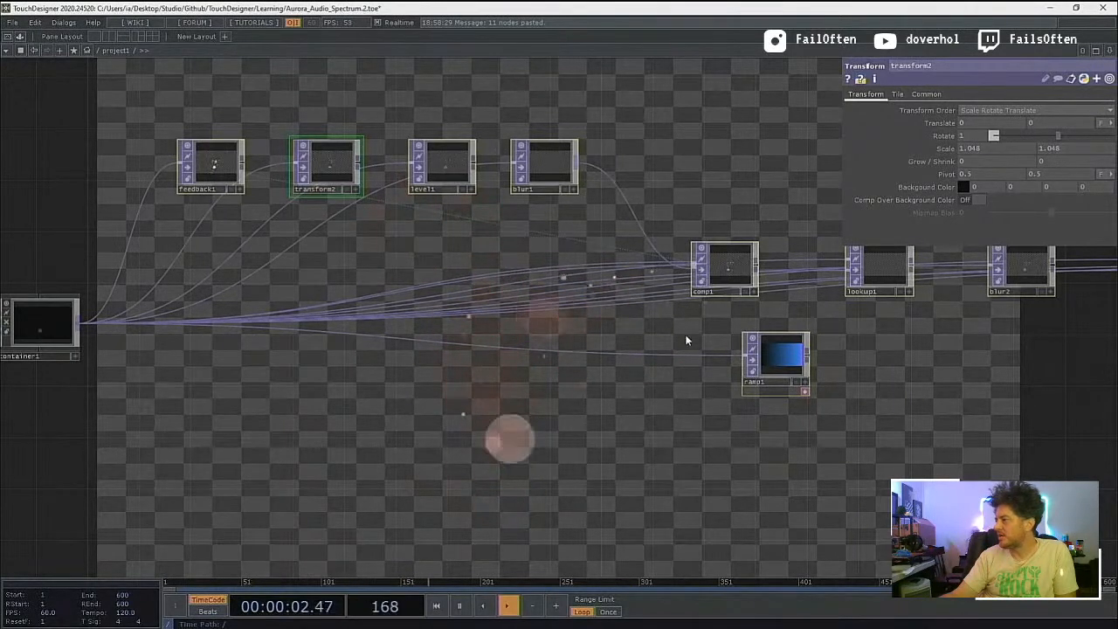
scroll(641, 361, "down", 3)
left_click_drag(861, 376, 818, 392)
left_click_drag(732, 402, 627, 431)
scroll(509, 336, "up", 3)
scroll(507, 337, "up", 3)
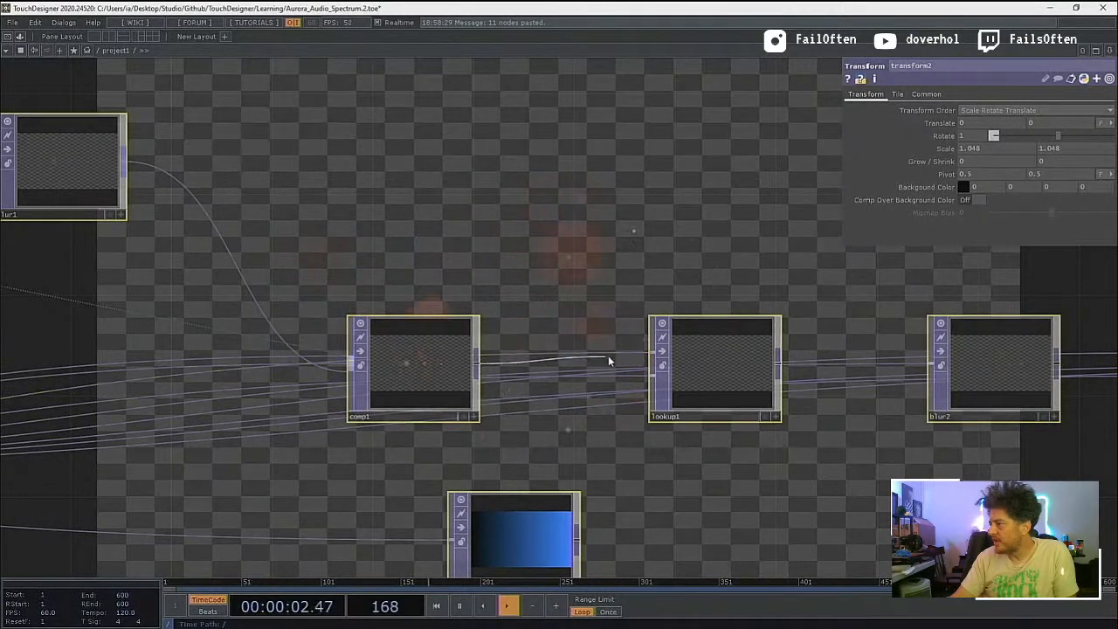
left_click(649, 353)
left_click_drag(780, 363, 930, 362)
Step: Reconnect blur2 to displace1, displace1 to level2, level2 to bg, and ramp1 to lookup1's second input
left_click_drag(811, 492, 523, 543)
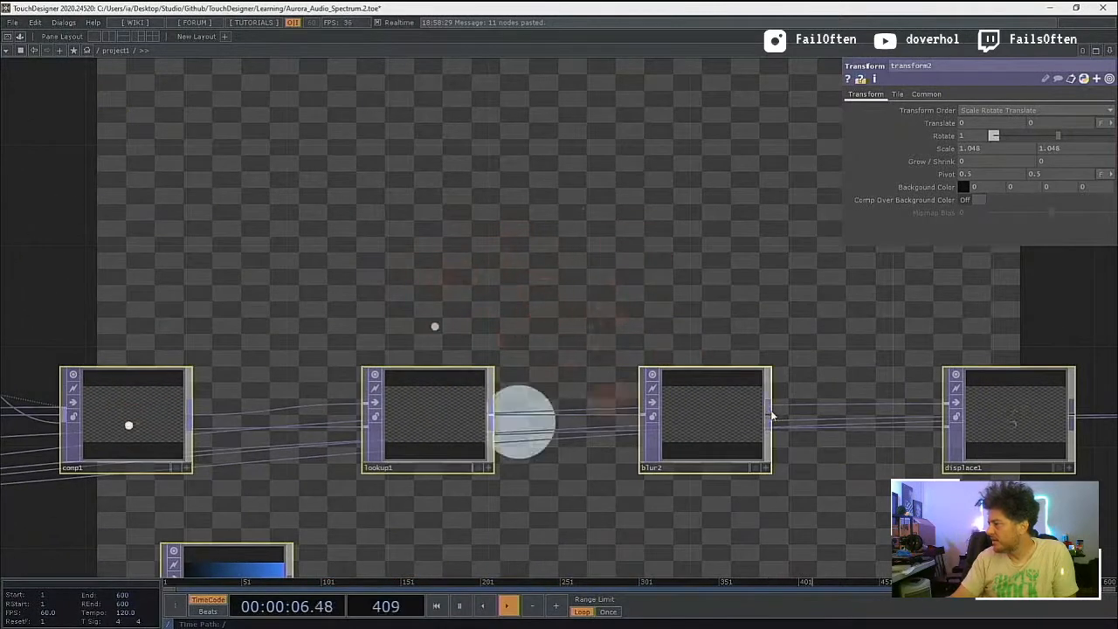
left_click(767, 416)
left_click_drag(788, 500, 453, 536)
left_click_drag(739, 453, 861, 449)
left_click_drag(849, 526, 598, 533)
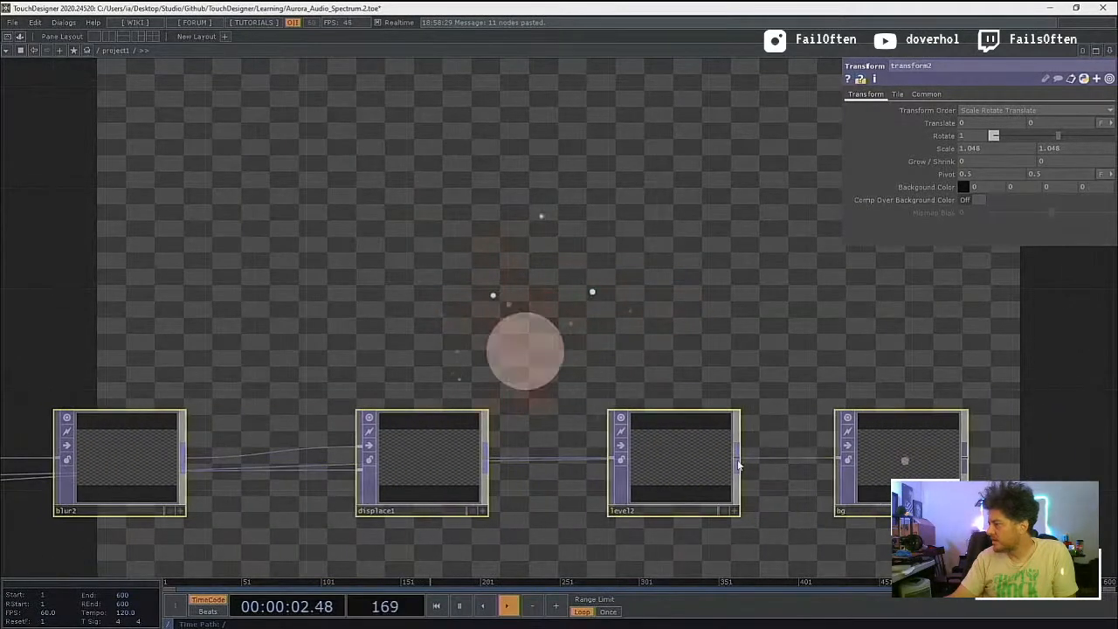
left_click_drag(739, 459, 818, 445)
scroll(717, 437, "down", 10)
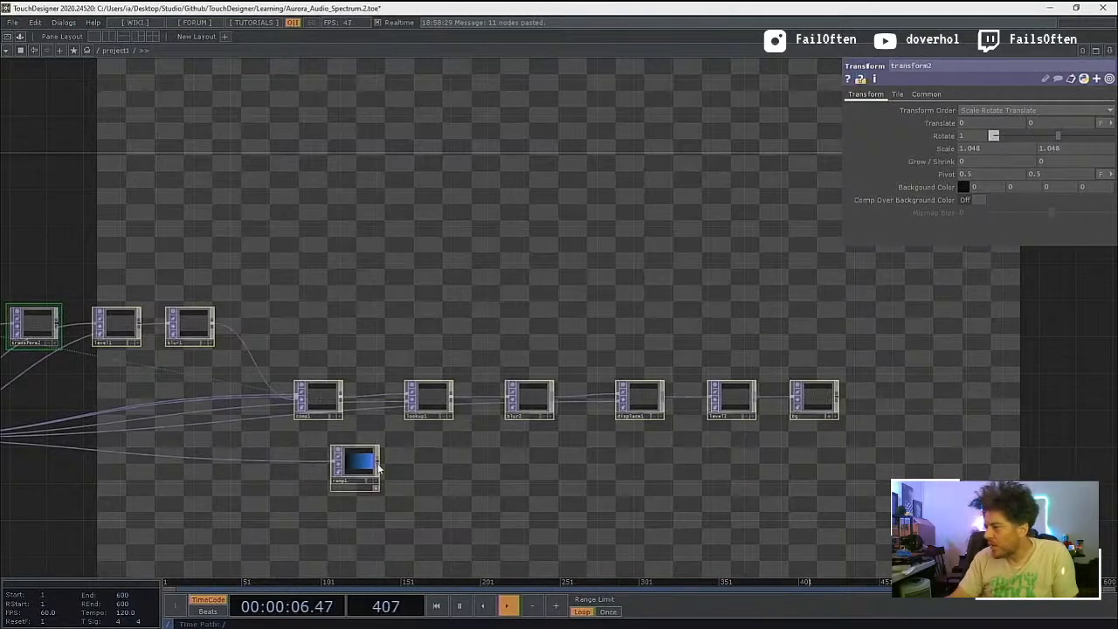
left_click_drag(398, 432, 402, 407)
Step: Disconnect the duplicate container1 wires running into comp1
left_click_drag(433, 484, 580, 499)
left_click_drag(374, 531, 486, 535)
left_click_drag(409, 536, 540, 516)
scroll(382, 499, "up", 4)
left_click_drag(421, 511, 272, 538)
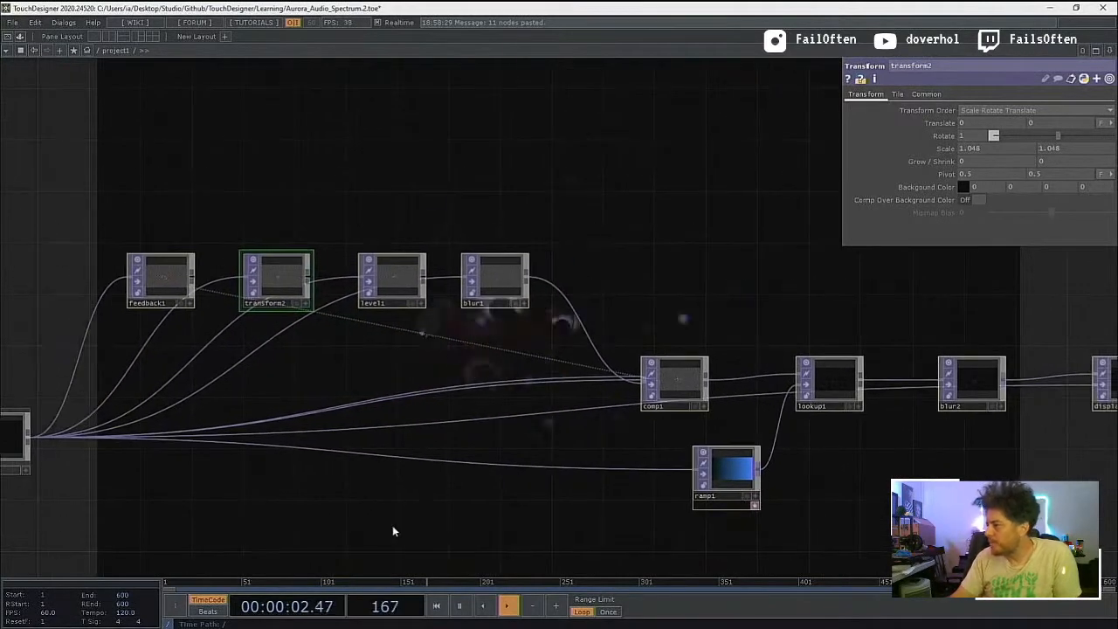
right_click(531, 382)
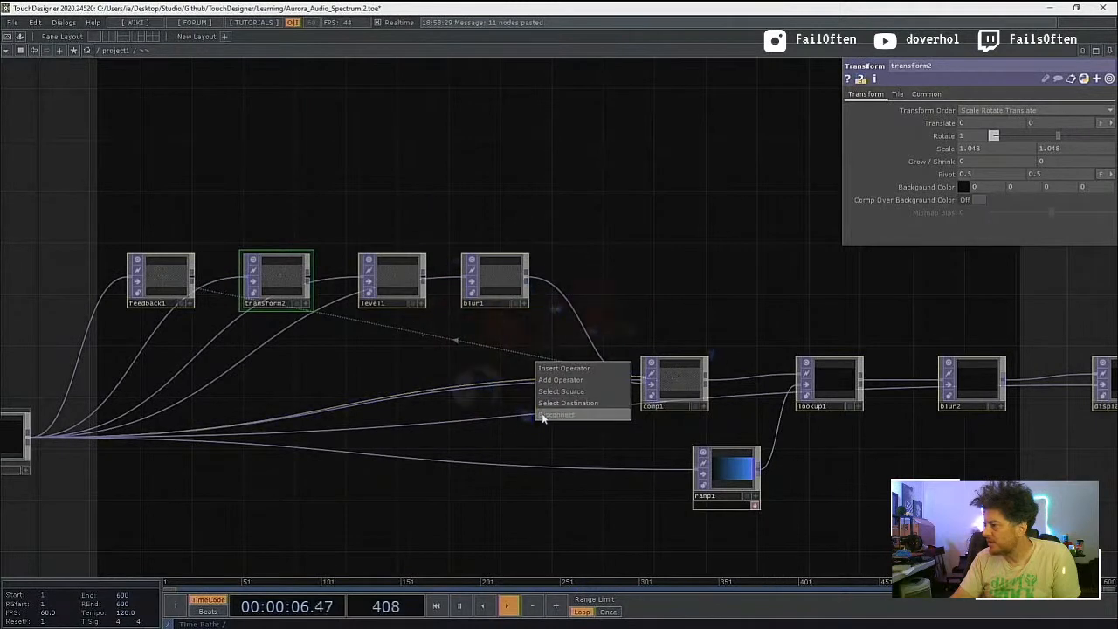
left_click(511, 385)
right_click(511, 385)
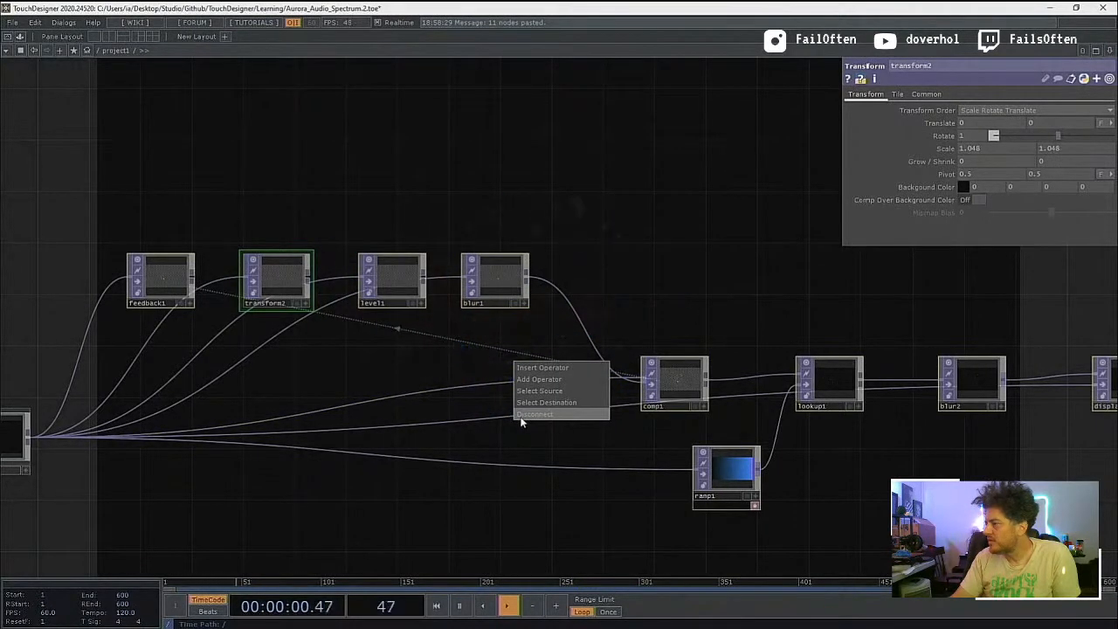
left_click(620, 445)
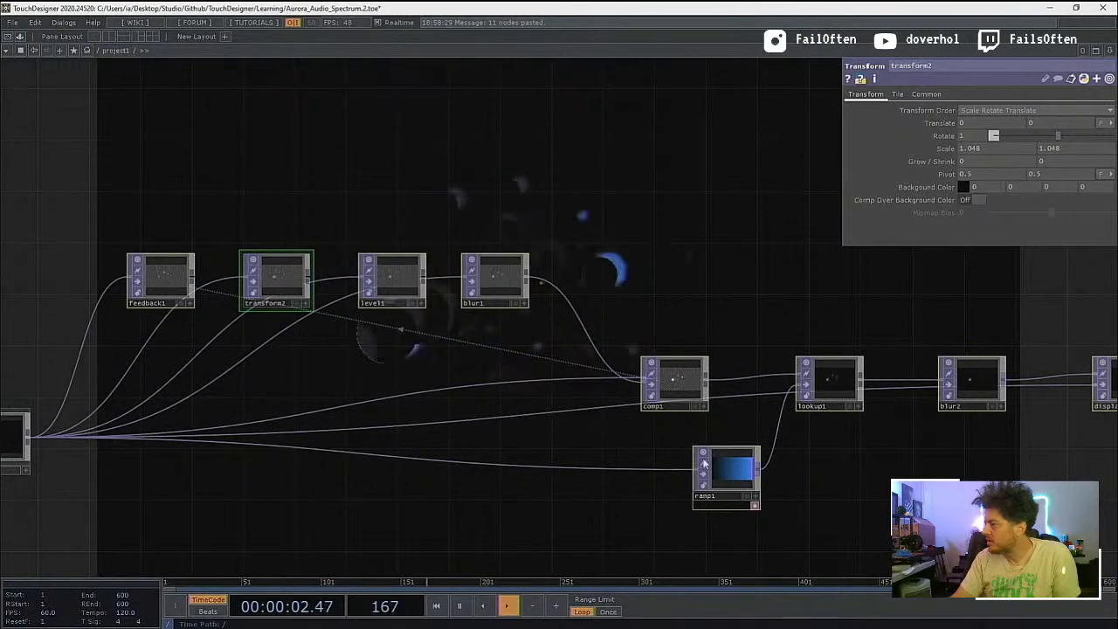
Step: Replace the stray container1 wire into displace1's second input with one from blur2, and check the rest of the chain
left_click_drag(772, 462, 721, 471)
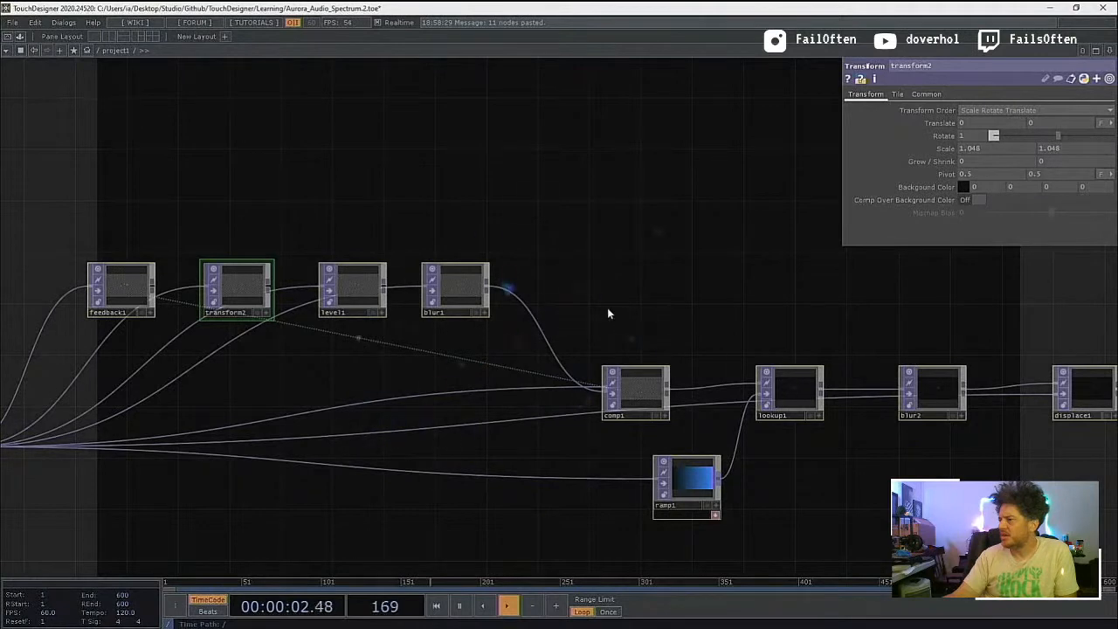
scroll(607, 309, "up", 2)
scroll(608, 308, "down", 5)
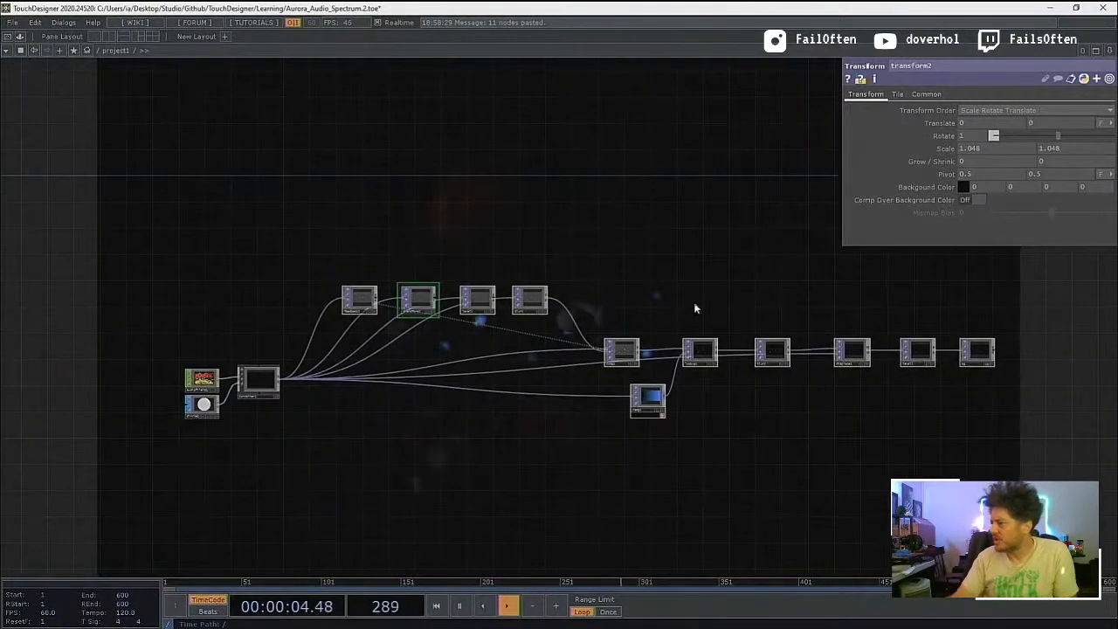
scroll(704, 357, "up", 4)
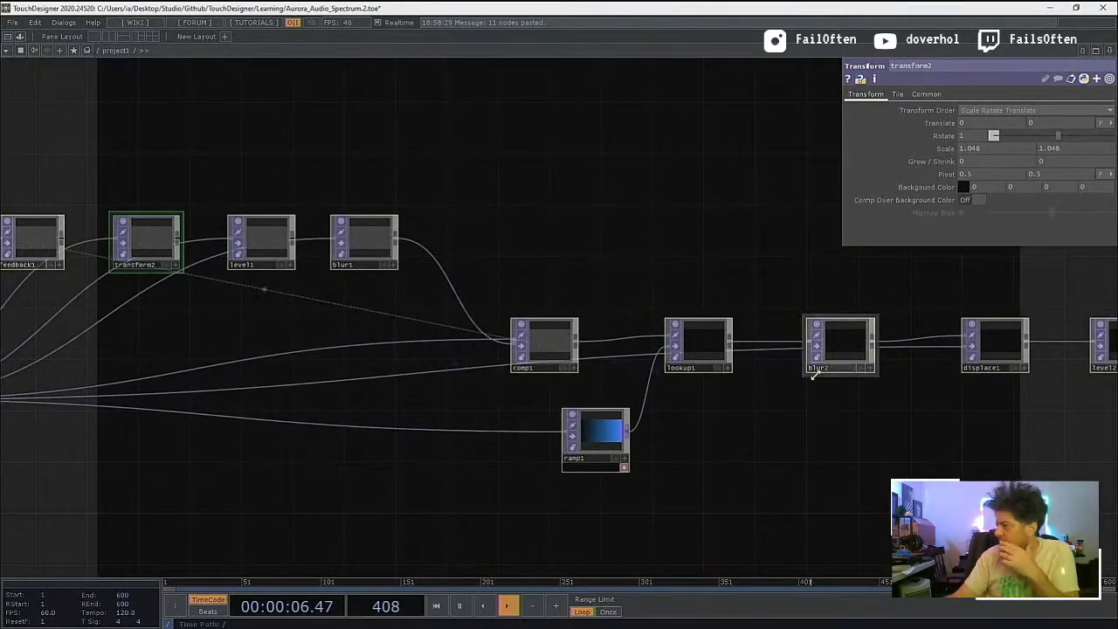
left_click_drag(844, 423, 739, 429)
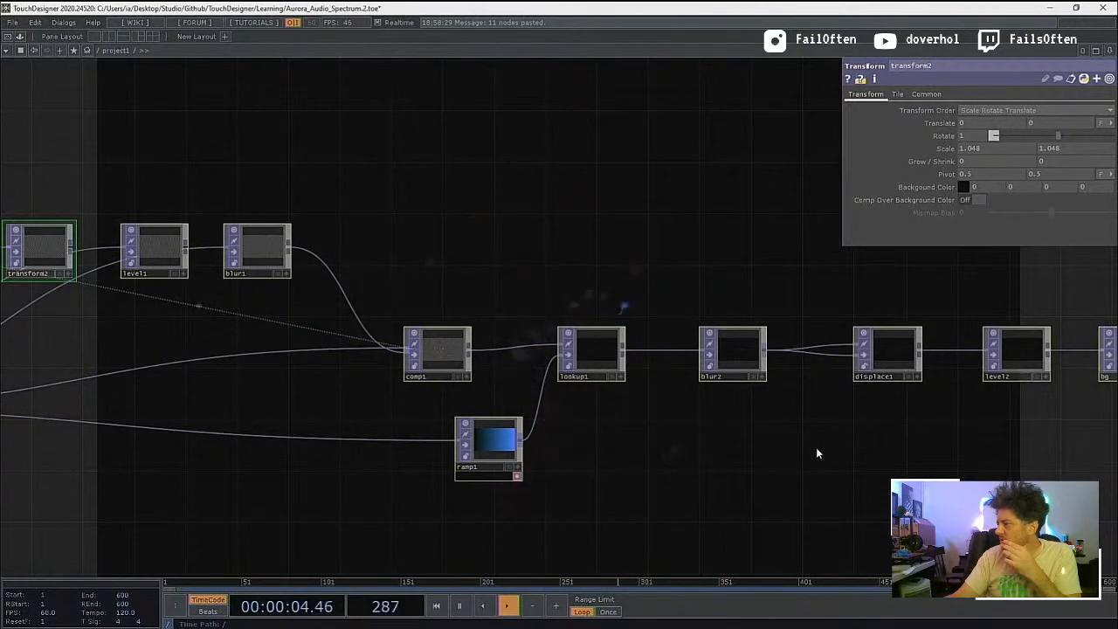
left_click_drag(817, 451, 664, 455)
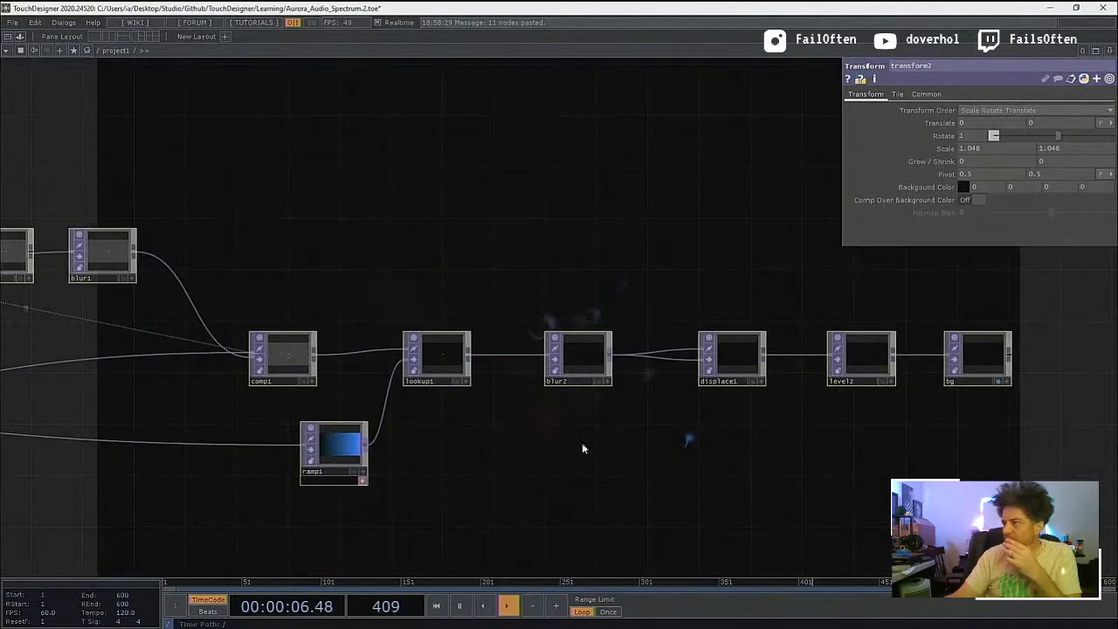
left_click_drag(238, 504, 704, 440)
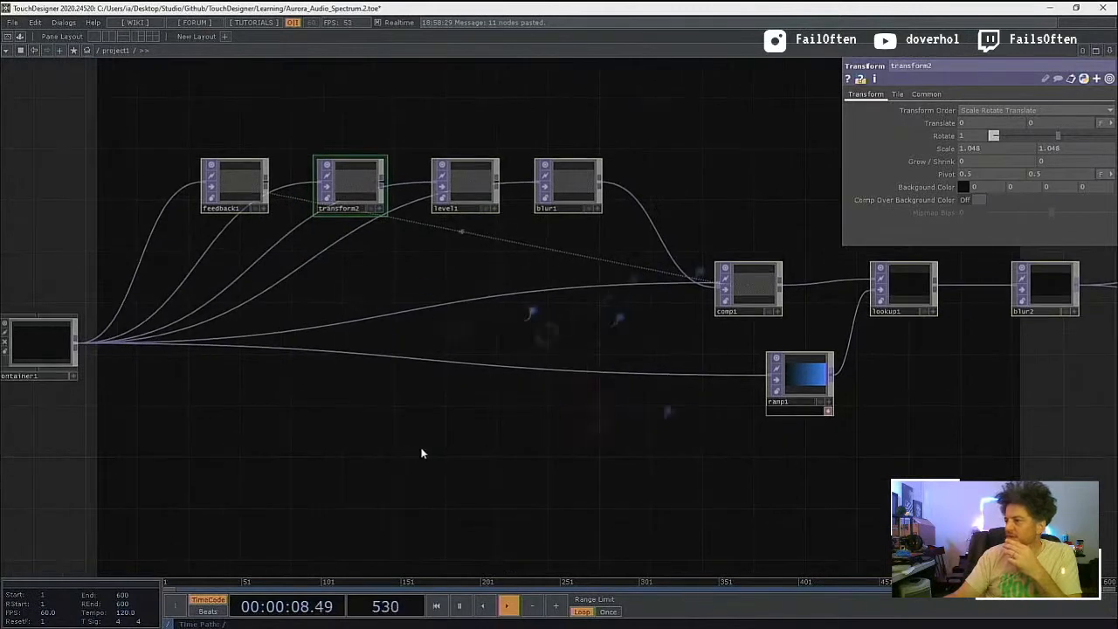
Step: Paste the copied feedback and post-effects nodes inside container1, beside render1 and out1
left_click_drag(448, 461, 493, 475)
double_click(70, 349)
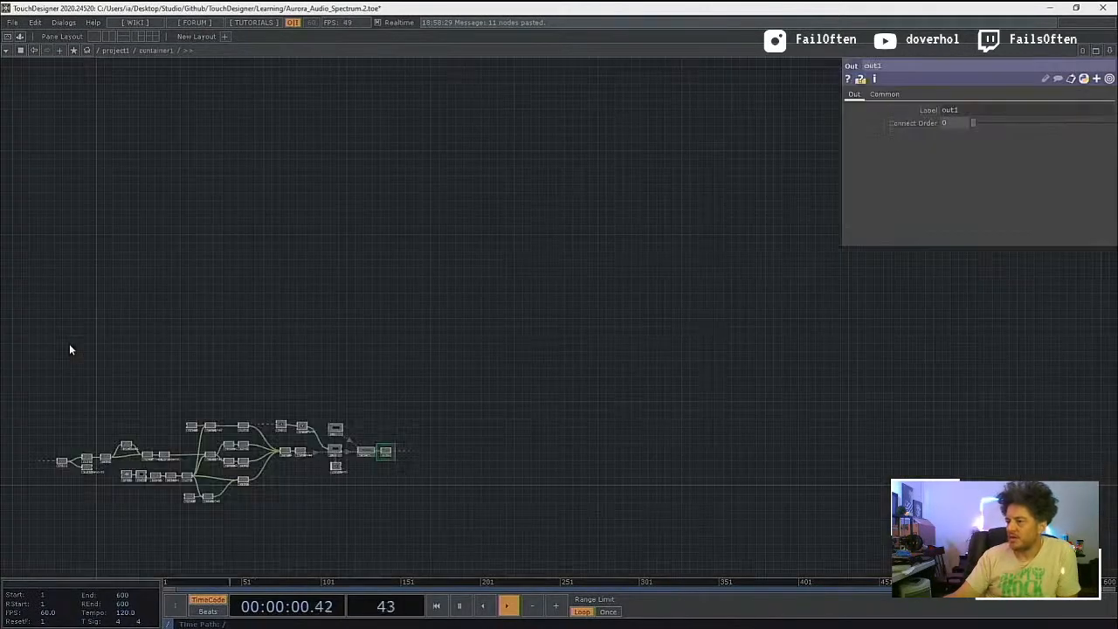
middle_click_drag(306, 409, 391, 411)
left_click_drag(331, 346, 114, 164)
left_click_drag(505, 389, 369, 349)
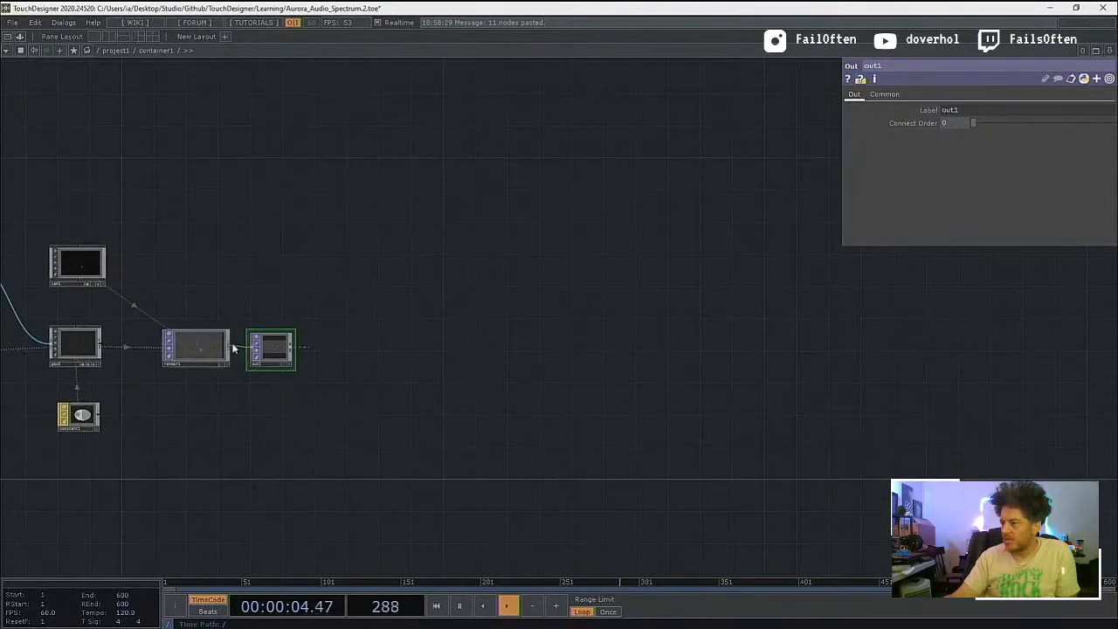
key("ctrl+v")
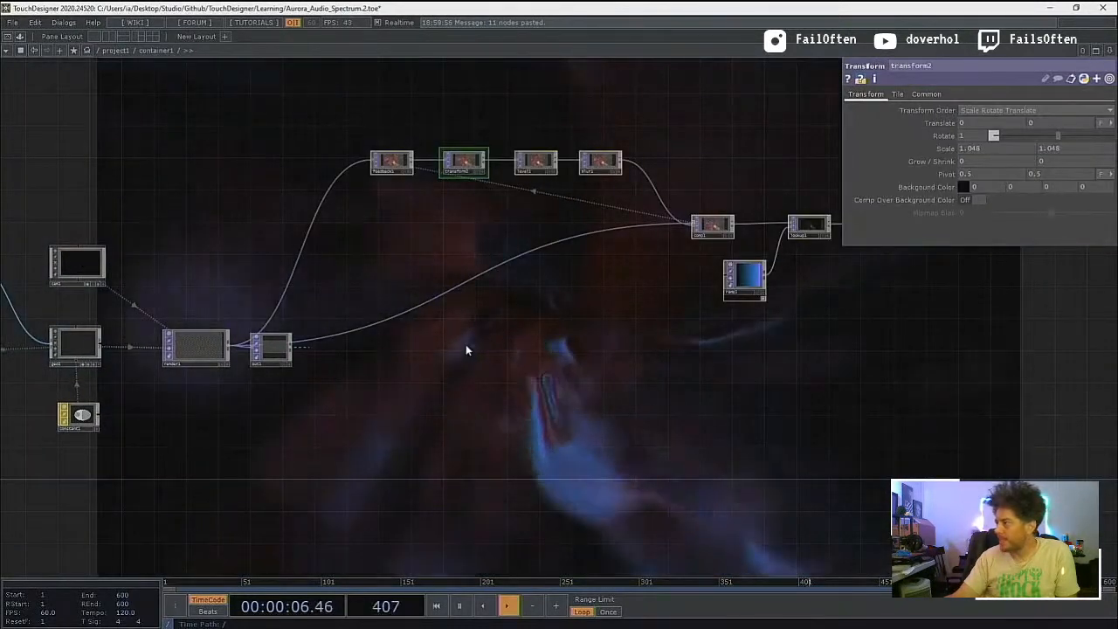
Step: Review the pasted effects chain inside container1 and move out1 below its wires, next to render1
left_click_drag(480, 383, 314, 428)
scroll(393, 367, "up", 3)
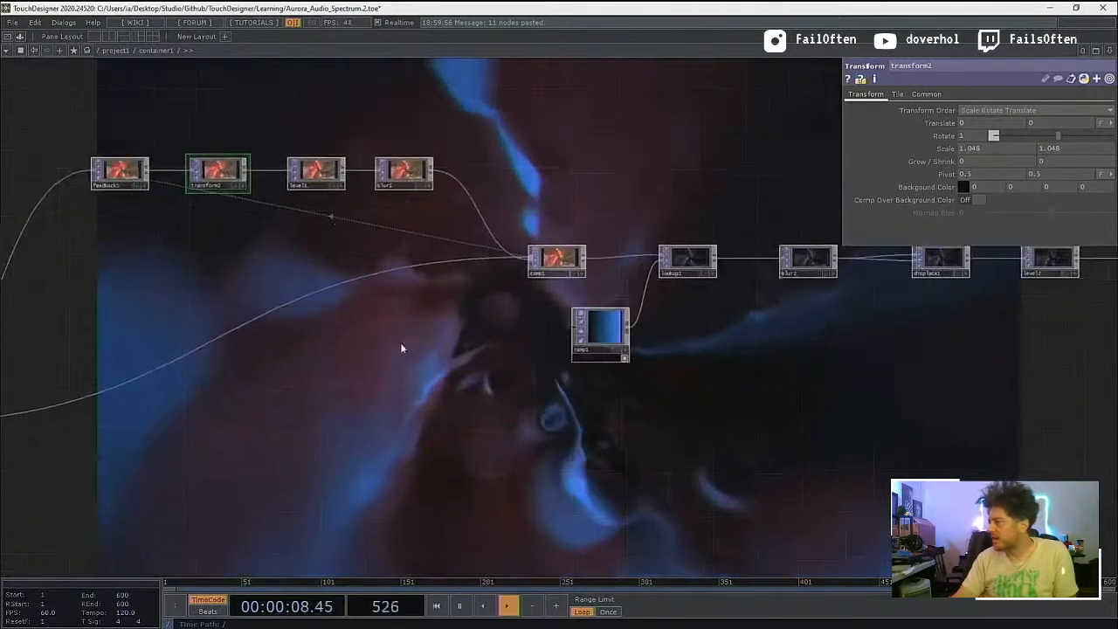
left_click_drag(773, 349, 626, 375)
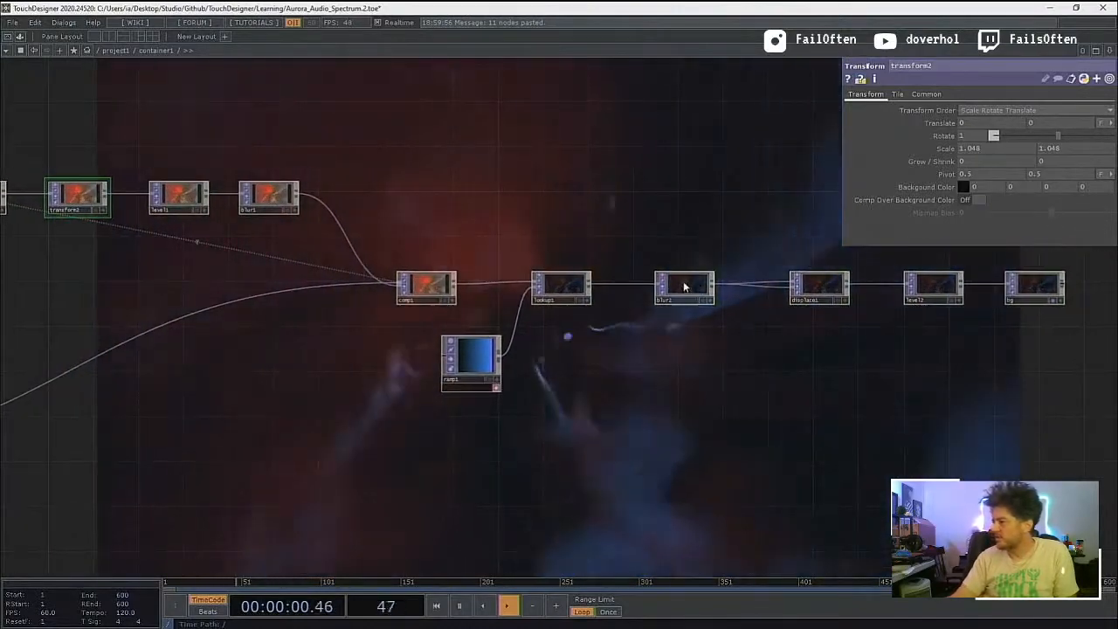
left_click_drag(344, 370, 719, 352)
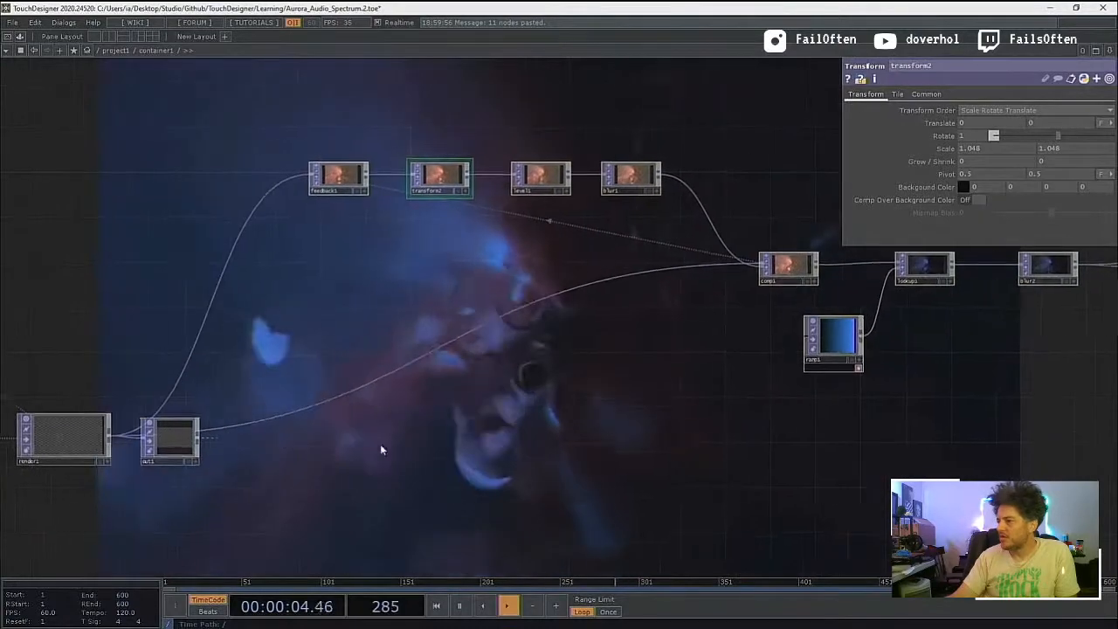
left_click_drag(215, 434, 217, 506)
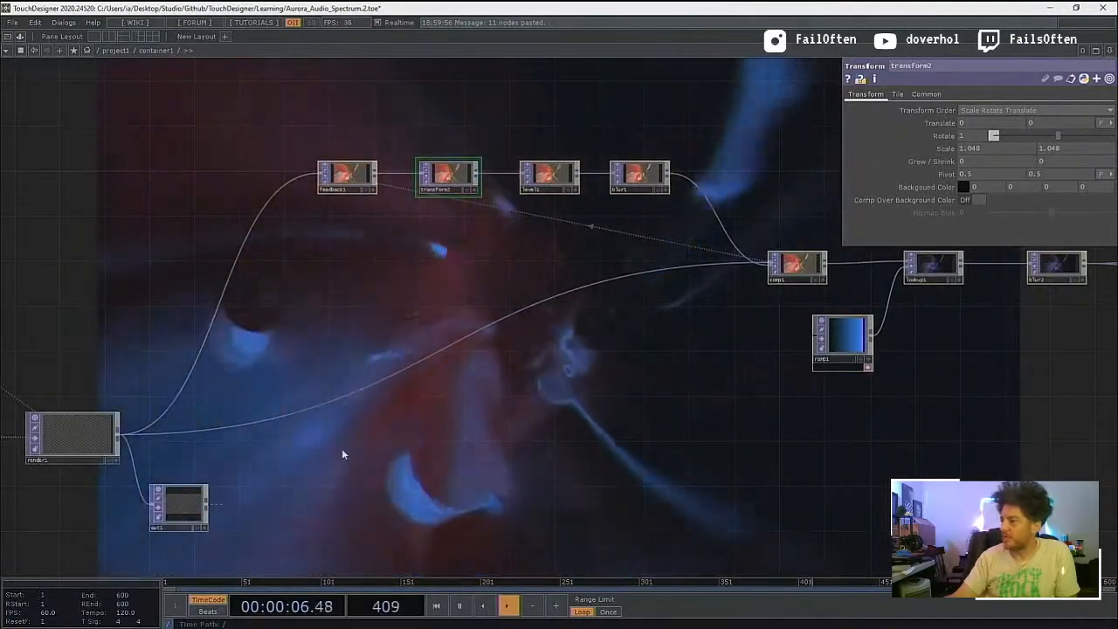
Step: In project1, remove the stray container1 wires into transform2, level1 and blur1, leaving feedback1, transform2, level1 and blur1 in series
scroll(436, 436, "down", 10)
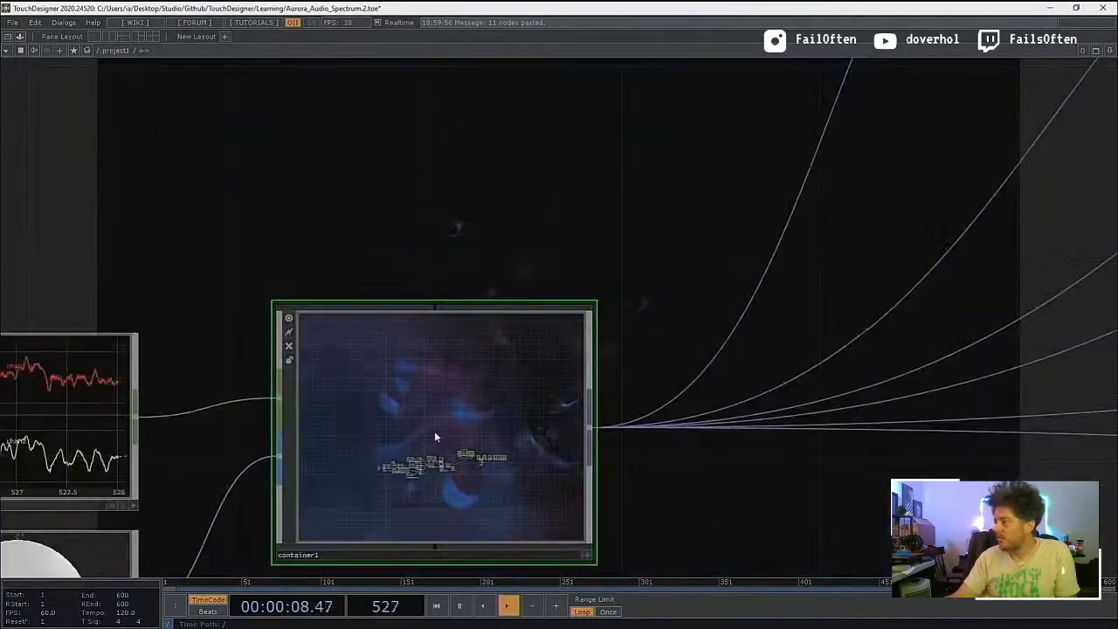
scroll(542, 425, "down", 8)
left_click_drag(661, 483, 301, 506)
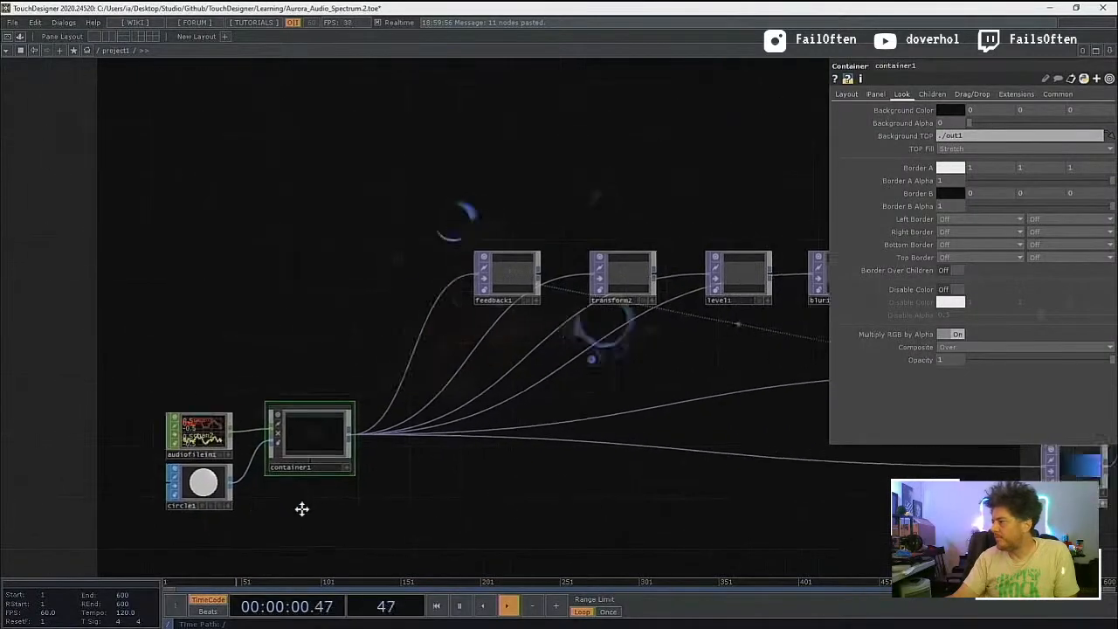
left_click_drag(449, 523, 145, 524)
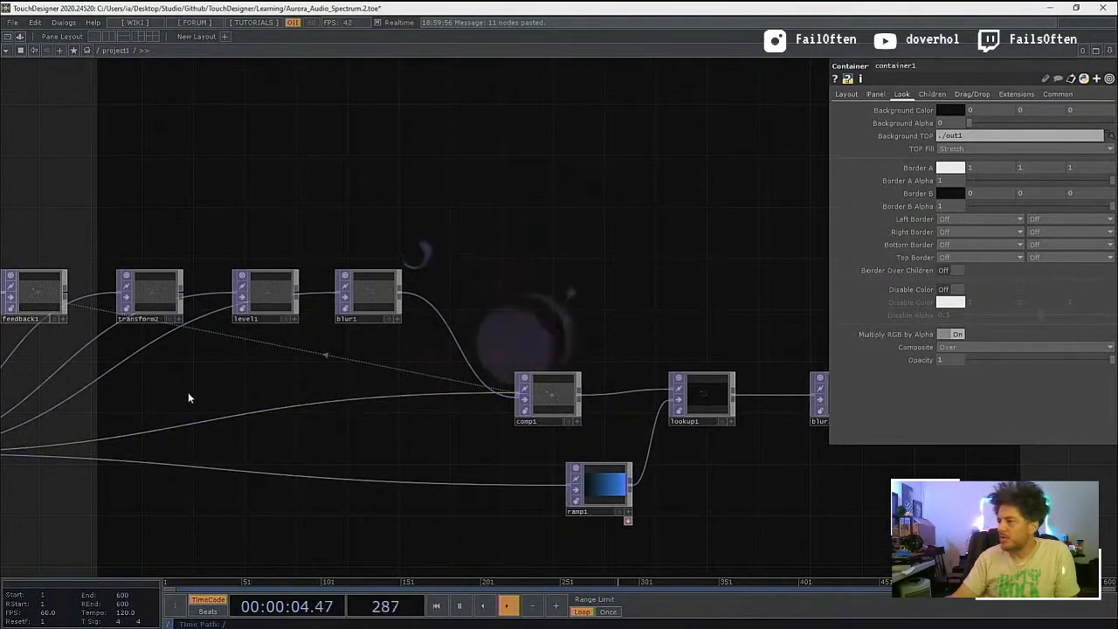
left_click_drag(293, 401, 489, 430)
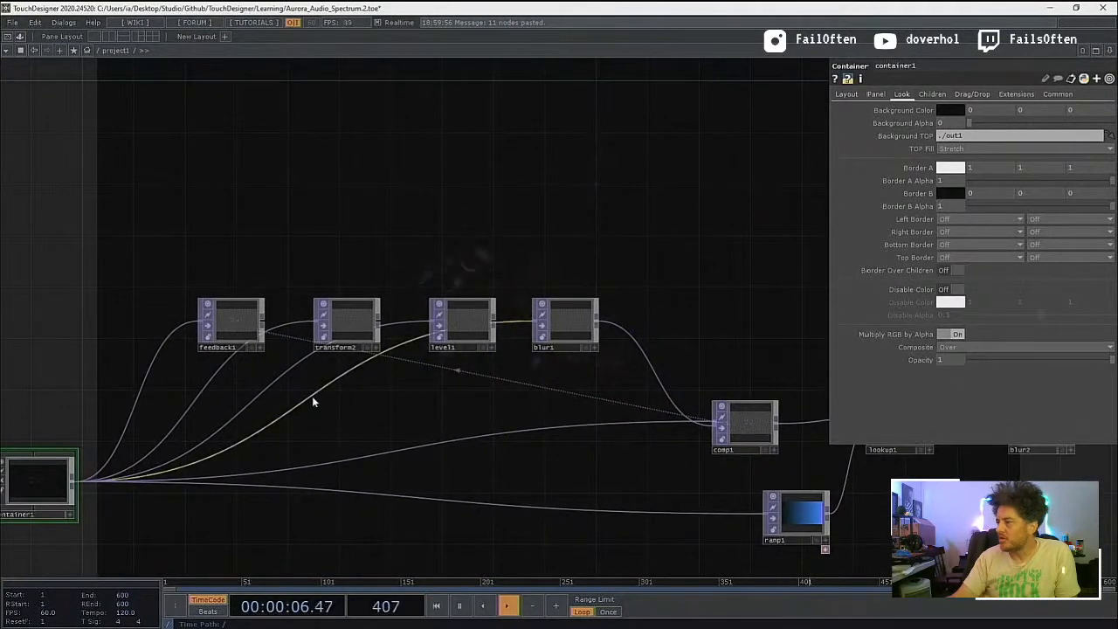
right_click(312, 396)
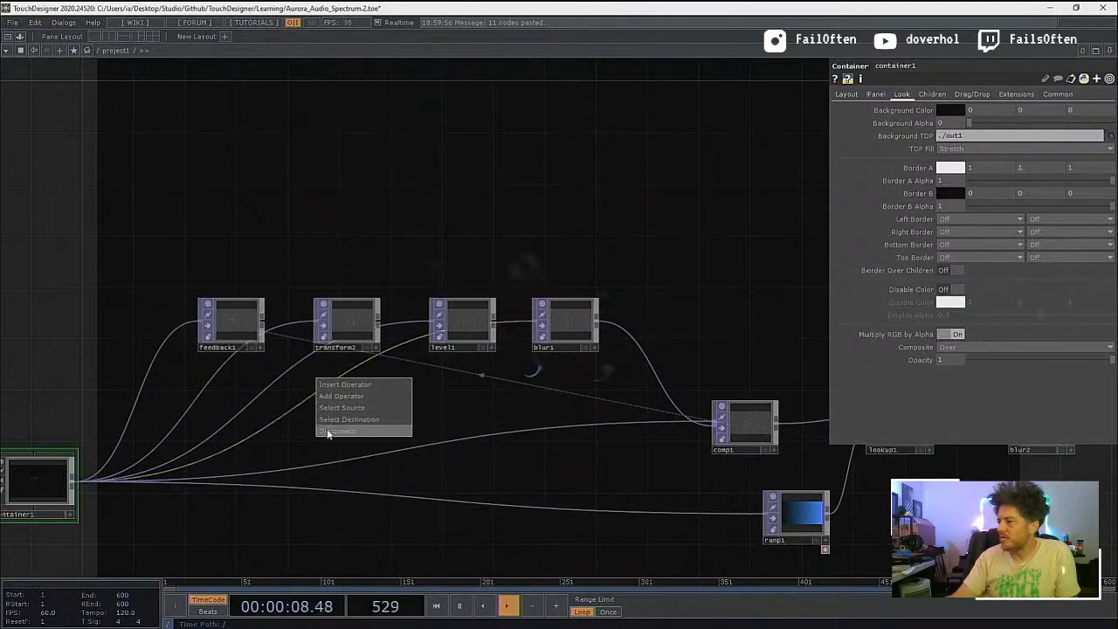
left_click(329, 432)
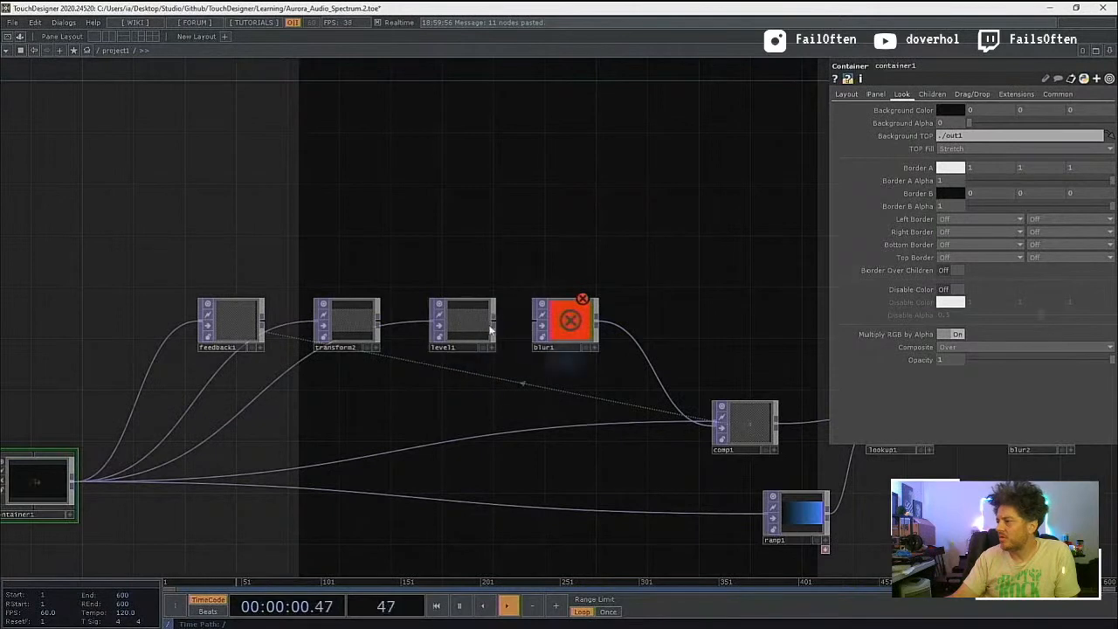
left_click_drag(489, 325, 464, 325)
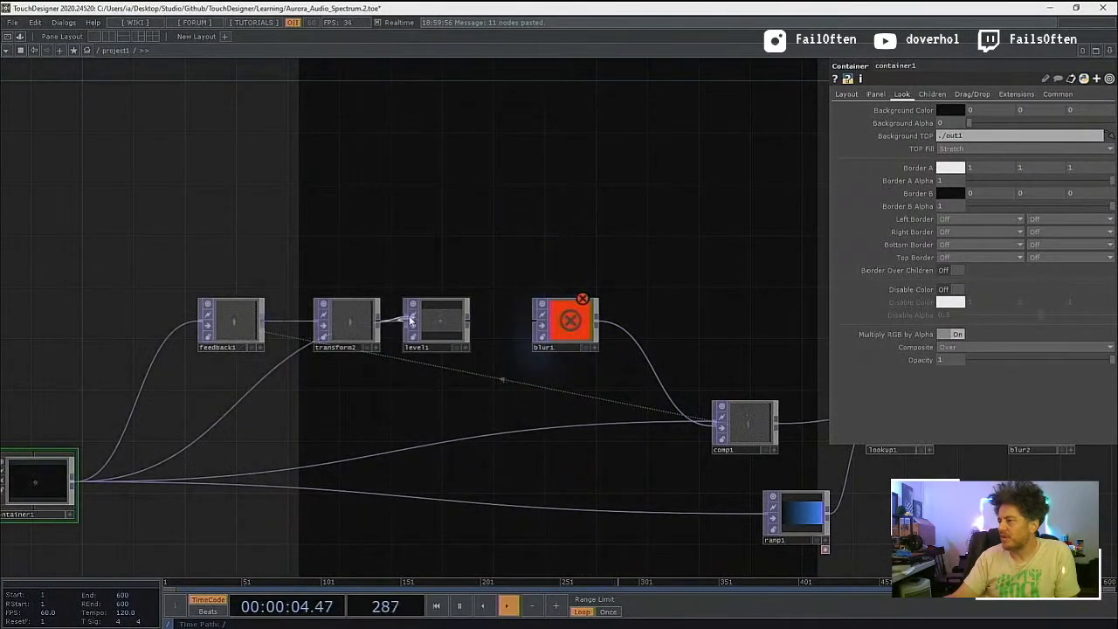
left_click(541, 323)
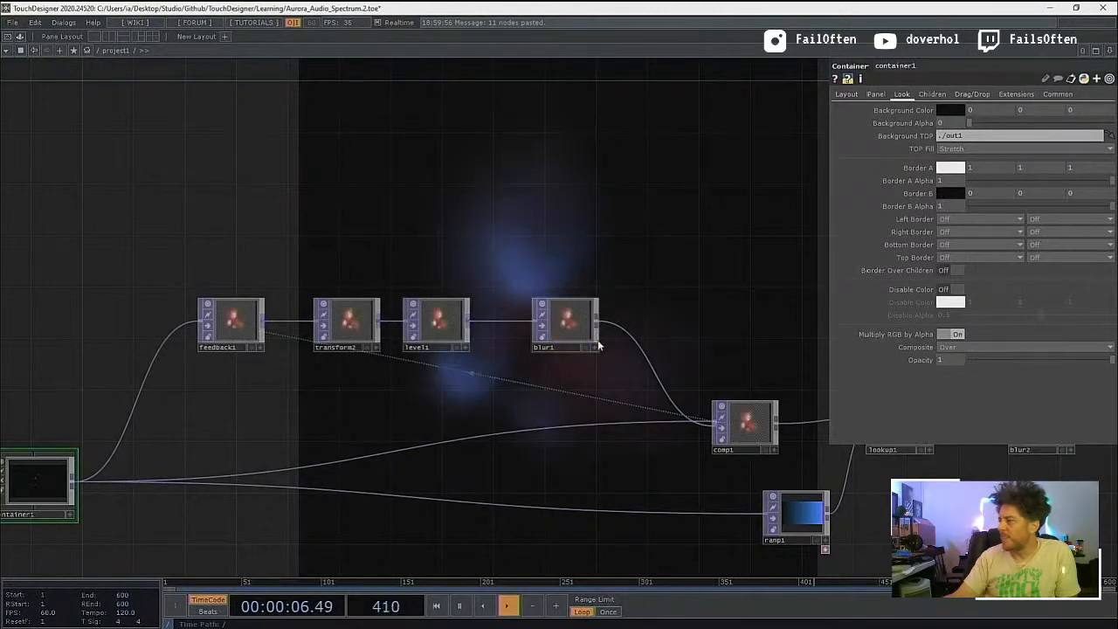
Step: Compare the external effects chain and feedback1's common settings with the copy of the chain inside container1
scroll(516, 461, "down", 6)
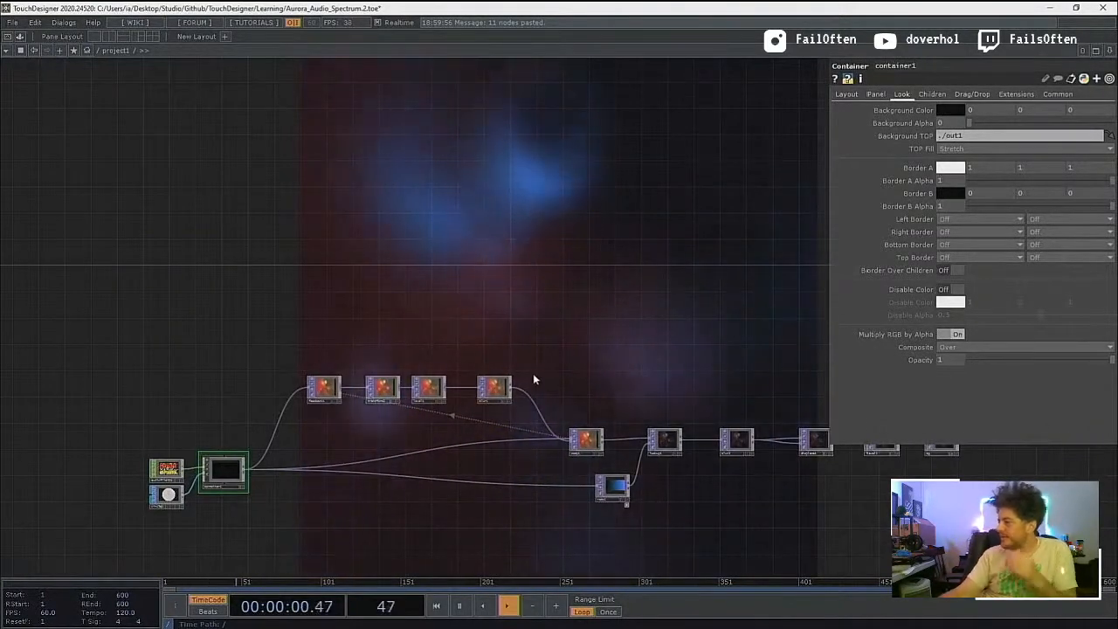
left_click_drag(638, 369, 437, 372)
scroll(690, 459, "up", 4)
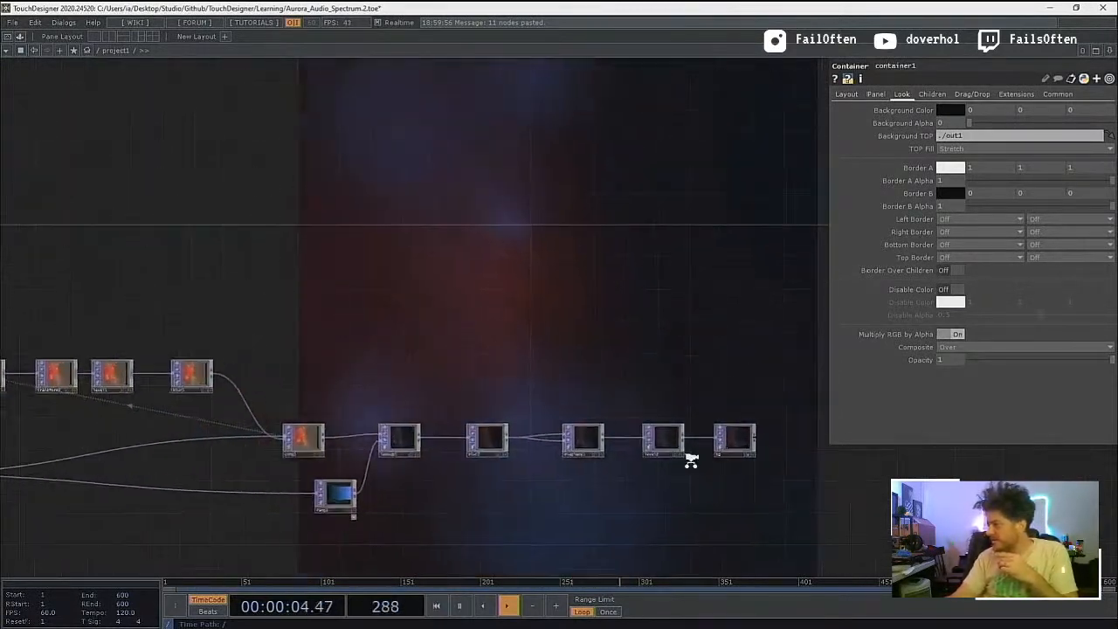
scroll(417, 440, "down", 6)
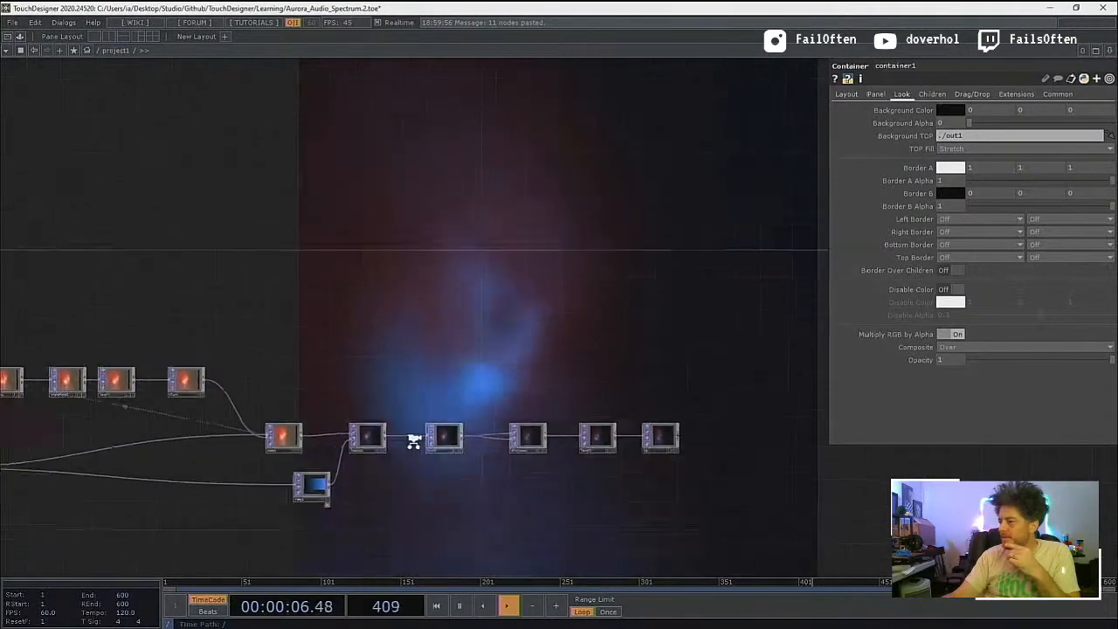
left_click_drag(268, 532, 515, 515)
scroll(336, 498, "up", 8)
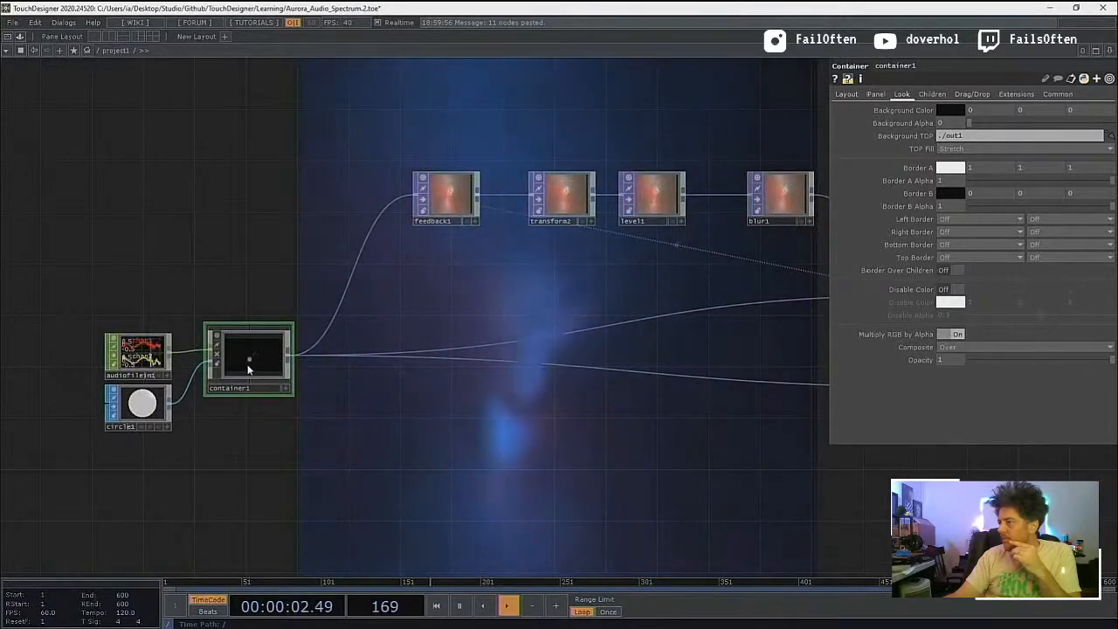
left_click(446, 196)
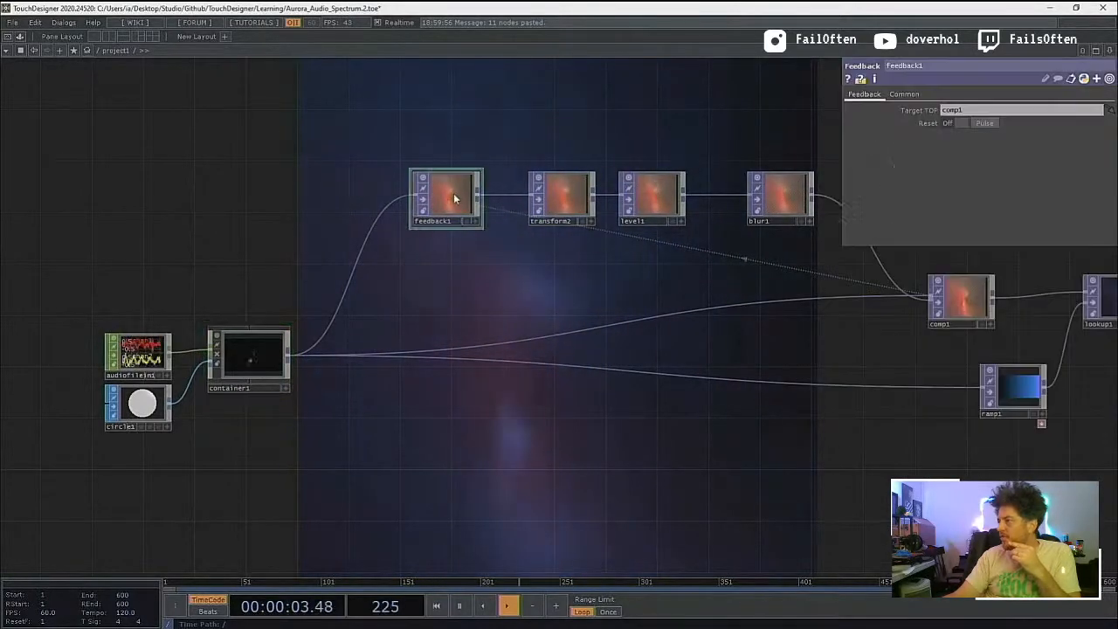
left_click(904, 93)
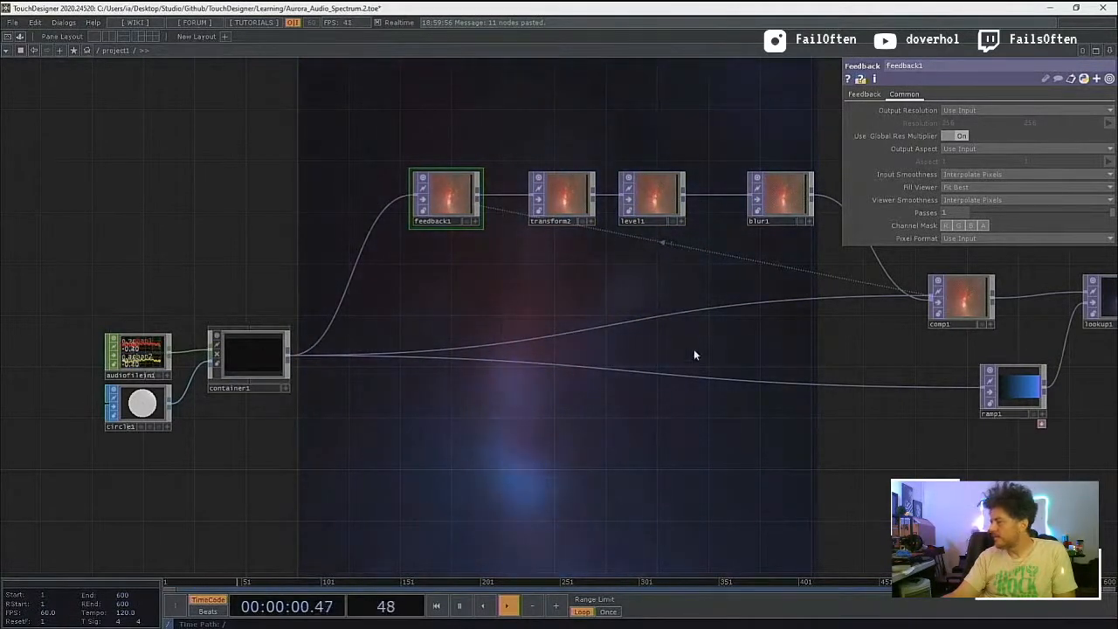
double_click(265, 363)
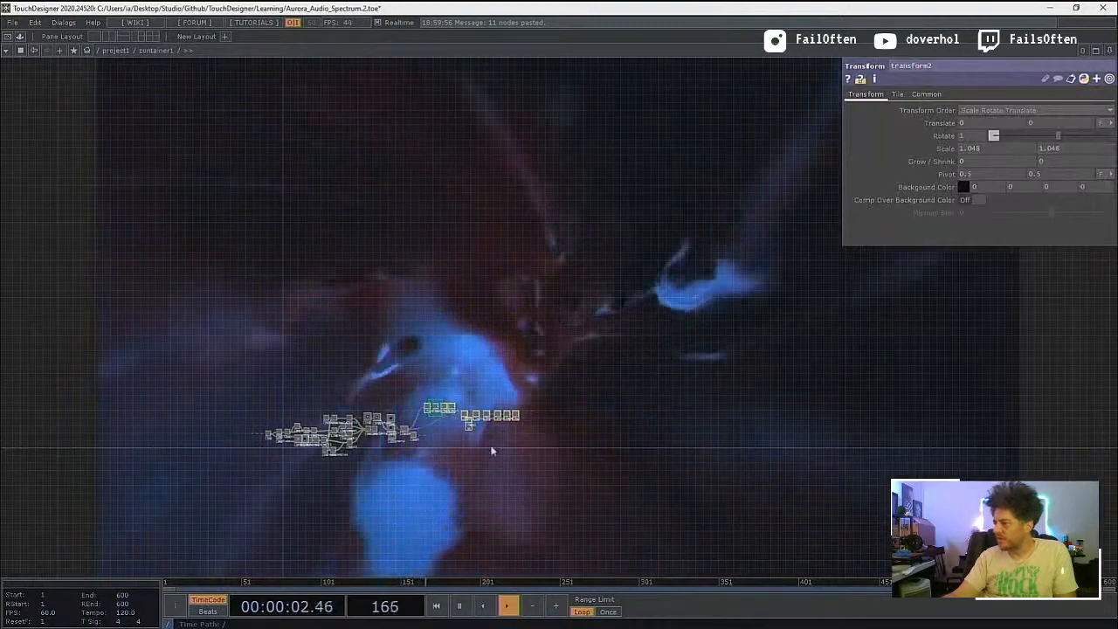
scroll(457, 432, "up", 10)
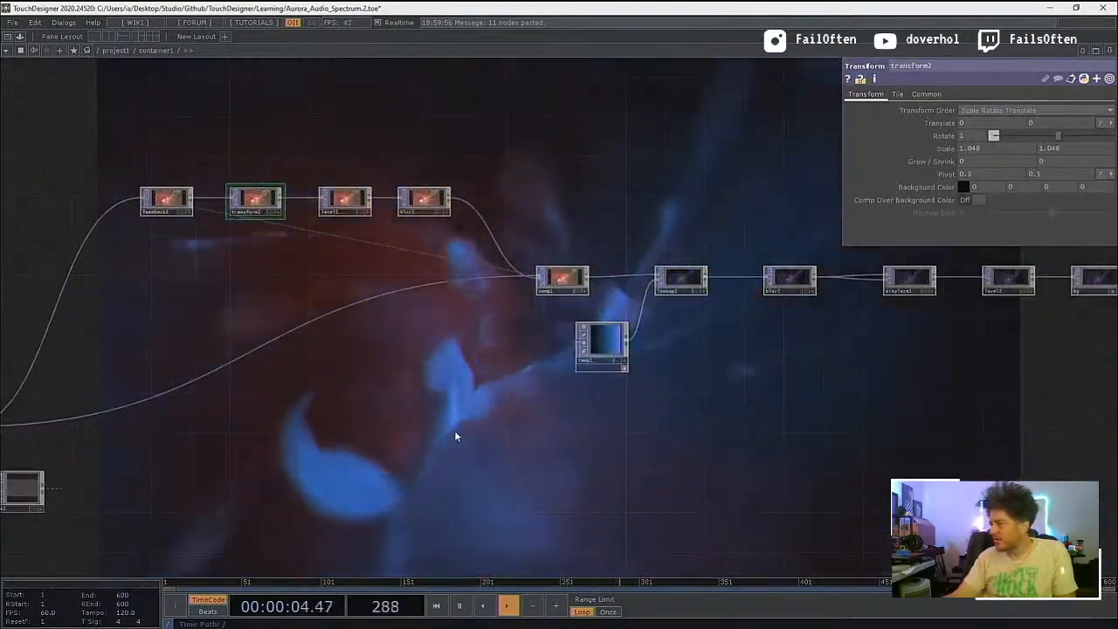
scroll(454, 430, "down", 10)
left_click(454, 430)
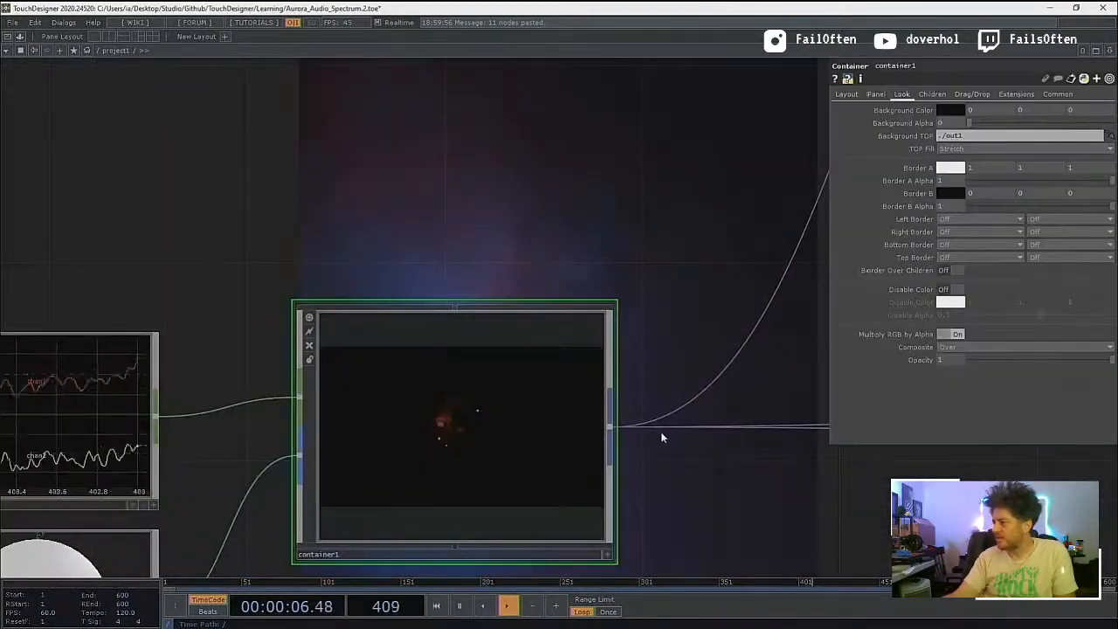
Step: Disconnect the wire running from container1 into ramp1
left_click_drag(756, 482, 324, 451)
scroll(324, 451, "down", 3)
scroll(568, 448, "down", 5)
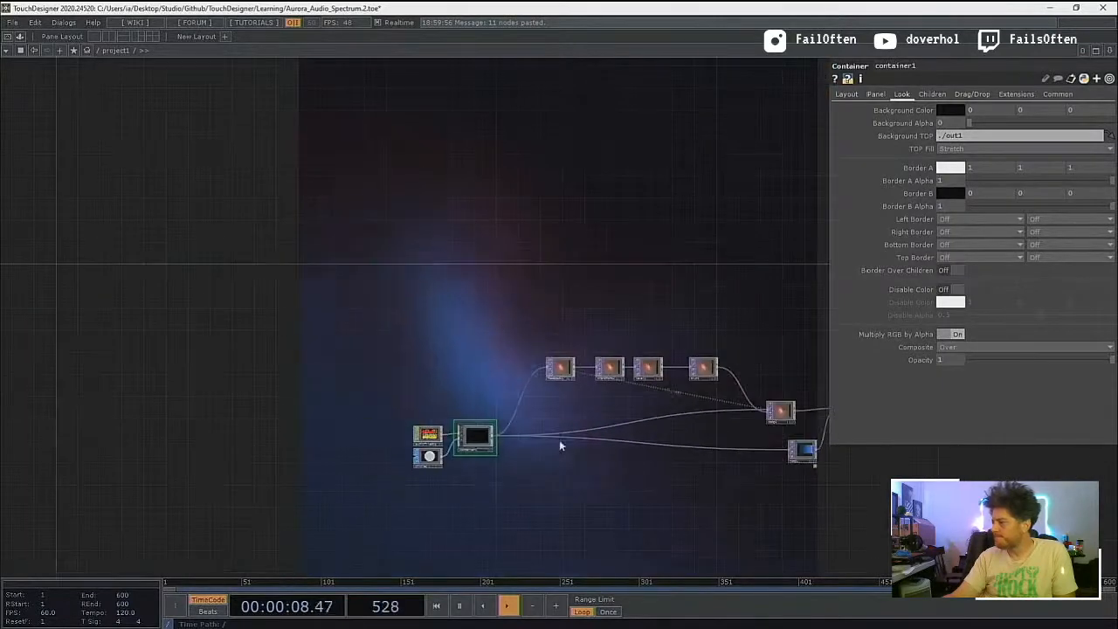
scroll(603, 467, "up", 1)
right_click(636, 454)
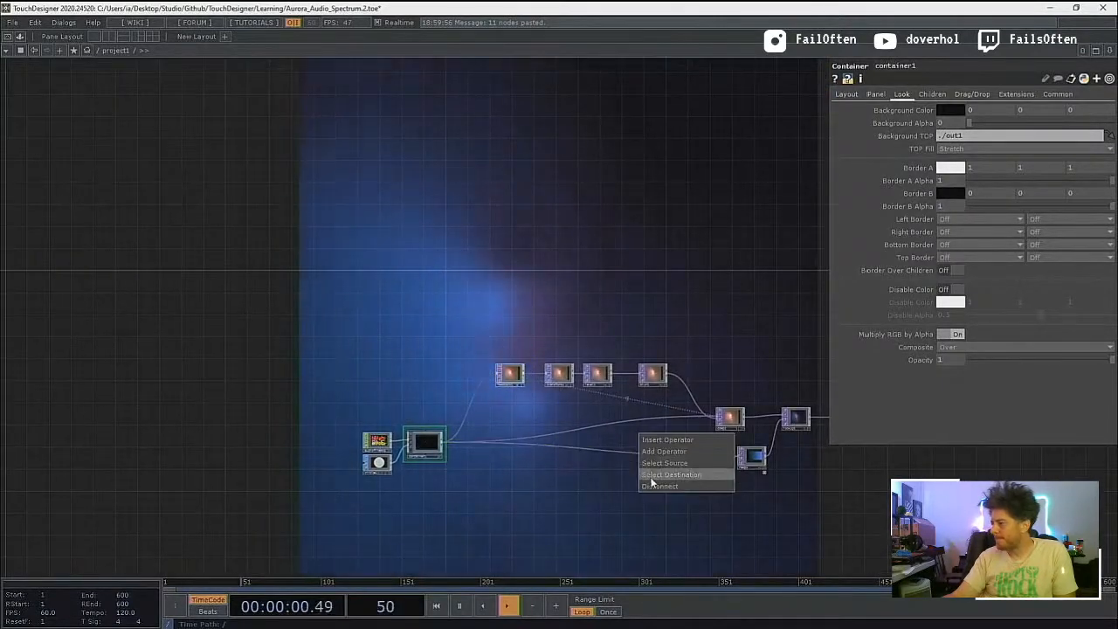
left_click(656, 488)
left_click_drag(565, 477, 503, 489)
scroll(483, 471, "up", 4)
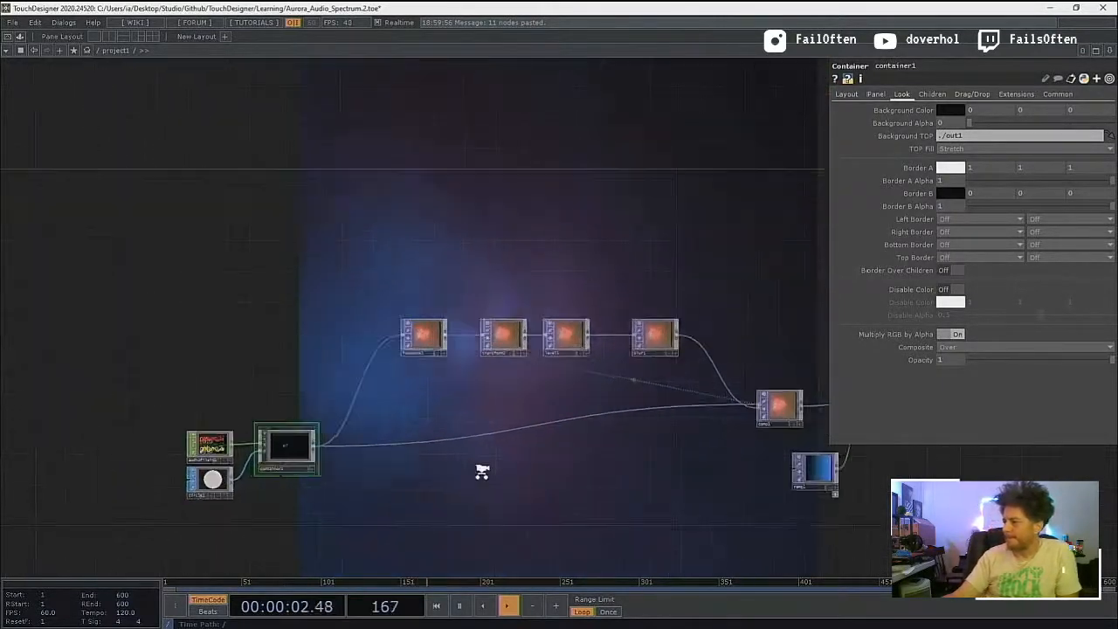
left_click_drag(573, 491, 494, 499)
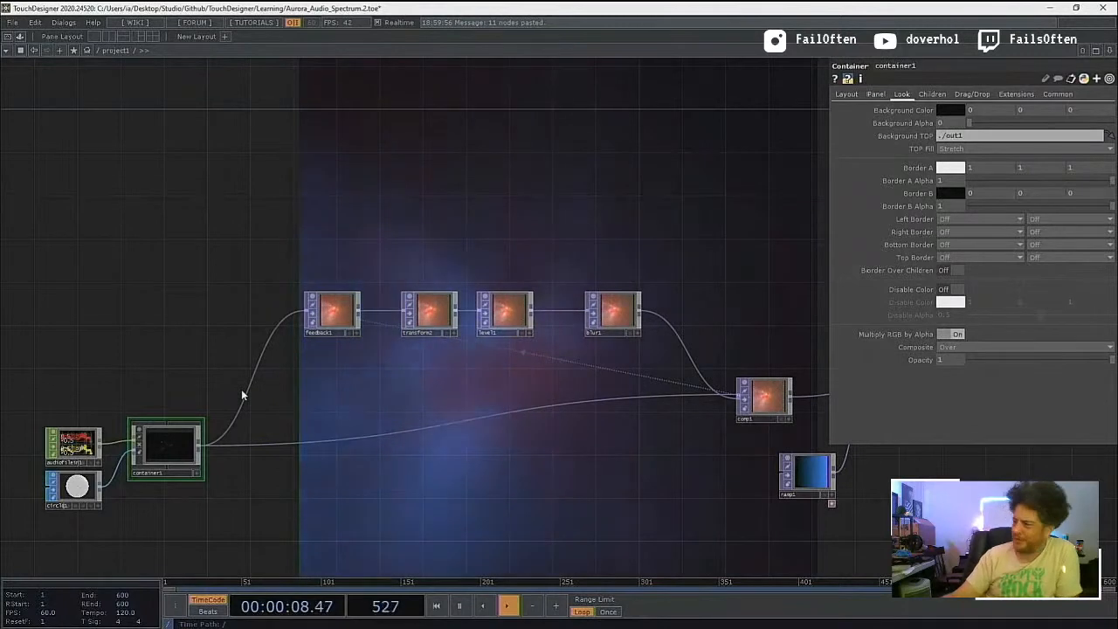
Step: Check feedback1's common settings and insert a Null TOP between container1's output and the feedback1 and comp1 inputs
left_click_drag(461, 259, 305, 278)
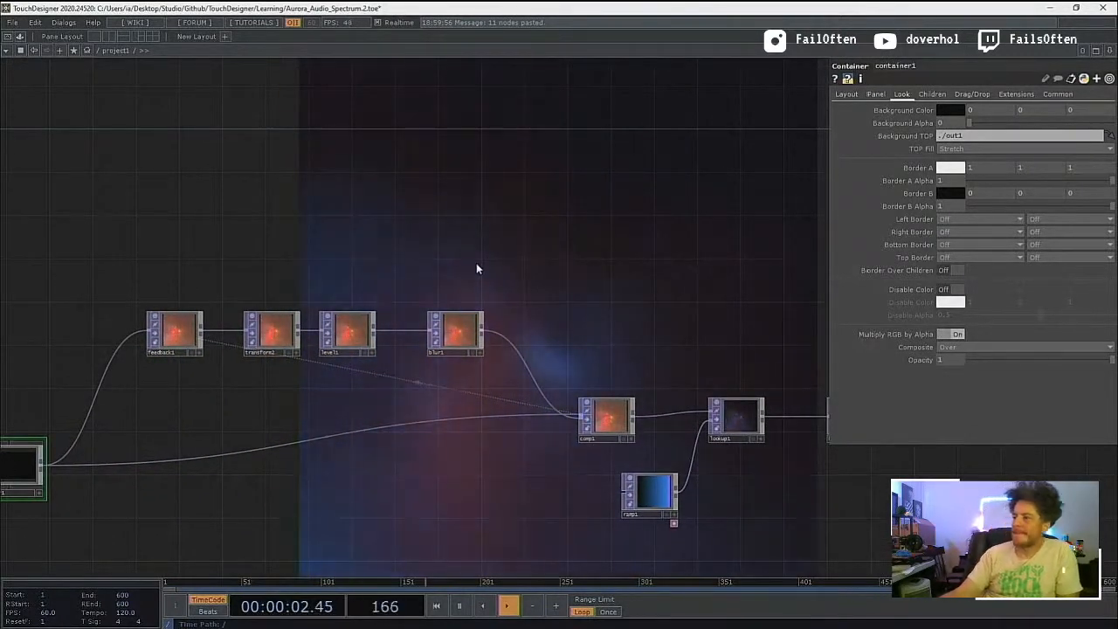
left_click(173, 335)
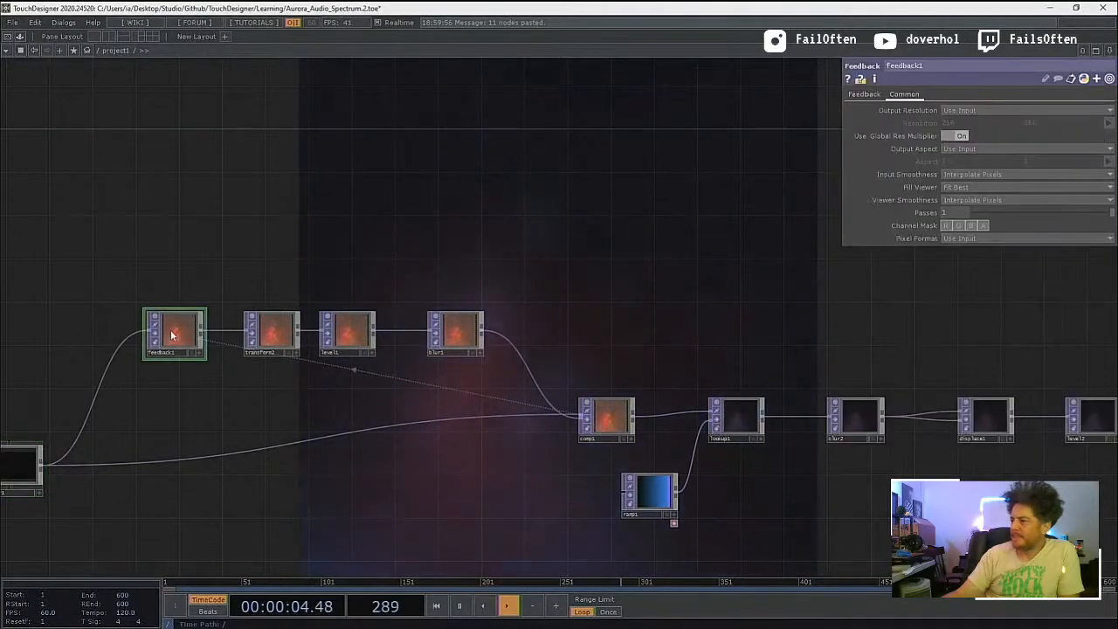
left_click_drag(295, 411, 456, 403)
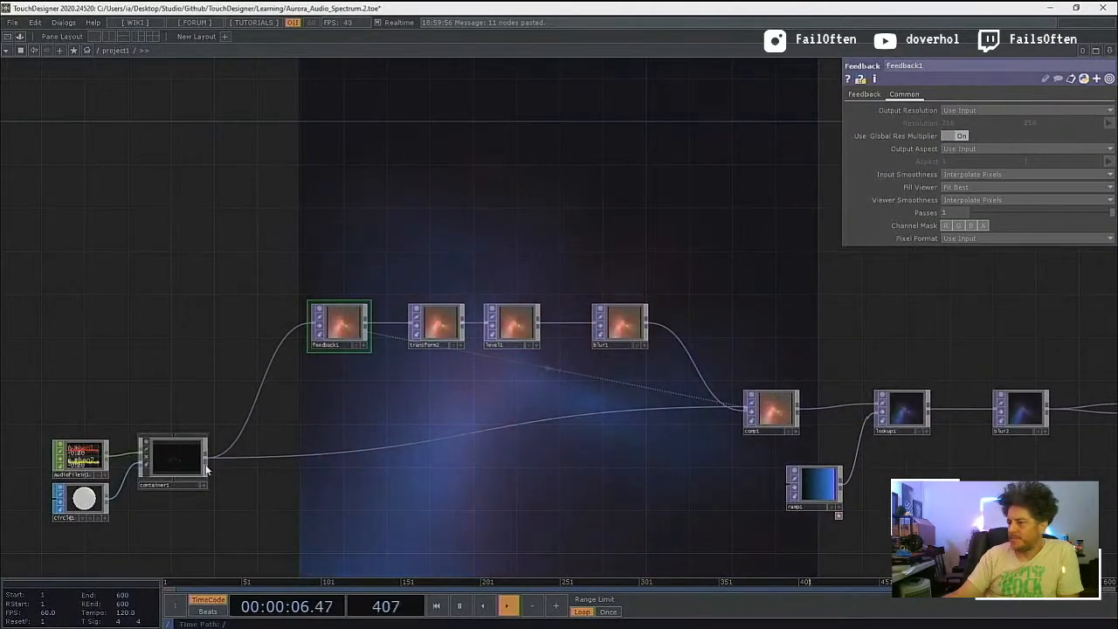
right_click(205, 464)
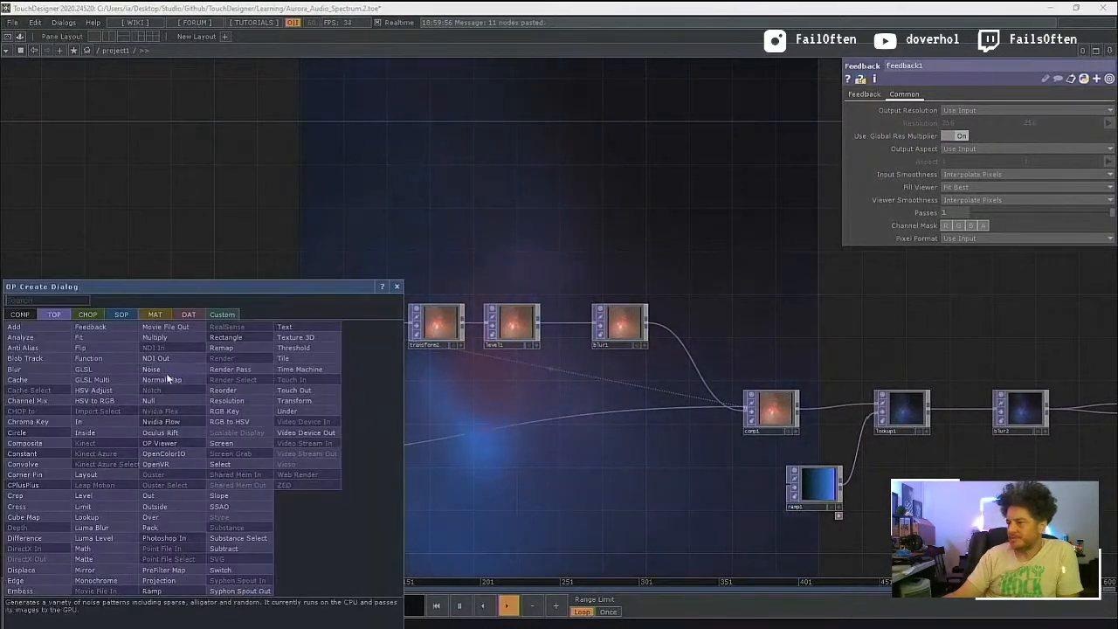
left_click(164, 401)
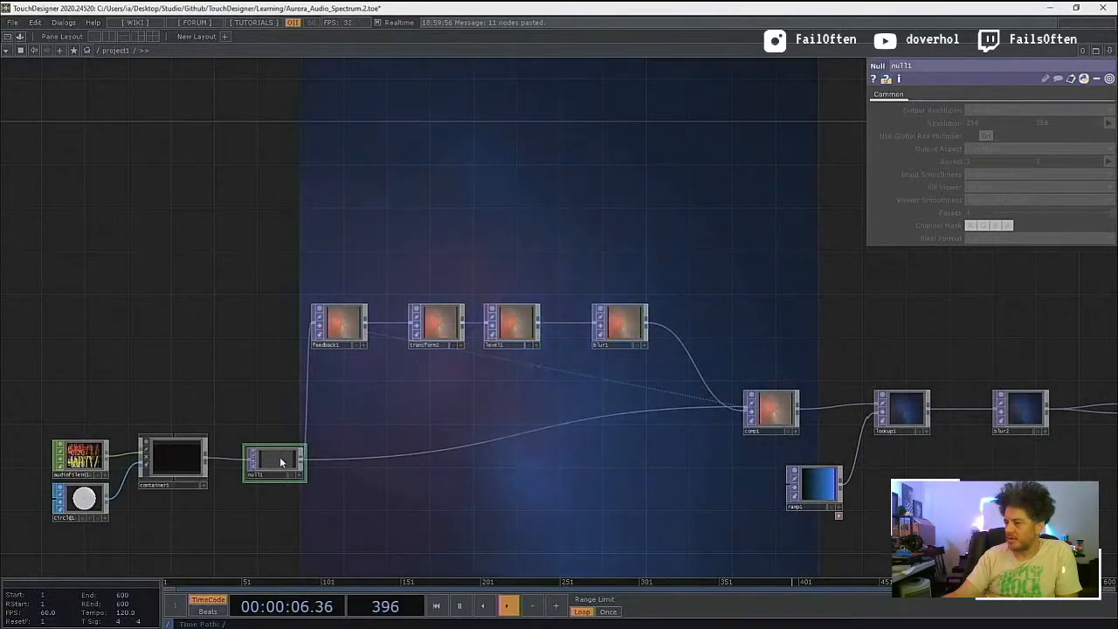
Step: Insert a Composite TOP between container1 and null1, spaced midway between them
left_click(206, 463)
left_click(205, 458)
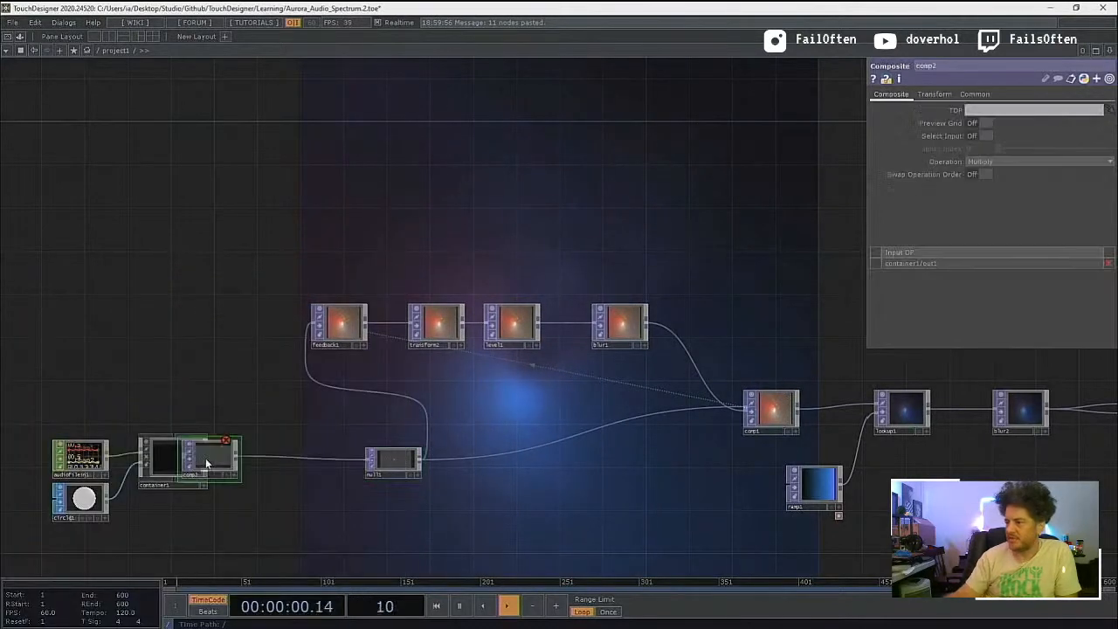
left_click_drag(206, 458, 260, 470)
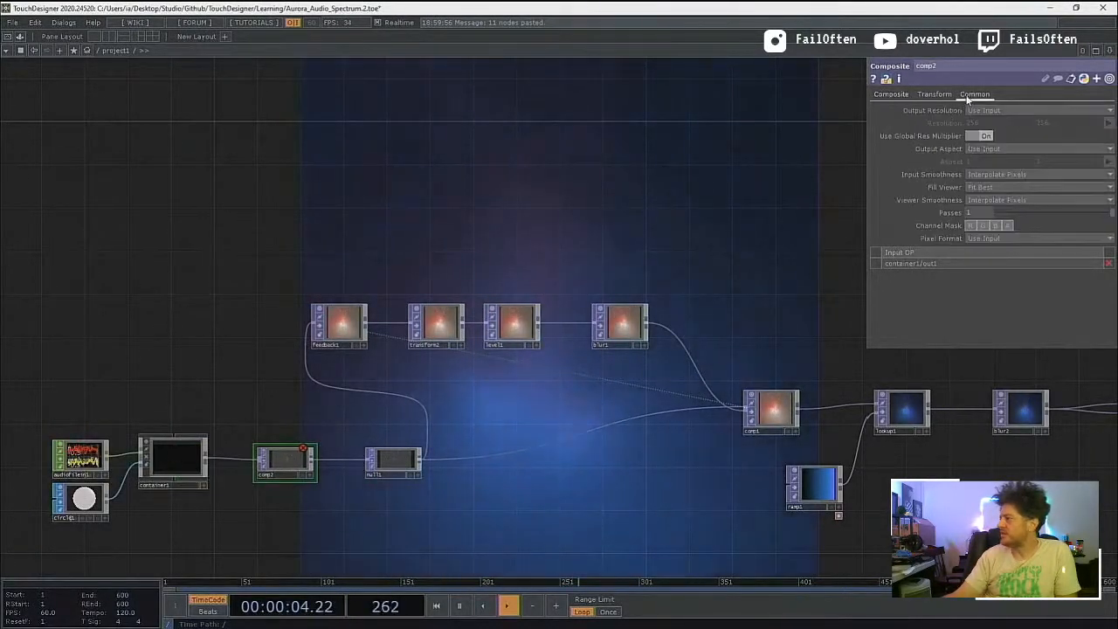
Step: Give comp2 a custom output resolution of 1280 by 720
left_click(990, 111)
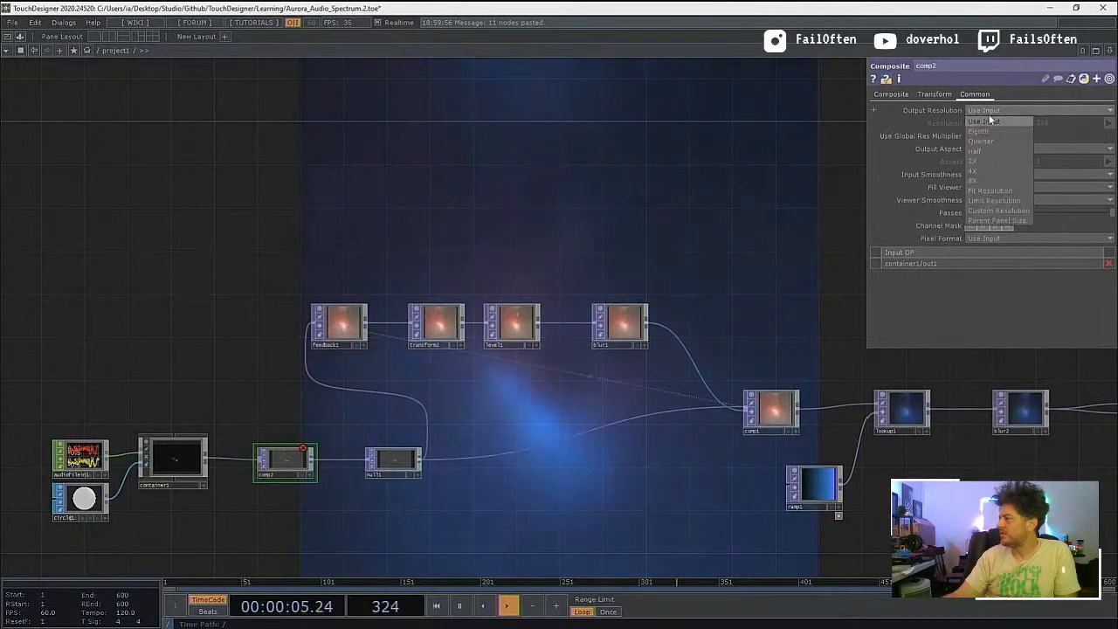
left_click(993, 209)
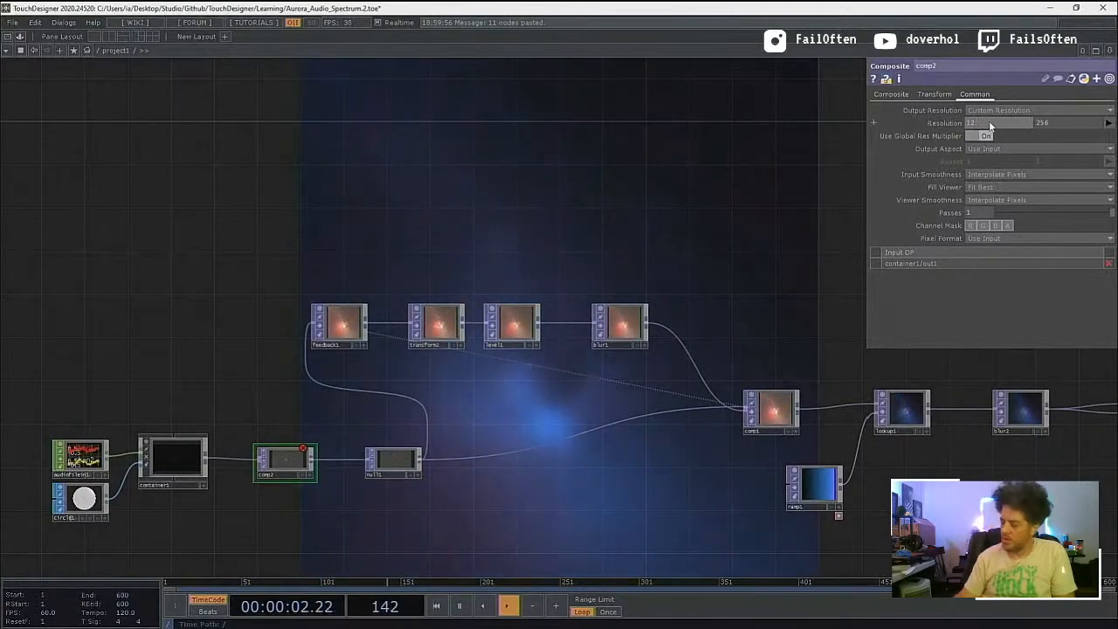
left_click(989, 120)
type("1280")
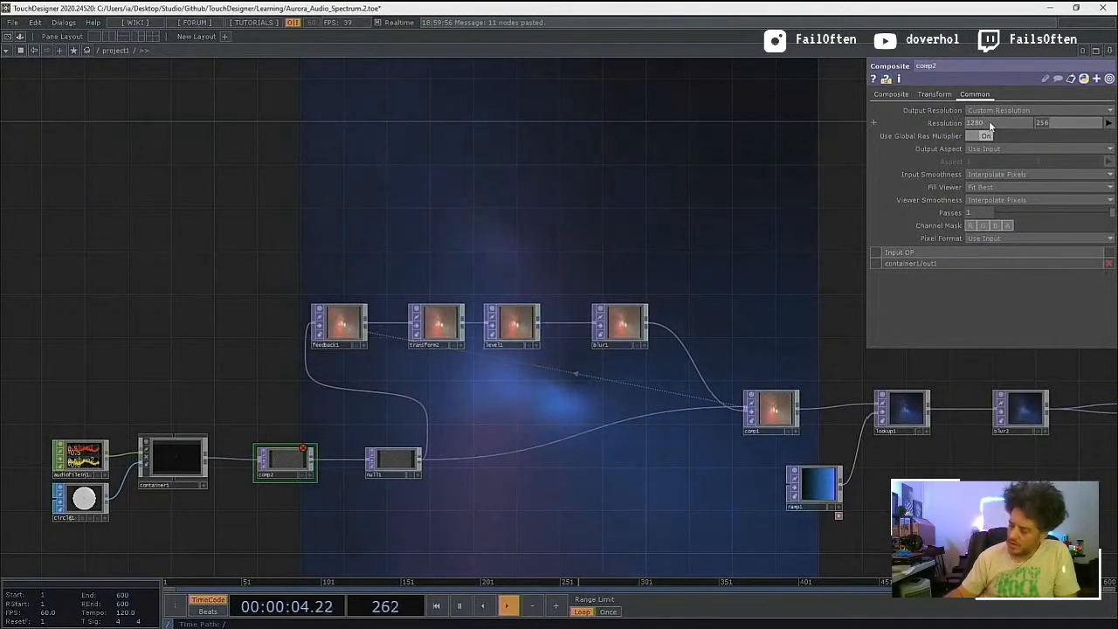
type("720")
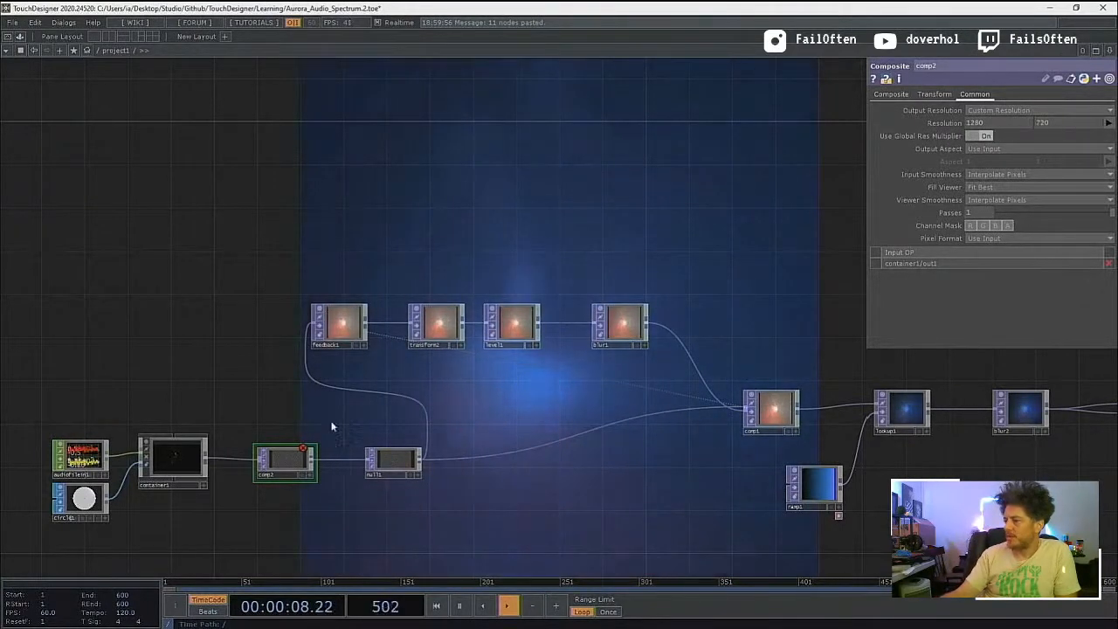
Step: Give feedback1 a custom output resolution of 1280 by 720
left_click(339, 327)
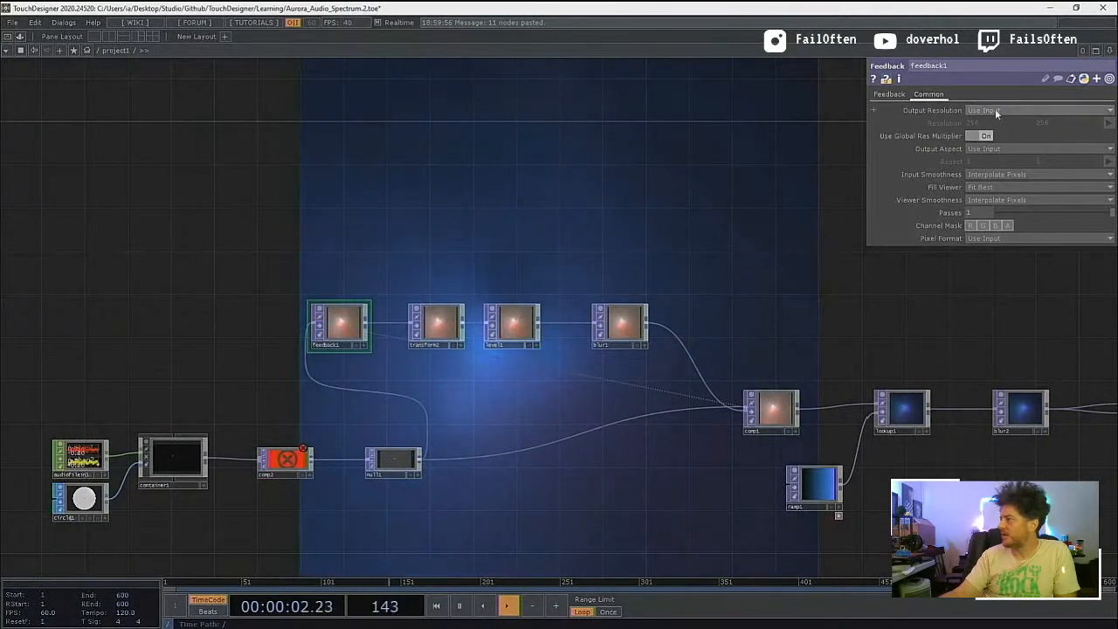
left_click(995, 111)
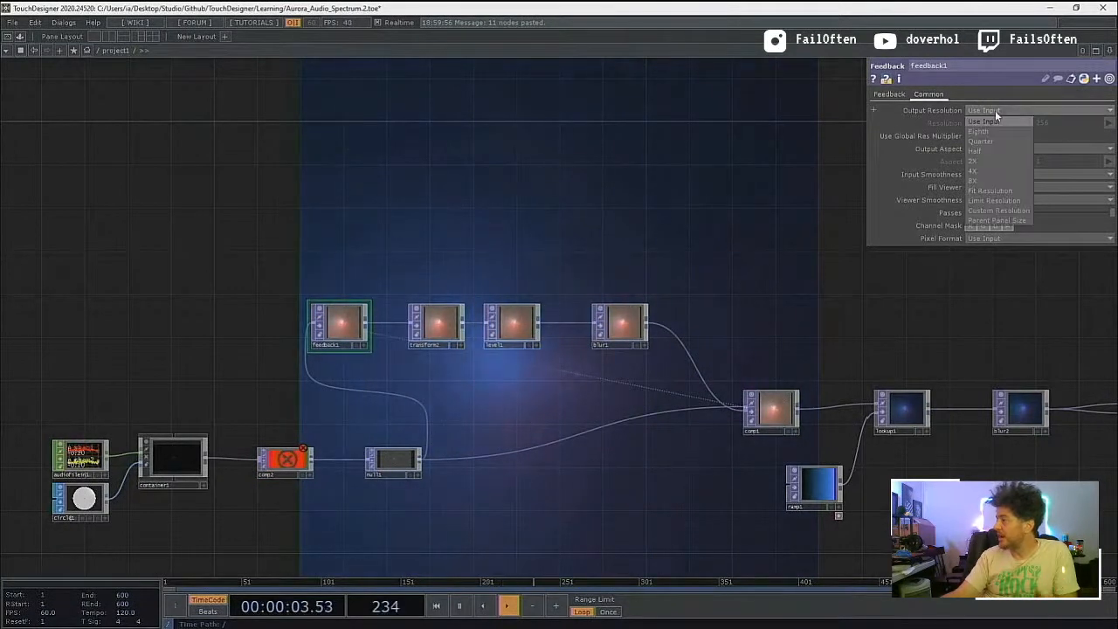
left_click(997, 210)
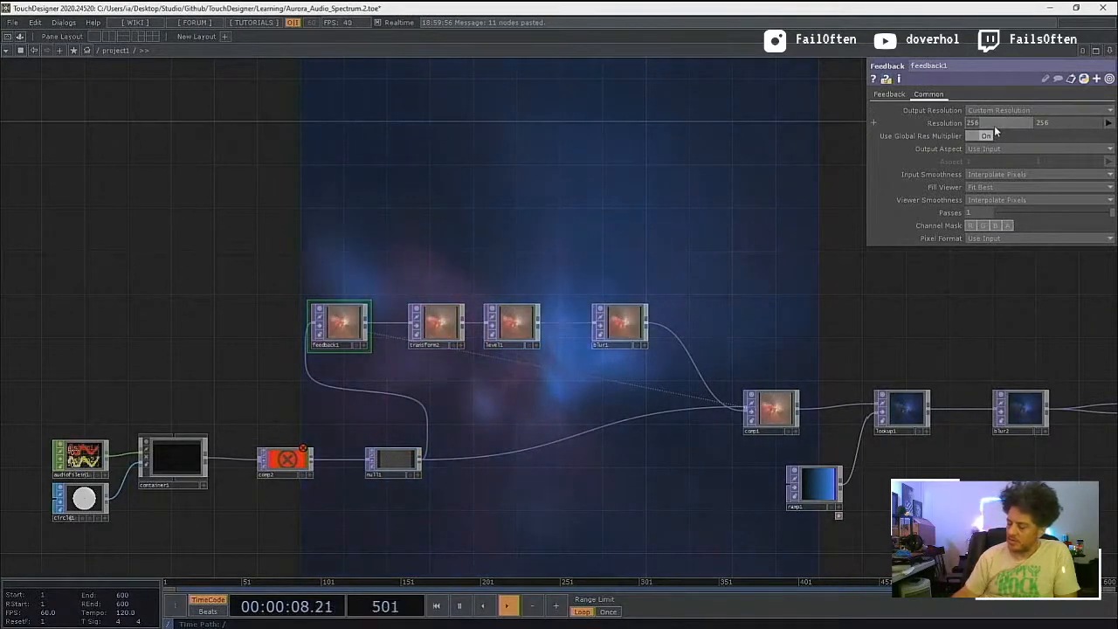
key("Tab")
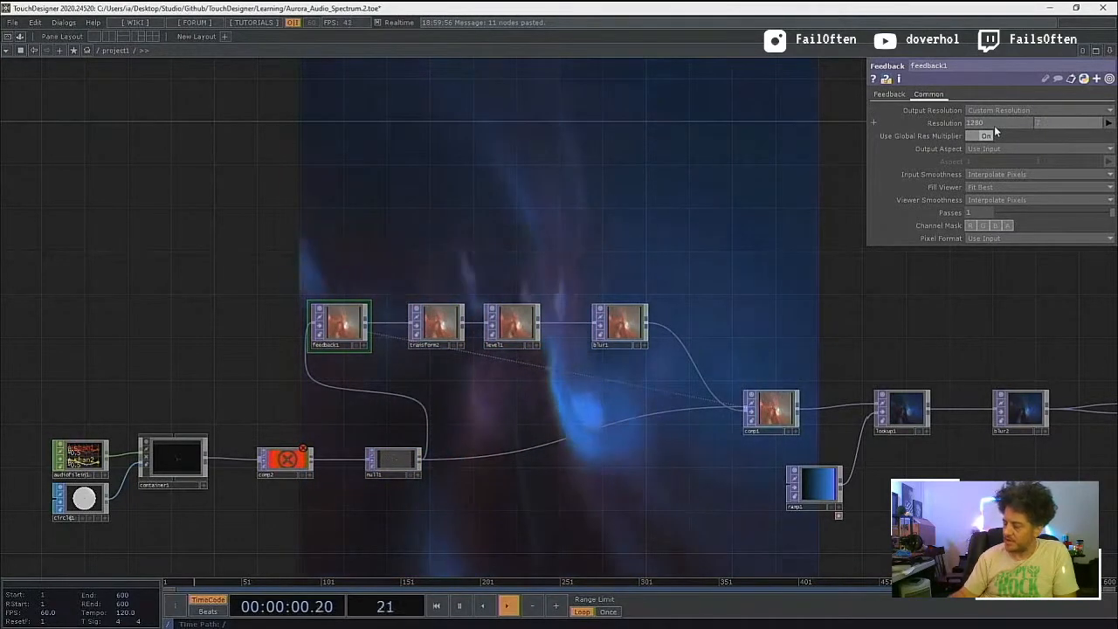
type("720")
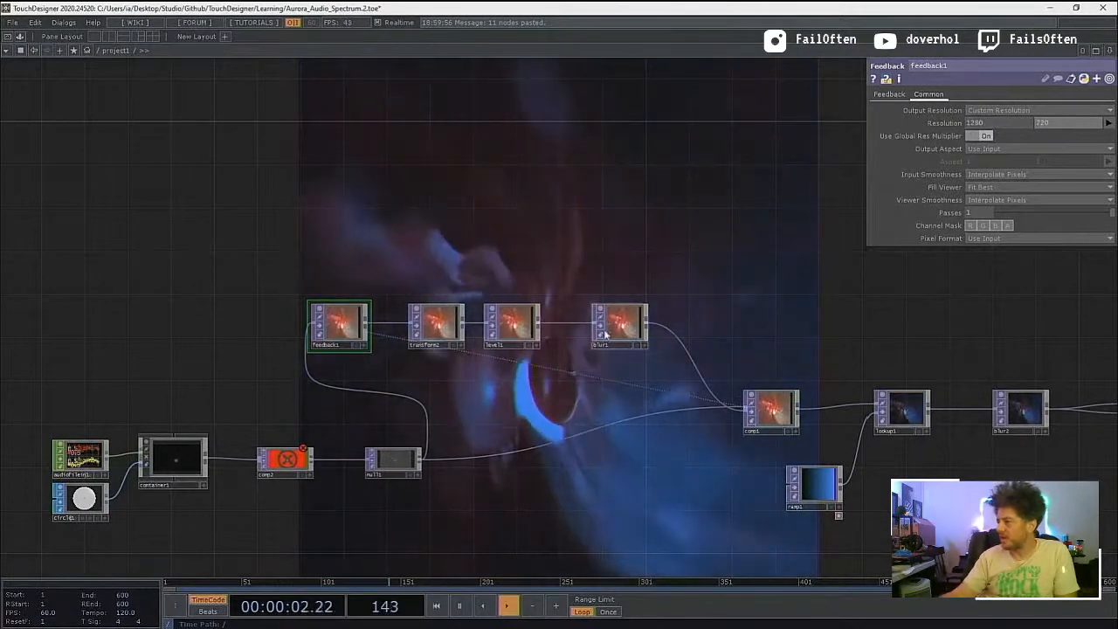
Step: Check comp2's error, delete comp2, and move null1 next to container1
left_click(291, 462)
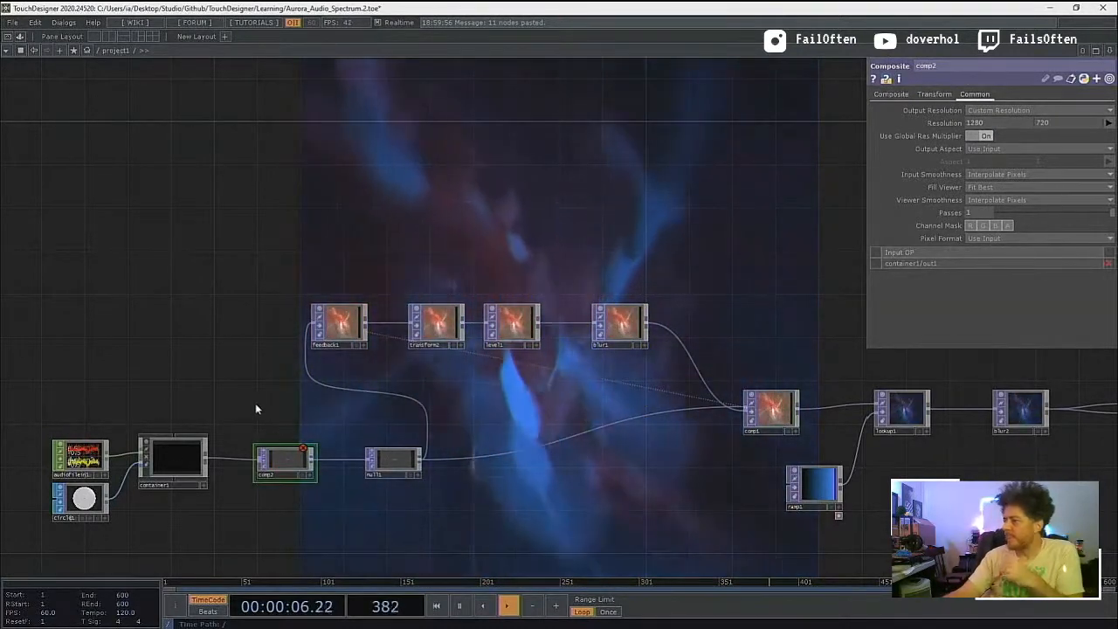
middle_click(305, 452)
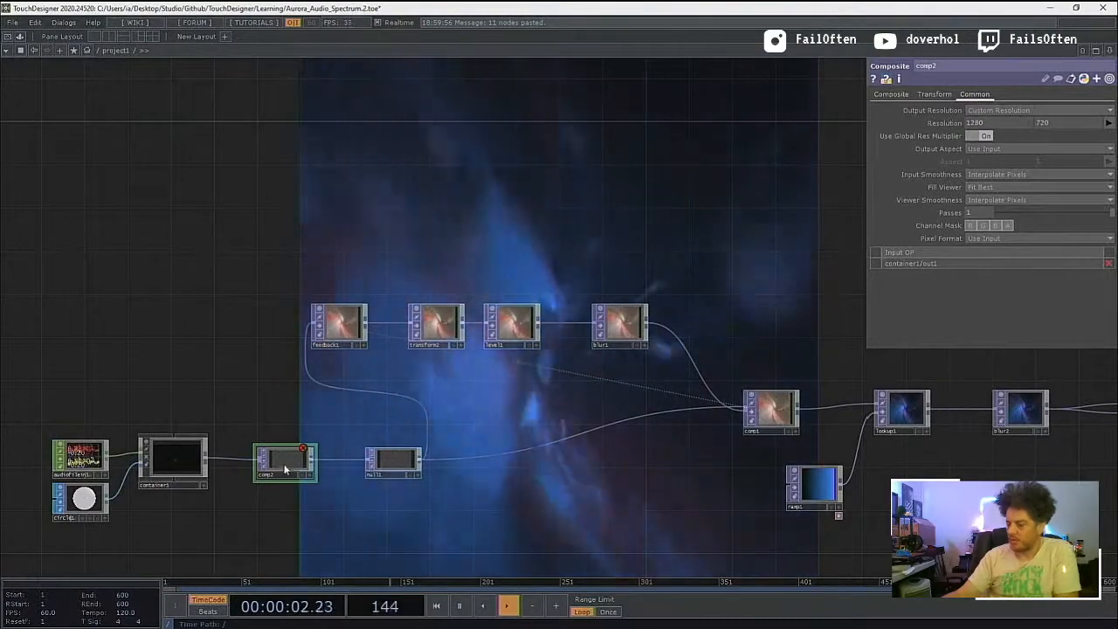
key("Delete")
left_click_drag(391, 460, 262, 457)
Step: Check the common settings of bg, level2 and displace1 at the end of the effects chain
left_click_drag(472, 487, 244, 494)
left_click_drag(614, 497, 446, 524)
left_click_drag(735, 478, 645, 478)
left_click(868, 446)
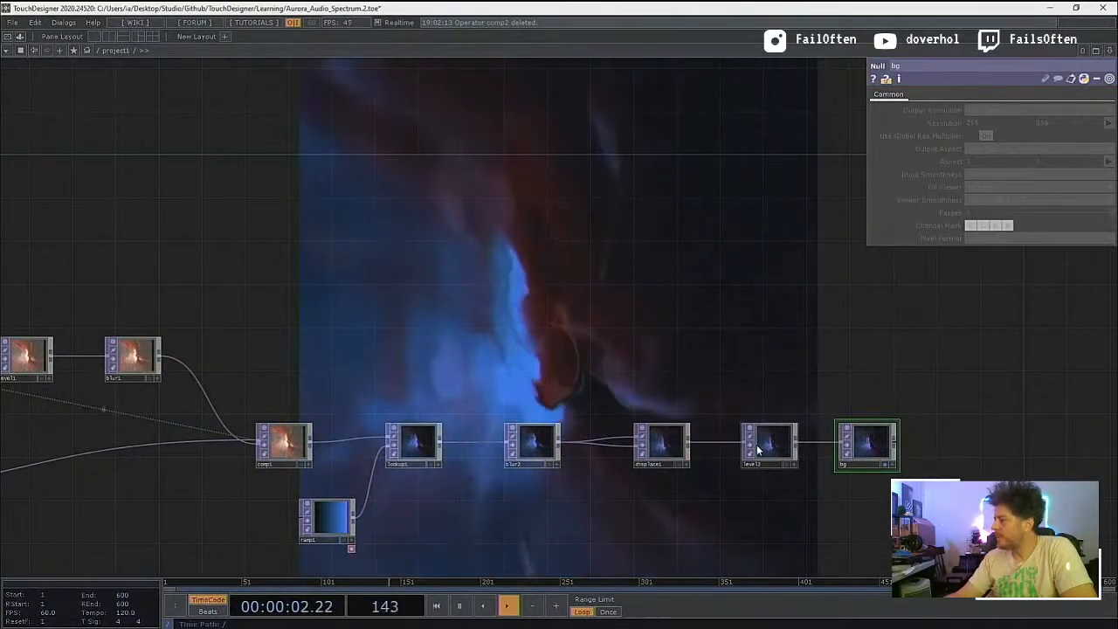
left_click(754, 463)
left_click(1013, 94)
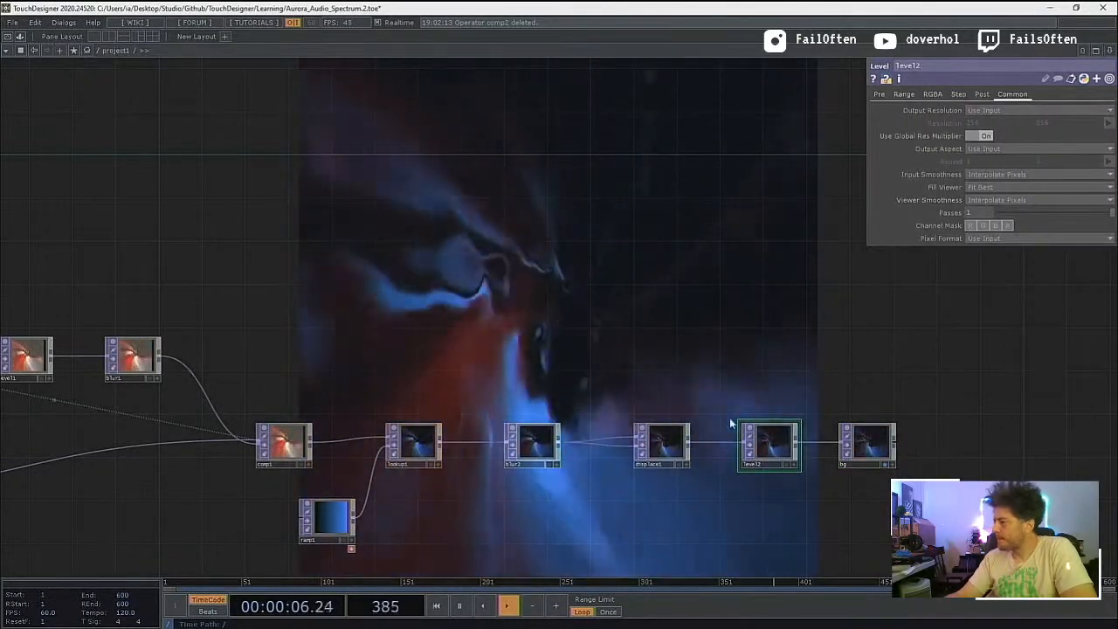
left_click(667, 440)
Step: Give comp1 a custom output resolution of 1280 by 720
left_click_drag(442, 493, 663, 479)
left_click(741, 374)
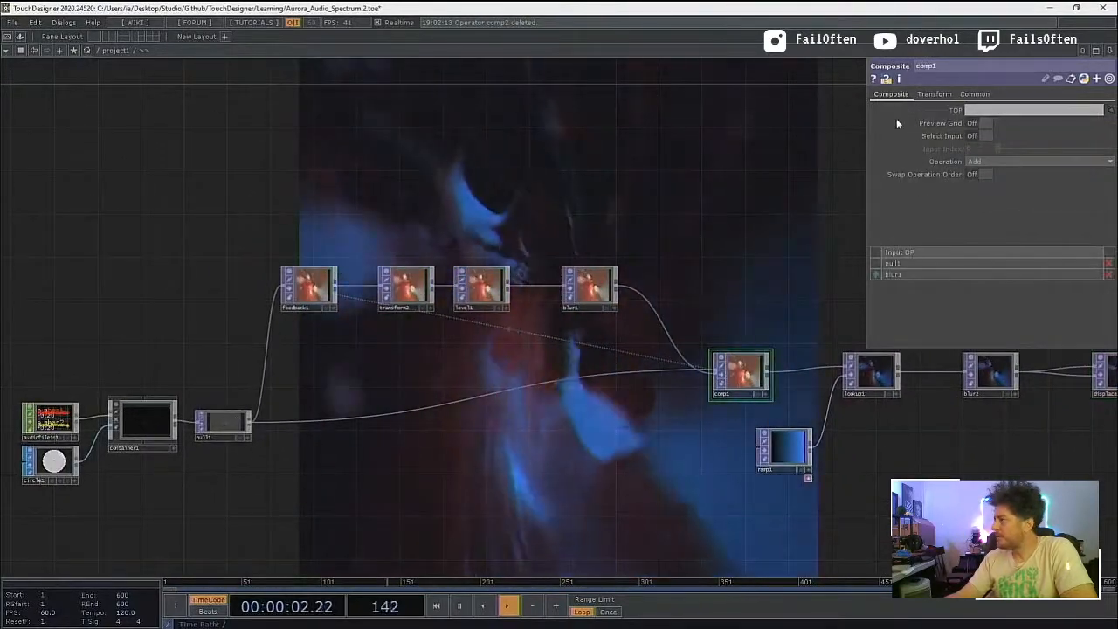
left_click(943, 95)
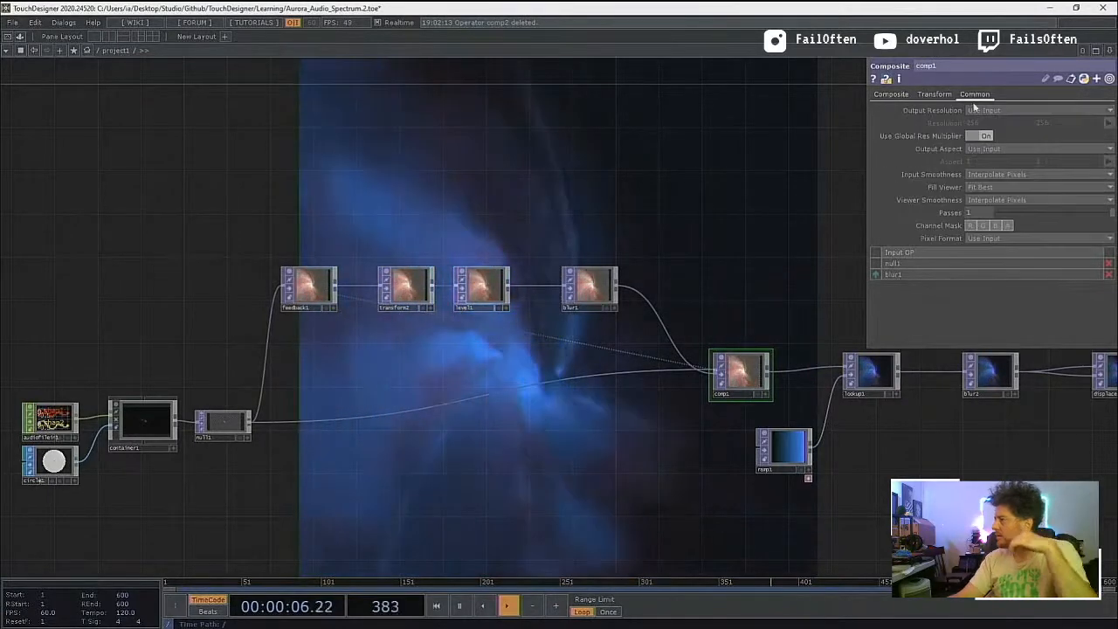
left_click(979, 110)
left_click(994, 211)
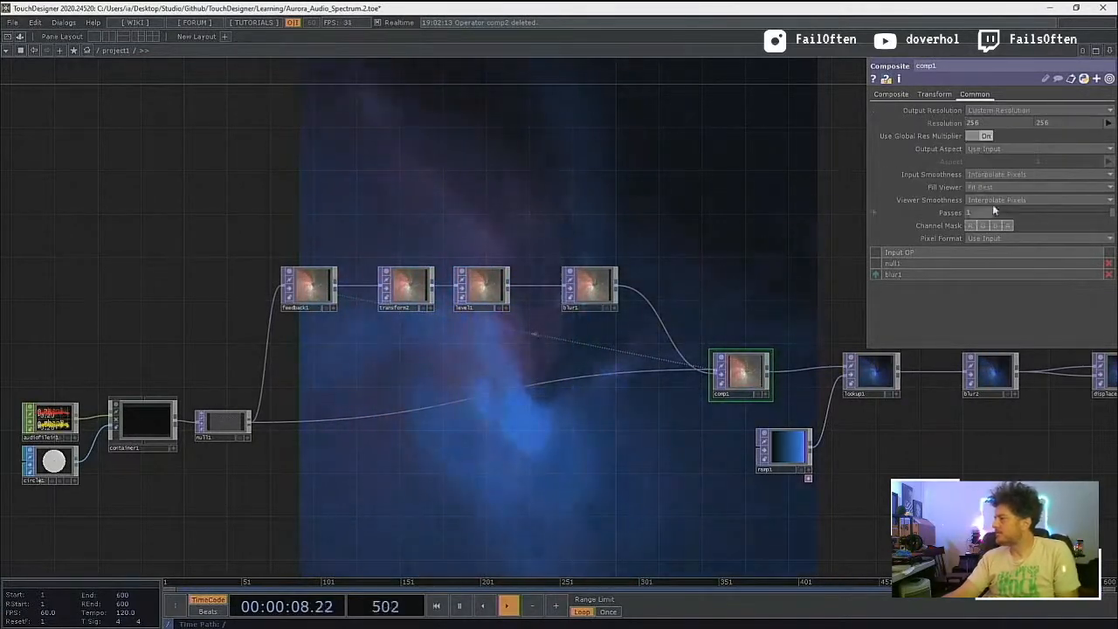
left_click(990, 120)
type("1280")
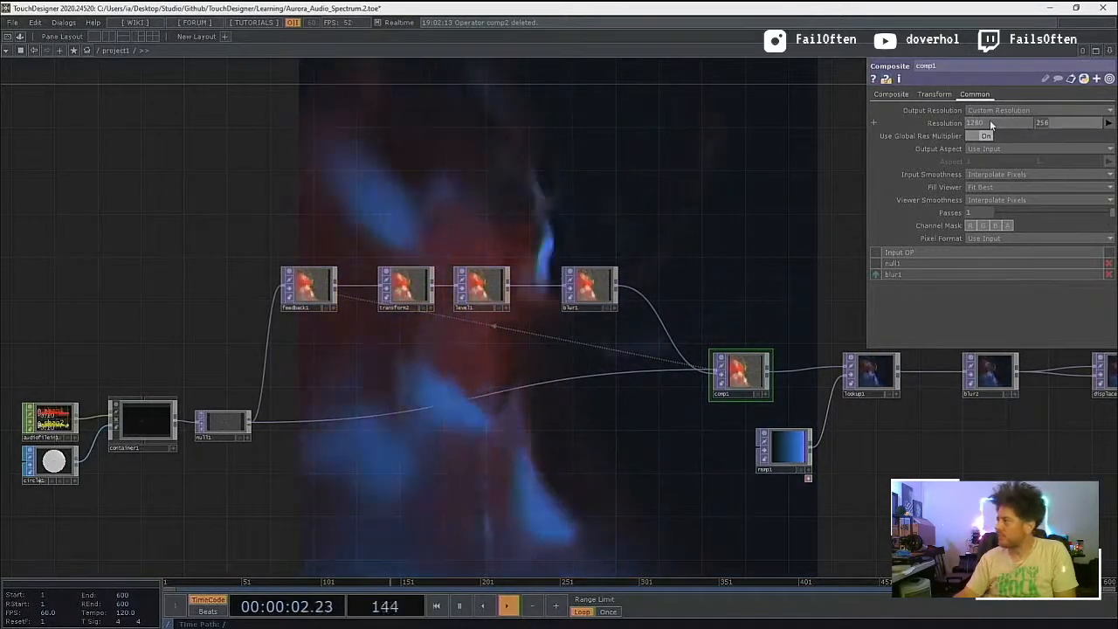
key("Tab")
type("7")
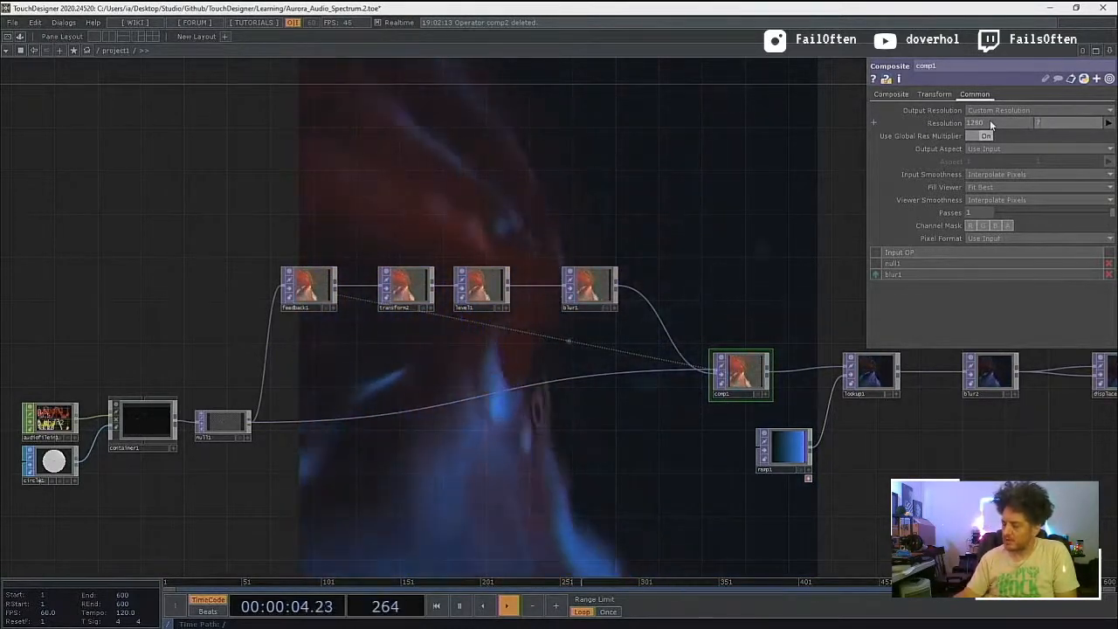
type("20")
key("Return")
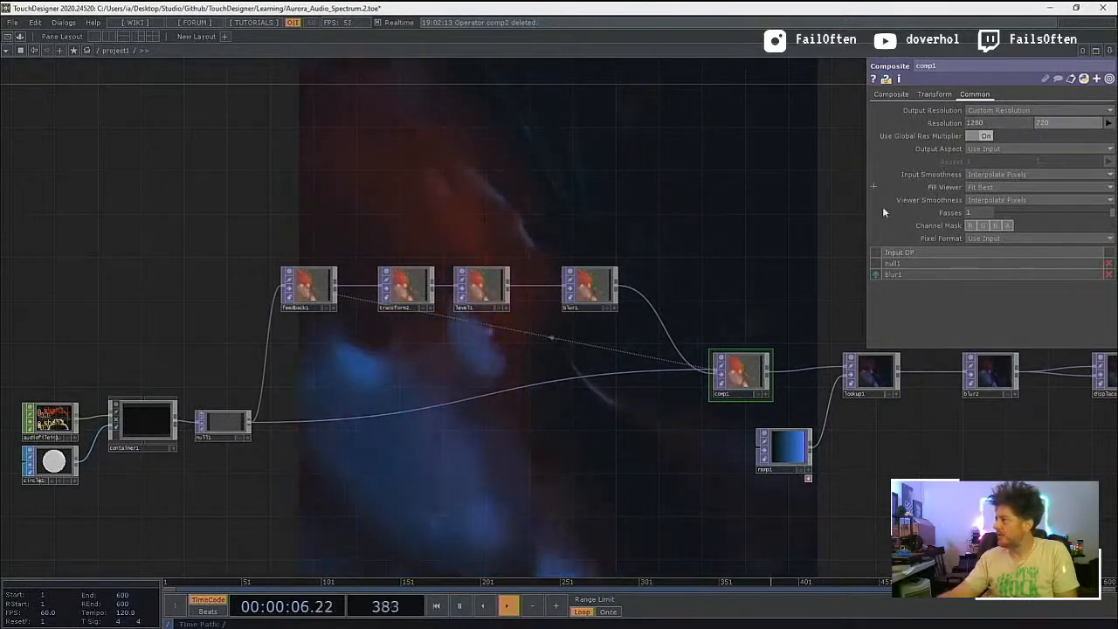
Step: Select the bg null and examine the final render in project1's preview at the root level
left_click_drag(890, 449, 545, 470)
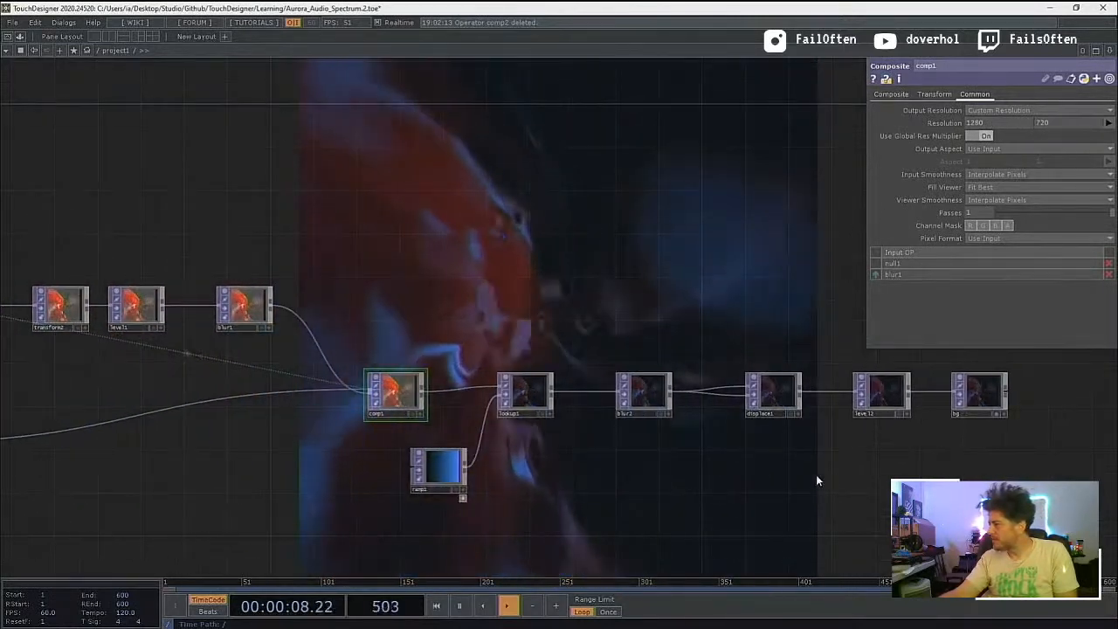
left_click(987, 393)
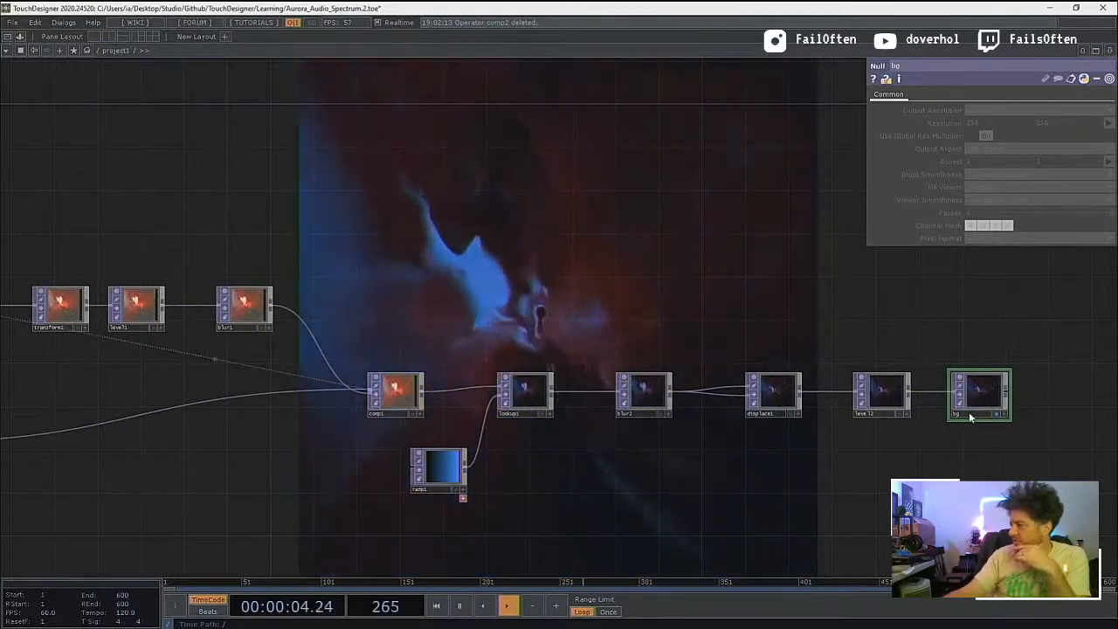
scroll(687, 400, "down", 5)
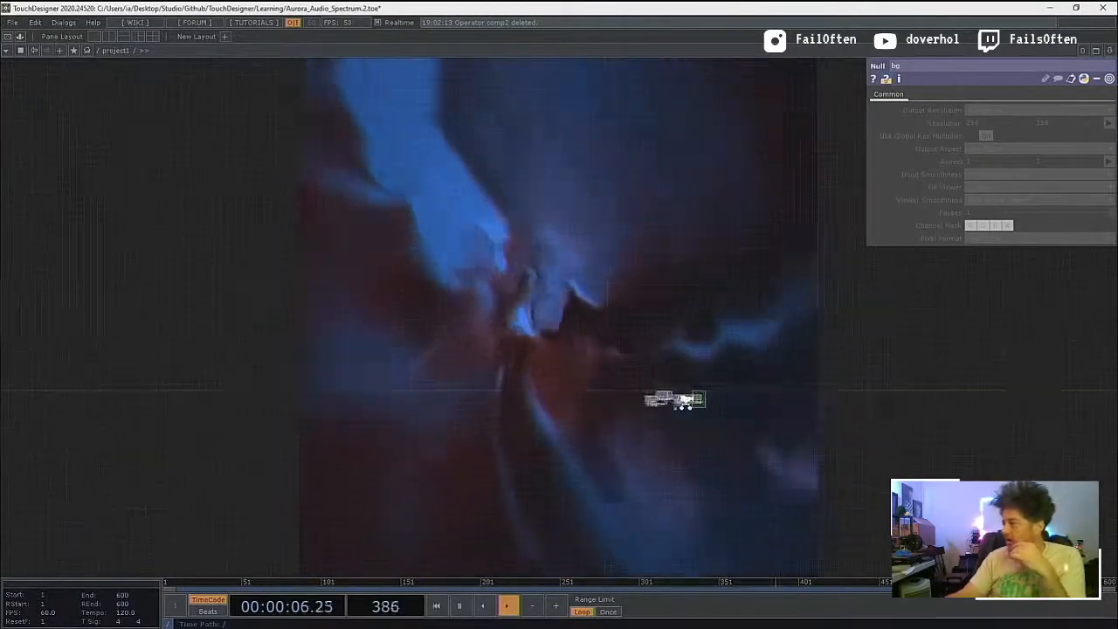
scroll(685, 401, "down", 3)
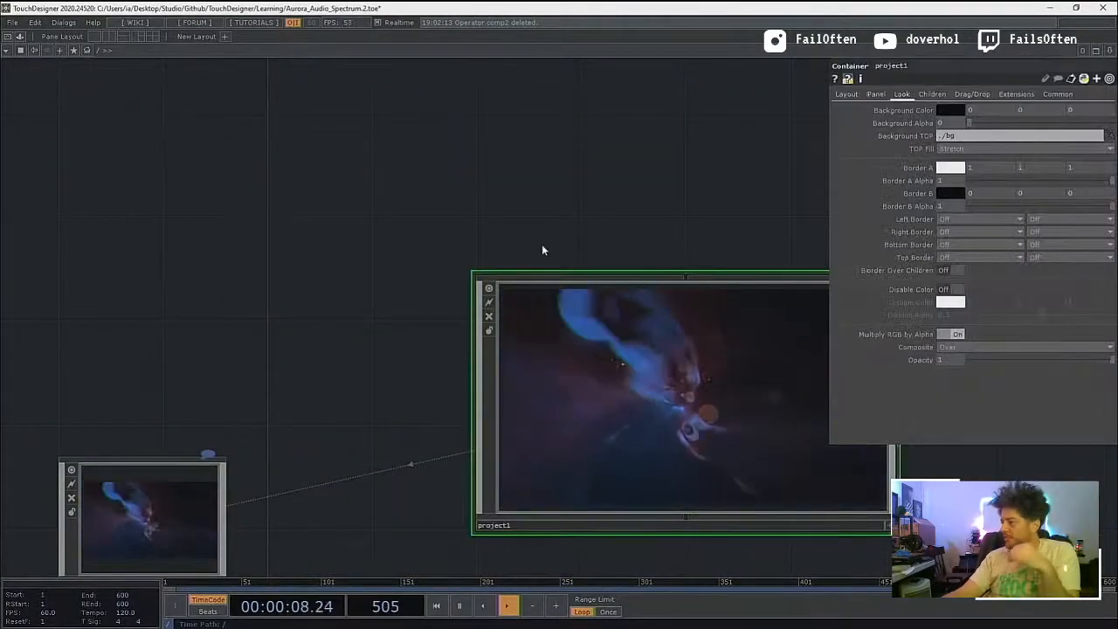
left_click_drag(565, 220, 358, 171)
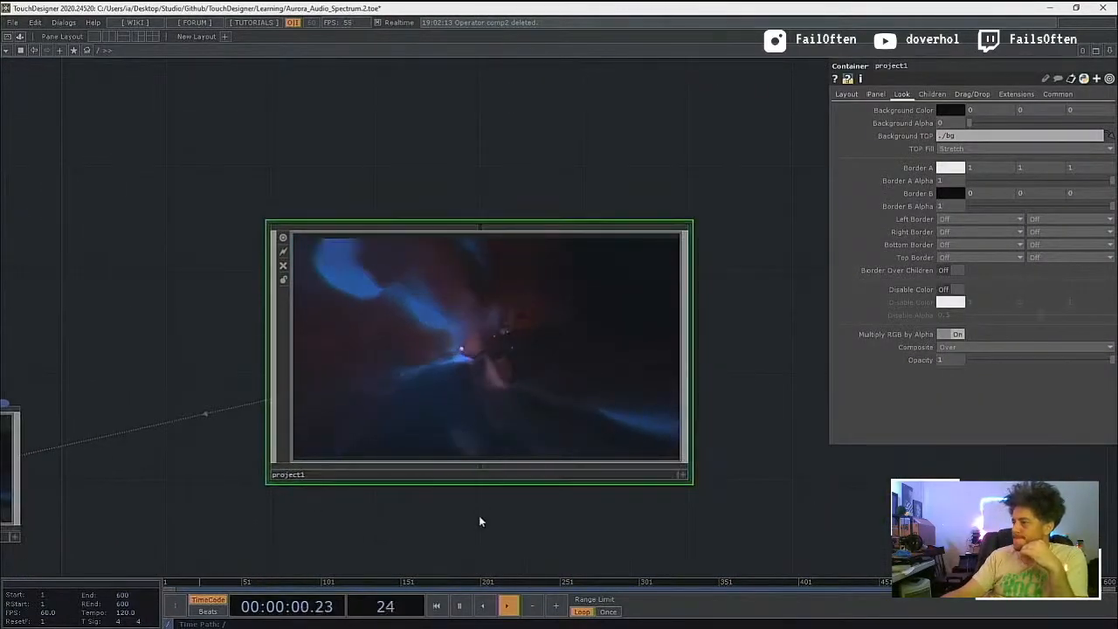
left_click_drag(478, 521, 634, 528)
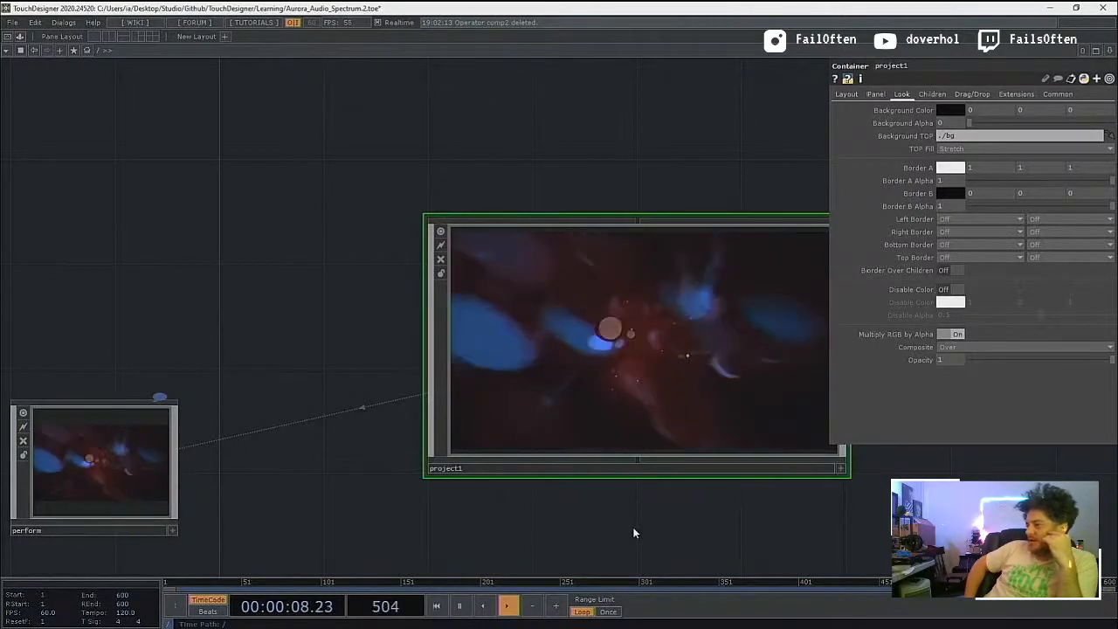
Step: Return inside project1 and examine the previews of container1 and null1 up close
scroll(651, 391, "up", 5)
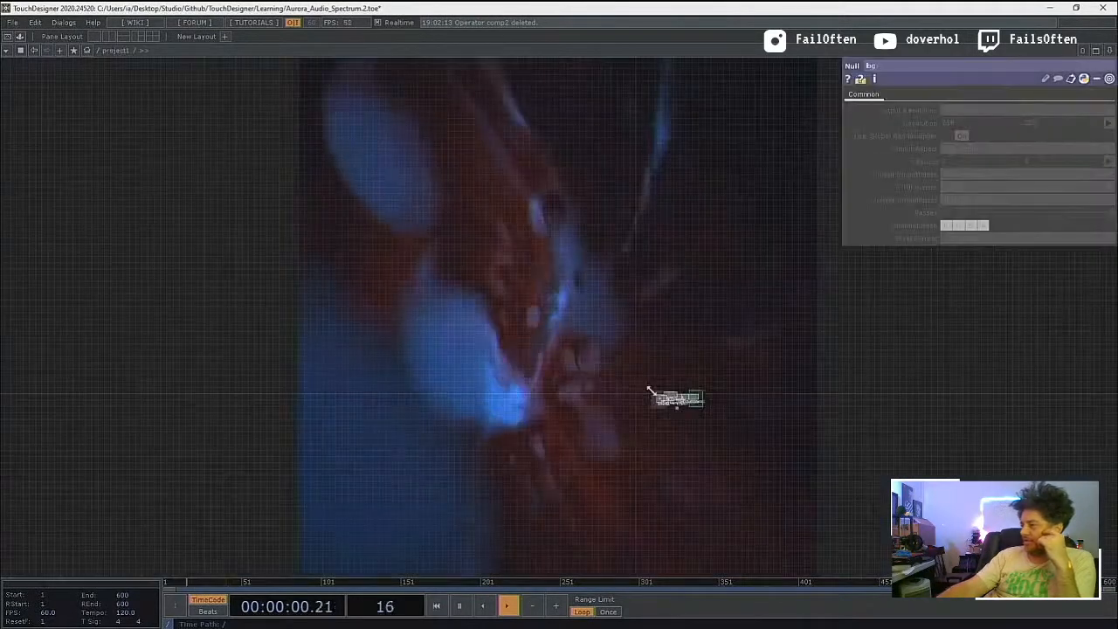
scroll(668, 388, "up", 5)
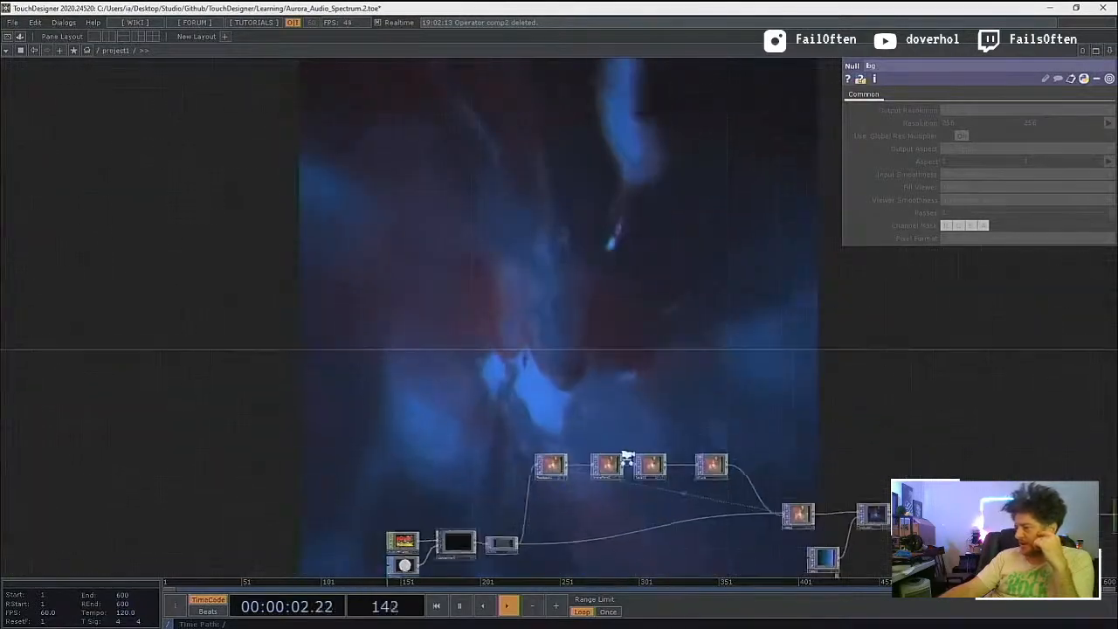
left_click_drag(404, 397, 398, 293)
scroll(448, 453, "up", 5)
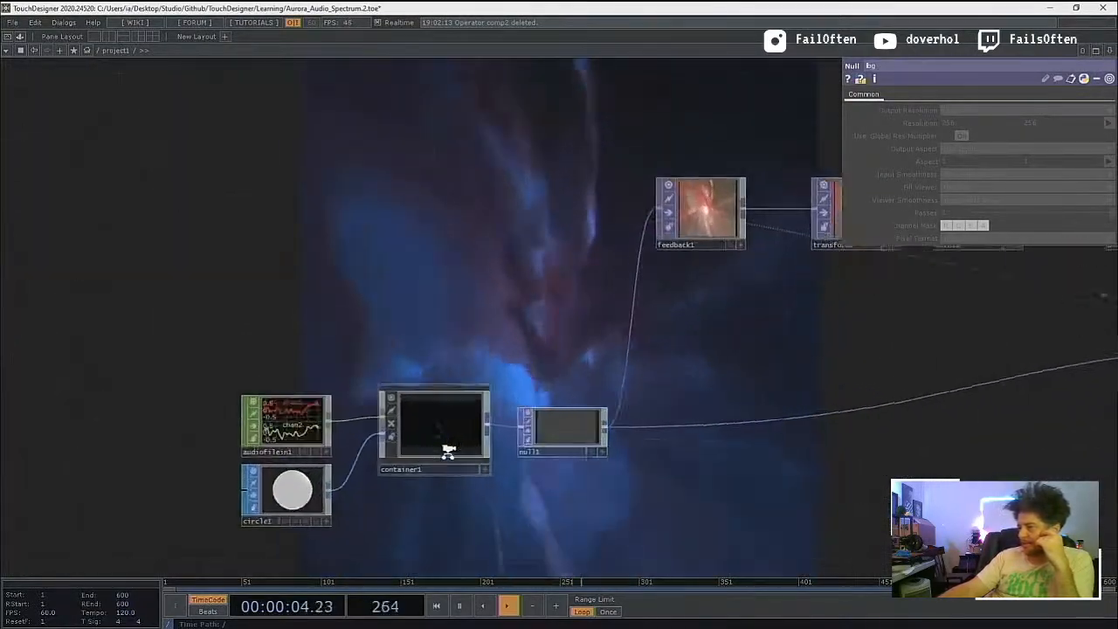
scroll(447, 453, "up", 3)
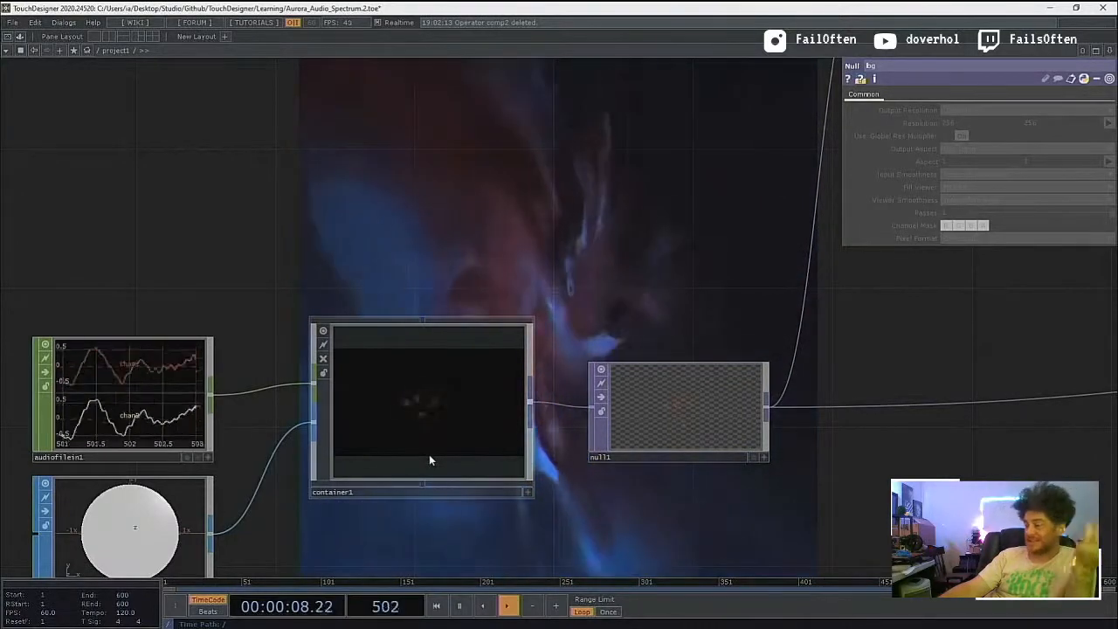
Step: Compare project1's root-level preview with the effects chain from comp1 through lookup1 to bg
scroll(429, 453, "down", 6)
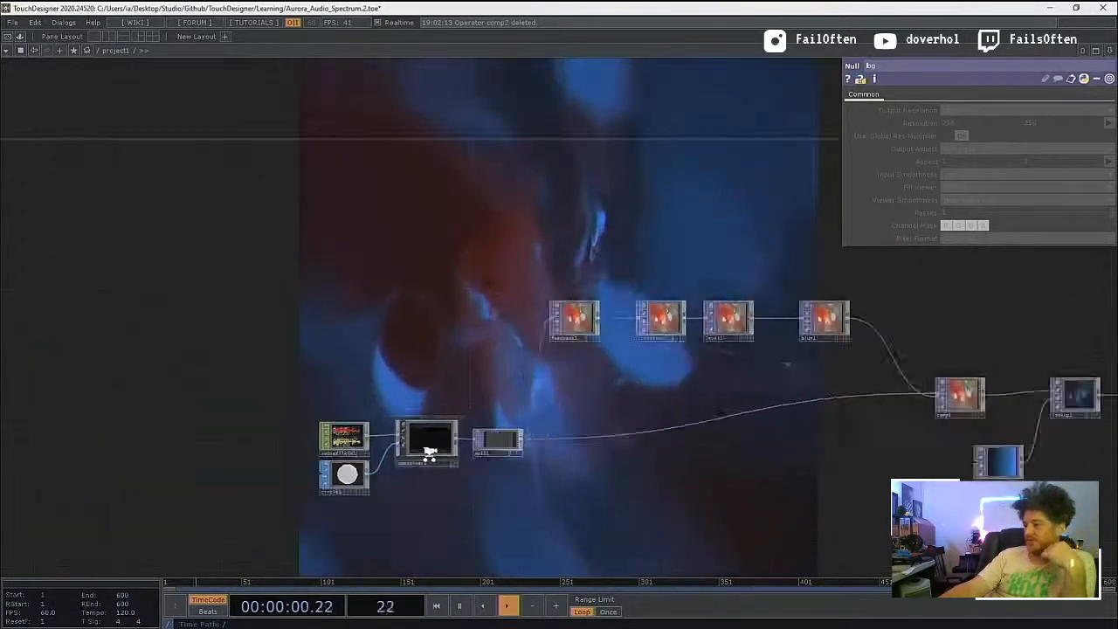
scroll(429, 453, "down", 8)
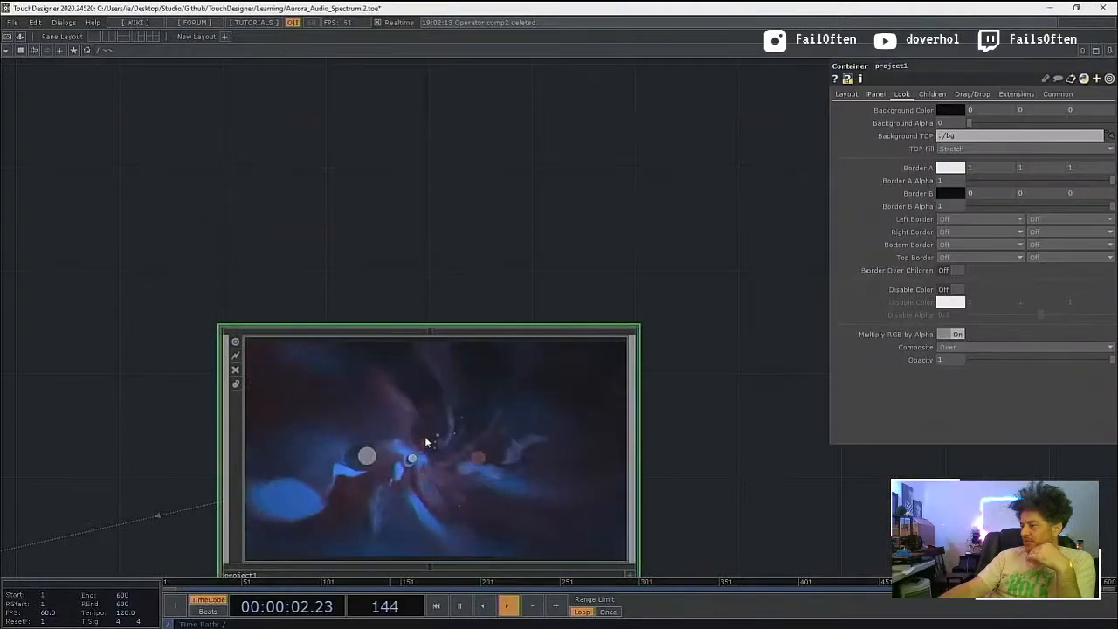
scroll(428, 443, "down", 4)
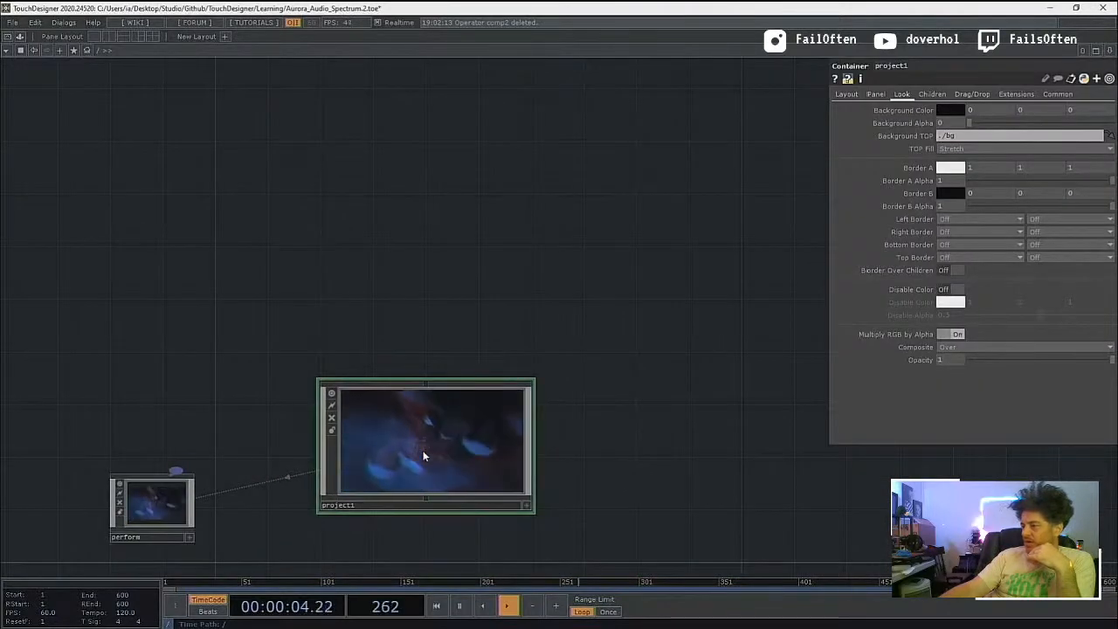
scroll(422, 455, "up", 6)
scroll(423, 454, "down", 5)
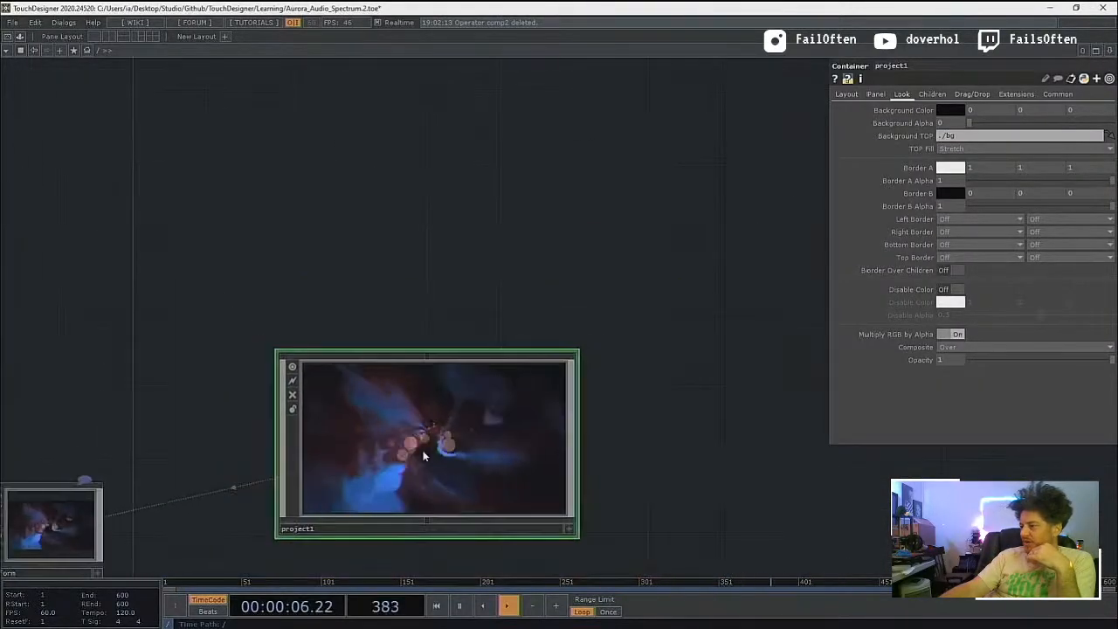
scroll(423, 454, "up", 10)
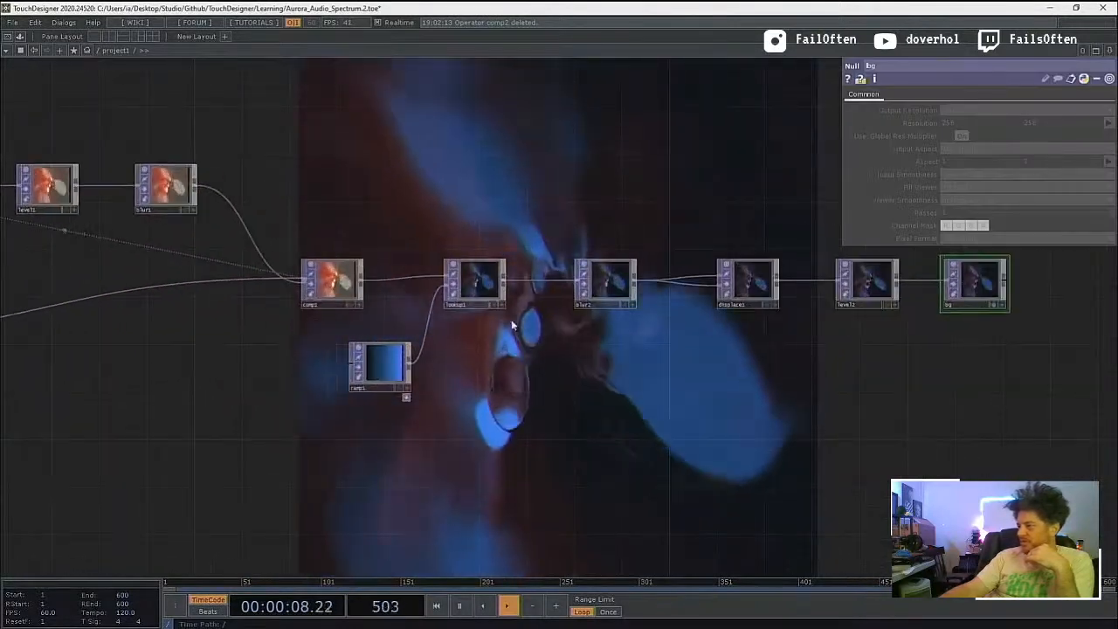
scroll(511, 326, "up", 3)
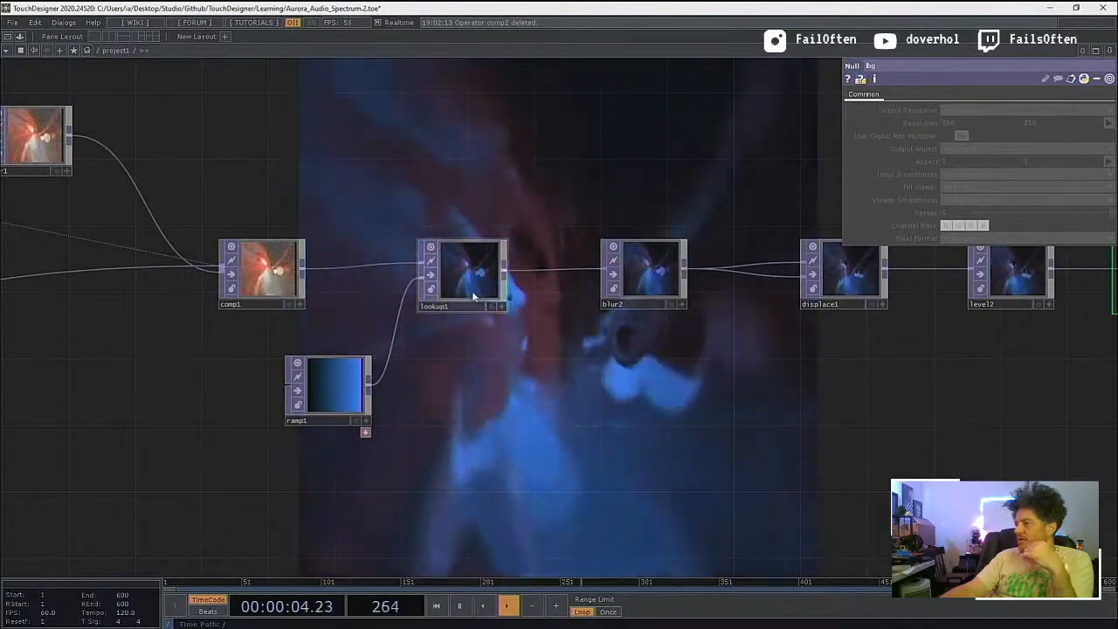
Step: Inspect the layout size of container1 and the output resolution settings of null1, feedback1 and transform2
left_click_drag(30, 393, 467, 377)
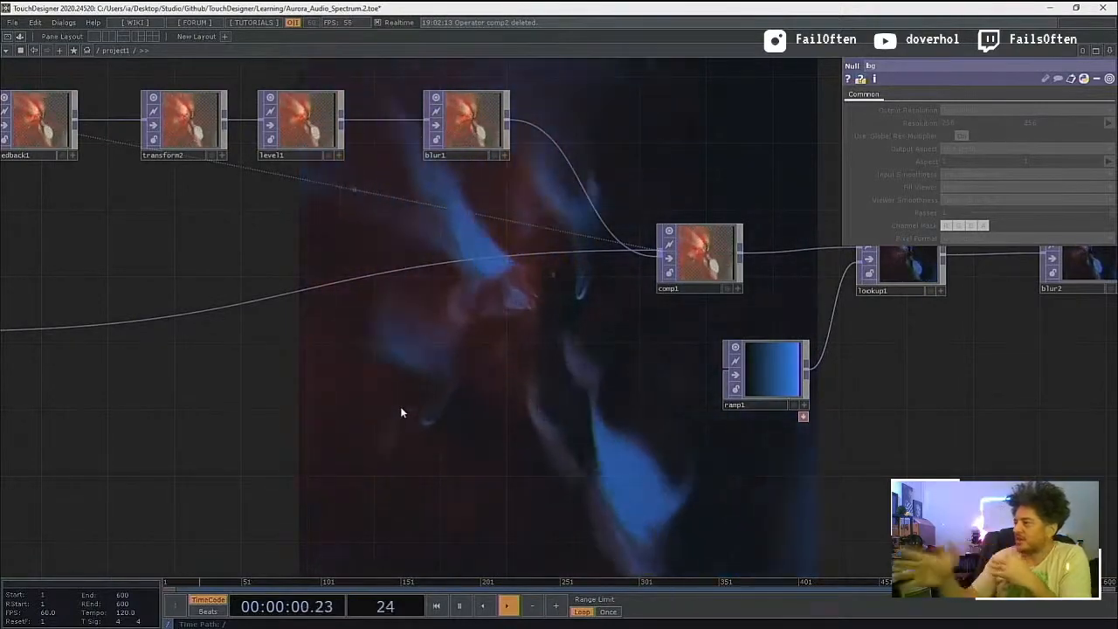
left_click_drag(94, 477, 525, 494)
left_click(210, 357)
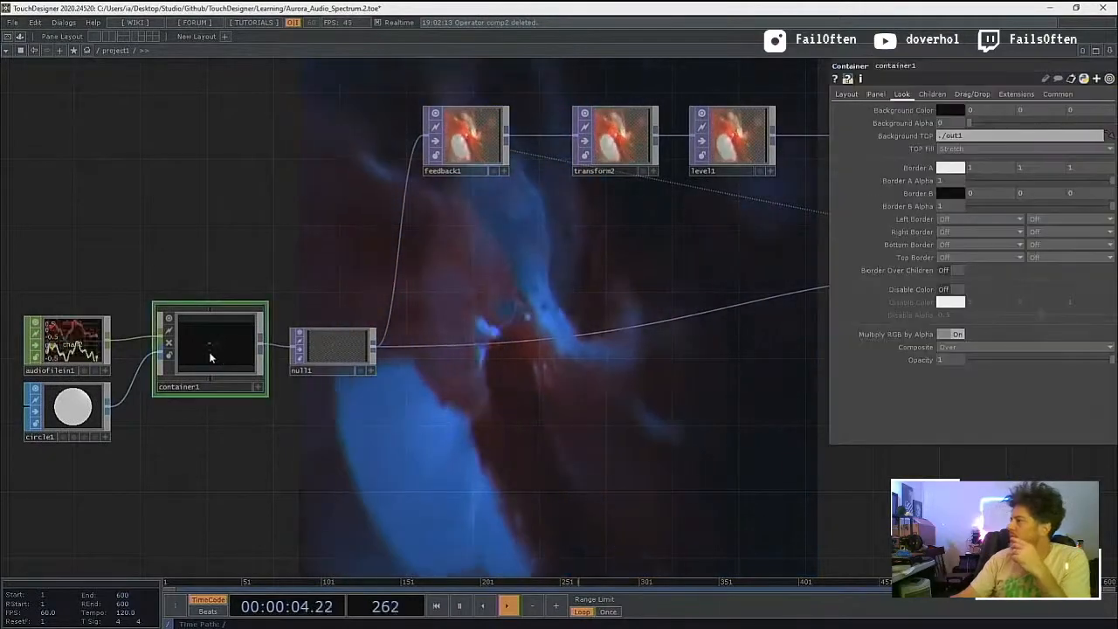
left_click(847, 94)
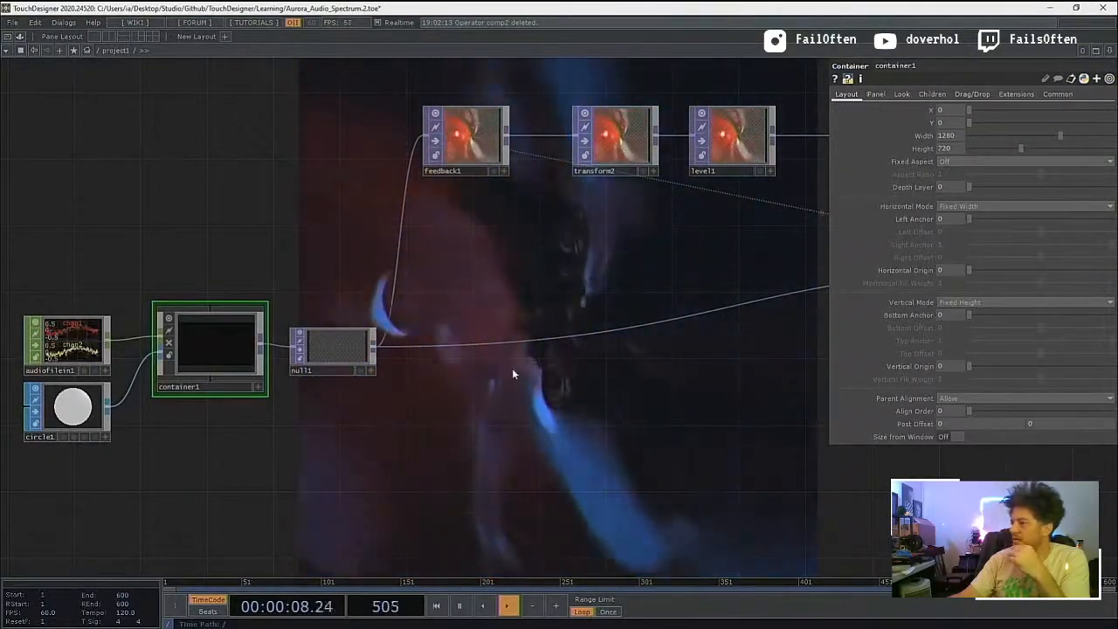
left_click(341, 335)
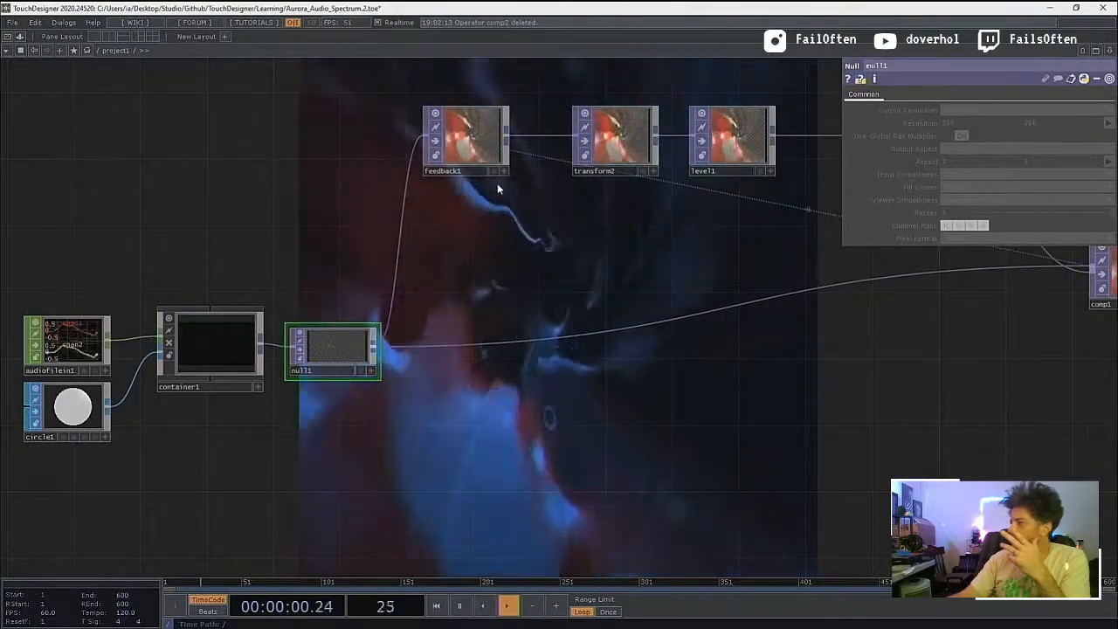
left_click(468, 139)
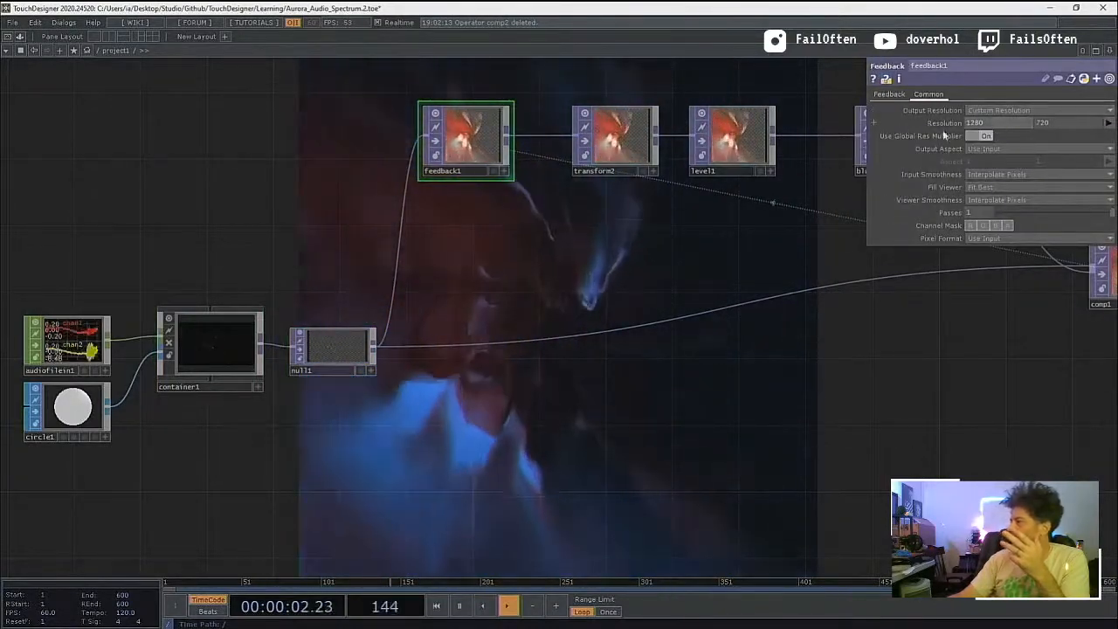
left_click(615, 140)
left_click_drag(463, 141, 496, 158)
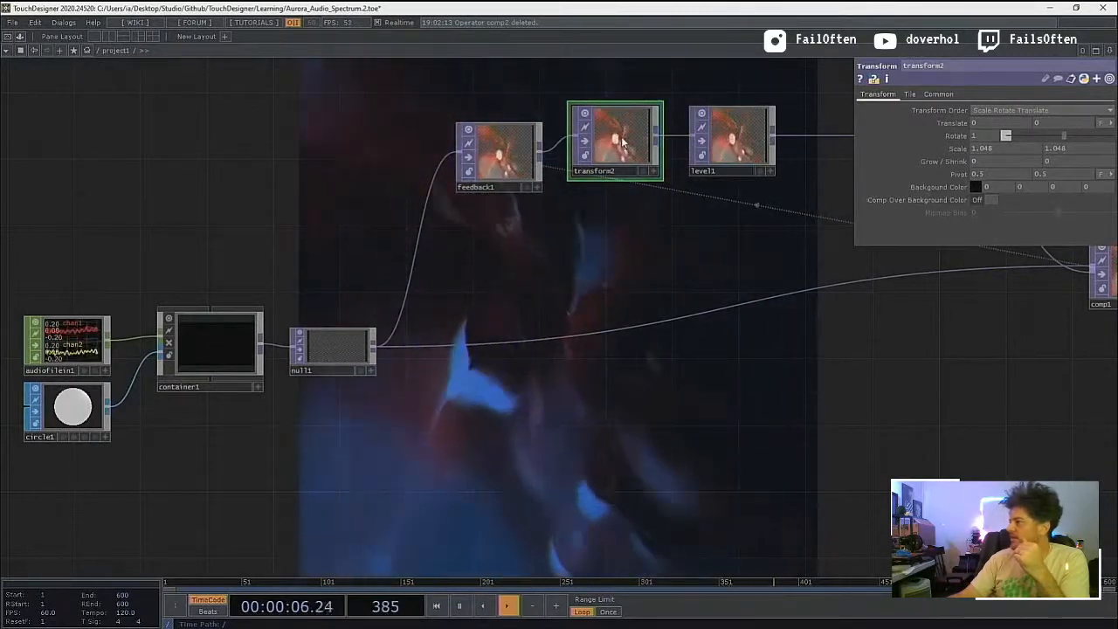
left_click(938, 94)
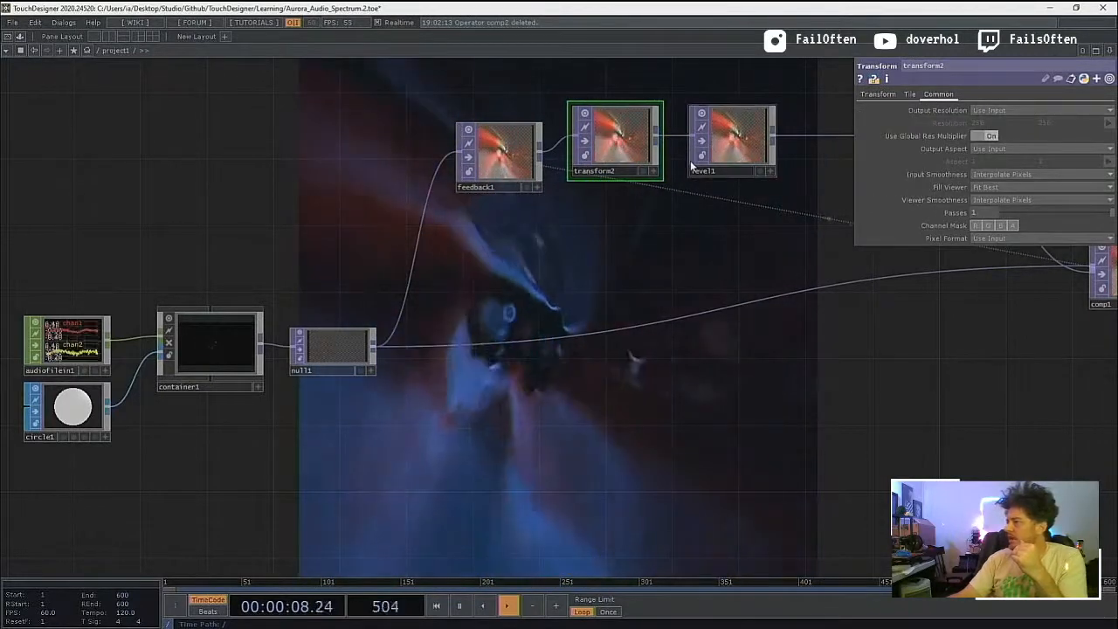
Step: Reposition feedback1, and move audiofilein1, circle1, container1 and null1 as a group below the feedback chain
left_click_drag(499, 145, 496, 216)
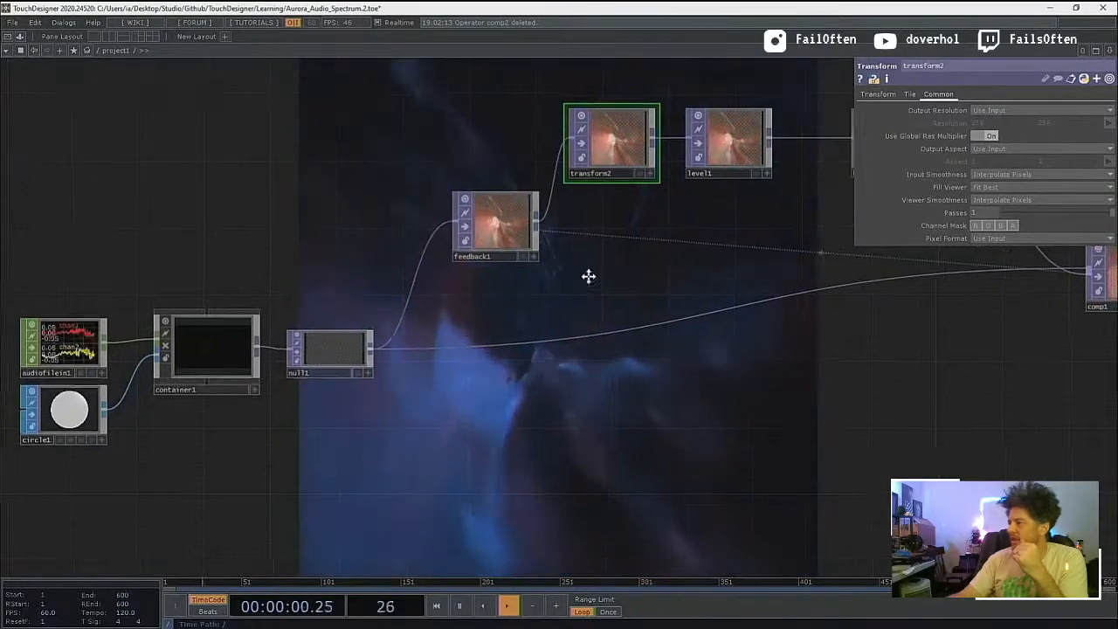
left_click_drag(589, 276, 442, 305)
scroll(442, 299, "down", 5)
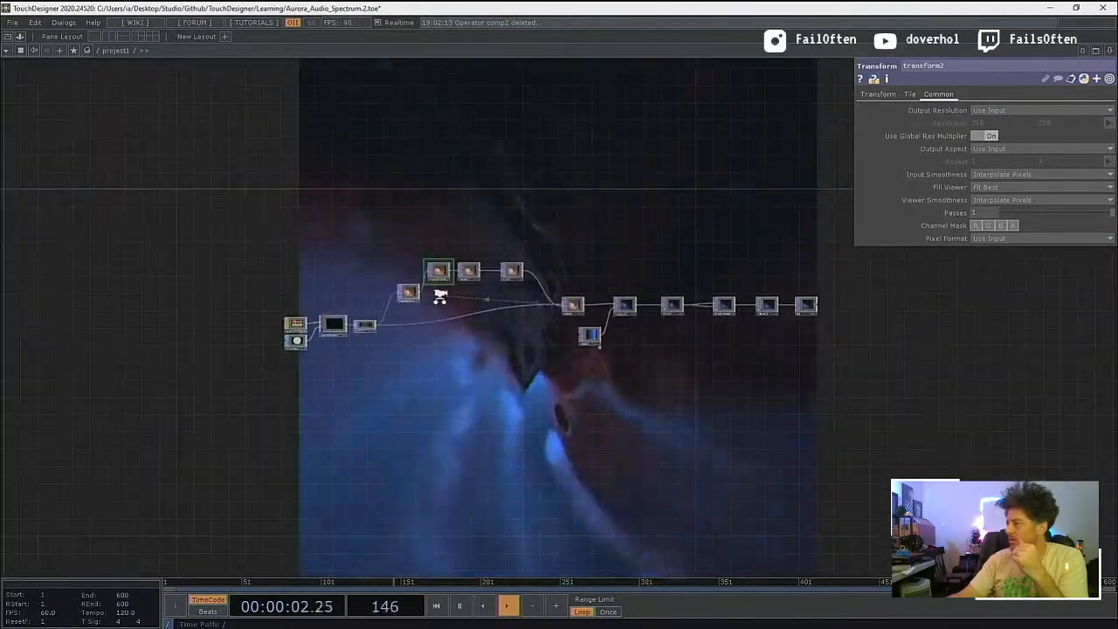
scroll(439, 297, "up", 5)
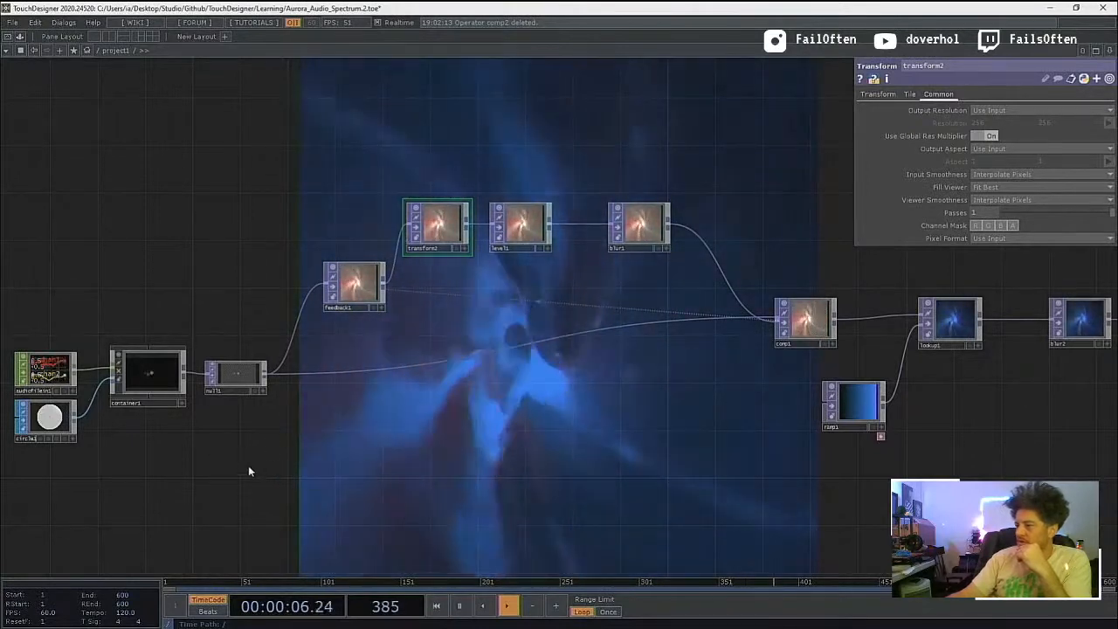
right_click_drag(264, 470, 25, 342)
left_click_drag(37, 374, 35, 279)
left_click_drag(100, 441, 297, 478)
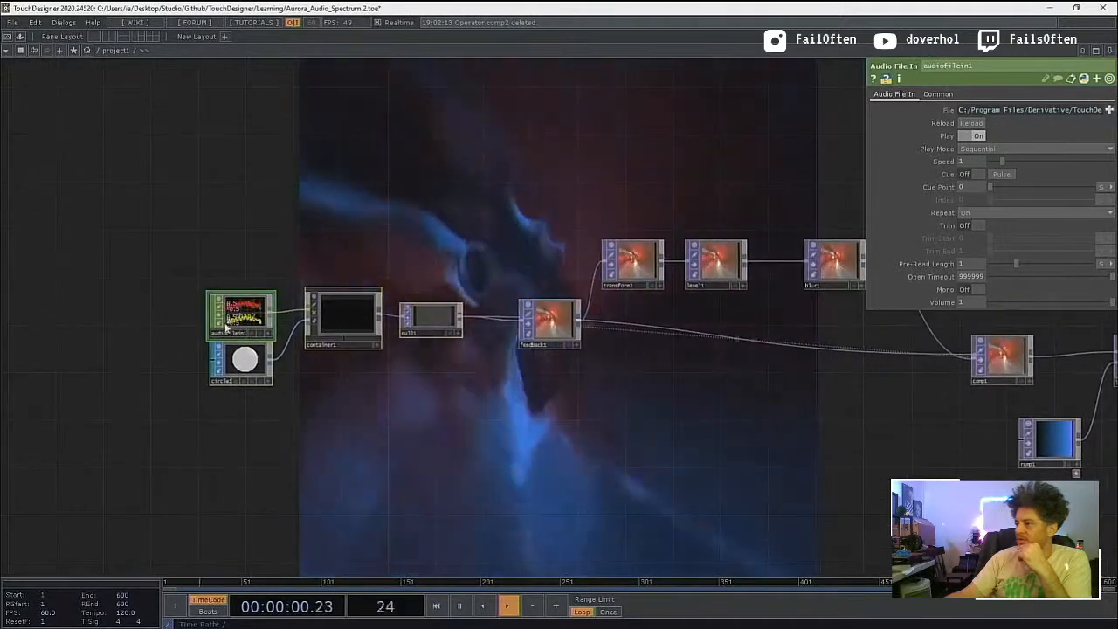
left_click_drag(227, 326, 239, 433)
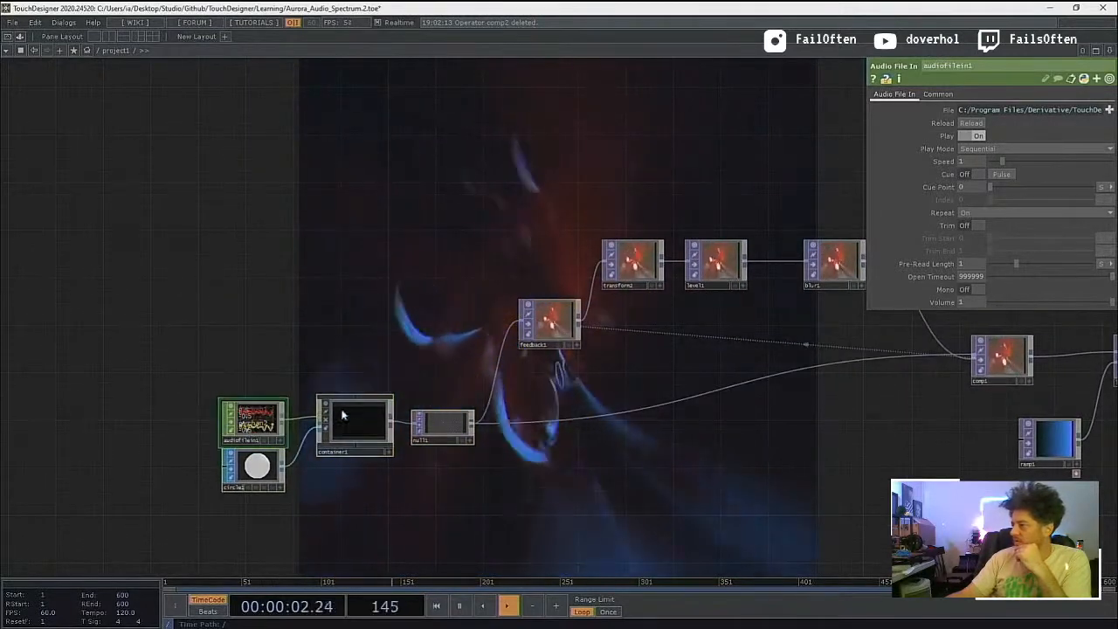
Step: Line feedback1 up beside transform2 and space audiofilein1 and circle1 farther apart vertically
left_click_drag(543, 317, 533, 268)
left_click_drag(494, 374, 400, 350)
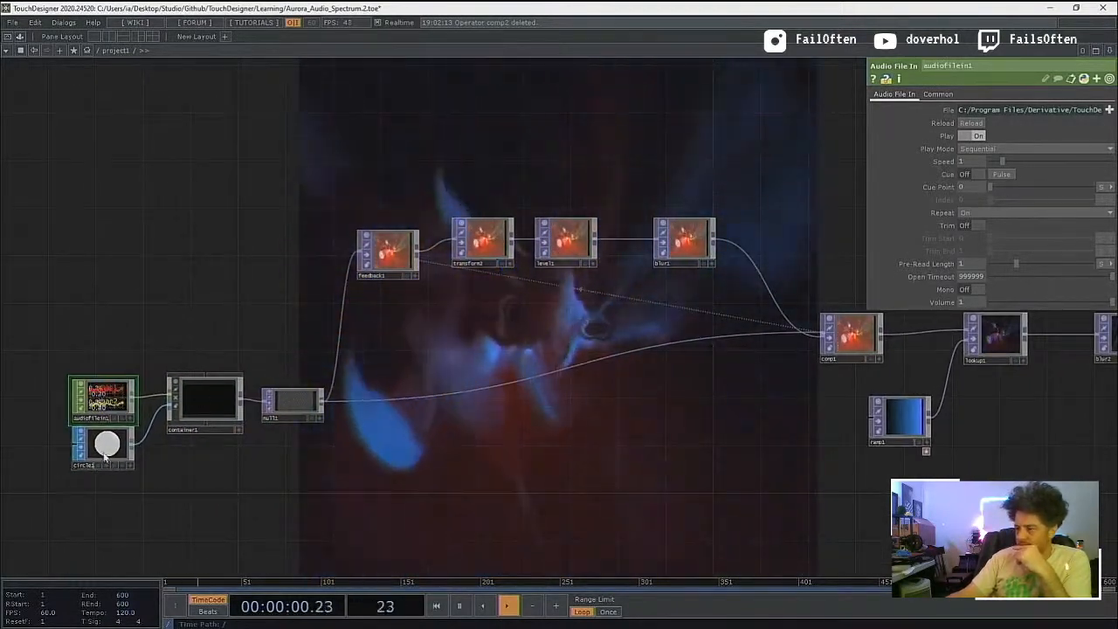
left_click_drag(118, 446, 118, 469)
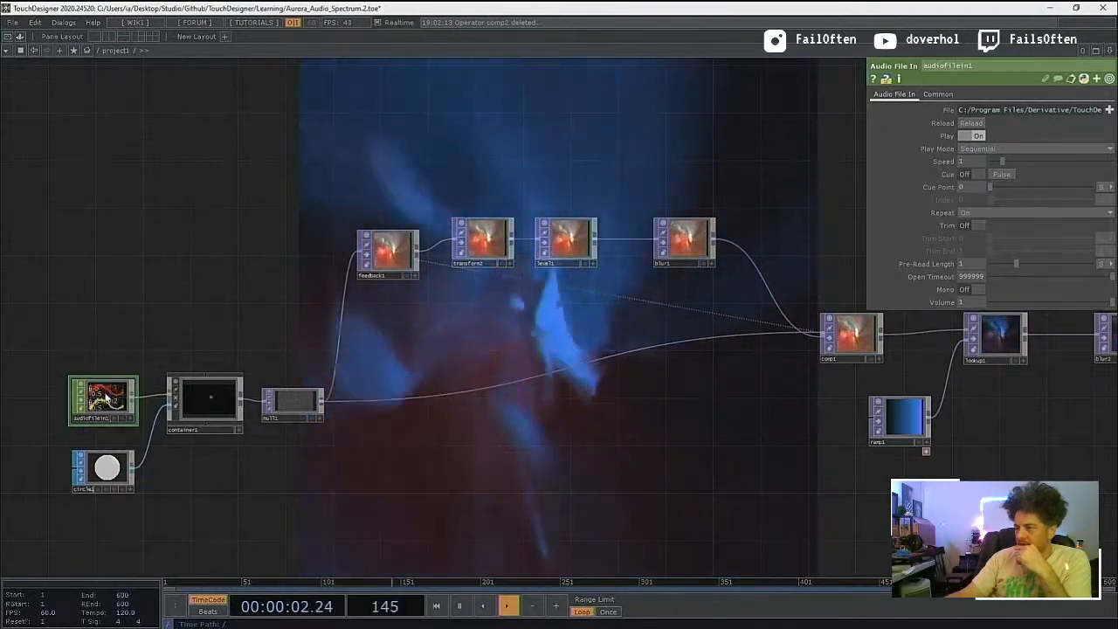
left_click_drag(105, 398, 103, 373)
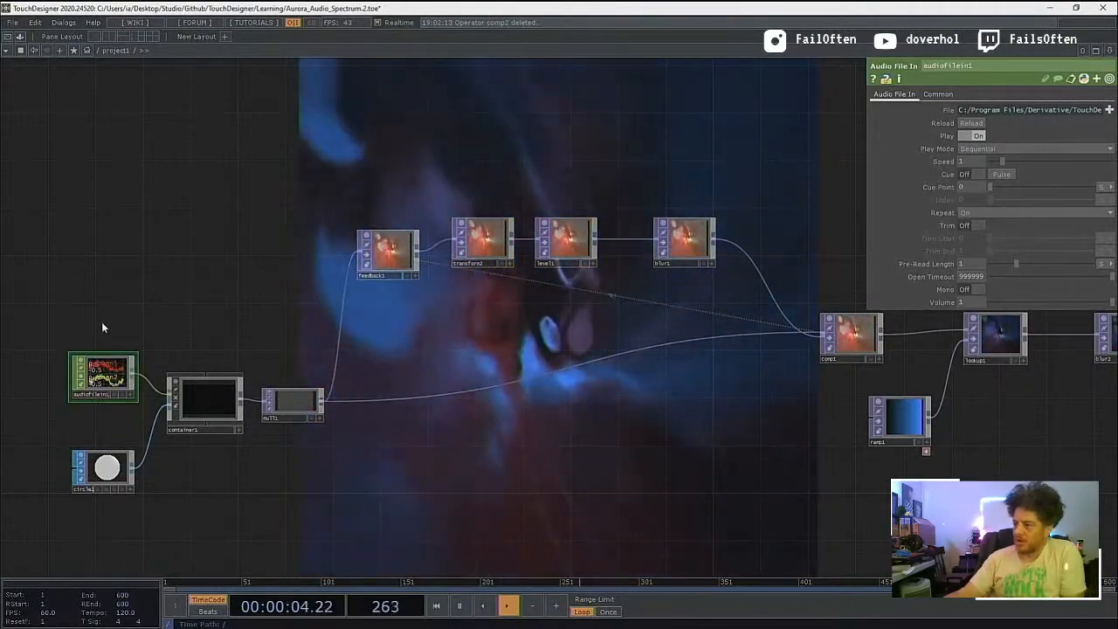
scroll(110, 314, "up", 5)
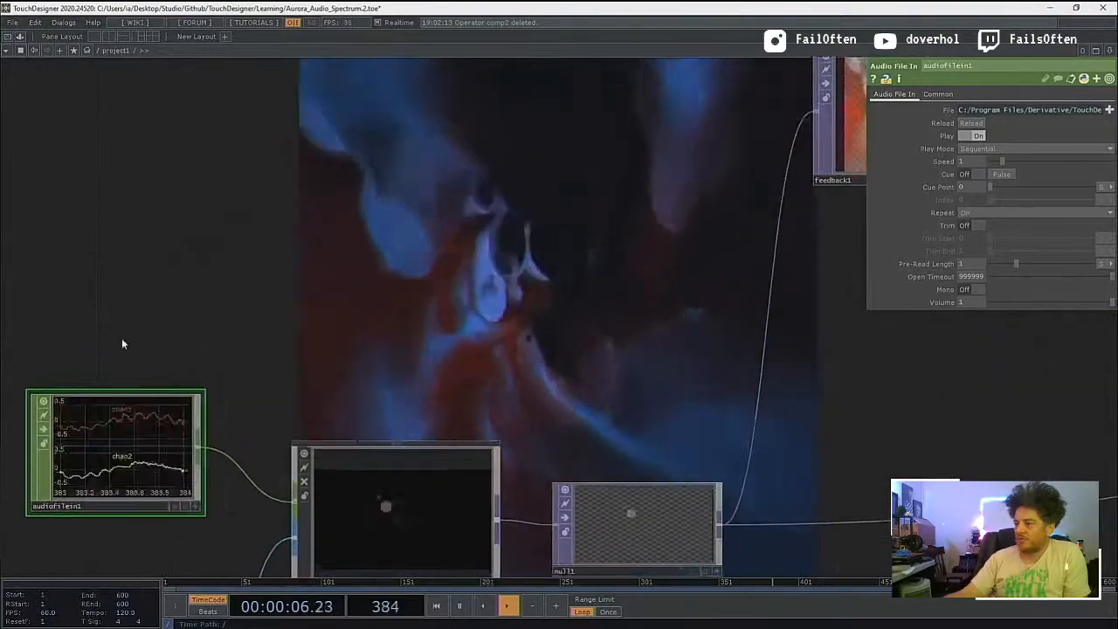
left_click_drag(122, 343, 185, 125)
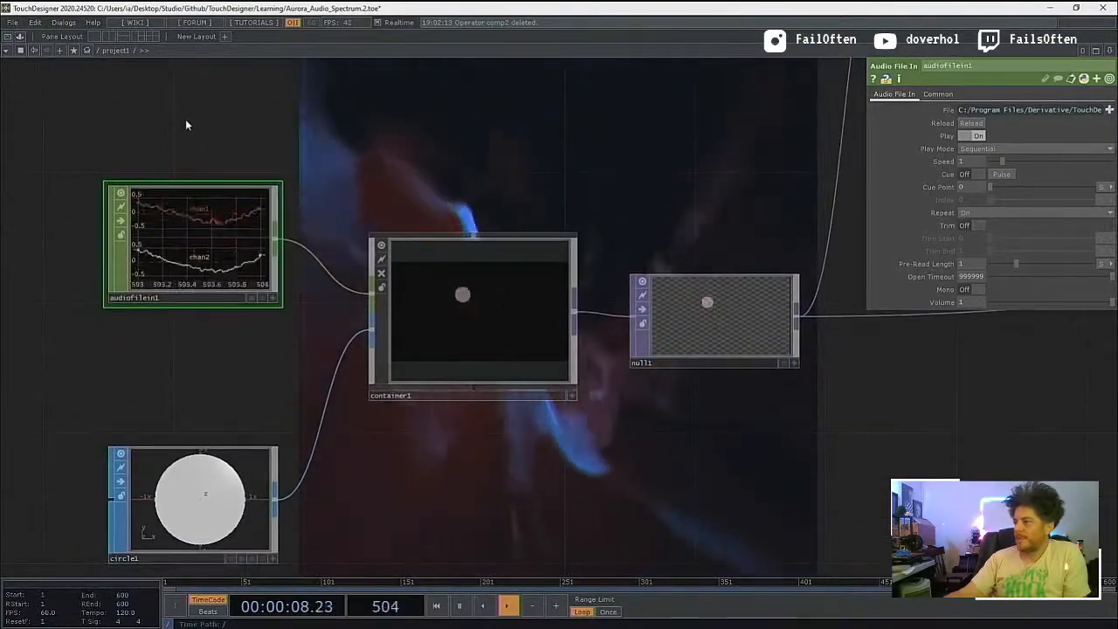
scroll(185, 125, "down", 2)
key("Tab")
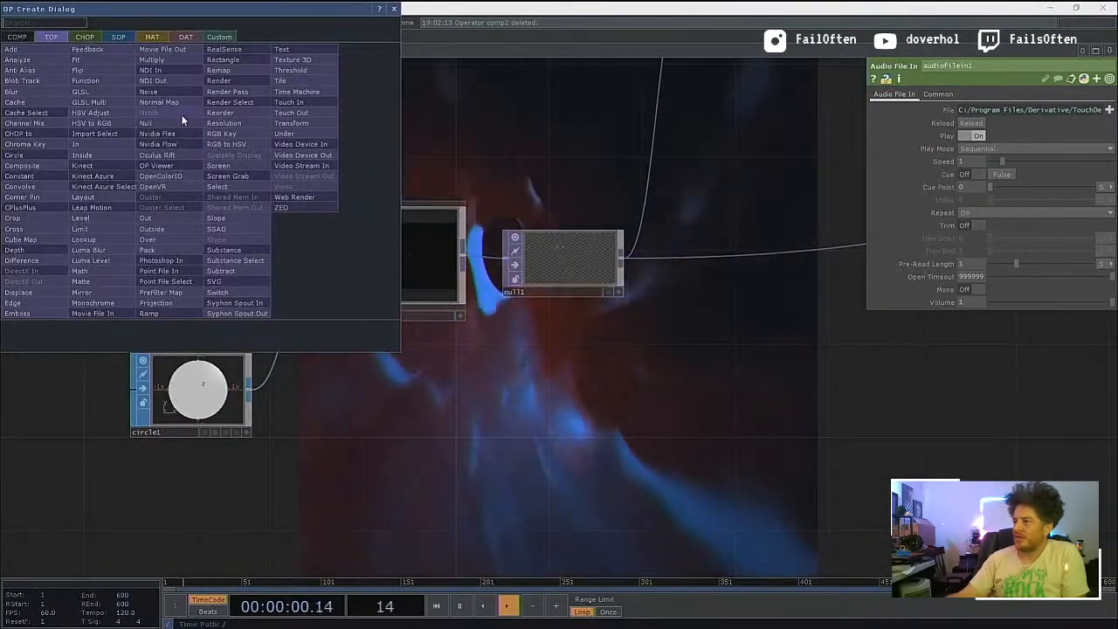
left_click(84, 38)
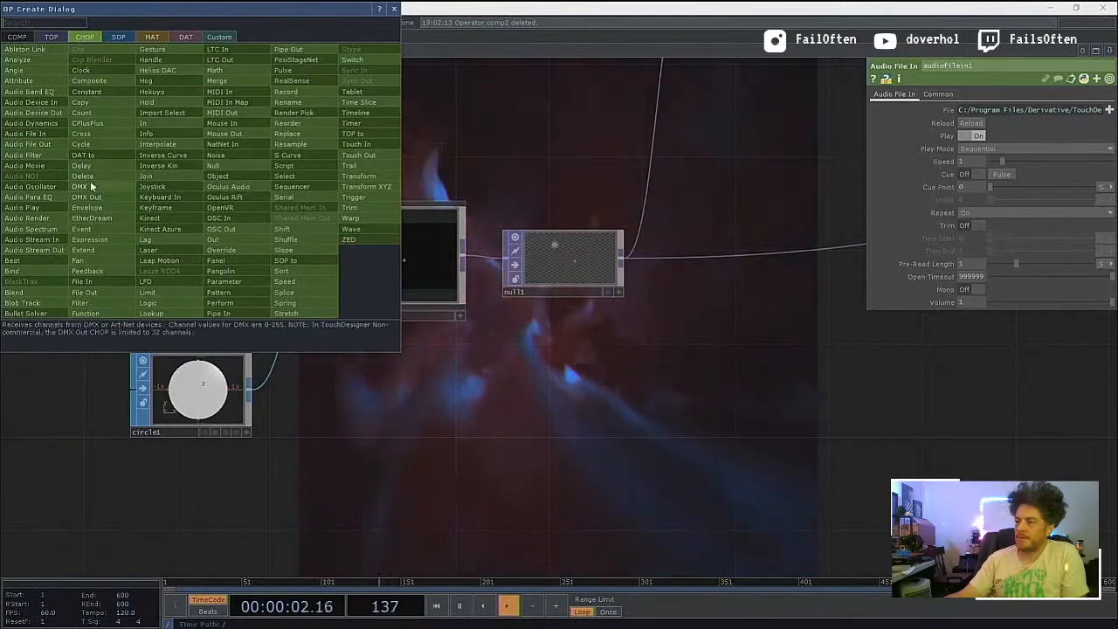
left_click(45, 113)
key("Escape")
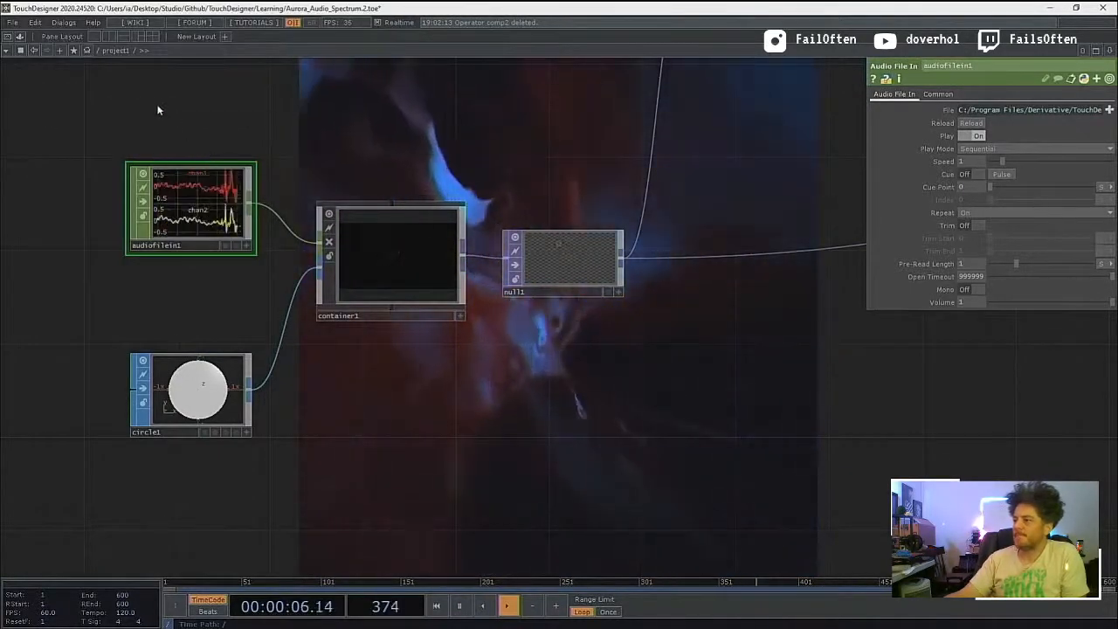
Step: Add an Audio Device In CHOP above audiofilein1 and wire it into container1's audio input in place of audiofilein1
key("Tab")
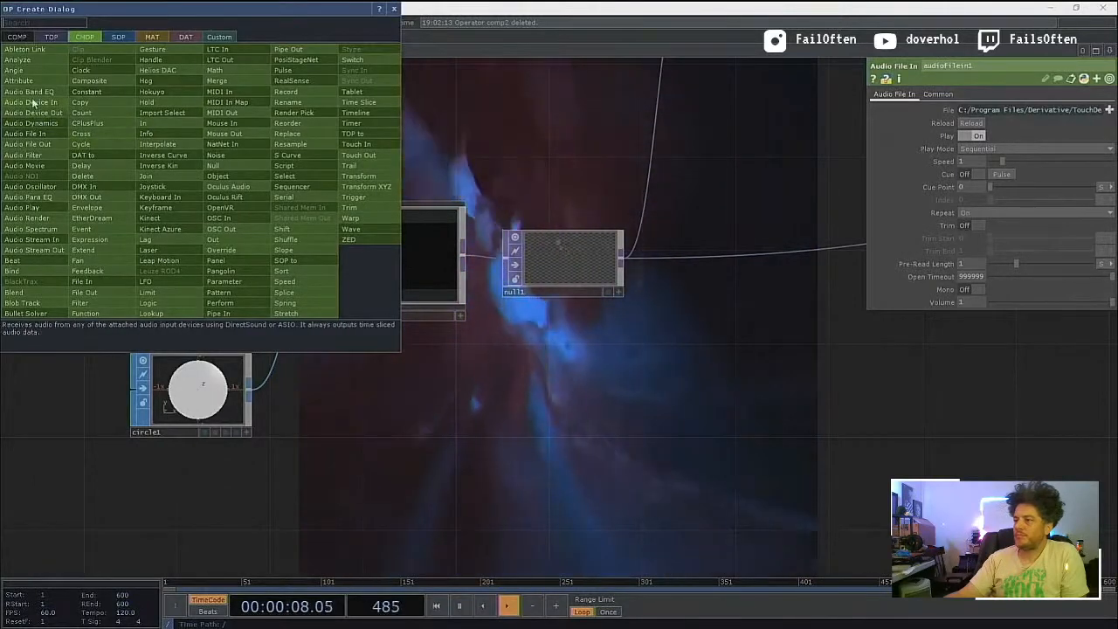
left_click(32, 103)
left_click(175, 102)
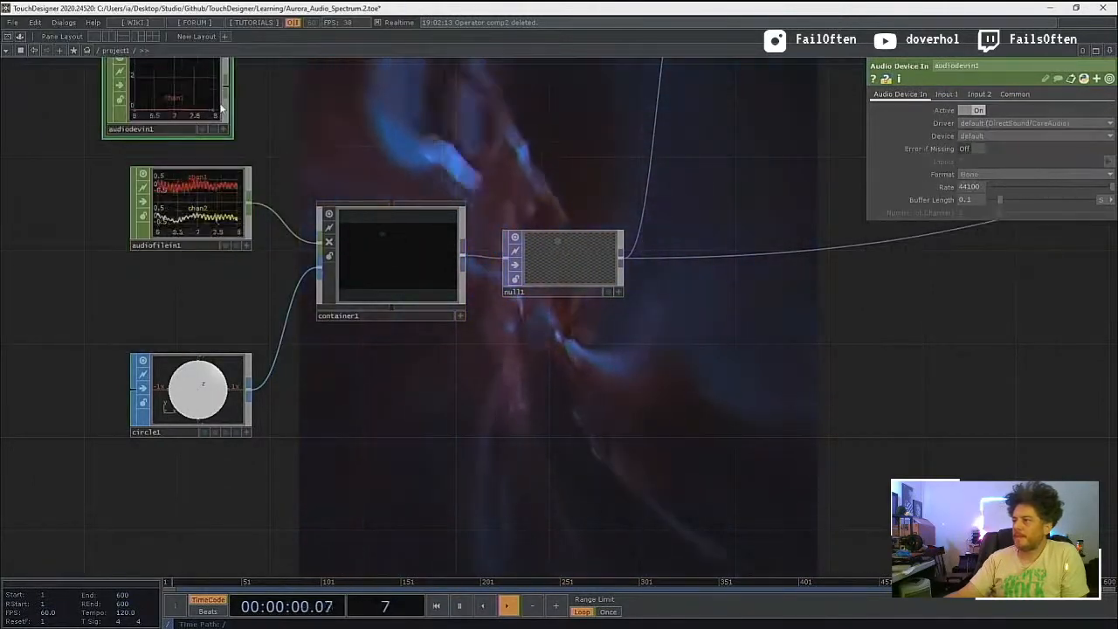
left_click_drag(228, 86, 321, 237)
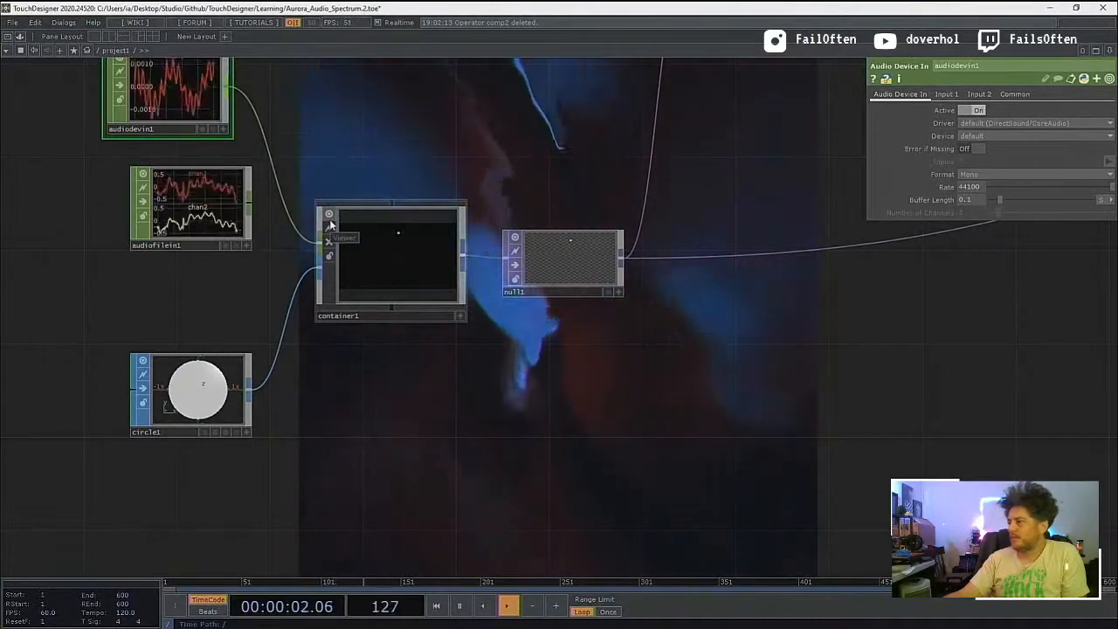
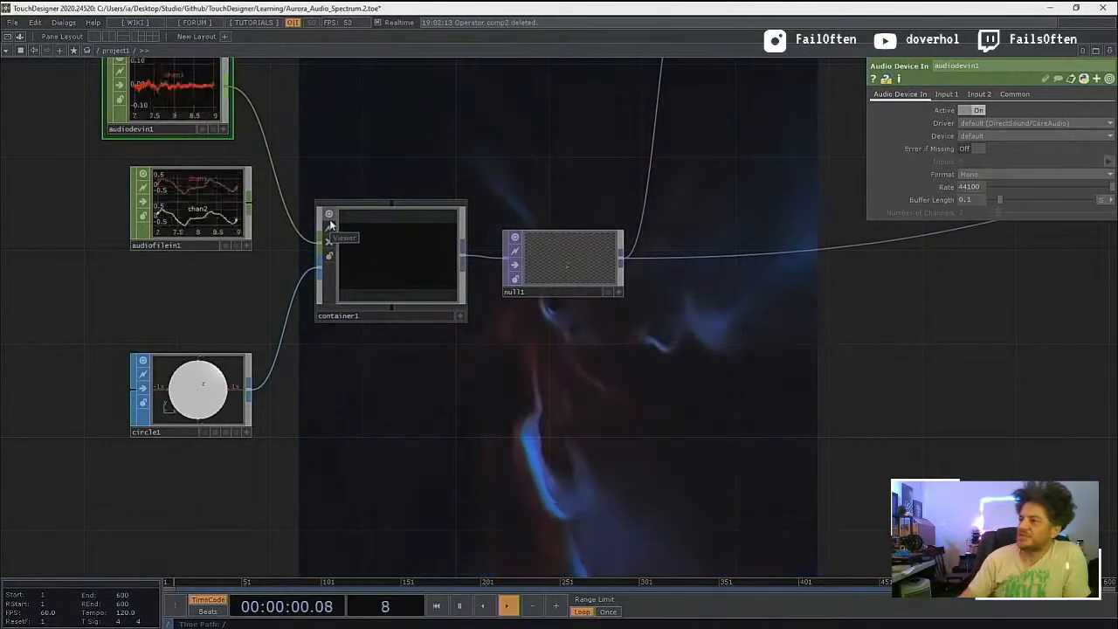
Step: Align audiofilein1 under audiodevin1 and wire it into container1's audio input in place of audiodevin1
left_click_drag(288, 124, 306, 242)
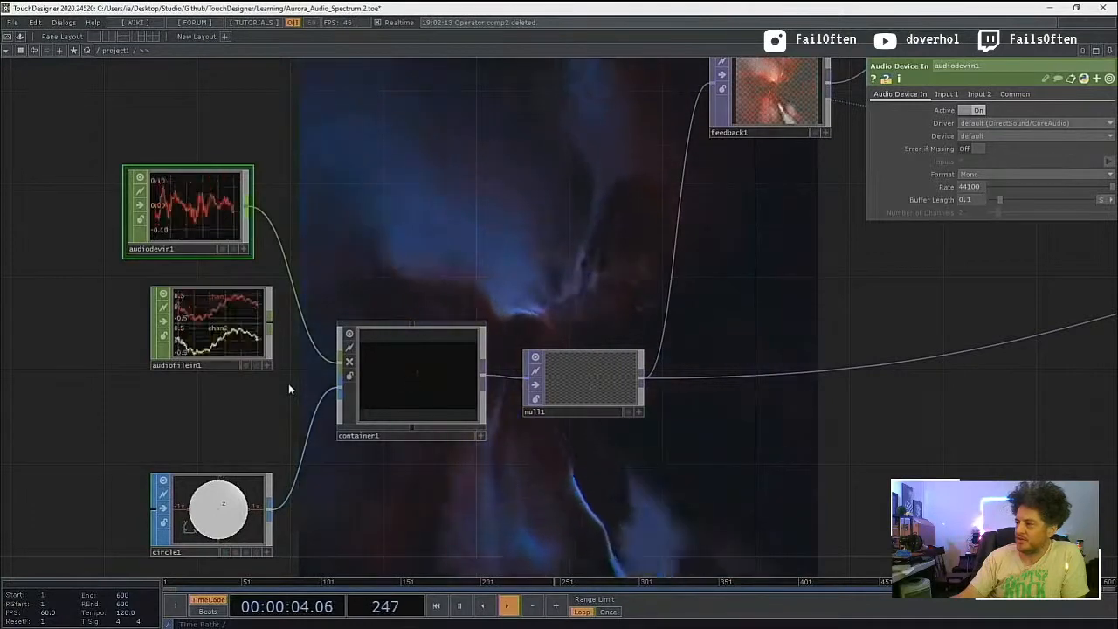
left_click(269, 325)
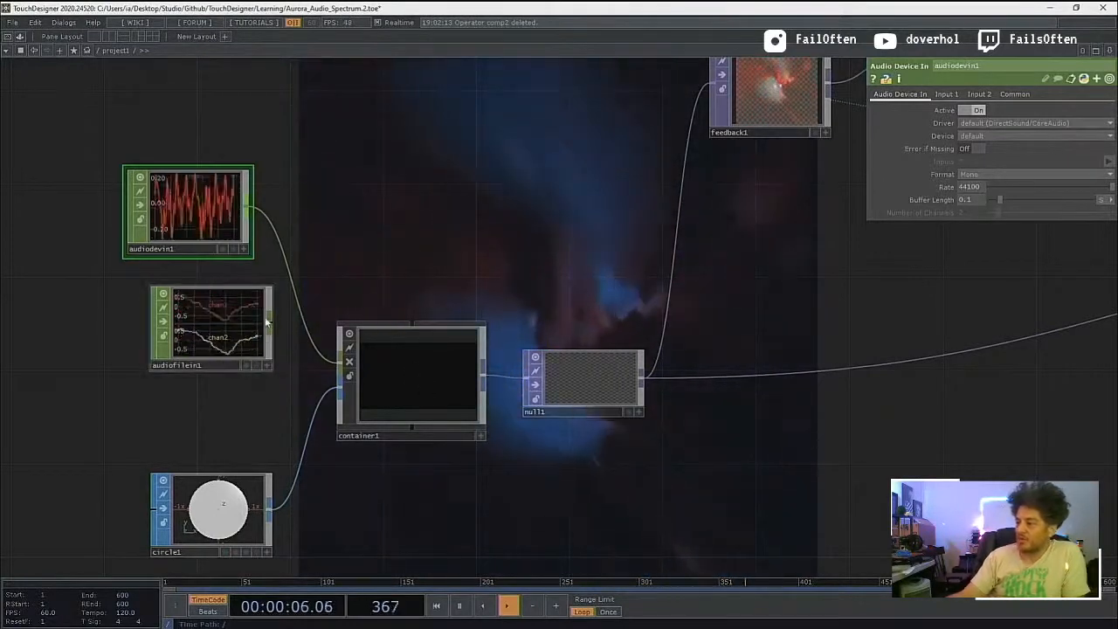
left_click(308, 356)
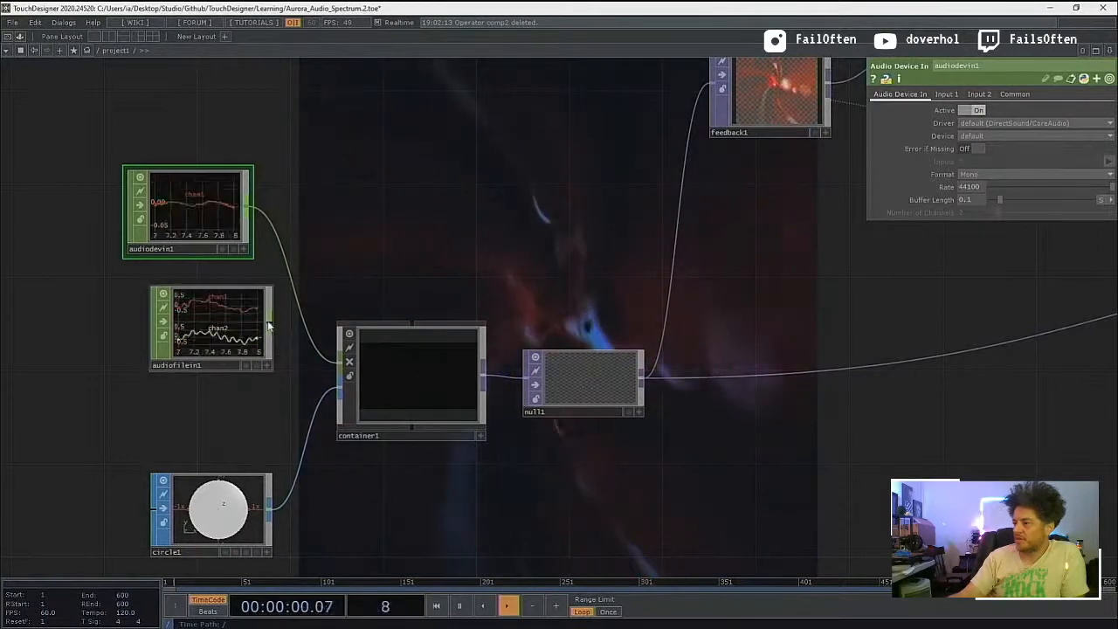
left_click_drag(269, 325, 249, 327)
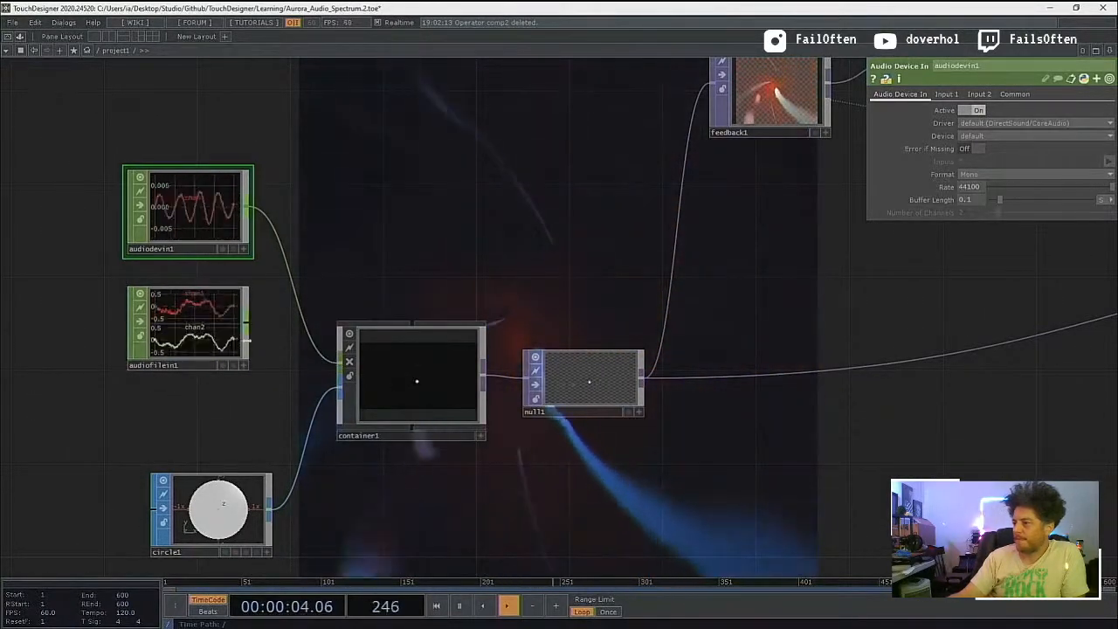
left_click(344, 363)
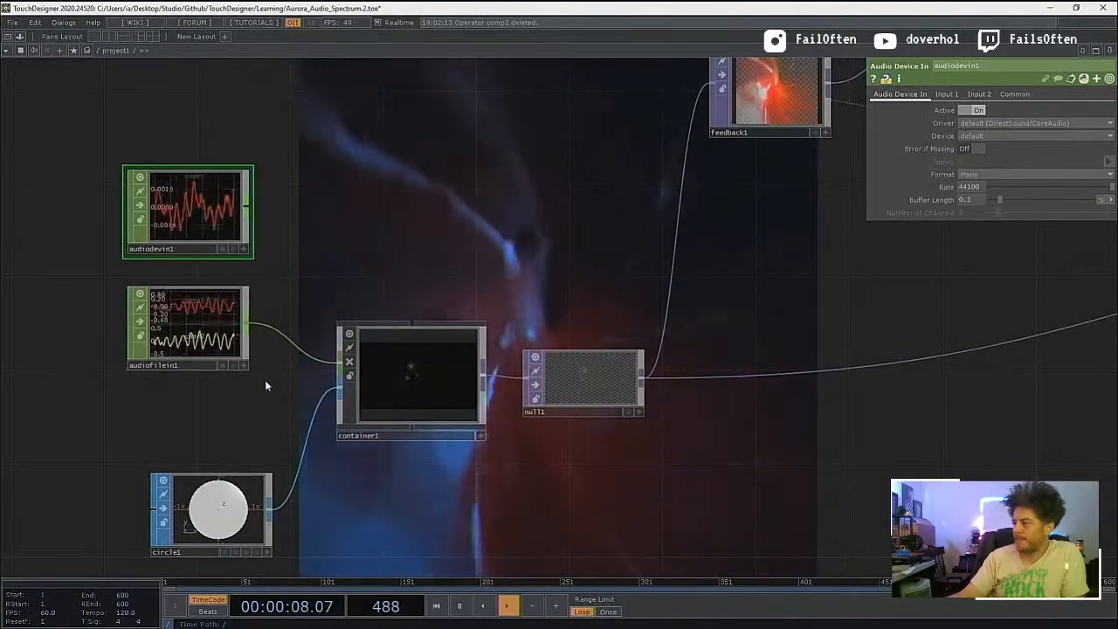
Step: Move circle1 closer beneath audiofilein1 and line it up with the audio sources
left_click_drag(254, 383, 228, 382)
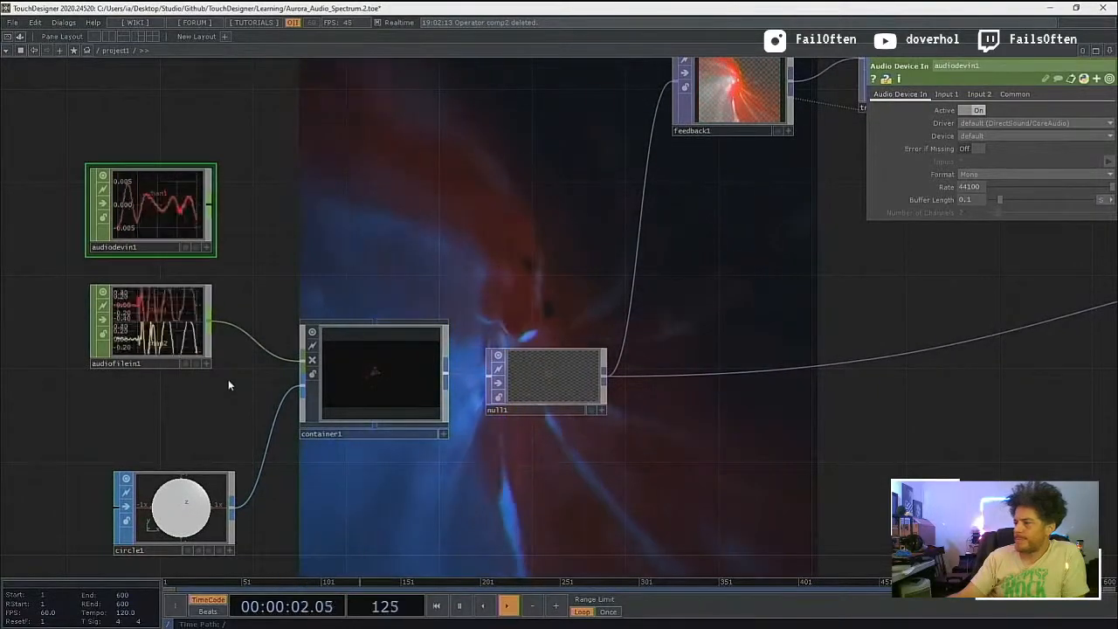
scroll(214, 382, "down", 3)
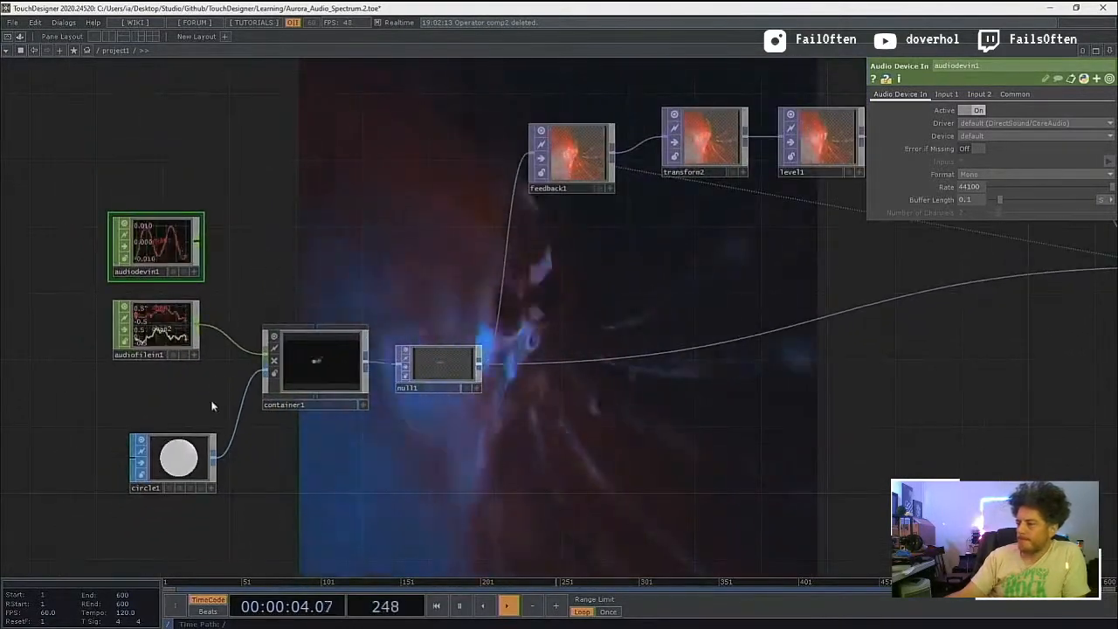
left_click_drag(175, 463, 158, 431)
Step: Add a Rectangle SOP below circle1 and wire it into container1's geometry input in place of circle1
key("Tab")
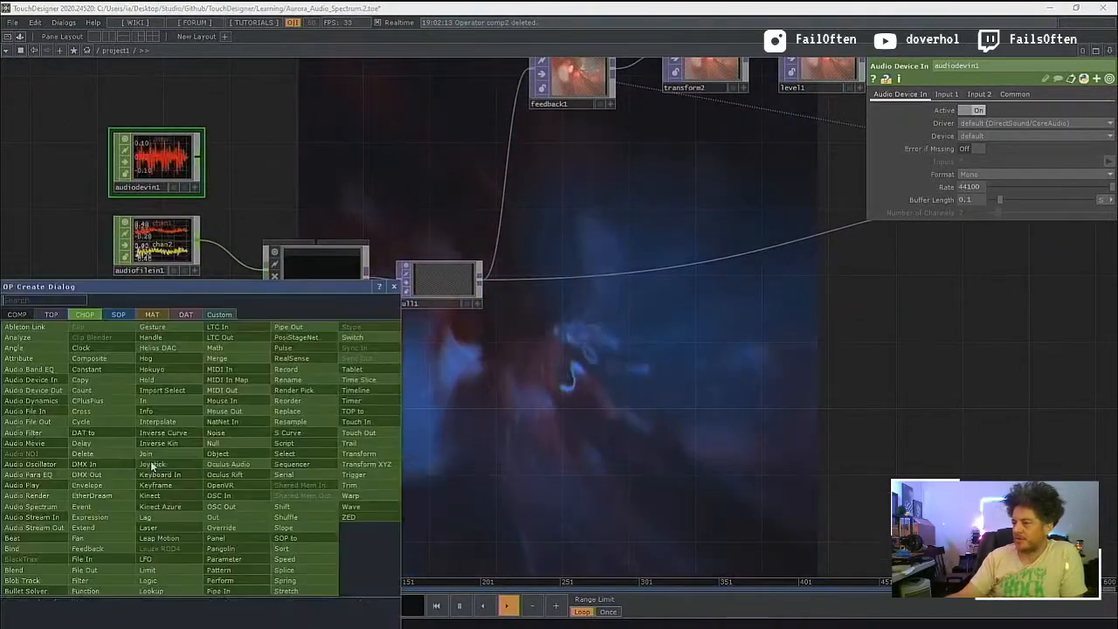
key("Tab")
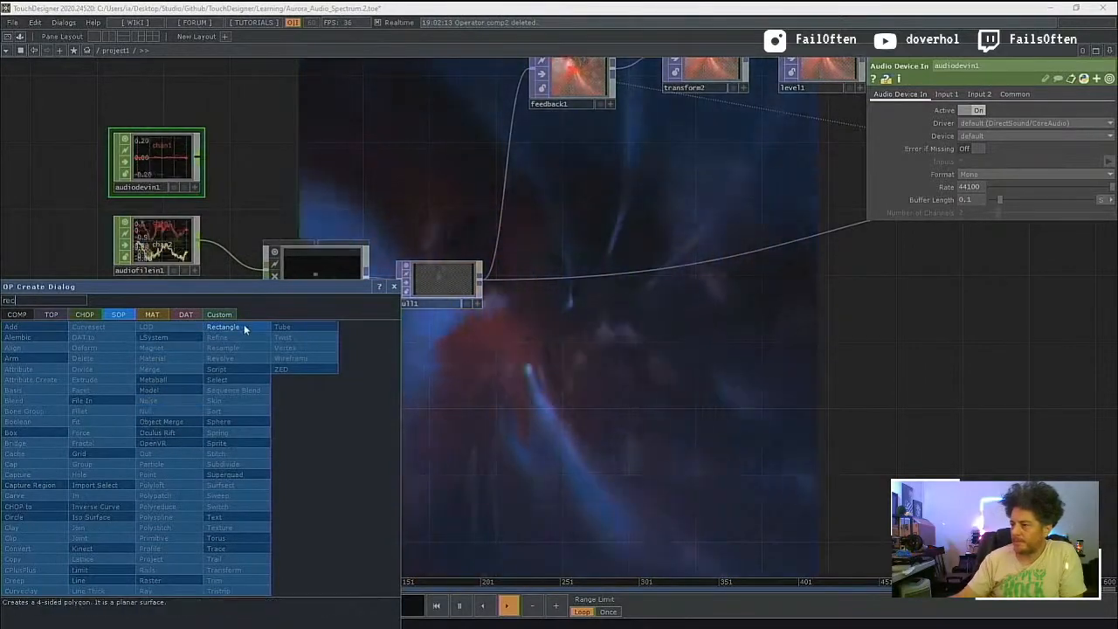
left_click(244, 327)
left_click(144, 432)
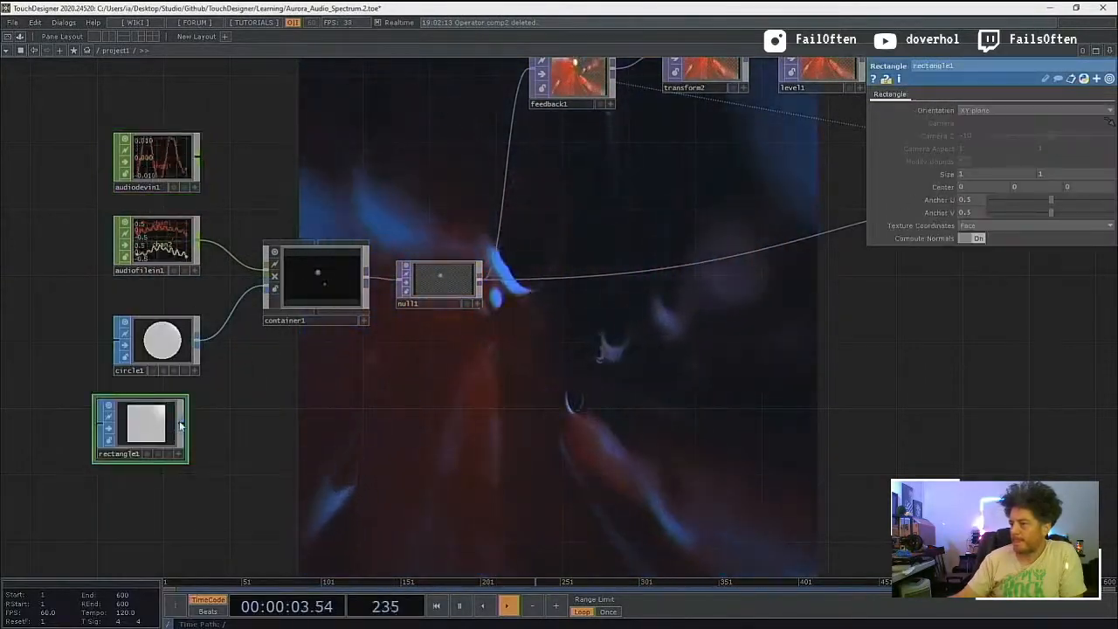
left_click(182, 425)
left_click(269, 289)
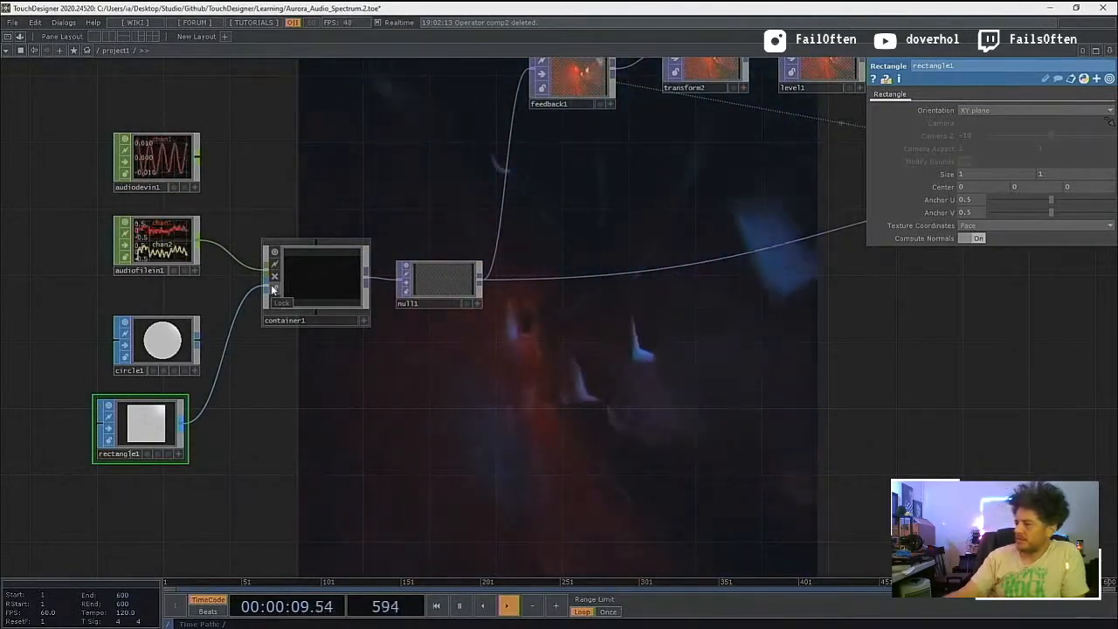
Step: Go up to the root network and examine project1's rendered output at different magnifications
scroll(318, 271, "down", 10)
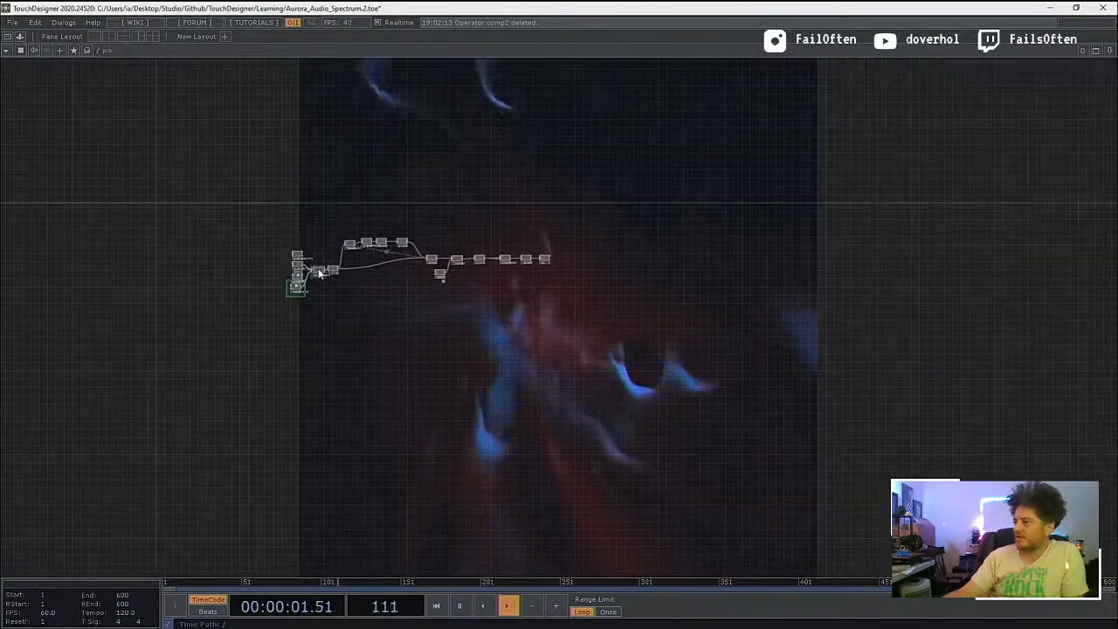
key("p")
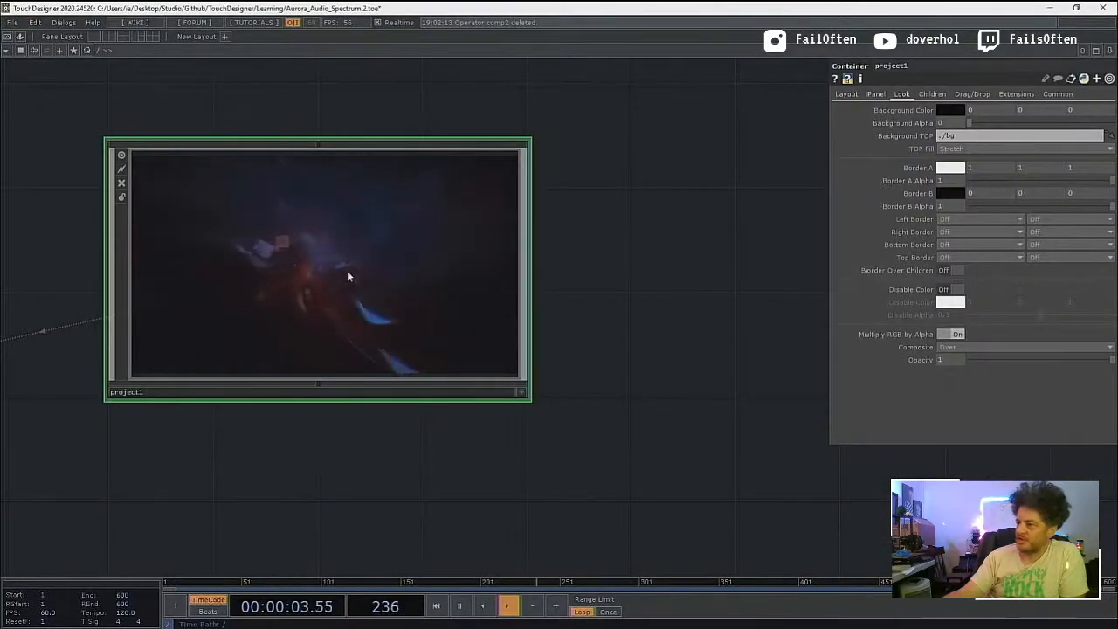
scroll(290, 276, "up", 5)
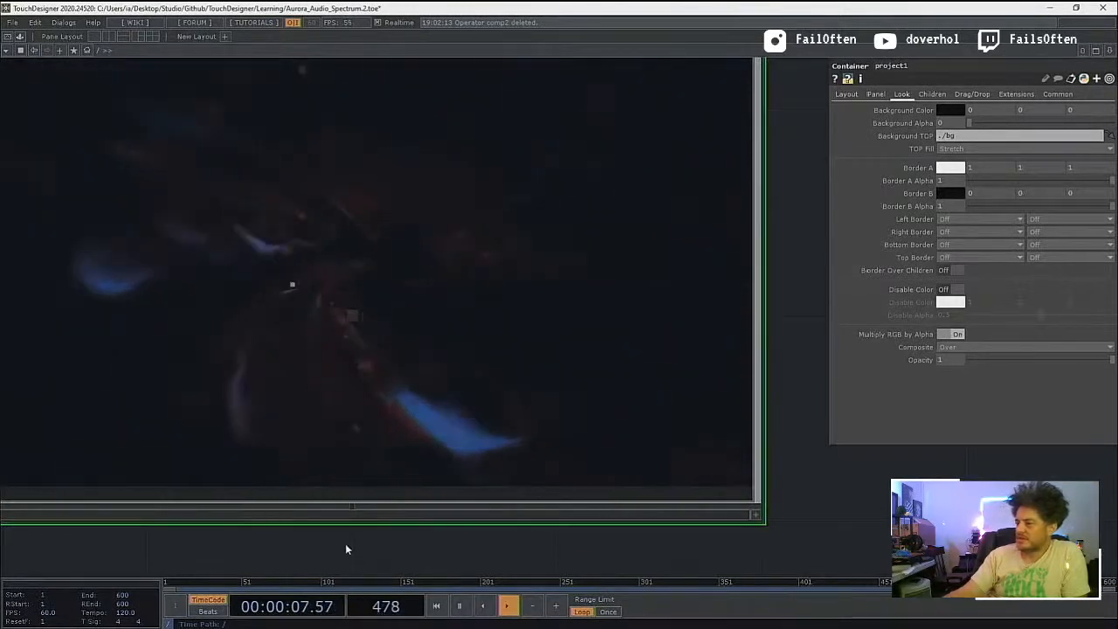
scroll(393, 437, "up", 5)
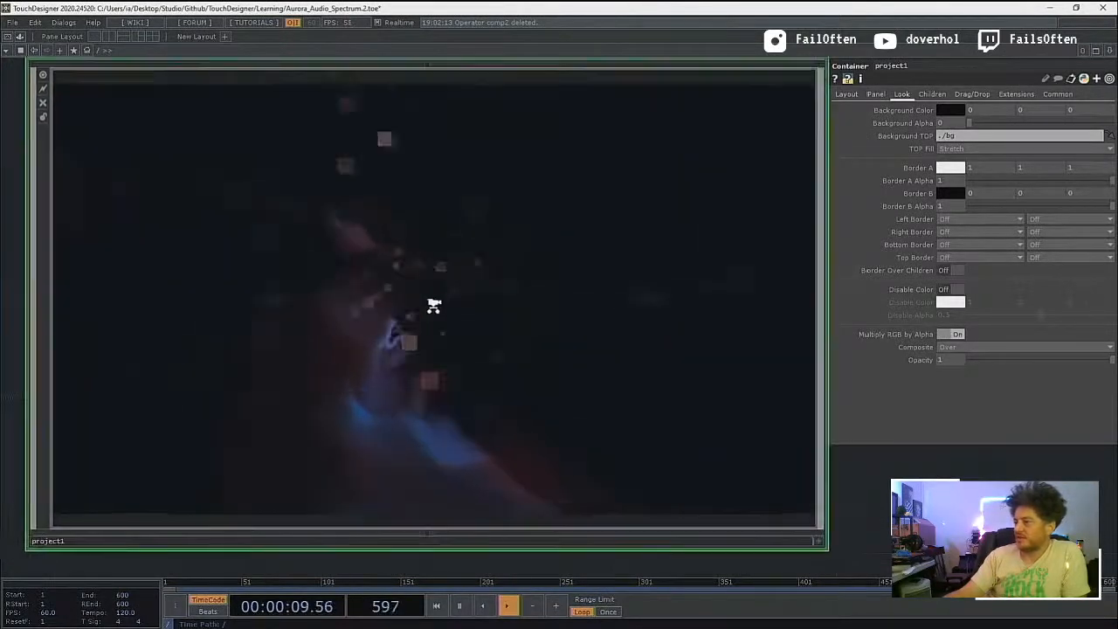
scroll(384, 262, "up", 3)
scroll(382, 254, "down", 2)
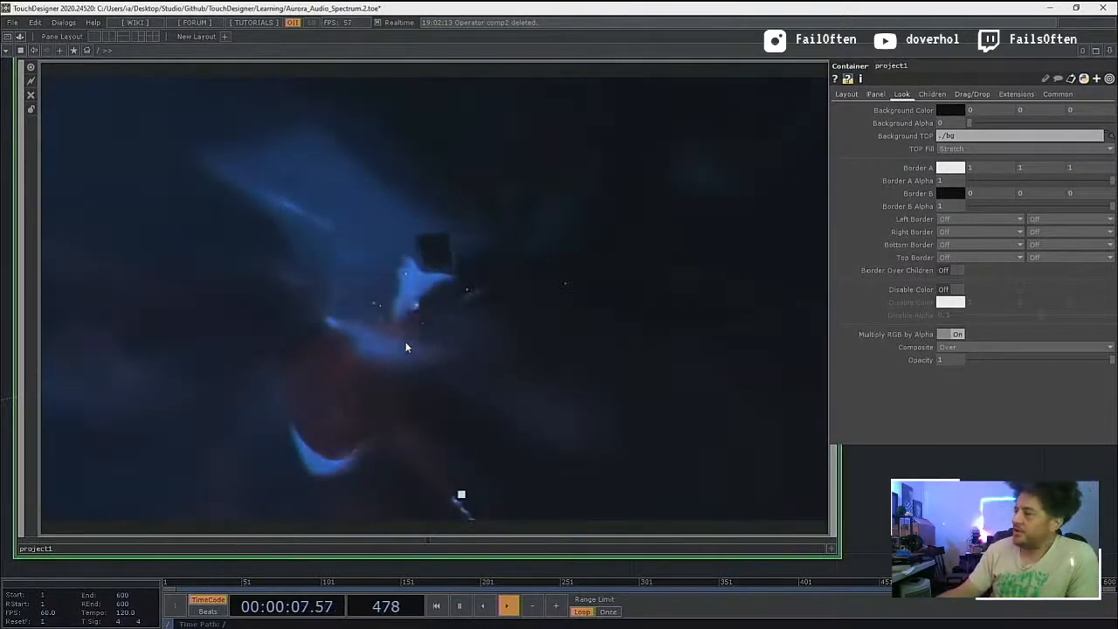
scroll(399, 333, "down", 1)
scroll(399, 333, "down", 3)
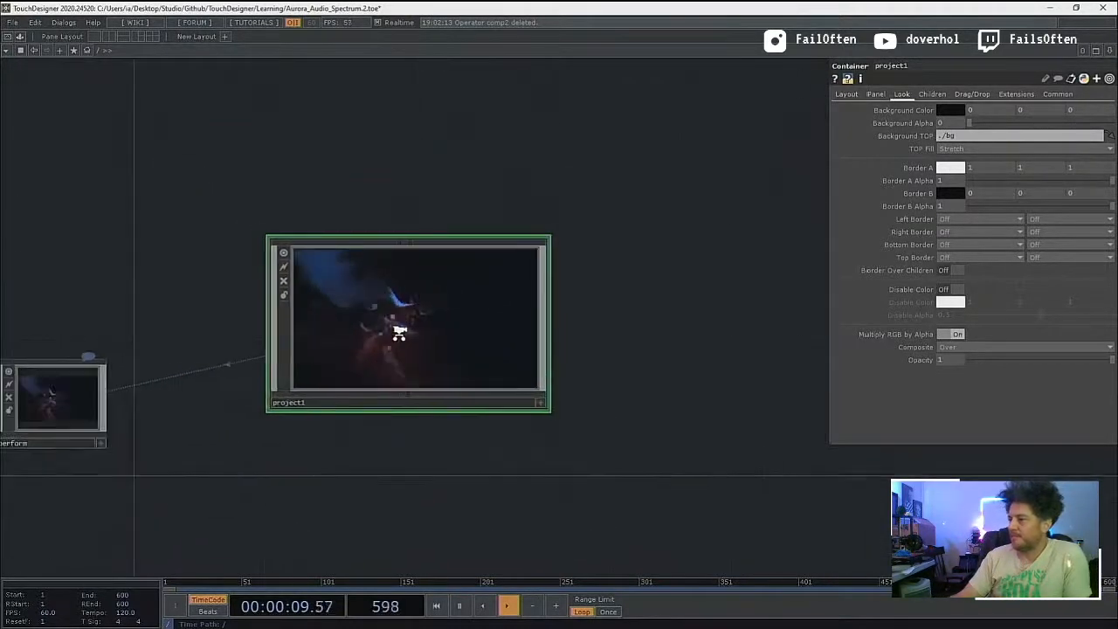
Step: Return inside project1 and rename container1 as audio_reactive
key("i")
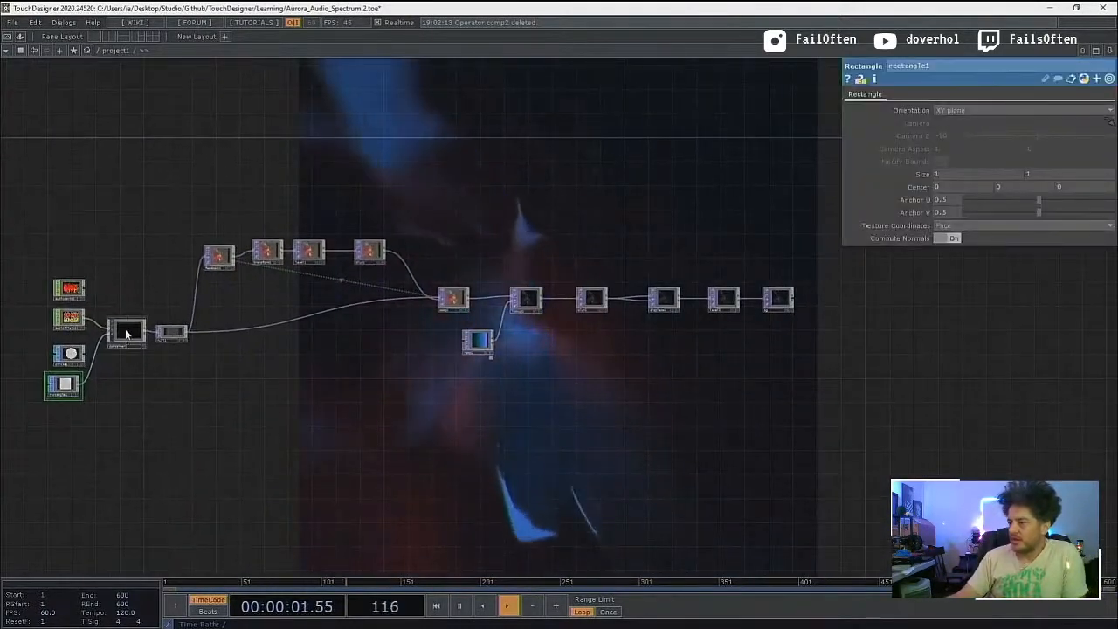
left_click(125, 330)
scroll(109, 345, "up", 5)
left_click(102, 352)
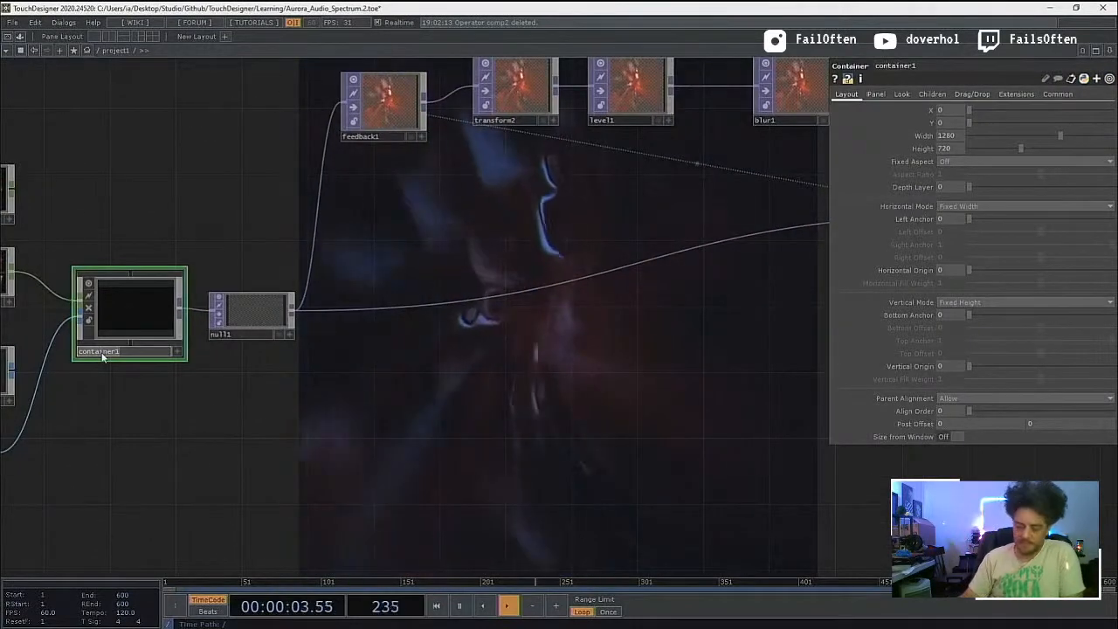
type("audio_reactive")
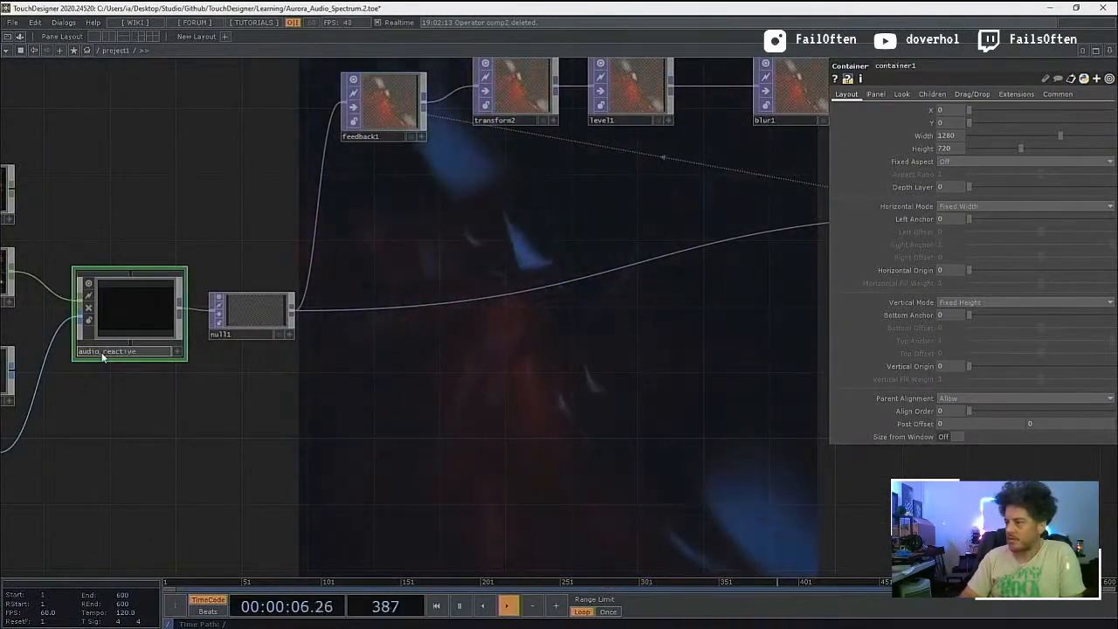
key("Return")
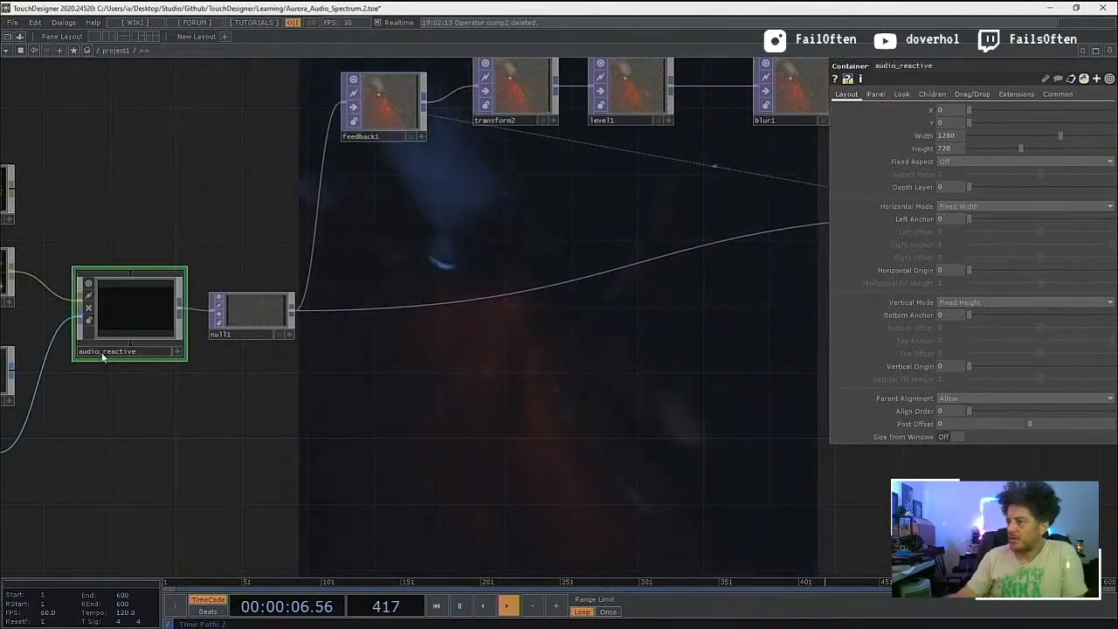
Step: Turn off the viewer of audio_reactive and look over project1's output and the network around the container
left_click(89, 285)
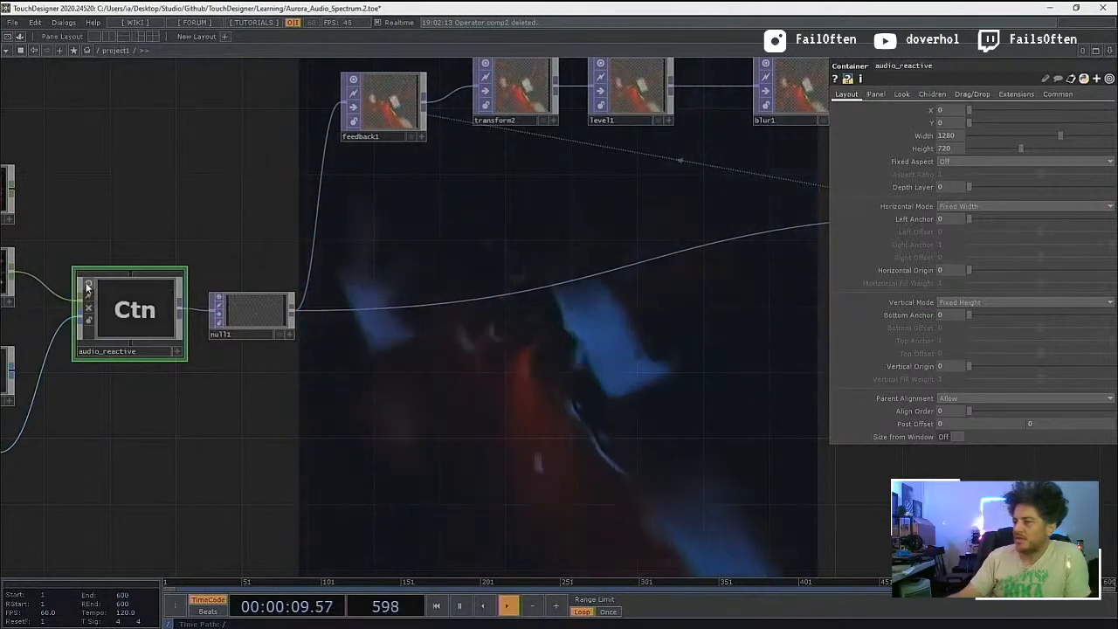
scroll(139, 330, "down", 10)
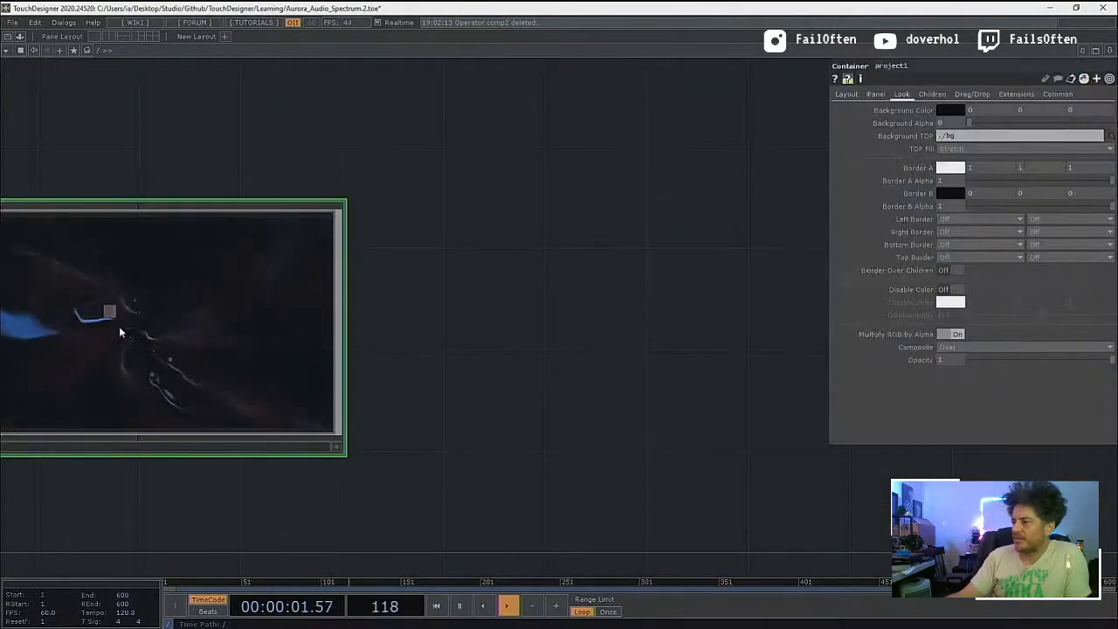
left_click_drag(69, 440, 221, 450)
scroll(217, 367, "up", 5)
scroll(217, 373, "up", 6)
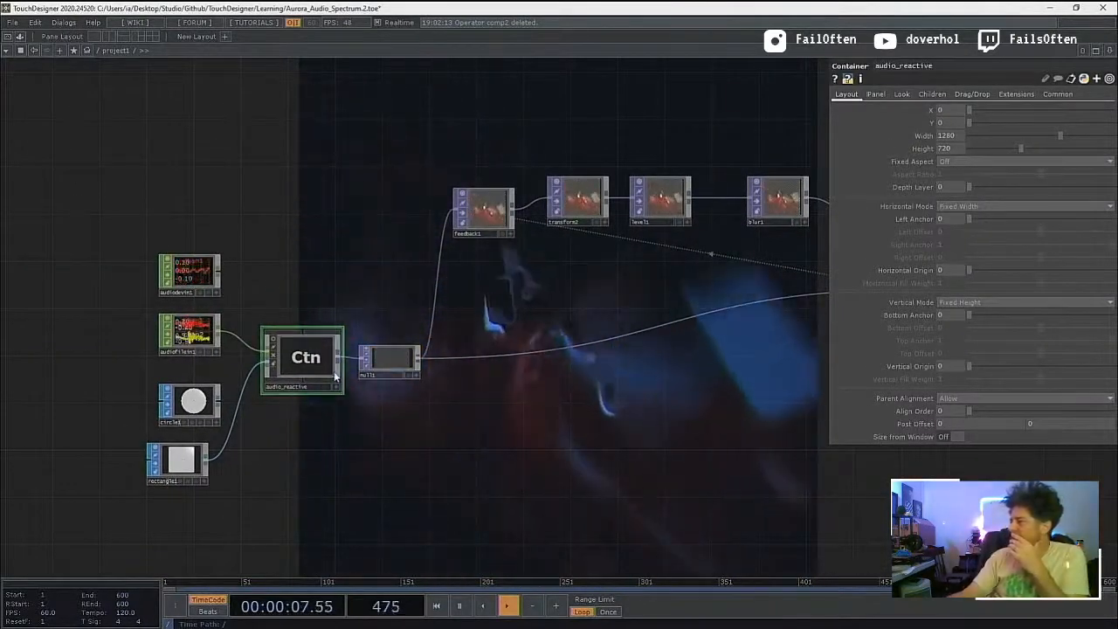
left_click_drag(508, 414, 397, 429)
scroll(396, 388, "down", 3)
scroll(350, 418, "up", 3)
scroll(349, 418, "up", 4)
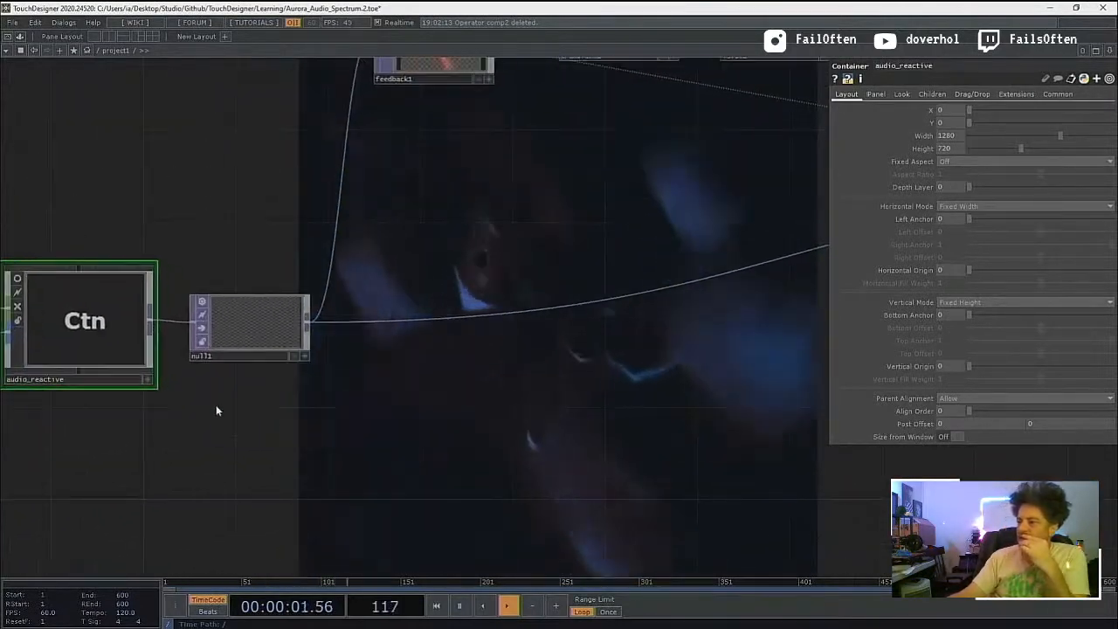
left_click_drag(250, 422, 419, 467)
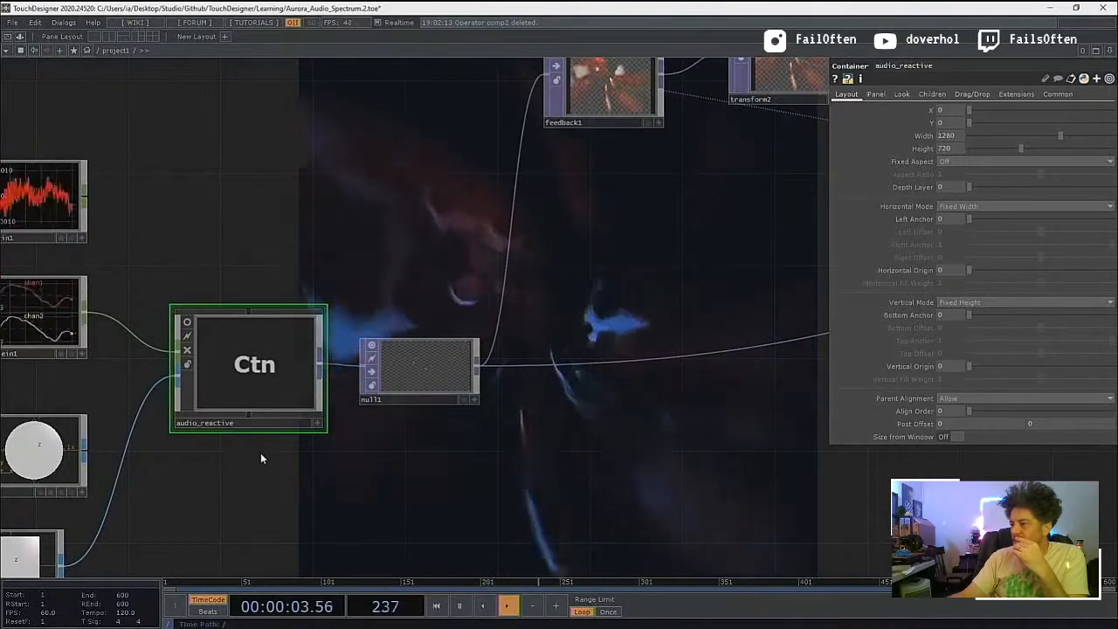
left_click(185, 351)
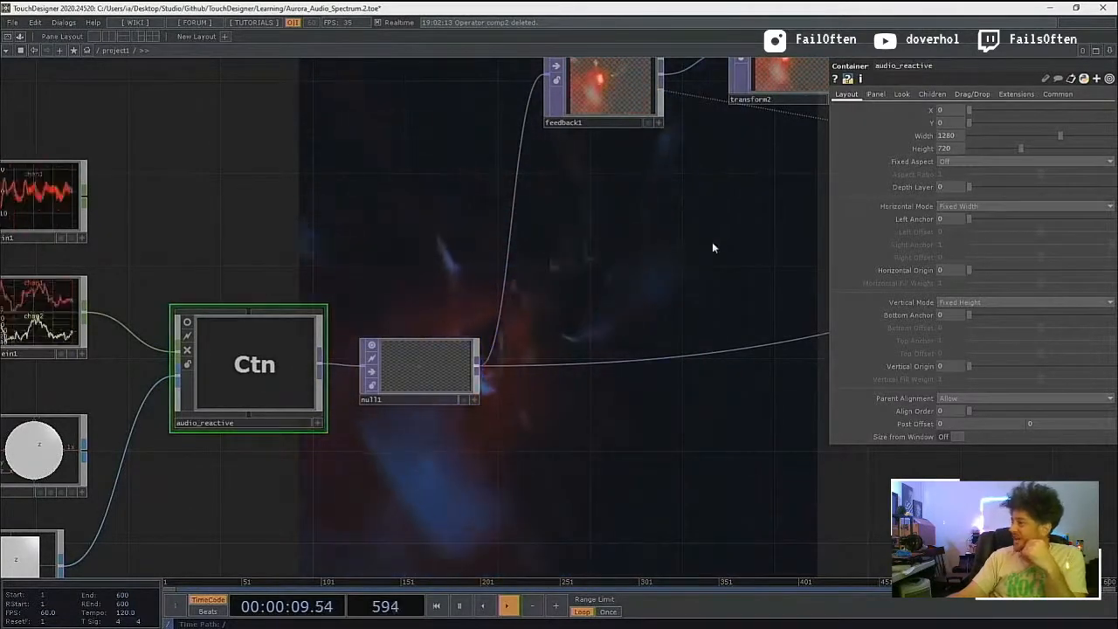
Step: Try background alpha values such as 0.724 on audio_reactive, return it to 0, and inspect its layout and common settings
left_click(896, 93)
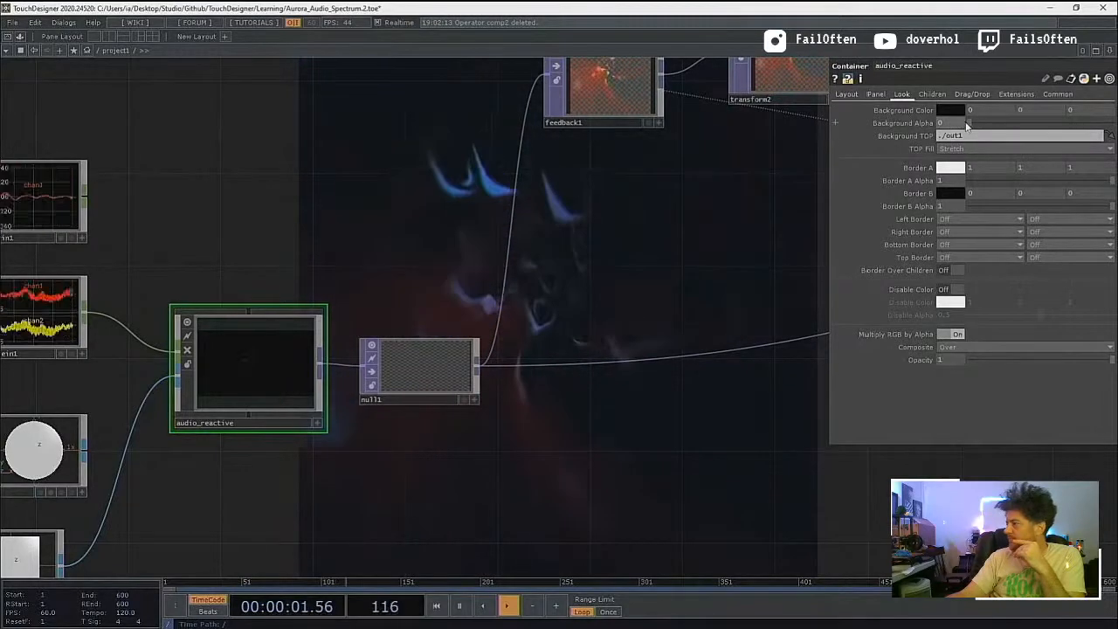
left_click_drag(981, 125, 1074, 124)
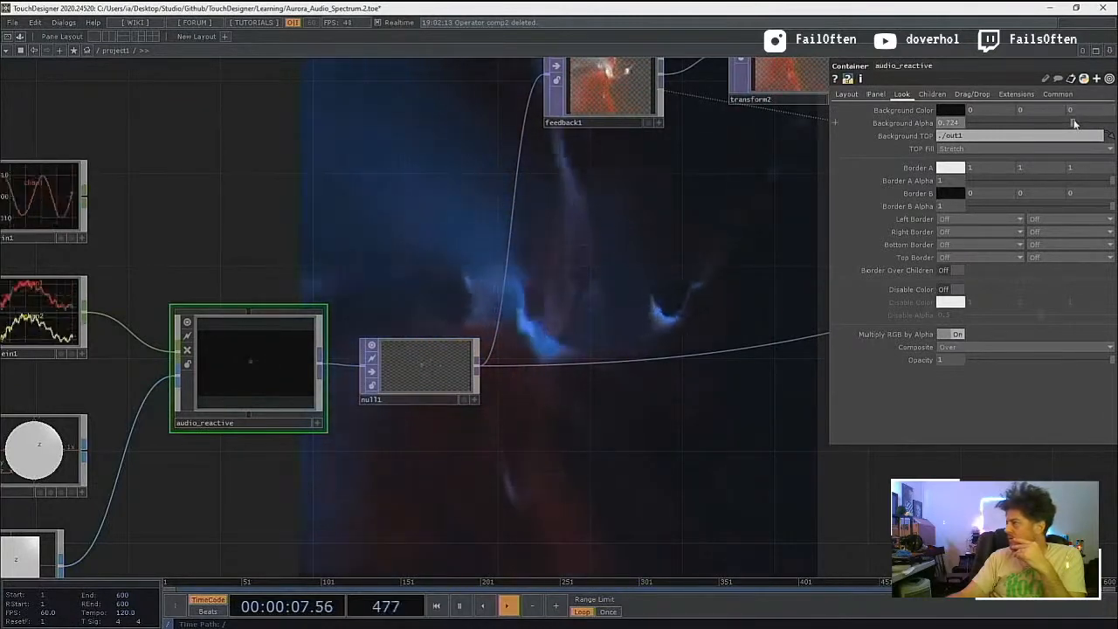
left_click_drag(975, 128, 946, 128)
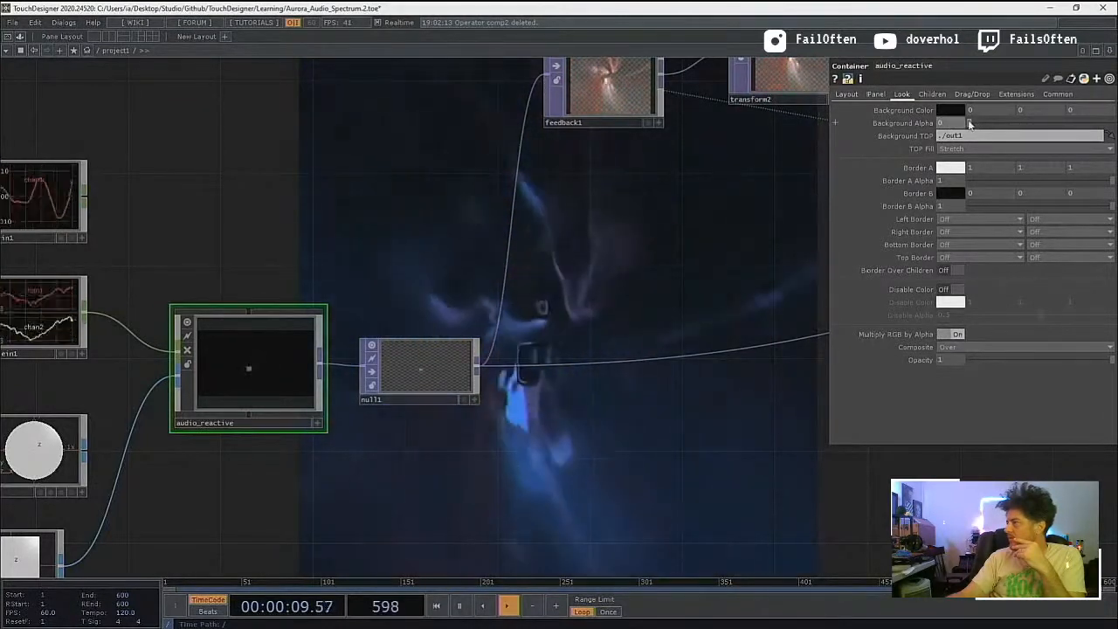
left_click_drag(1080, 132, 1114, 124)
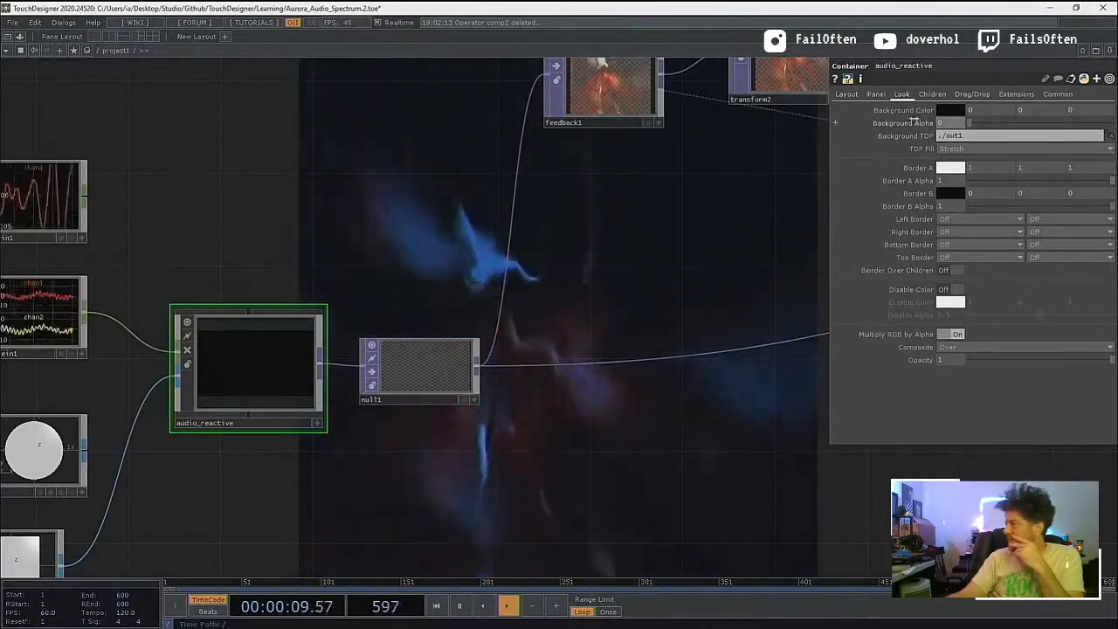
left_click(845, 95)
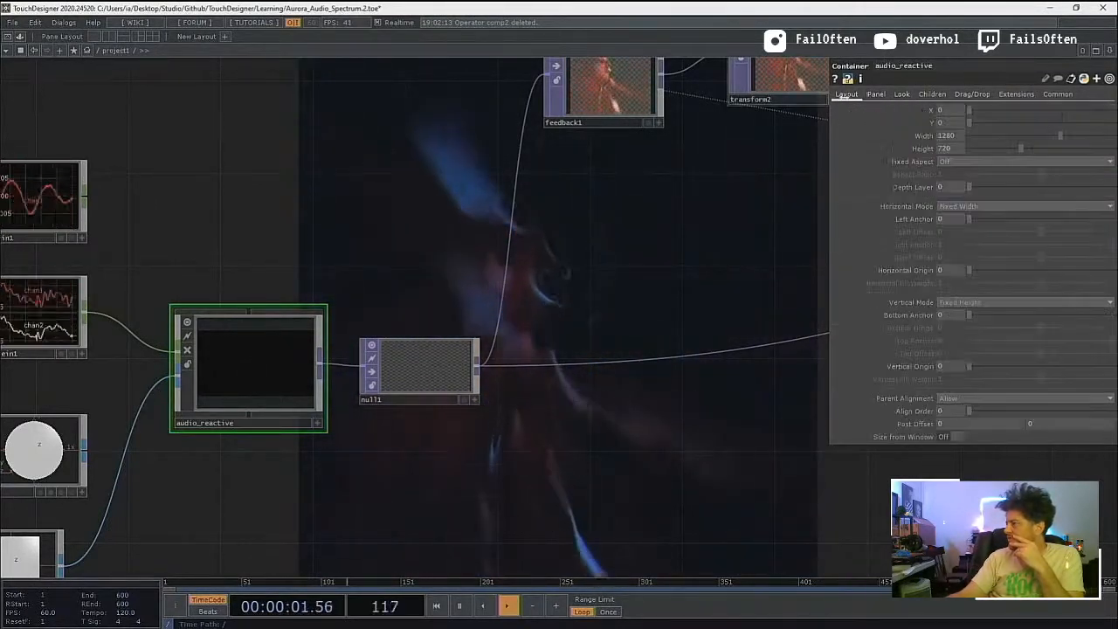
left_click(1057, 95)
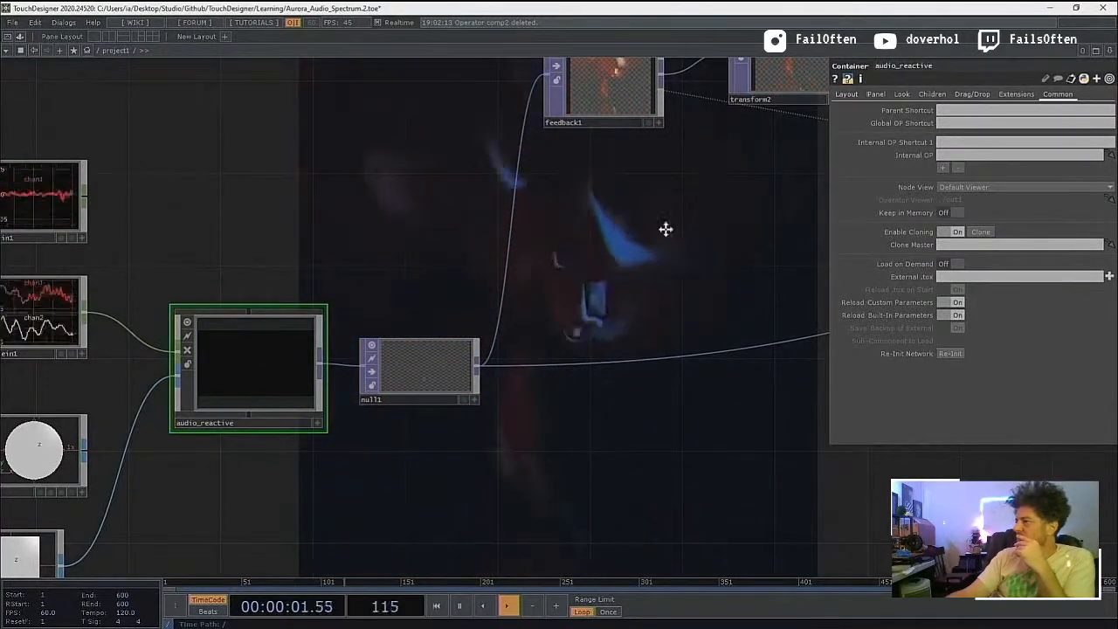
Step: Set feedback1's output resolution to Use Input
left_click_drag(667, 230, 619, 278)
left_click(496, 193)
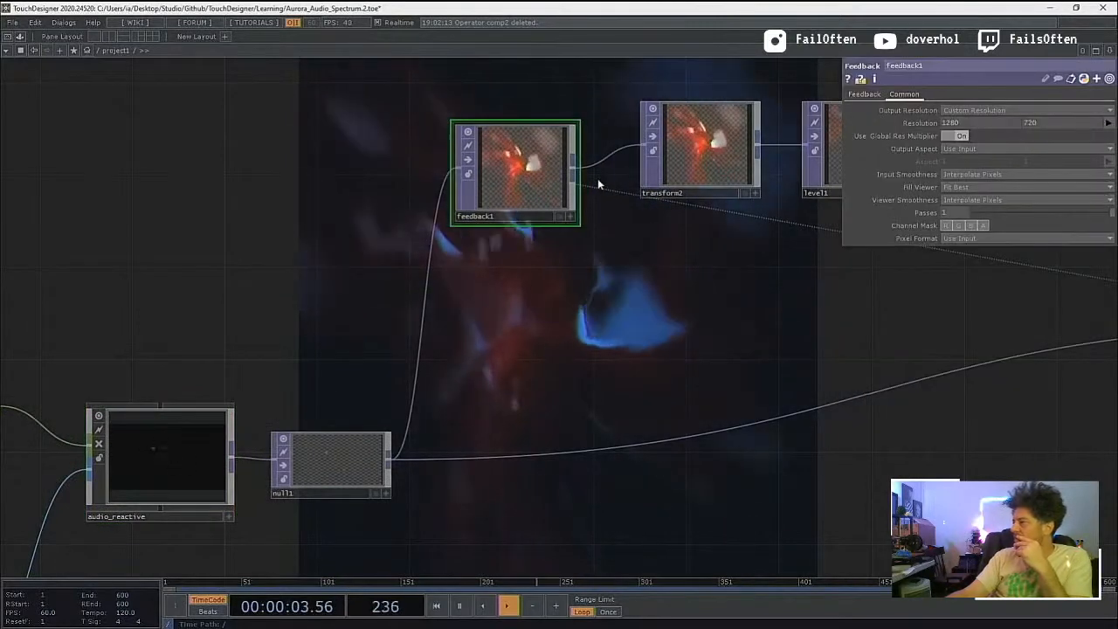
left_click(975, 110)
left_click(975, 124)
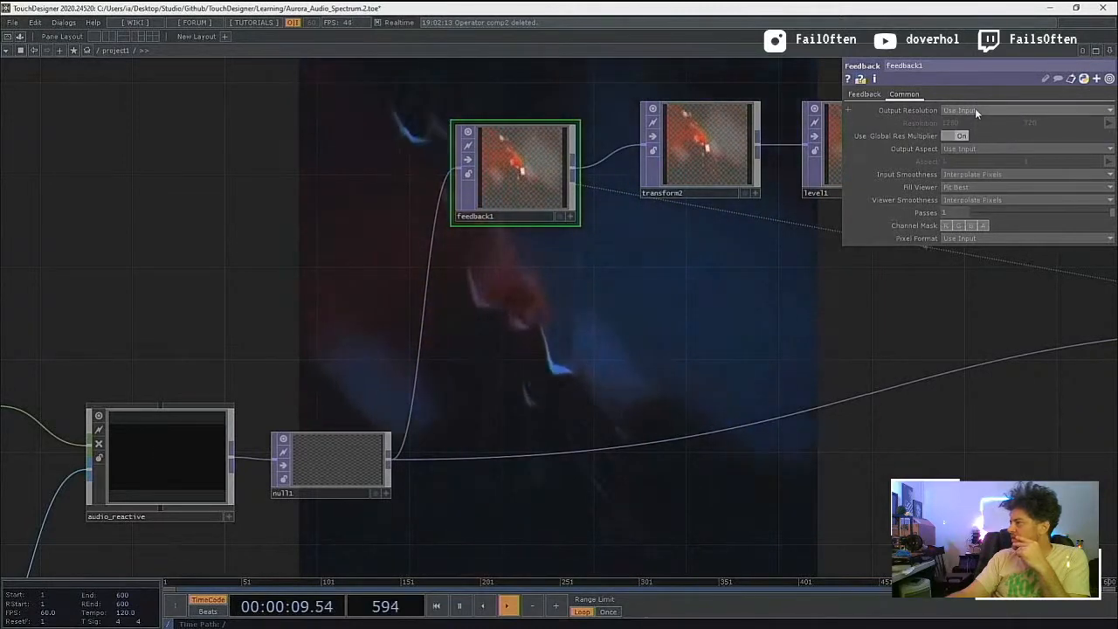
Step: Look through feedback1's output resolution options and slightly enlarge the feedback1 node
left_click(964, 109)
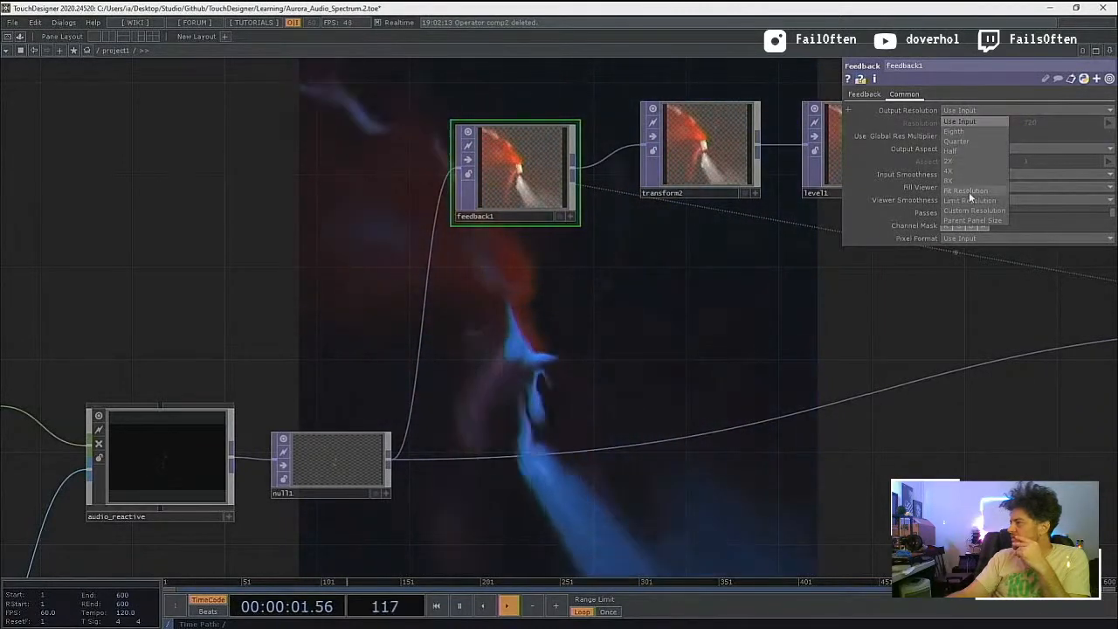
left_click(830, 246)
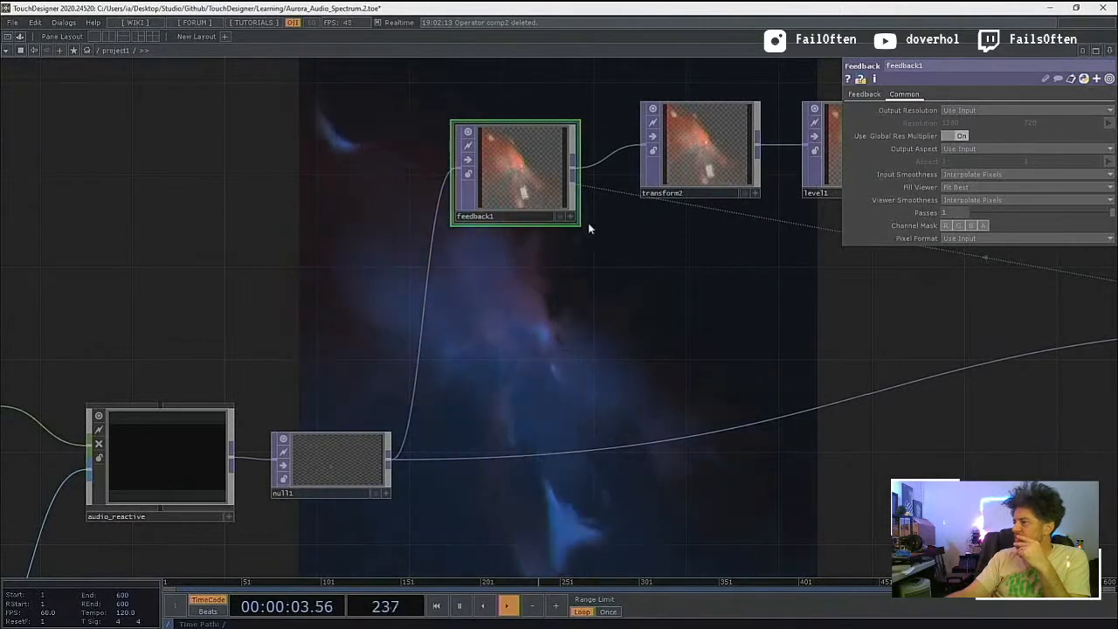
left_click_drag(629, 234, 590, 239)
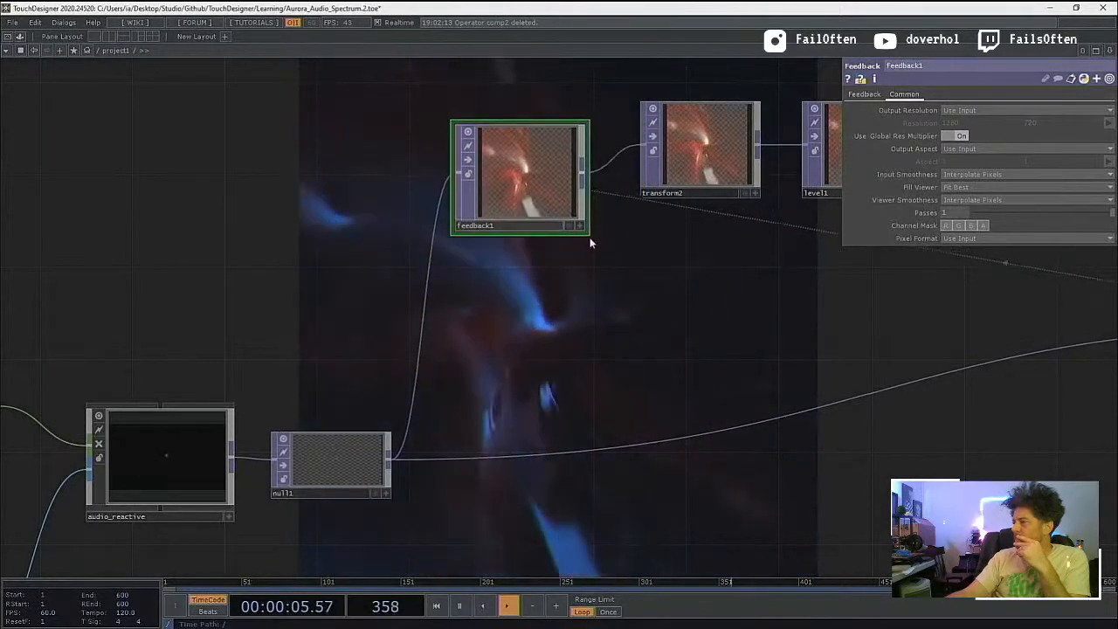
left_click(556, 236)
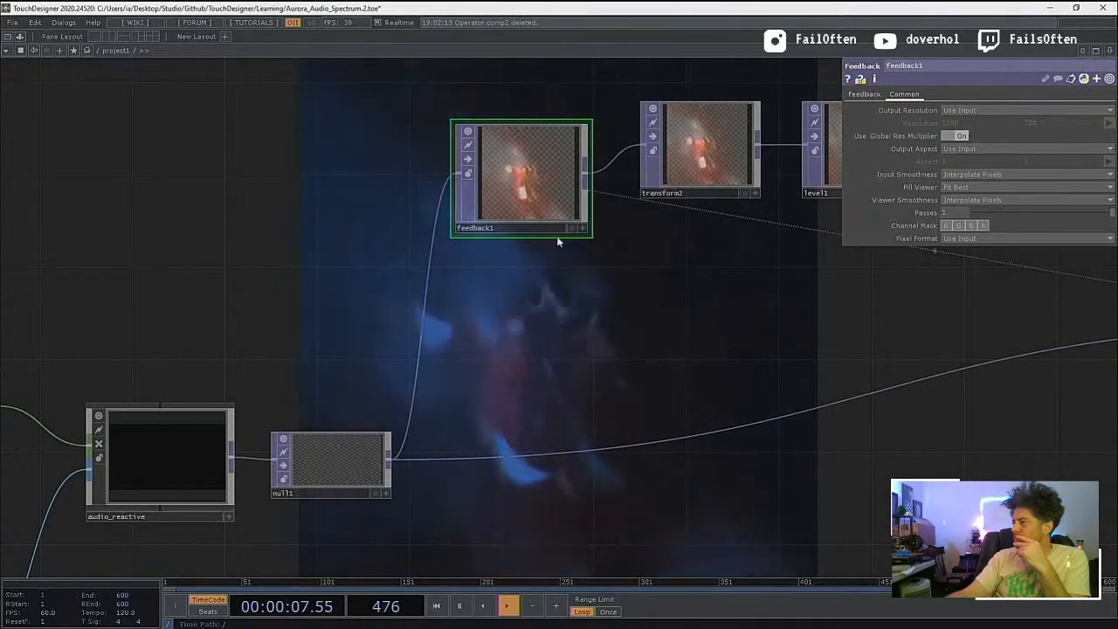
Step: View feedback1's output in a separate window, reposition and shrink that window, and close it
right_click(543, 145)
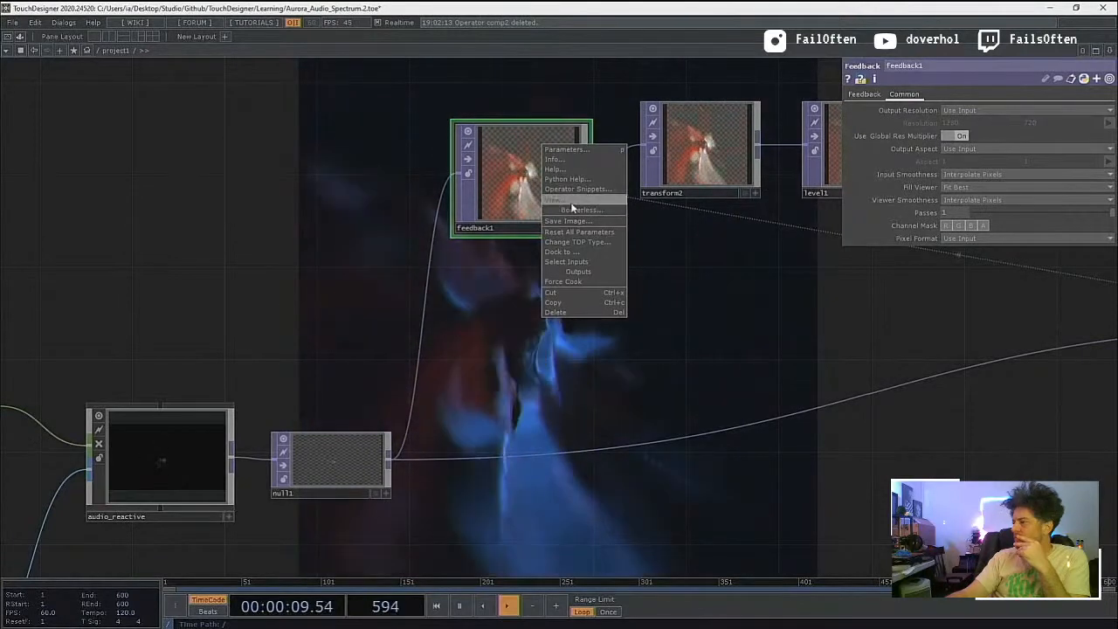
left_click(573, 209)
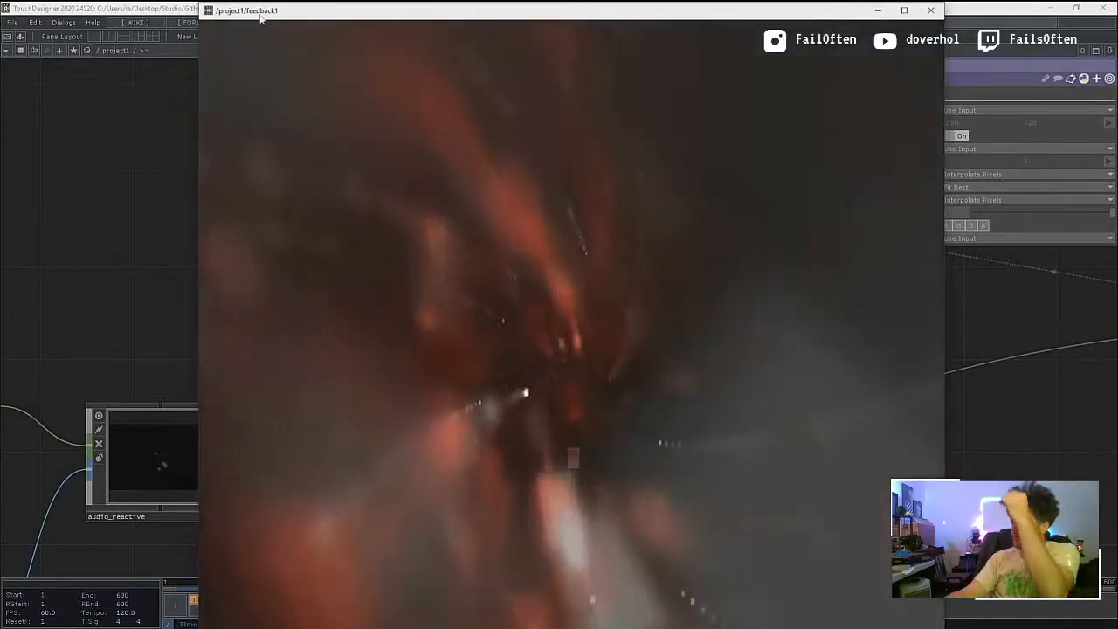
left_click_drag(260, 14, 223, 105)
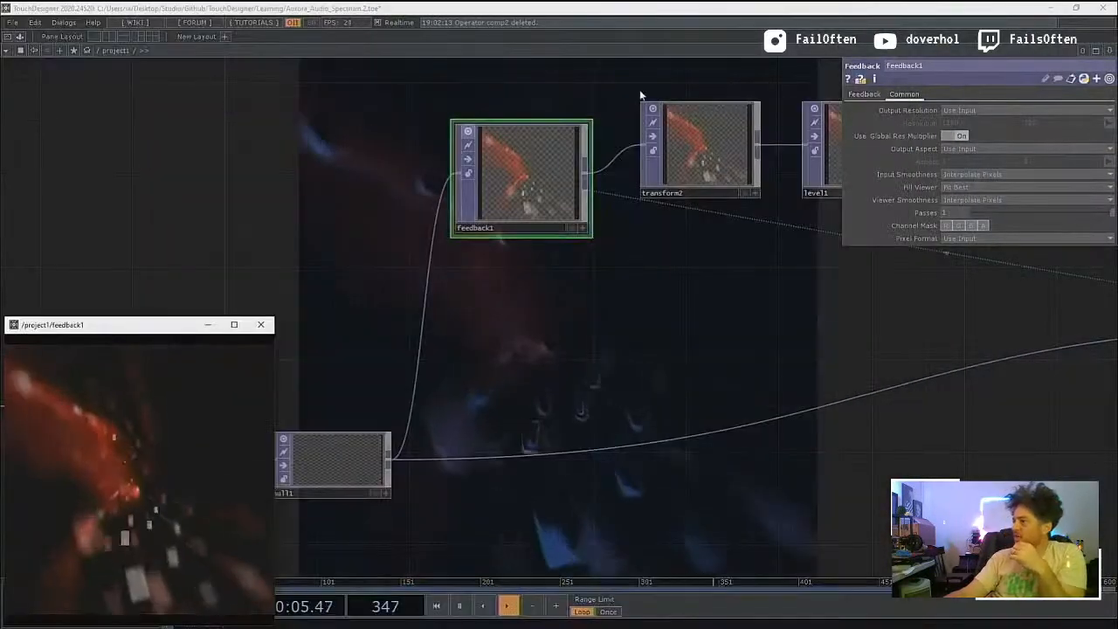
left_click(260, 325)
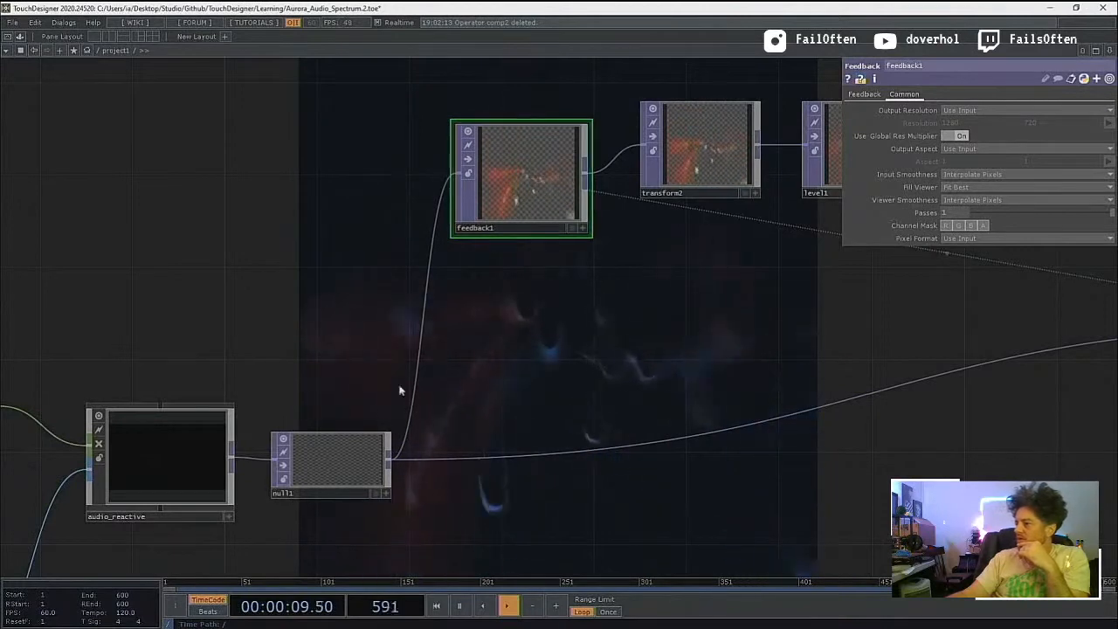
Step: View null1's output in a separate window and close it
left_click(351, 469)
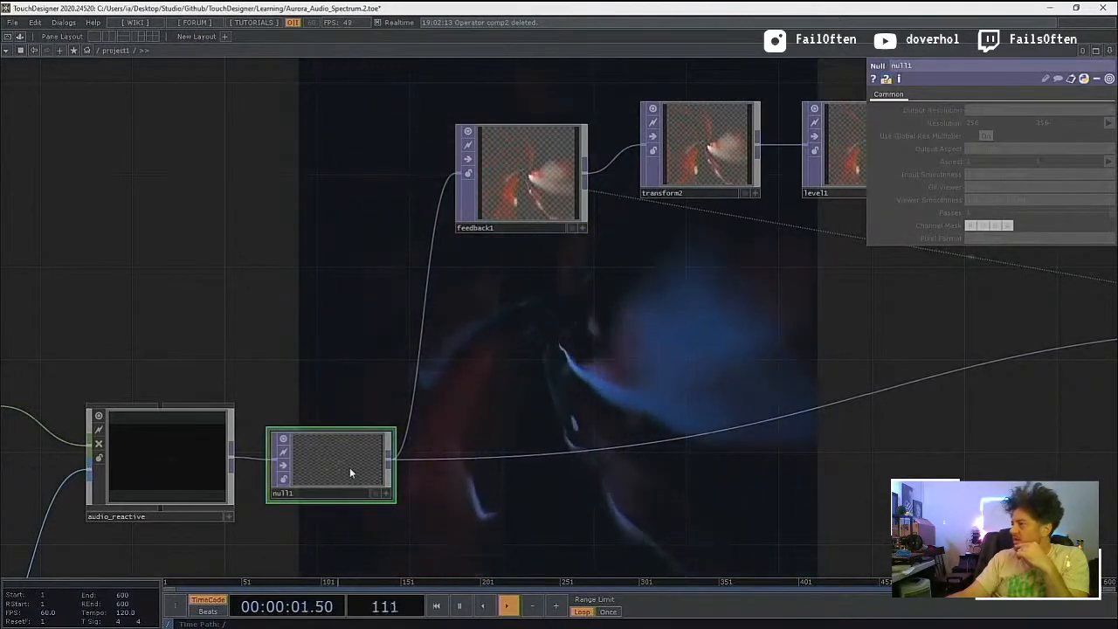
right_click(350, 470)
left_click(383, 466)
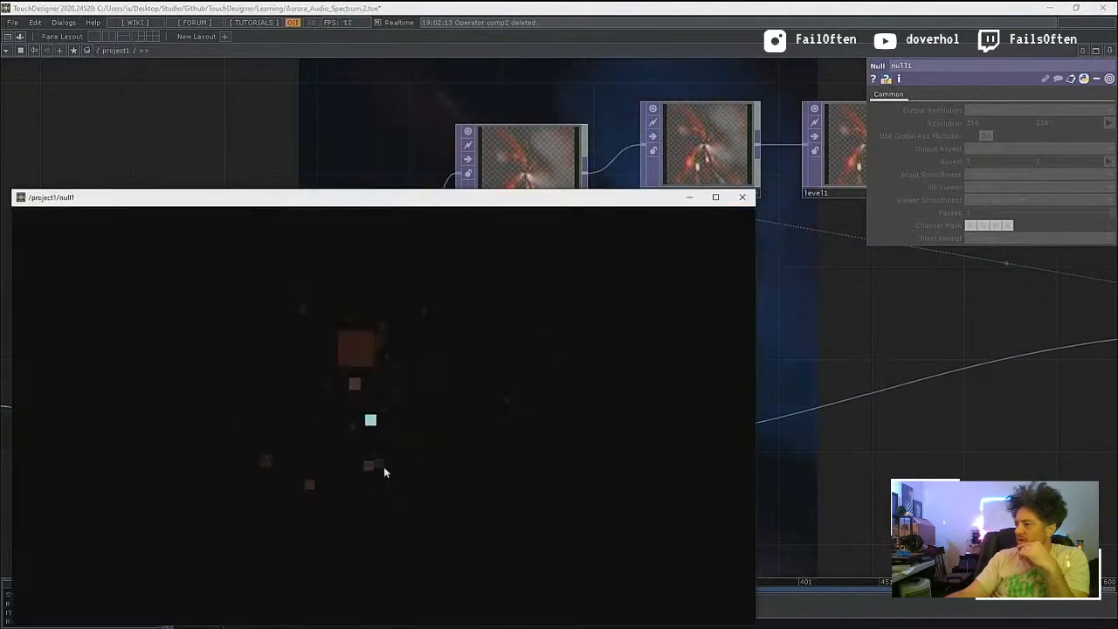
left_click(742, 197)
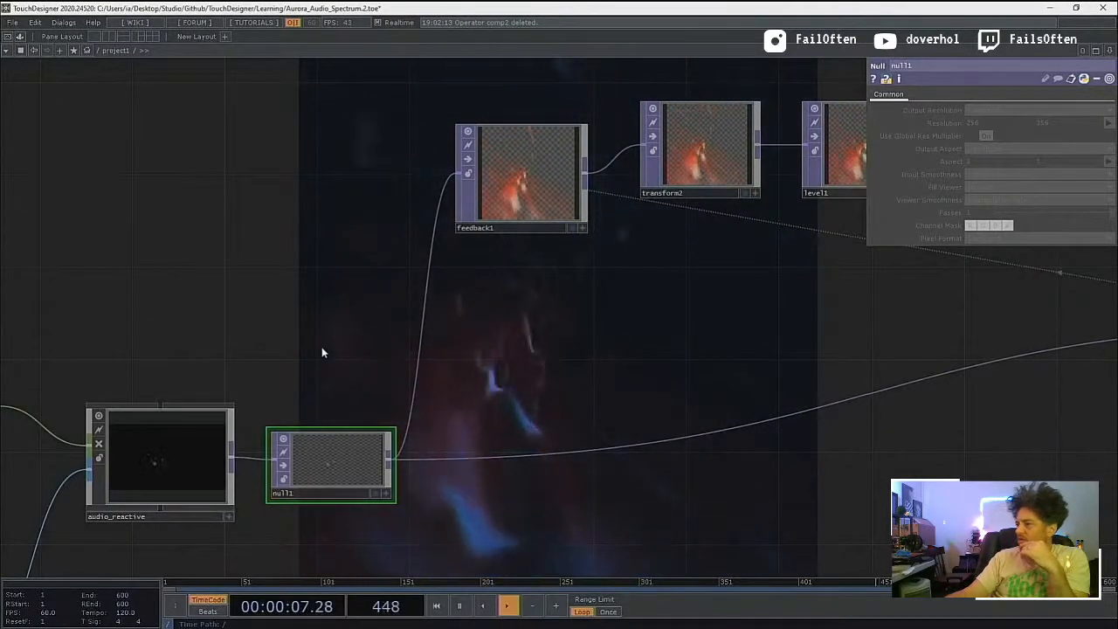
Step: Follow the feedback chain to comp1 and inspect its common settings and inputs
left_click_drag(321, 353, 3, 320)
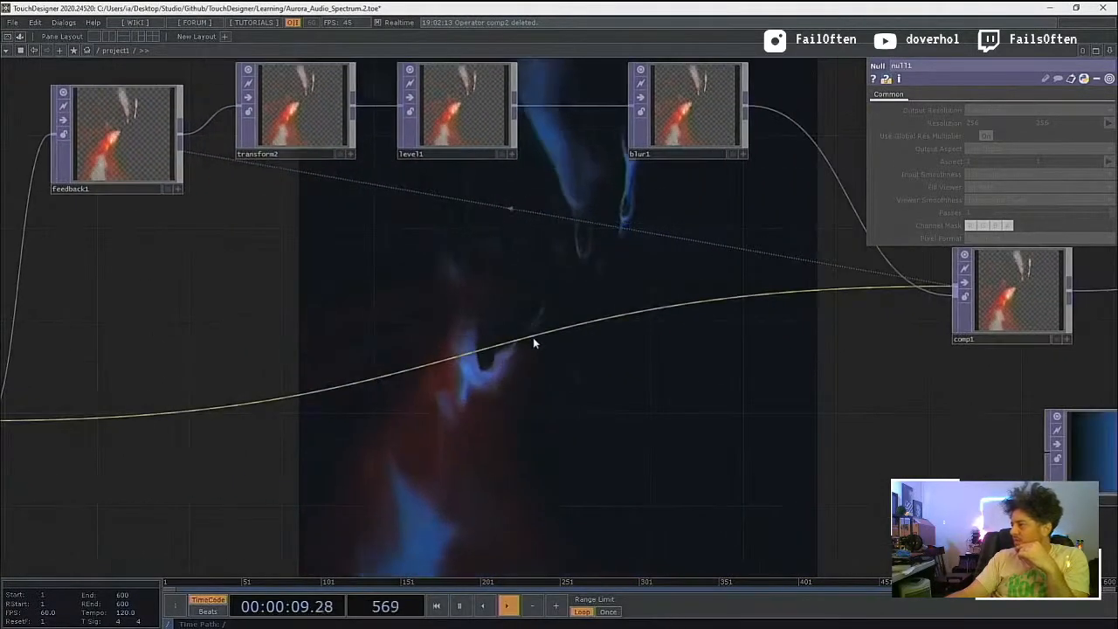
left_click_drag(846, 481, 589, 479)
left_click(769, 296)
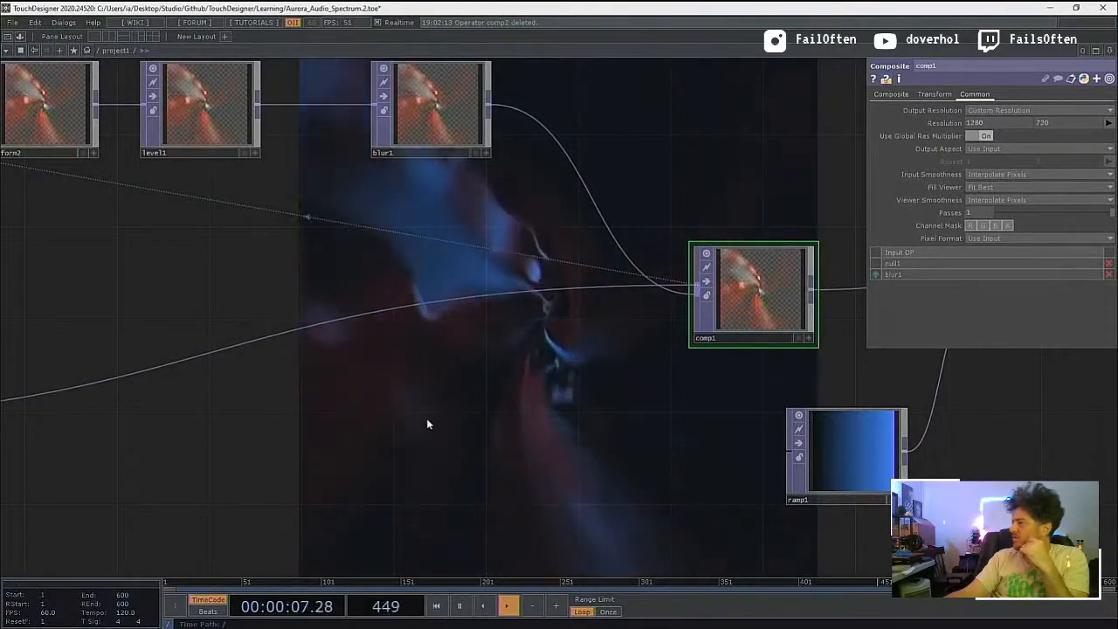
left_click_drag(455, 428, 700, 443)
left_click_drag(372, 337, 554, 394)
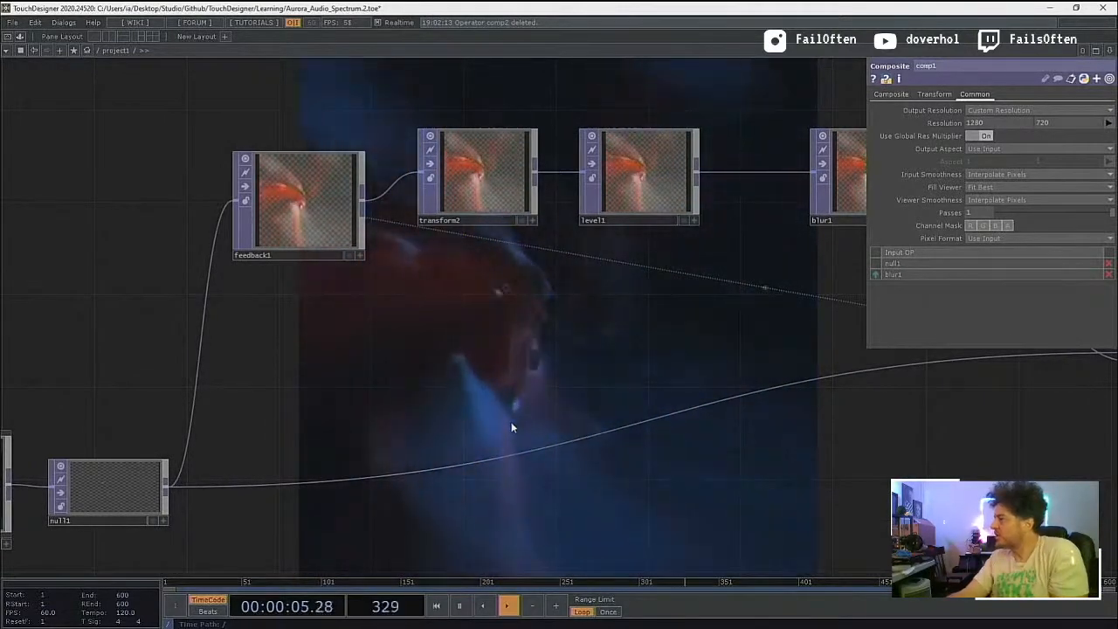
Step: Try Use Input as feedback1's Fill Viewer mode and return it to Fit Best
left_click(293, 219)
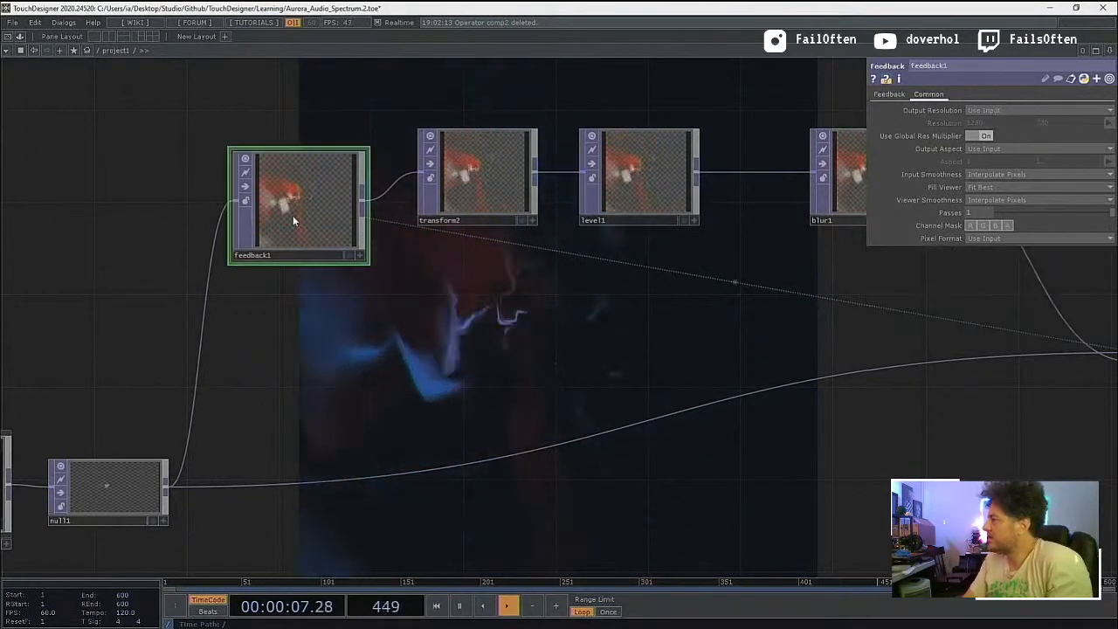
left_click(1032, 187)
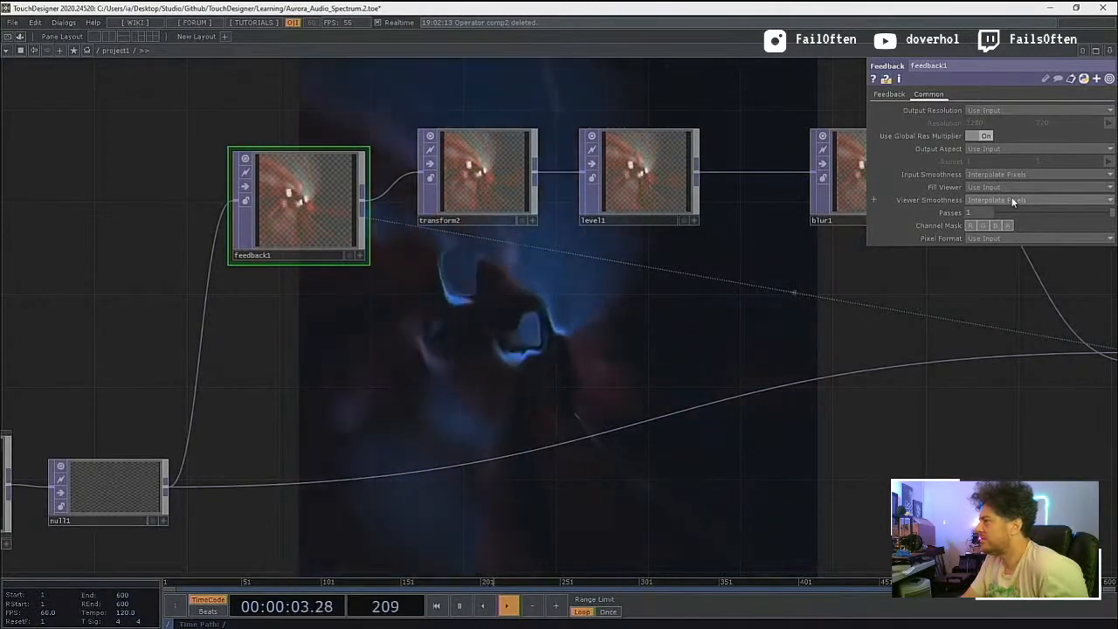
left_click(1004, 188)
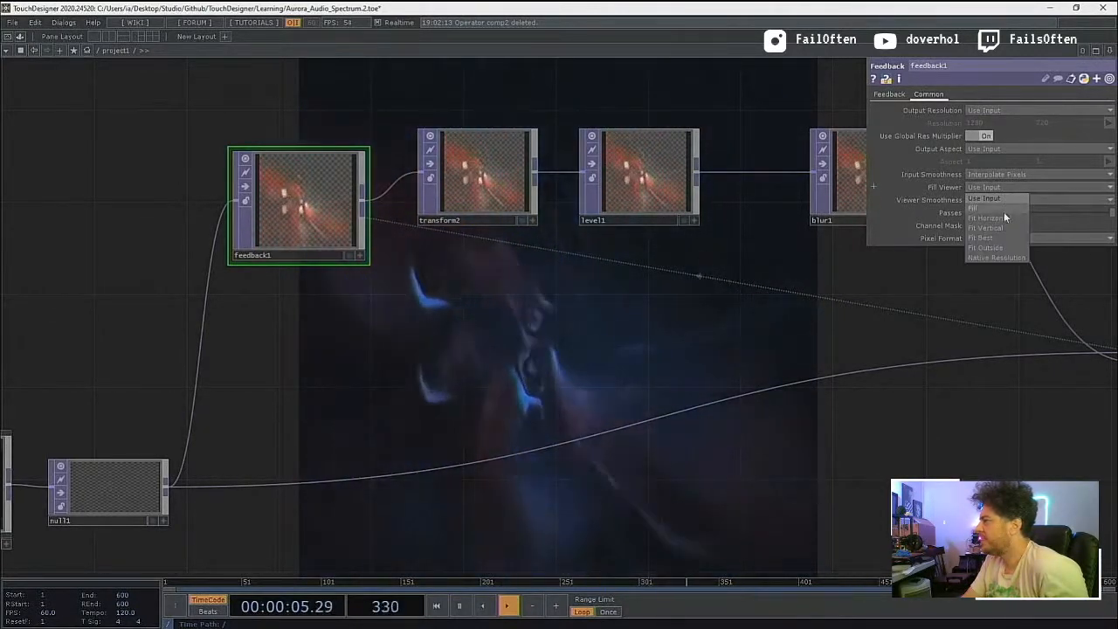
left_click(1007, 237)
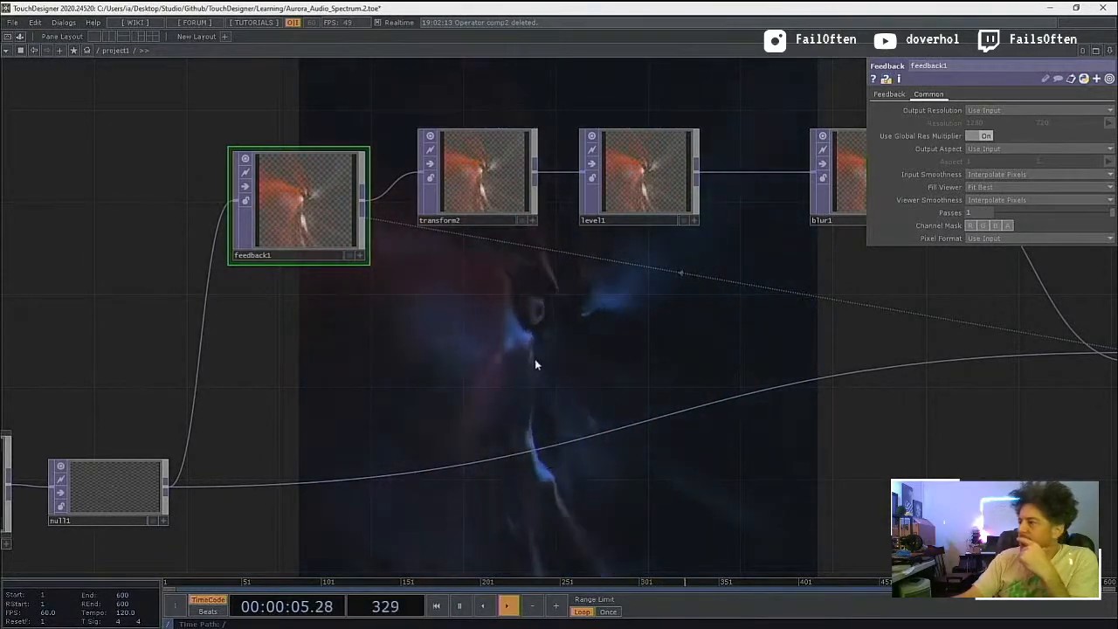
Step: Examine the whole project1 network, from the audio and geometry inputs through the feedback loop to the final output
scroll(429, 393, "down", 5)
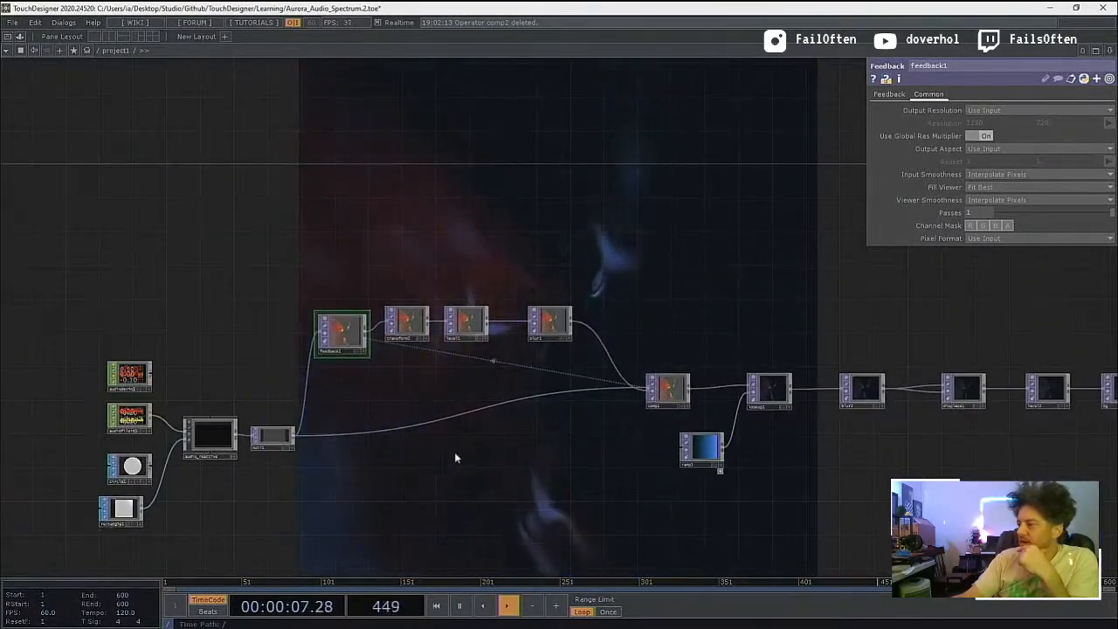
left_click_drag(524, 448, 336, 450)
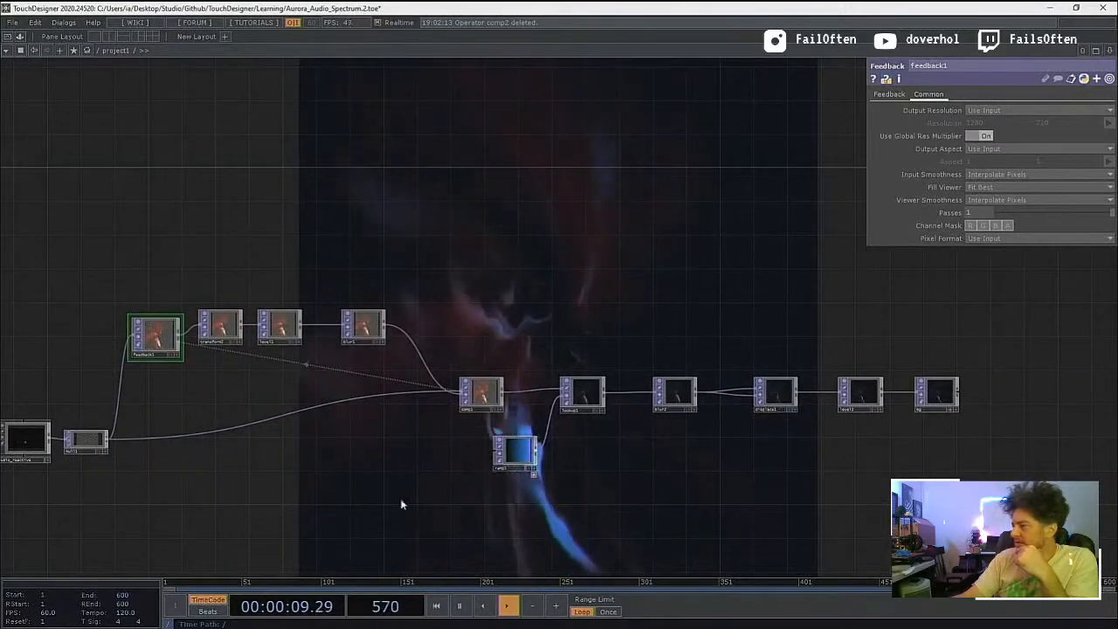
left_click_drag(520, 482, 742, 457)
left_click_drag(417, 480, 346, 467)
left_click_drag(349, 339, 406, 333)
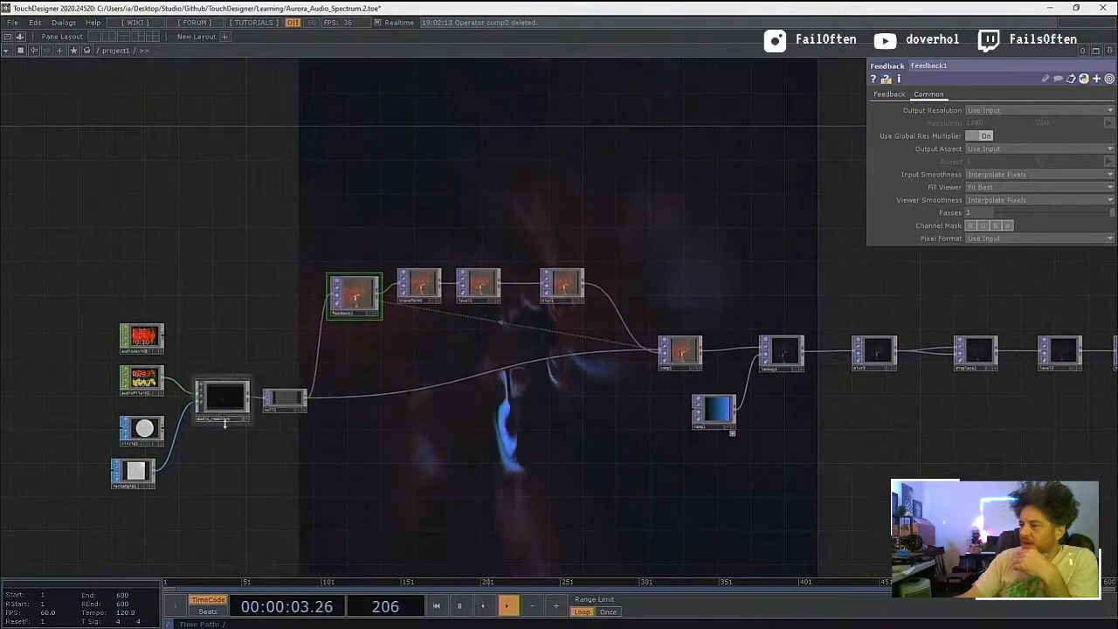
scroll(225, 432, "up", 4)
left_click_drag(250, 472, 315, 432)
left_click_drag(450, 413, 201, 464)
scroll(317, 441, "down", 1)
scroll(317, 442, "down", 2)
Step: Turn the black starting key of ramp1 white by raising its value to 1
left_click(825, 427)
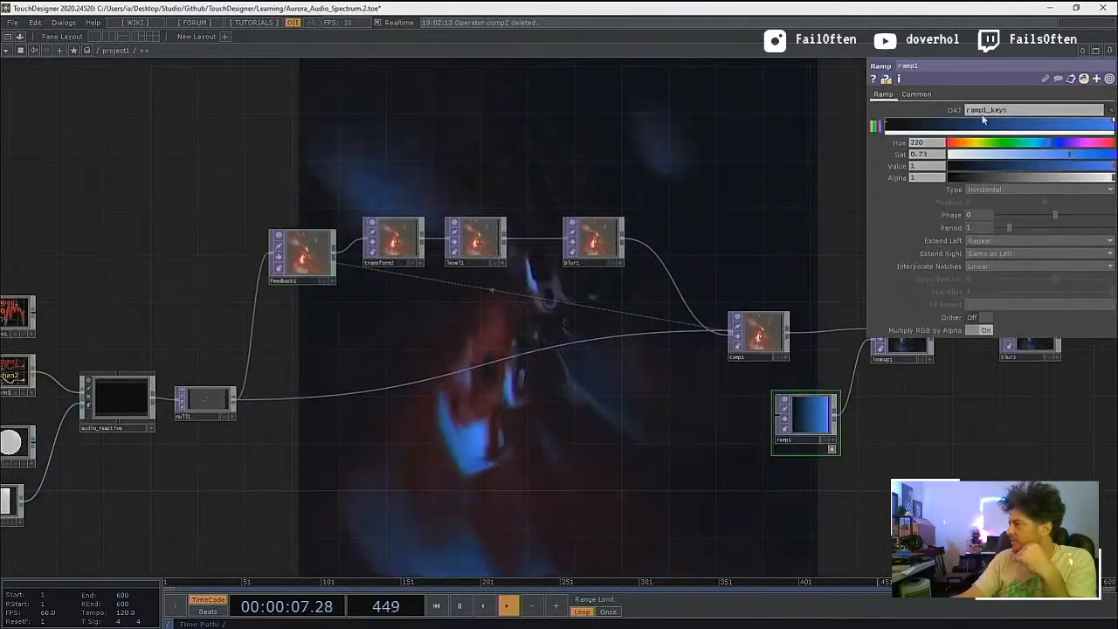
left_click(887, 124)
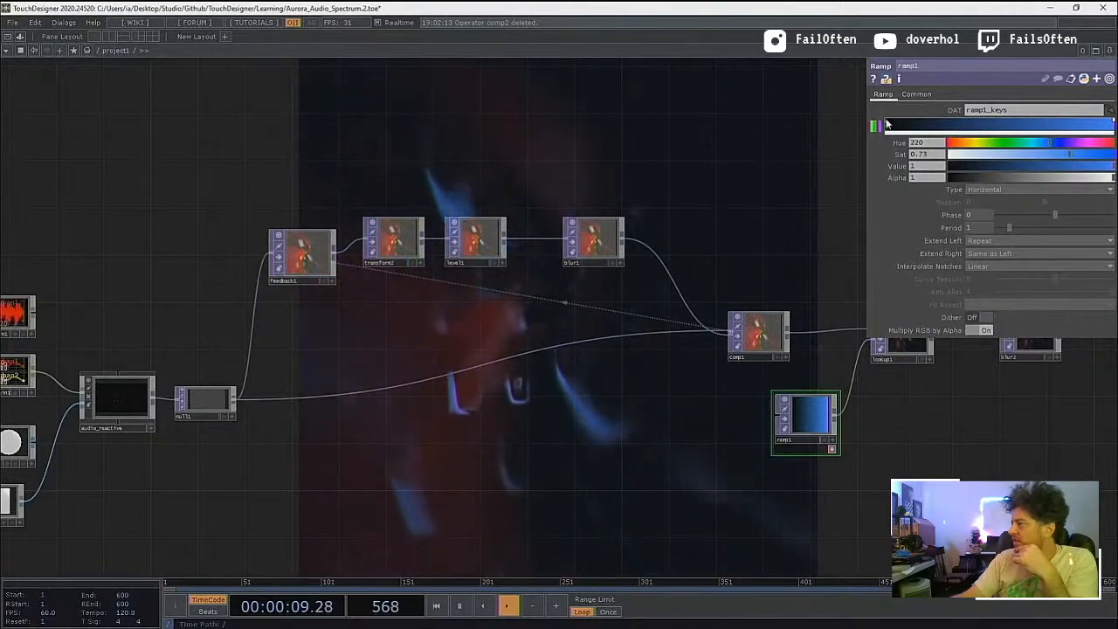
left_click_drag(958, 167, 1111, 166)
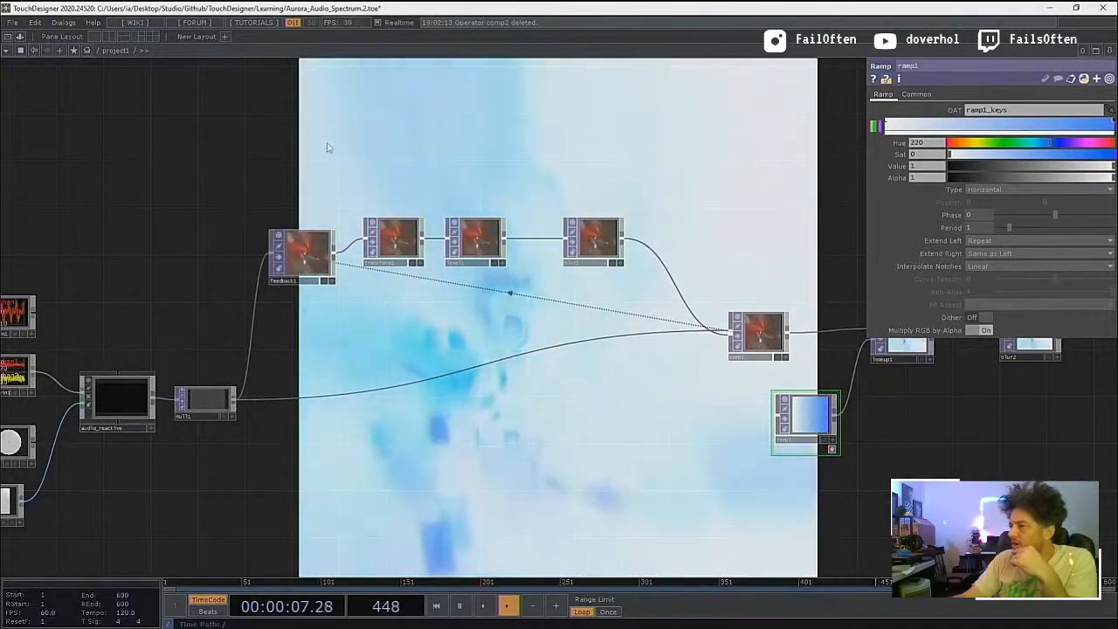
Step: Inspect lookup1's lookup settings and comp1's common settings
left_click_drag(326, 147, 62, 195)
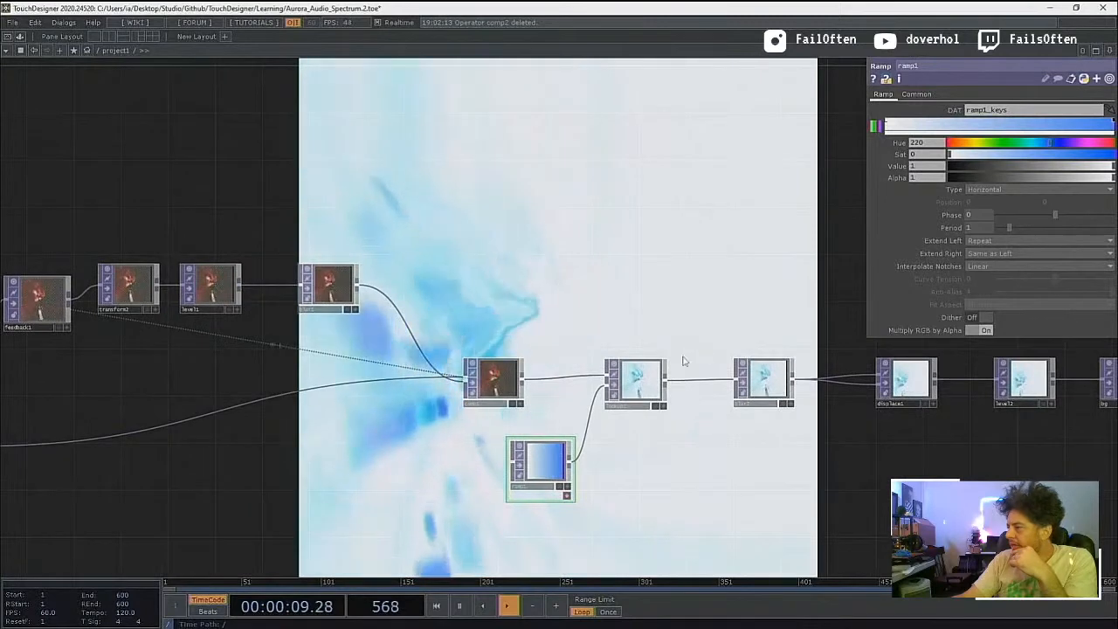
left_click(646, 385)
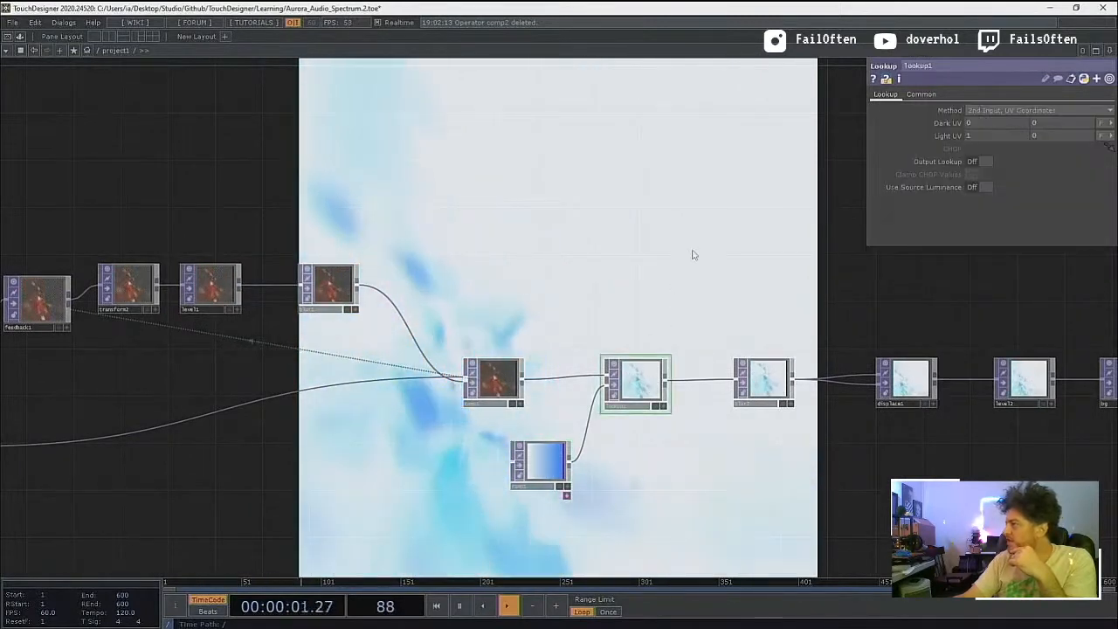
mouse_move(558, 321)
left_mouse_down()
mouse_move(507, 331)
mouse_move(536, 320)
left_mouse_up()
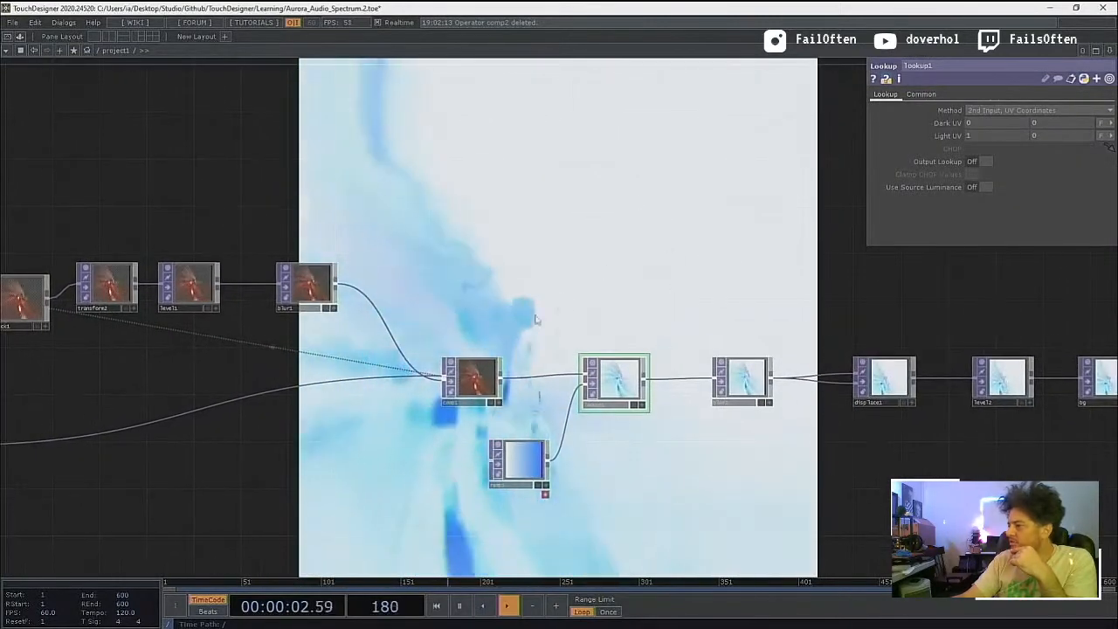
left_click(474, 386)
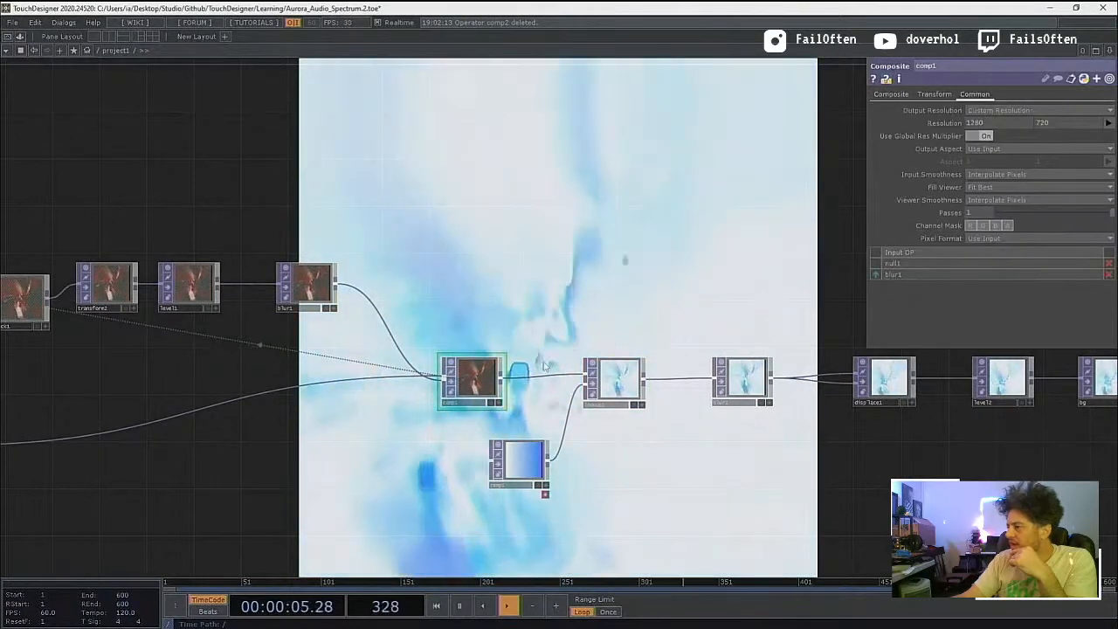
scroll(554, 356, "up", 5)
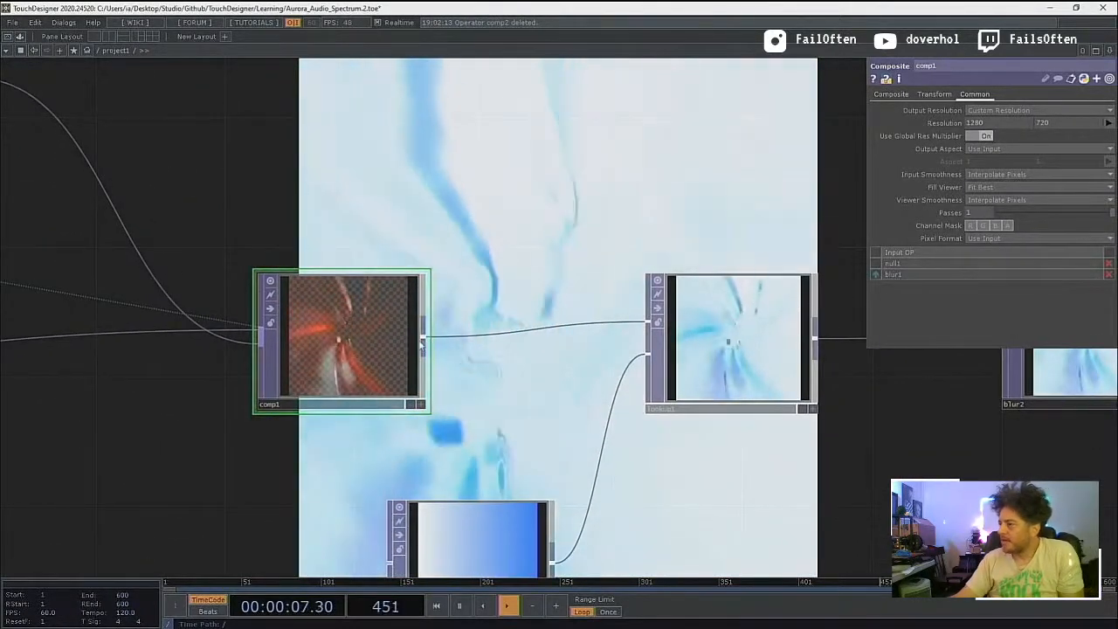
Step: Insert an HSV Adjust TOP between comp1 and lookup1
right_click(422, 343)
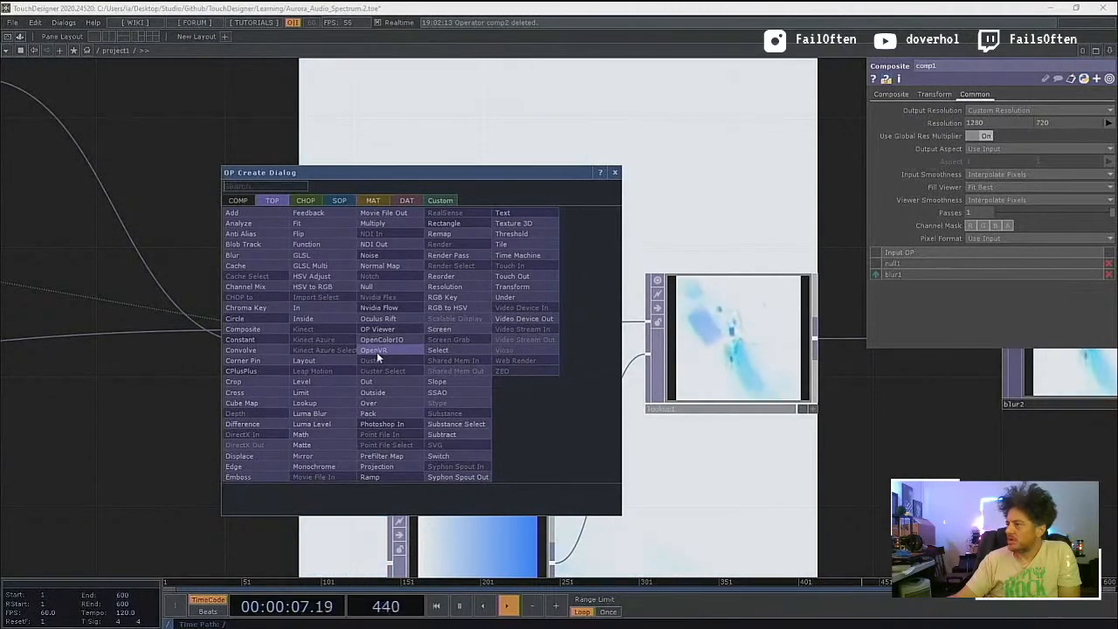
left_click(334, 276)
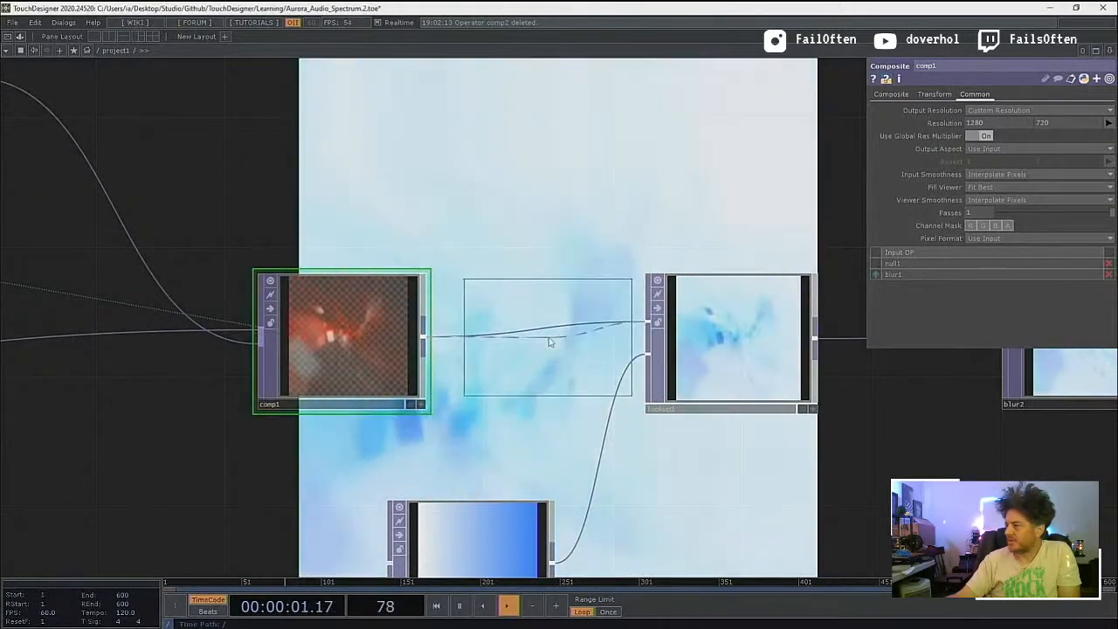
left_click(546, 350)
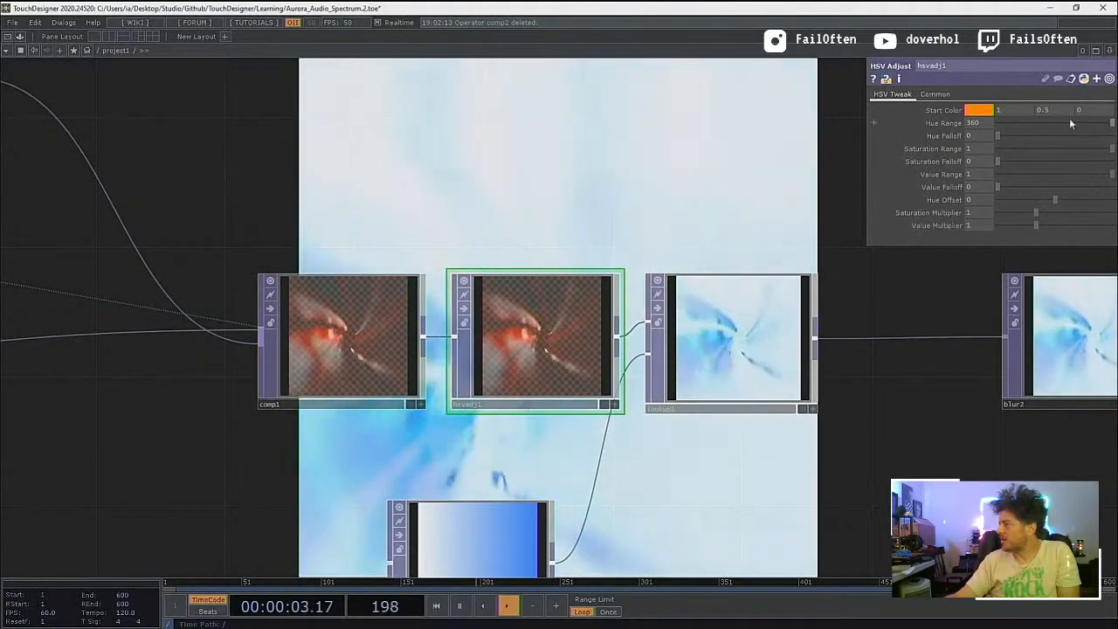
Step: Set hsvadj1's start color to light blue (0, 0.733, 1), hue range to 238, hue falloff to 247 and saturation multiplier to 2.89
left_click_drag(1027, 130, 1074, 135)
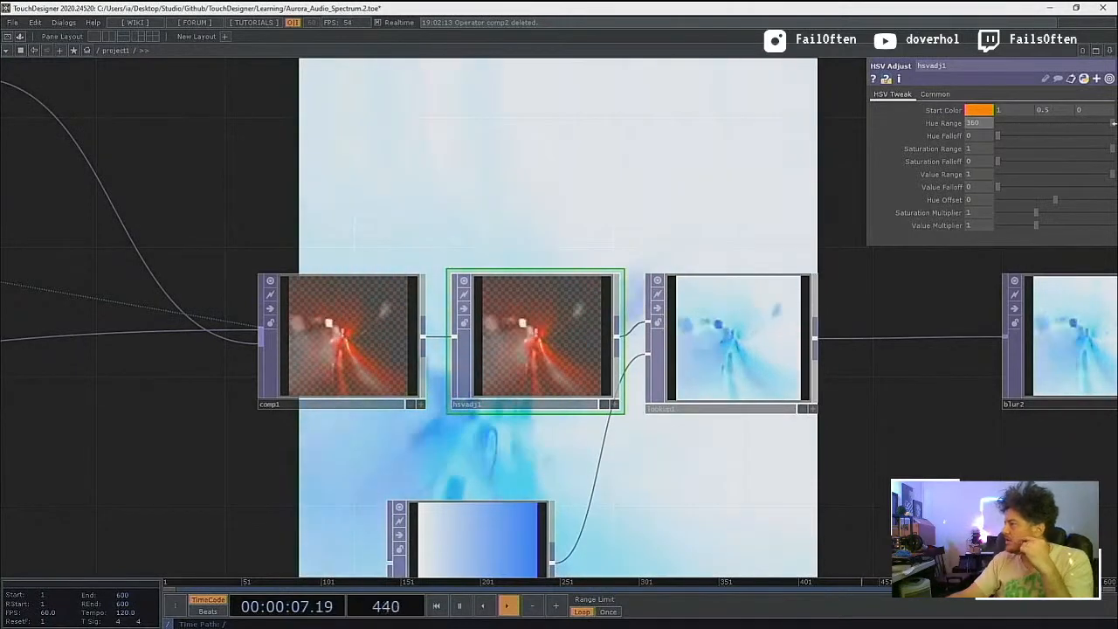
mouse_move(998, 136)
left_mouse_down()
mouse_move(1071, 137)
mouse_move(1061, 122)
mouse_move(1011, 122)
left_mouse_up()
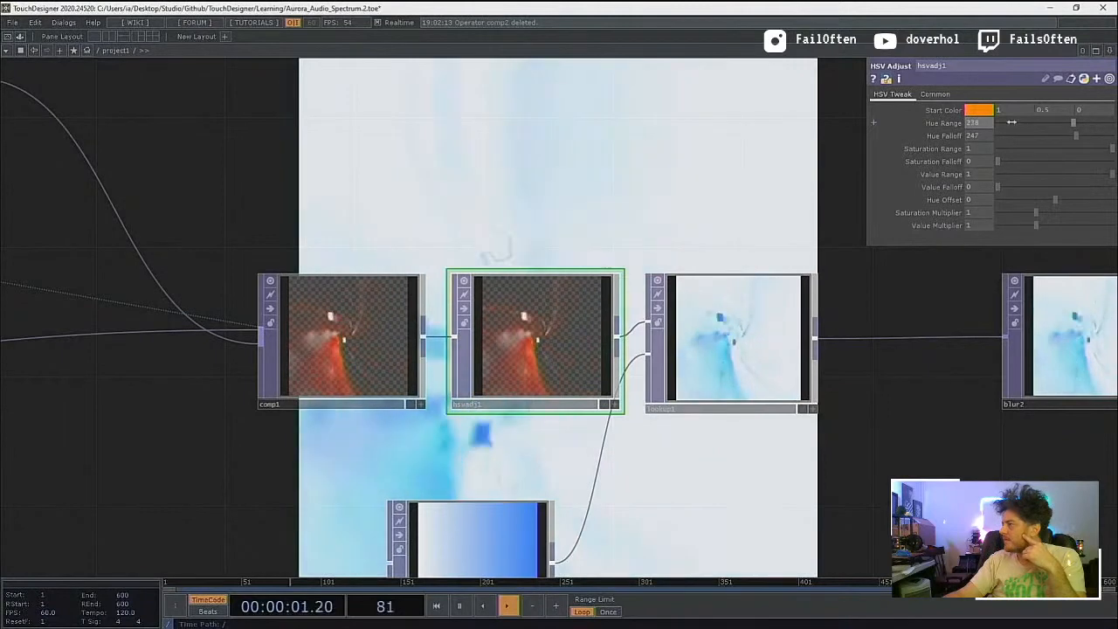
left_click(978, 110)
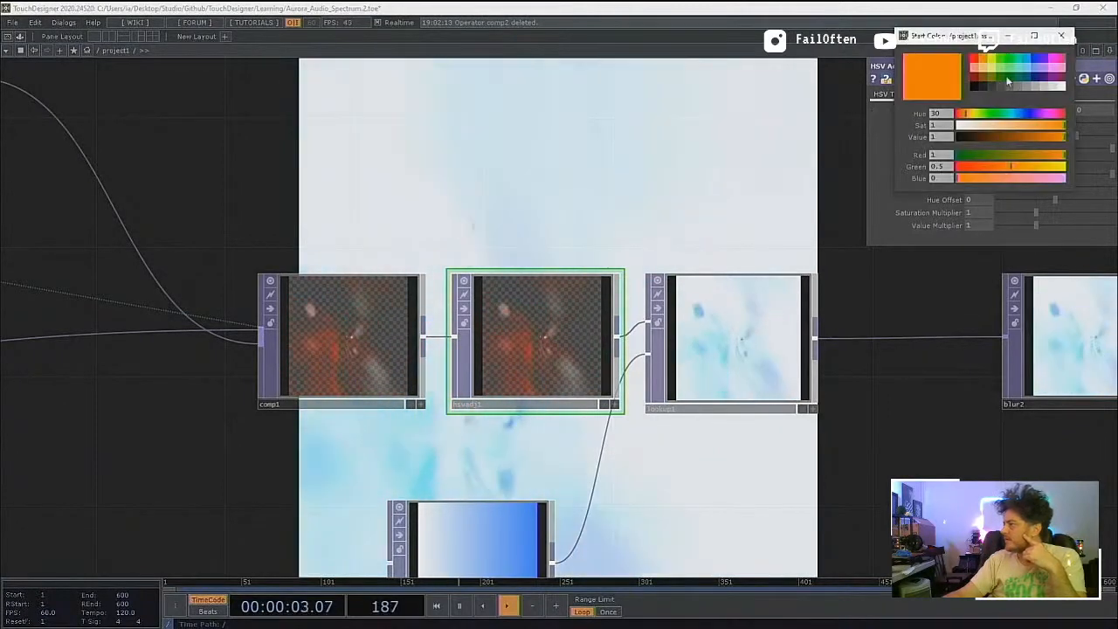
left_click(1031, 59)
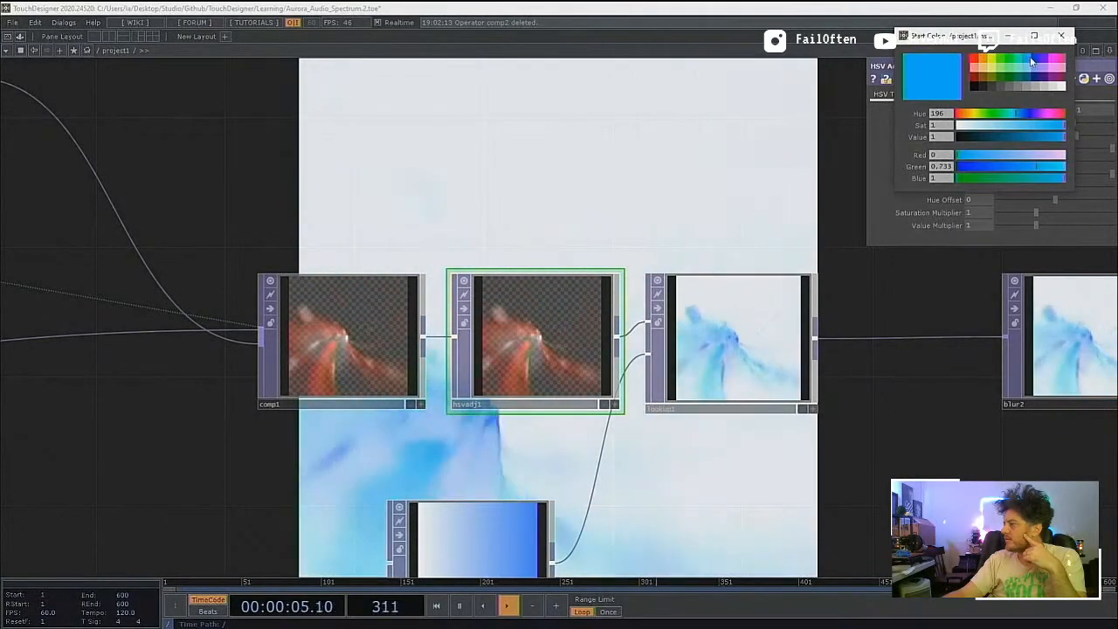
left_click(1061, 37)
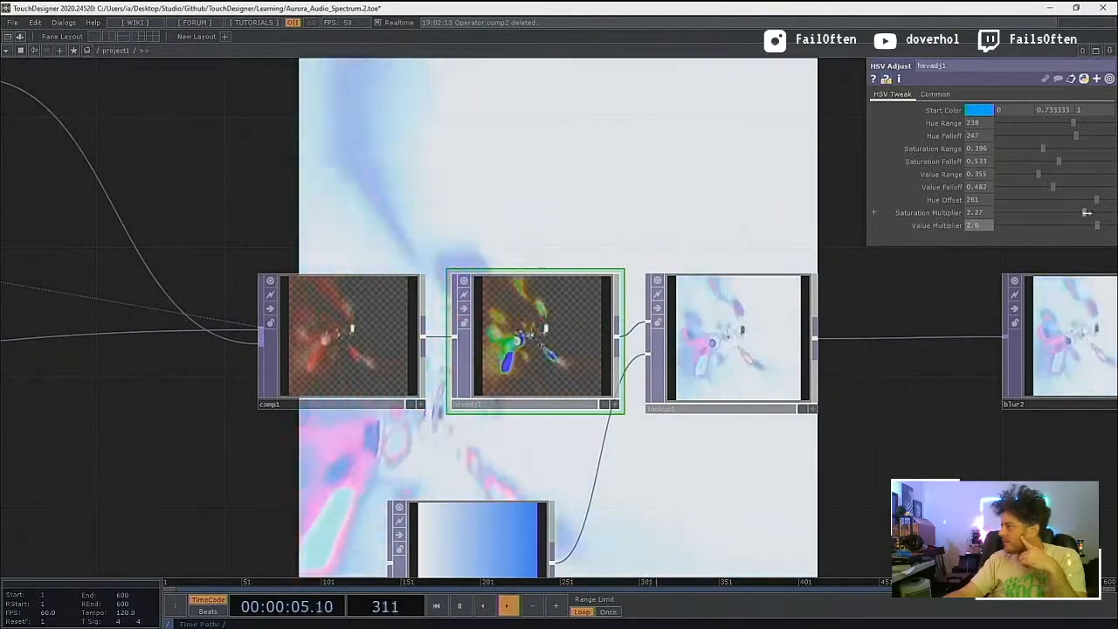
left_click_drag(1097, 212, 1108, 214)
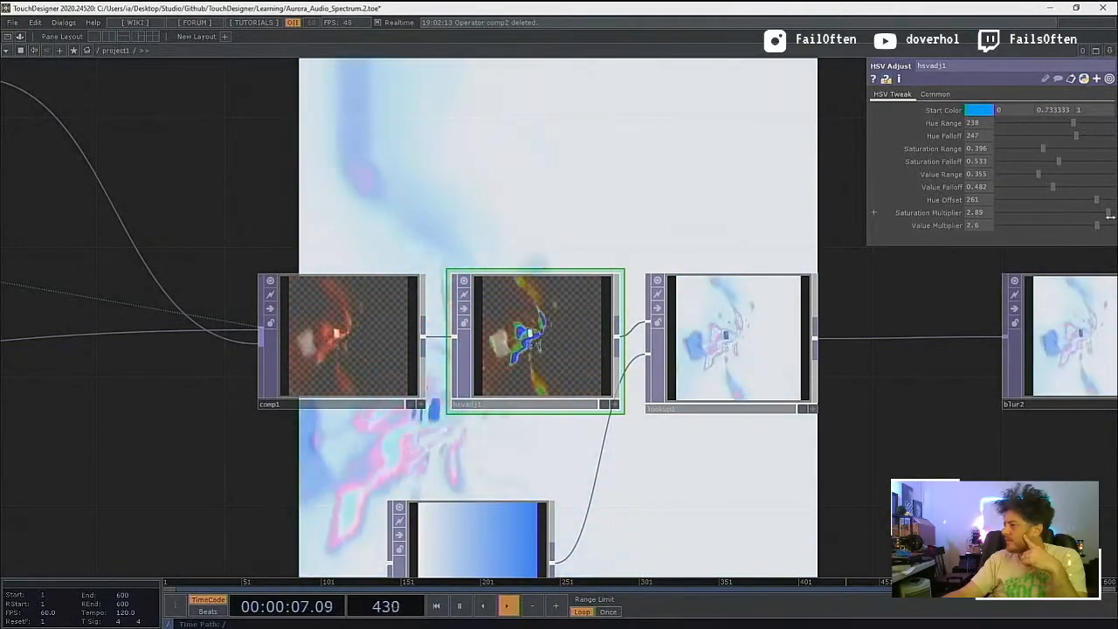
Step: Move lookup1 away from hsvadj1 until it sits next to blur2, leaving room in the chain
left_click_drag(874, 484, 540, 445)
scroll(683, 416, "down", 4)
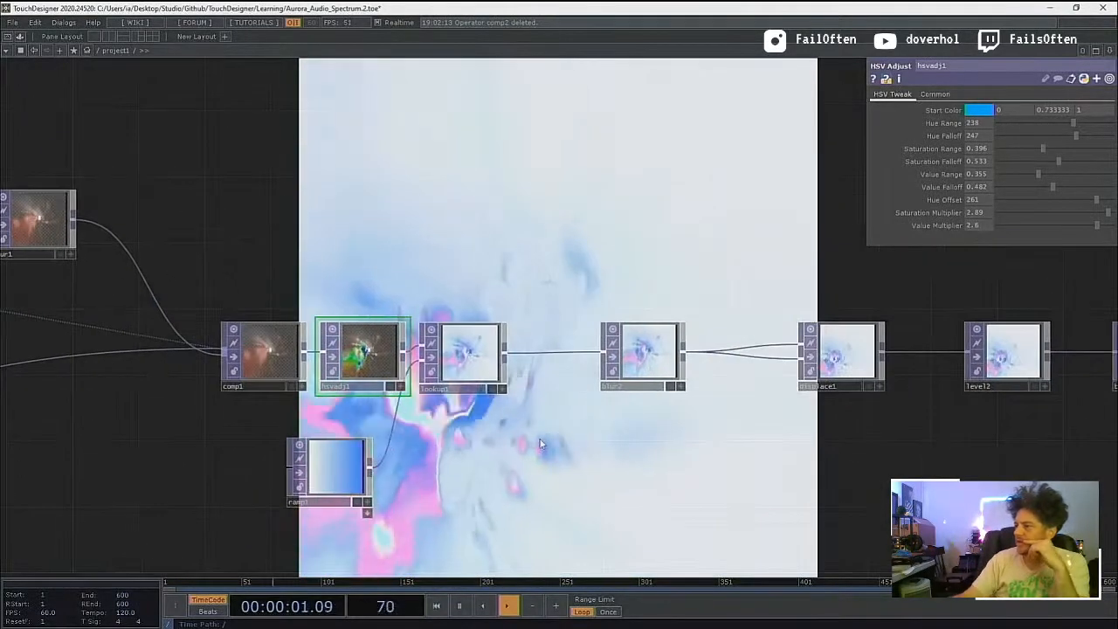
left_click_drag(542, 291, 407, 361)
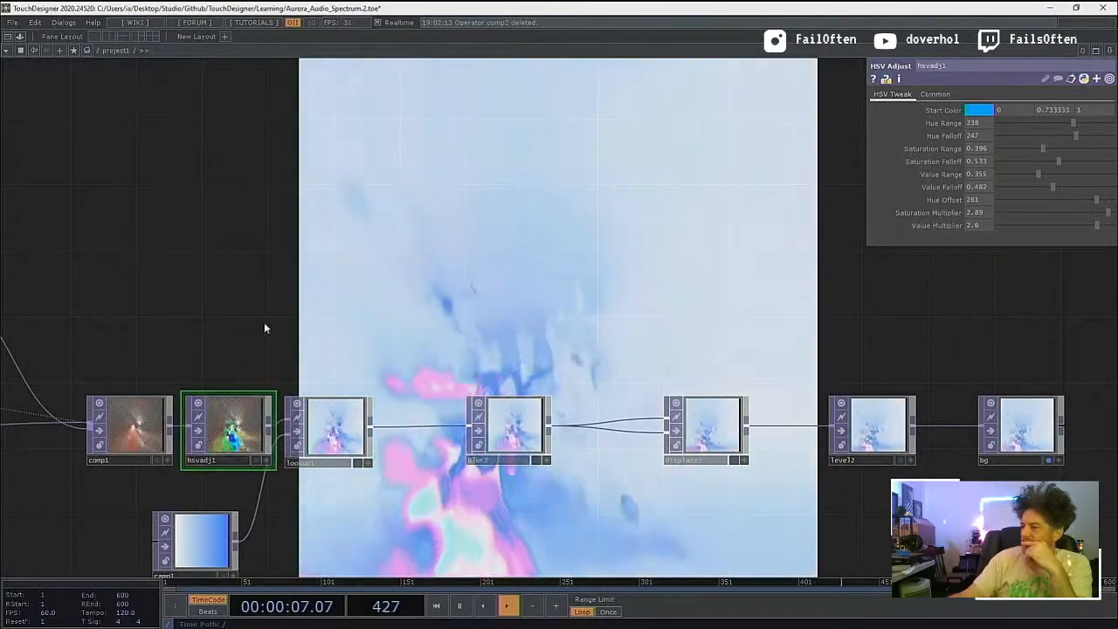
scroll(295, 348, "up", 5)
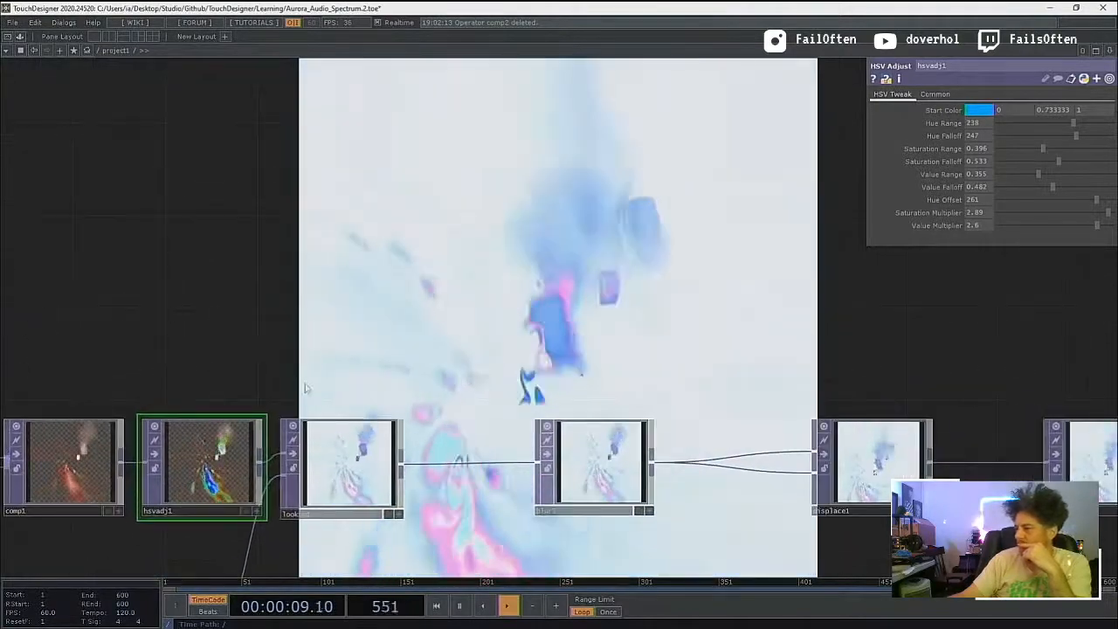
left_click_drag(305, 387, 272, 294)
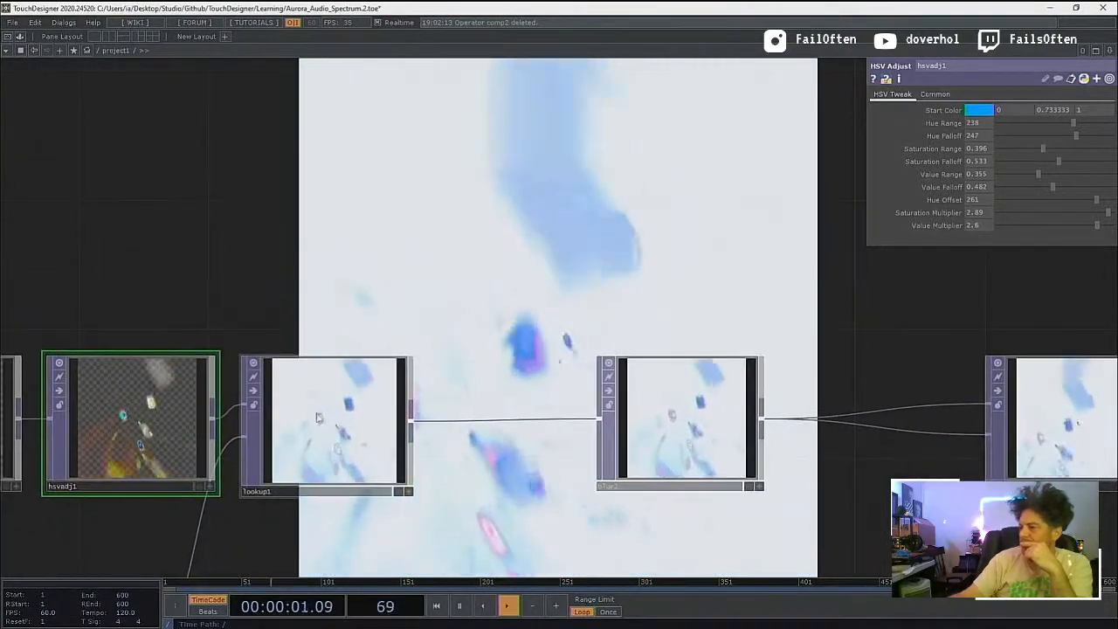
left_click_drag(315, 450, 477, 446)
Step: Recolor ramp1's blue end key to orange-red with hue 360 and saturation 0.904
left_click_drag(405, 527, 429, 343)
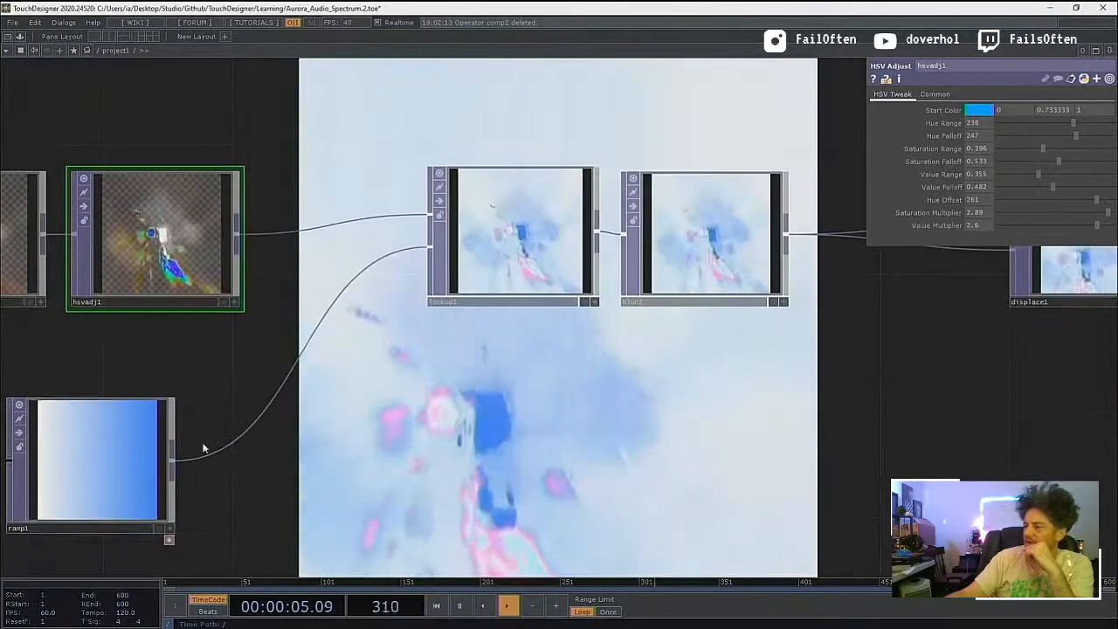
left_click(123, 475)
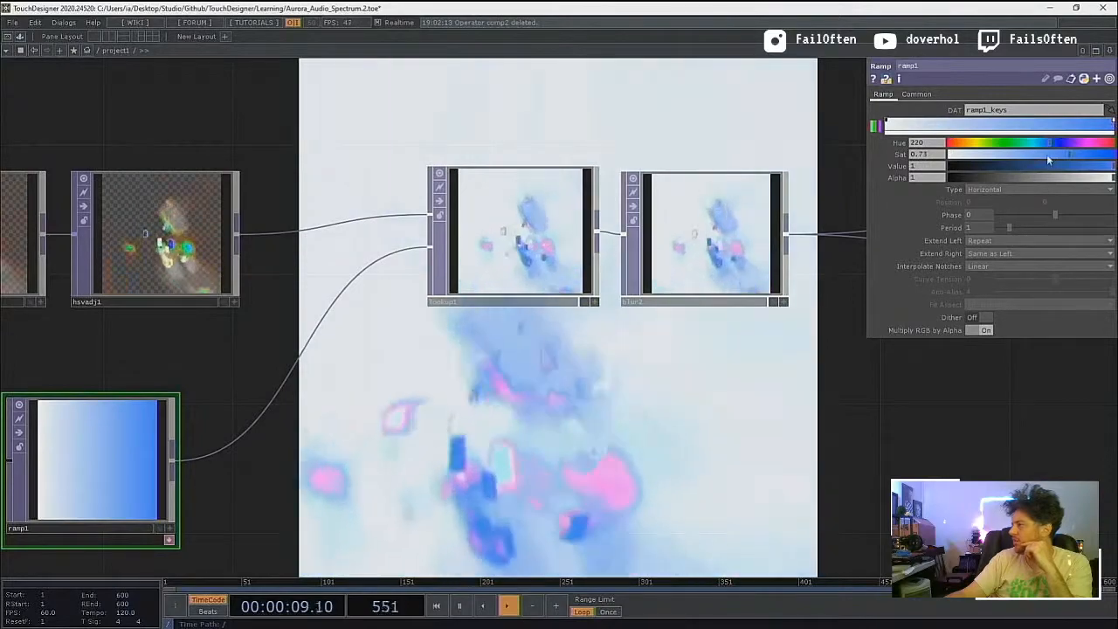
left_click_drag(1047, 154, 1089, 159)
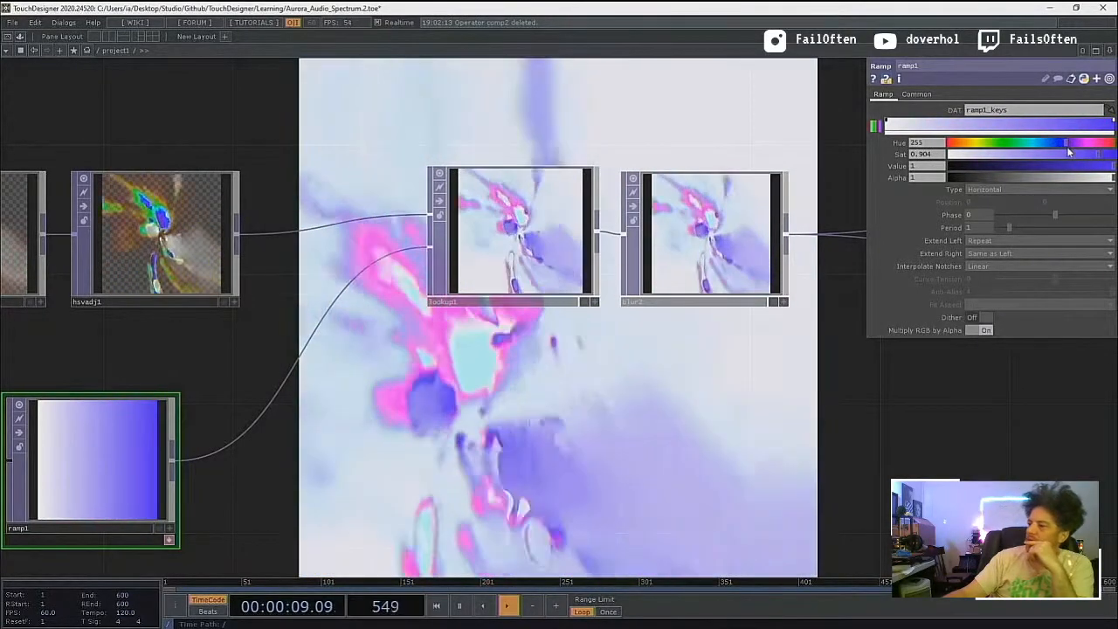
left_click_drag(1067, 145, 1026, 166)
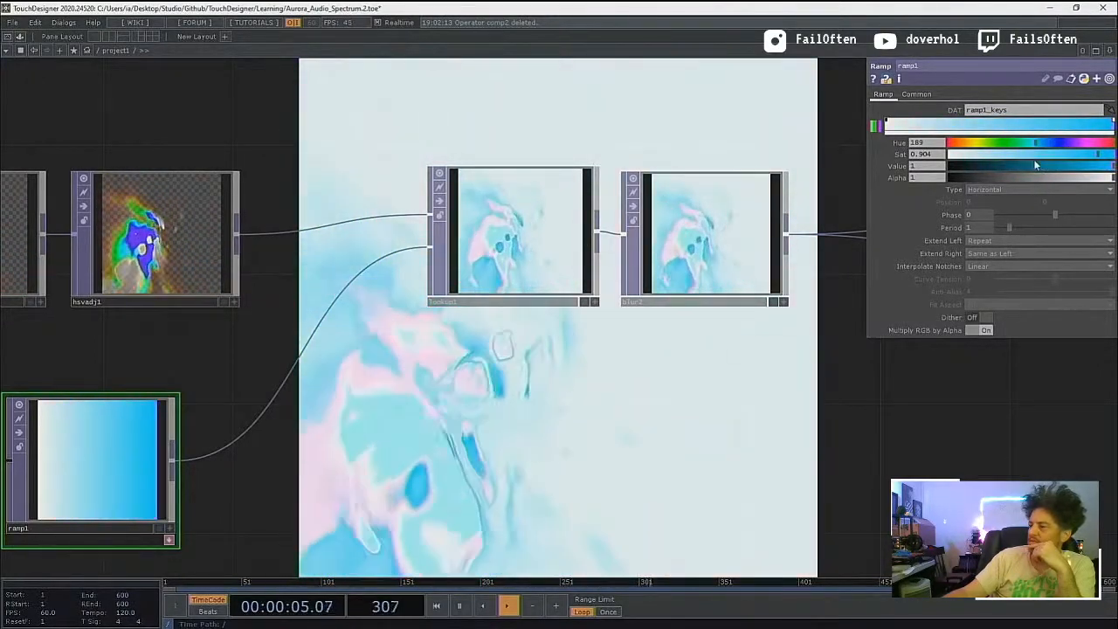
left_click_drag(1027, 164, 1002, 164)
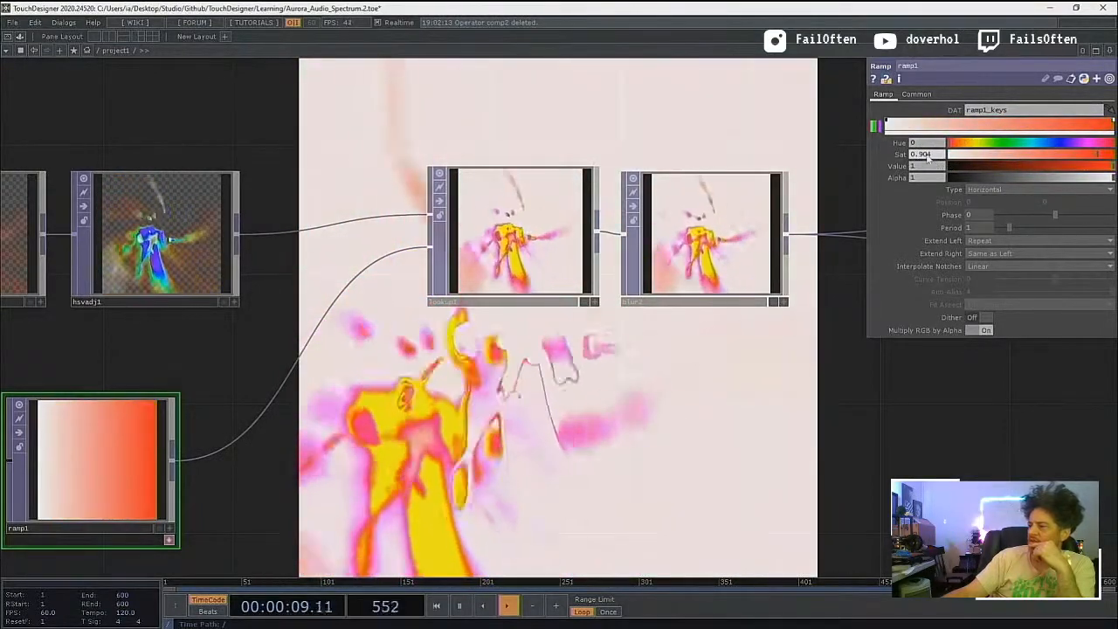
left_click_drag(946, 164, 928, 165)
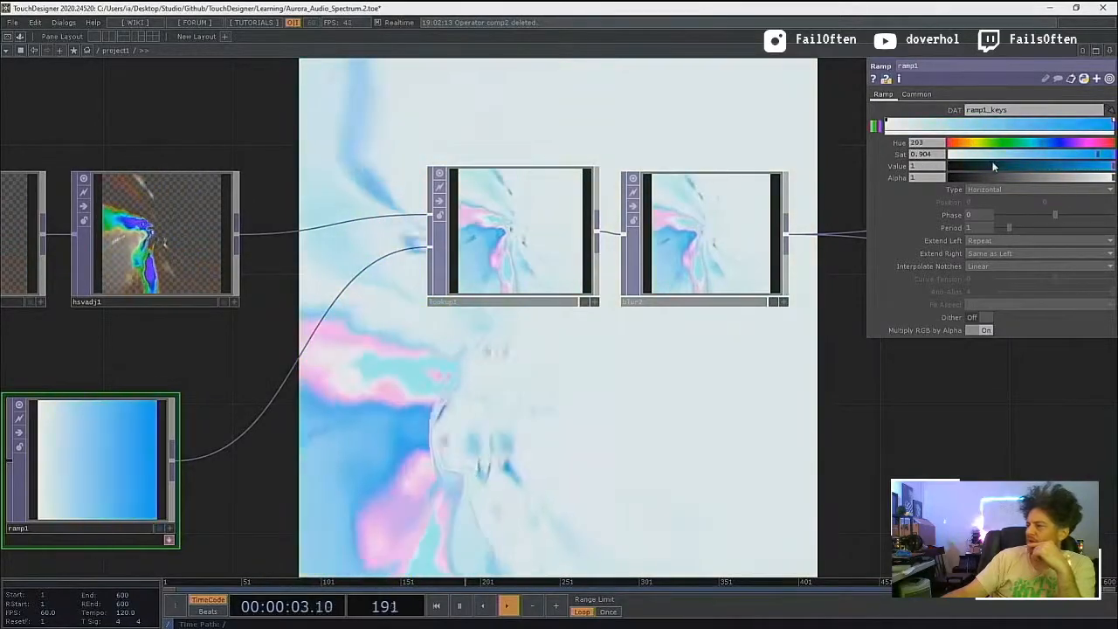
left_click_drag(1001, 165, 1101, 164)
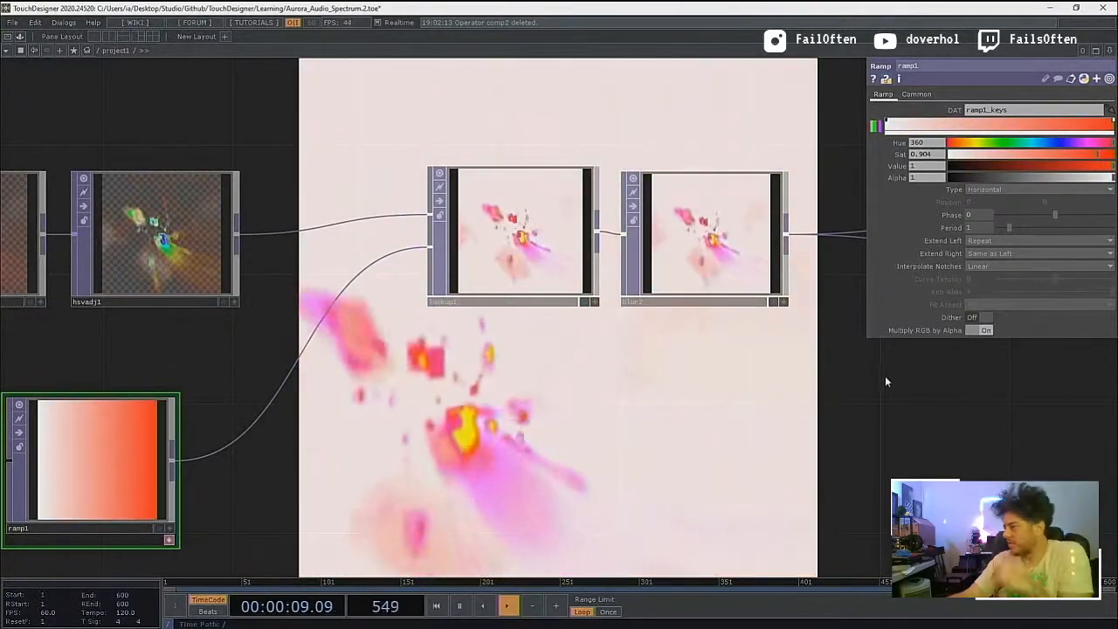
Step: Insert a copy of hsvadj1 between hsvadj1 and lookup1 and align the HSV Adjust nodes in the chain
left_click_drag(885, 382, 684, 405)
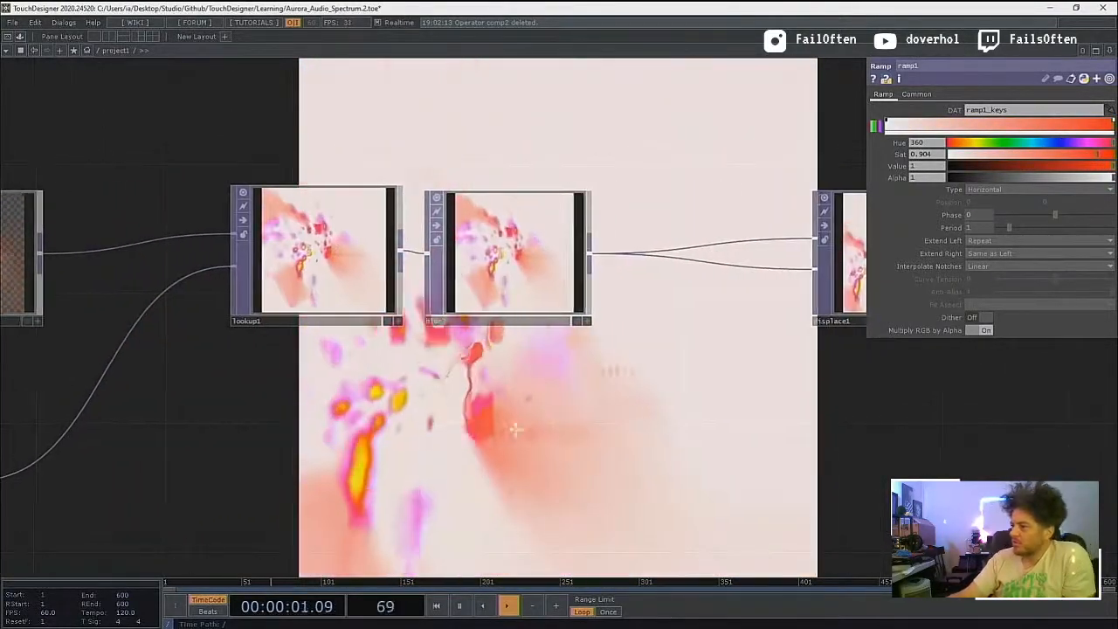
left_click_drag(516, 429, 809, 397)
left_click_drag(278, 239, 304, 234)
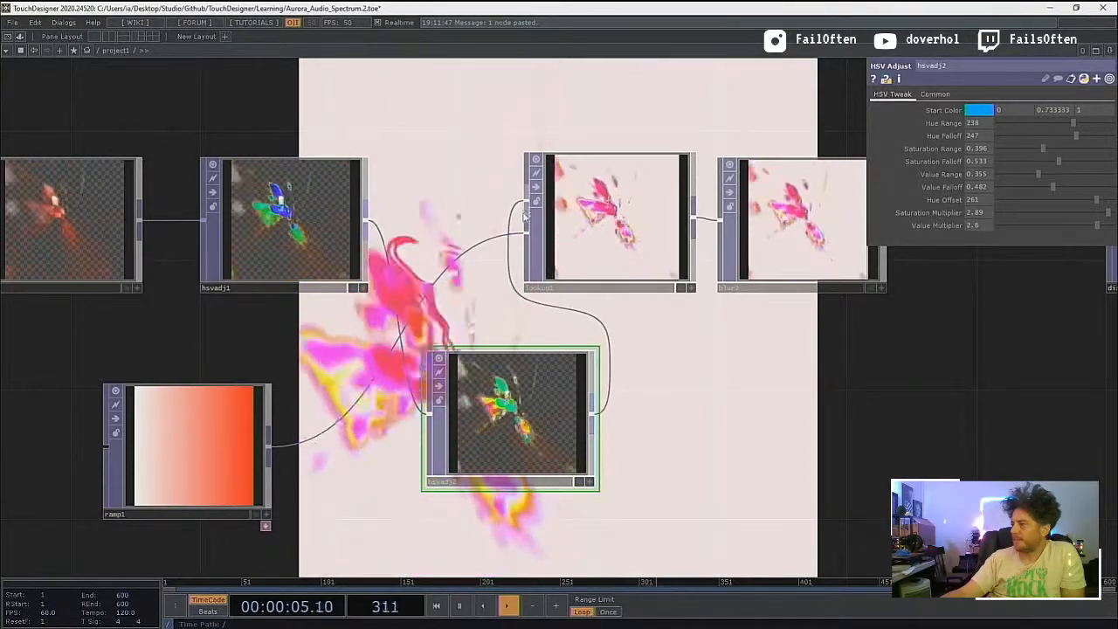
left_click_drag(442, 254, 442, 221)
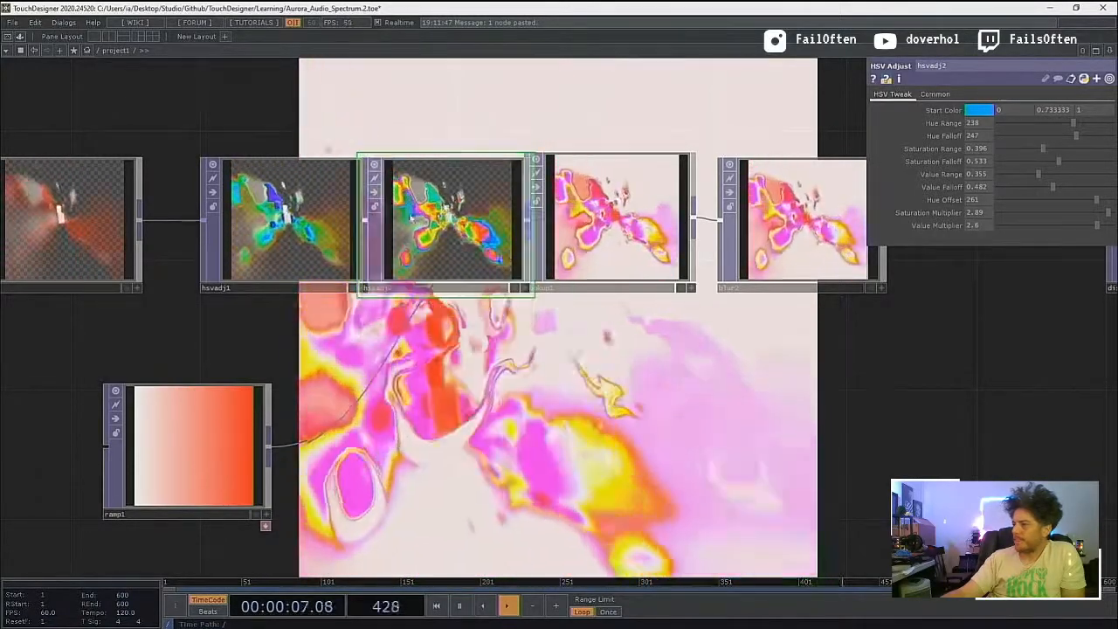
left_click_drag(303, 229, 271, 228)
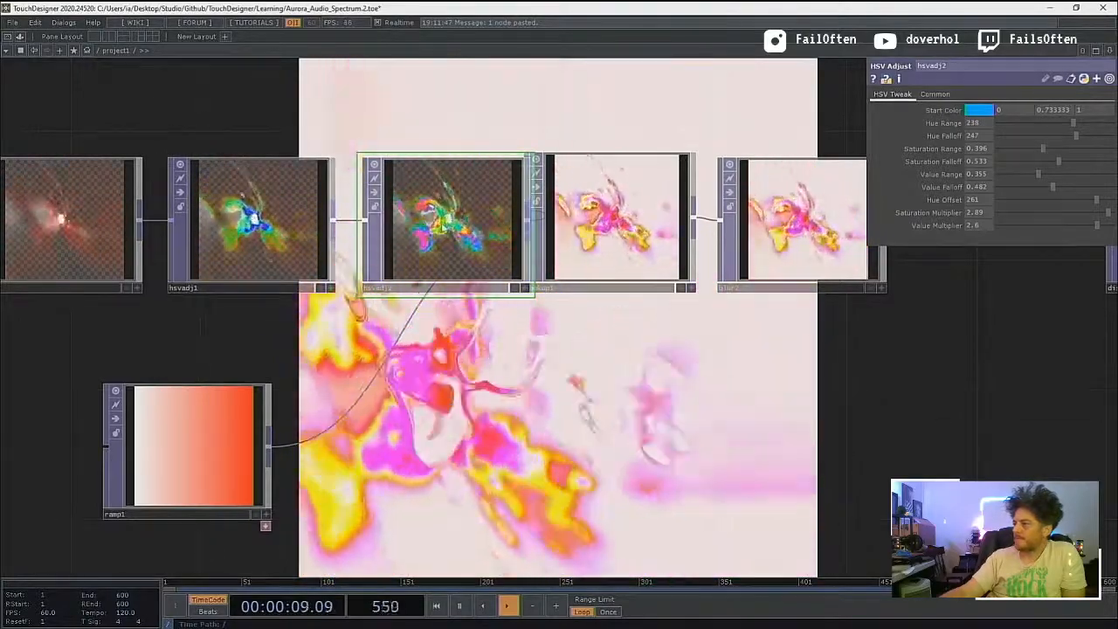
Step: Shift comp1 and hsvadj1 back along the chain so they are evenly spaced before hsvadj2
scroll(435, 403, "down", 5)
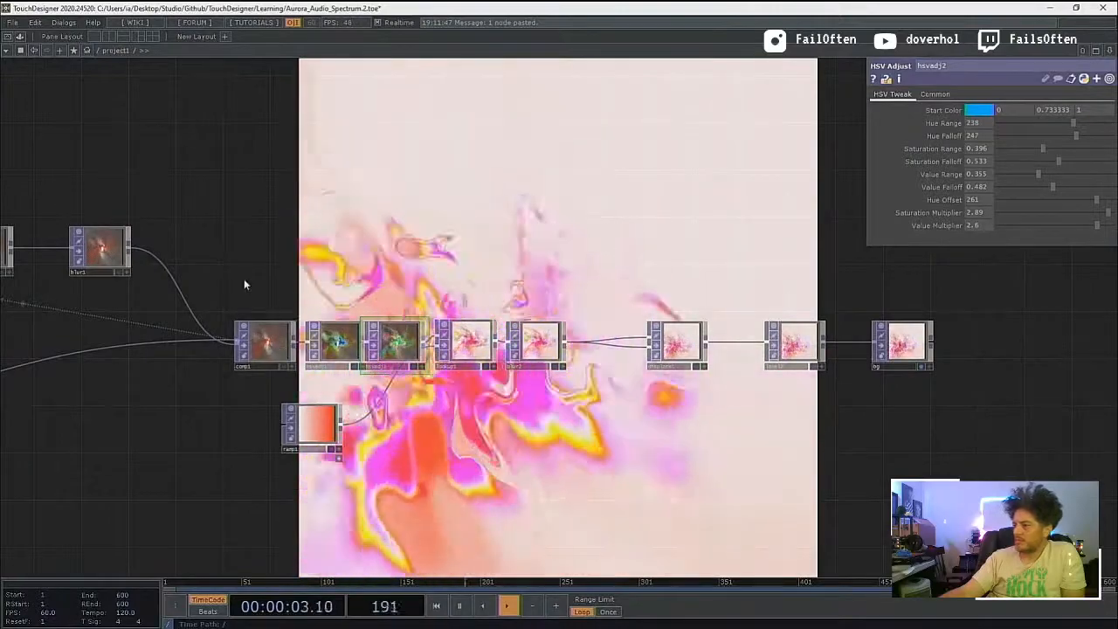
right_click_drag(339, 351, 332, 347)
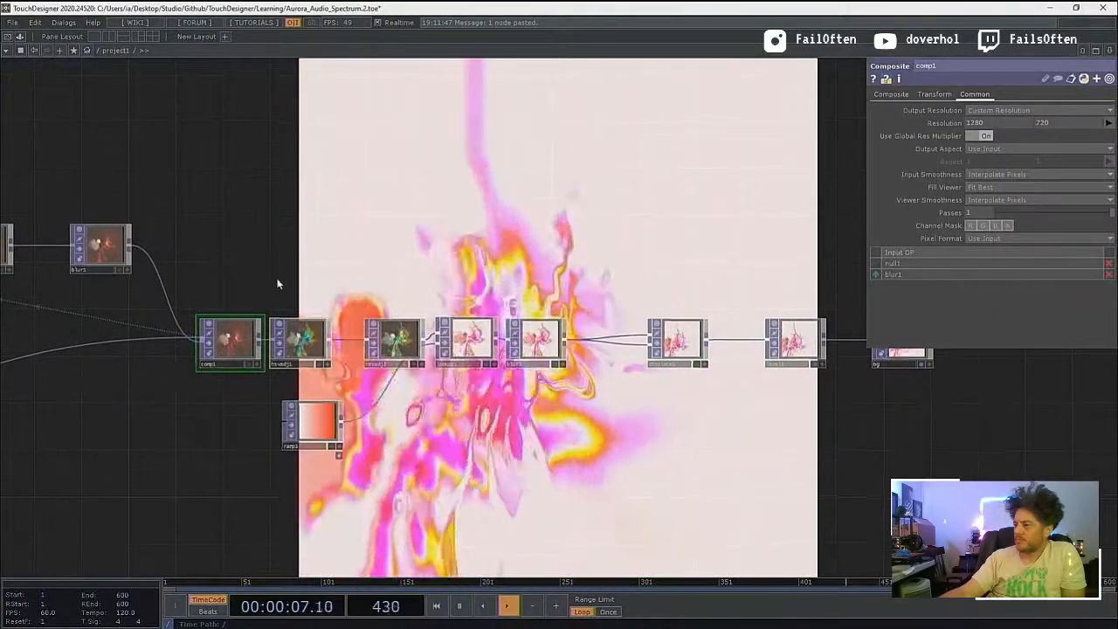
left_click(306, 343)
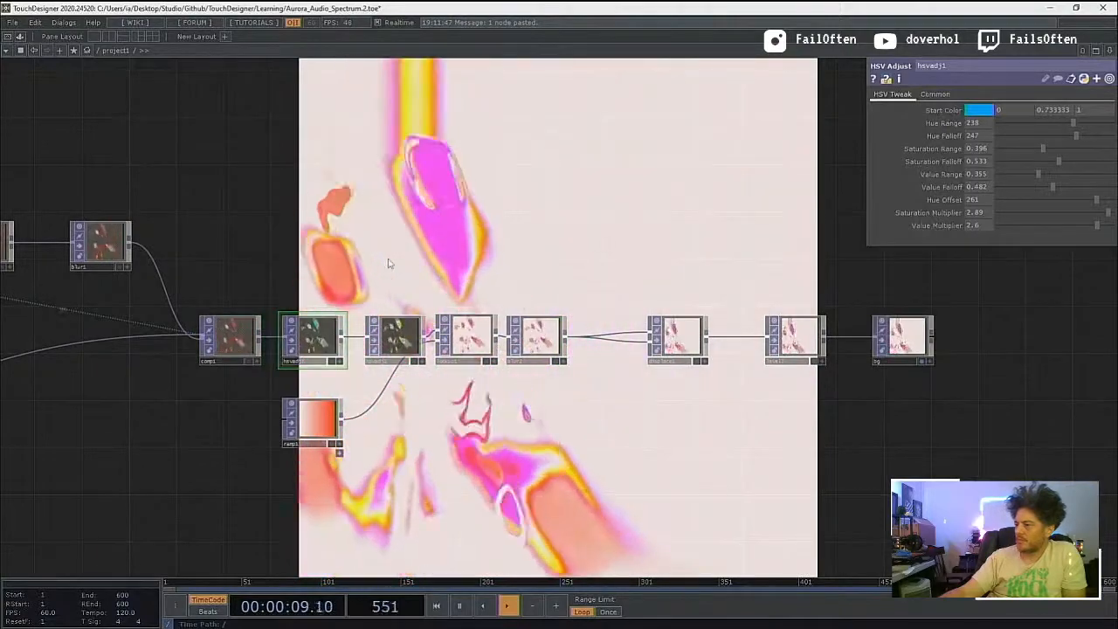
Step: Delete the rectangle1 SOP that feeds geometry into the audio_reactive container
left_click_drag(389, 264, 233, 313)
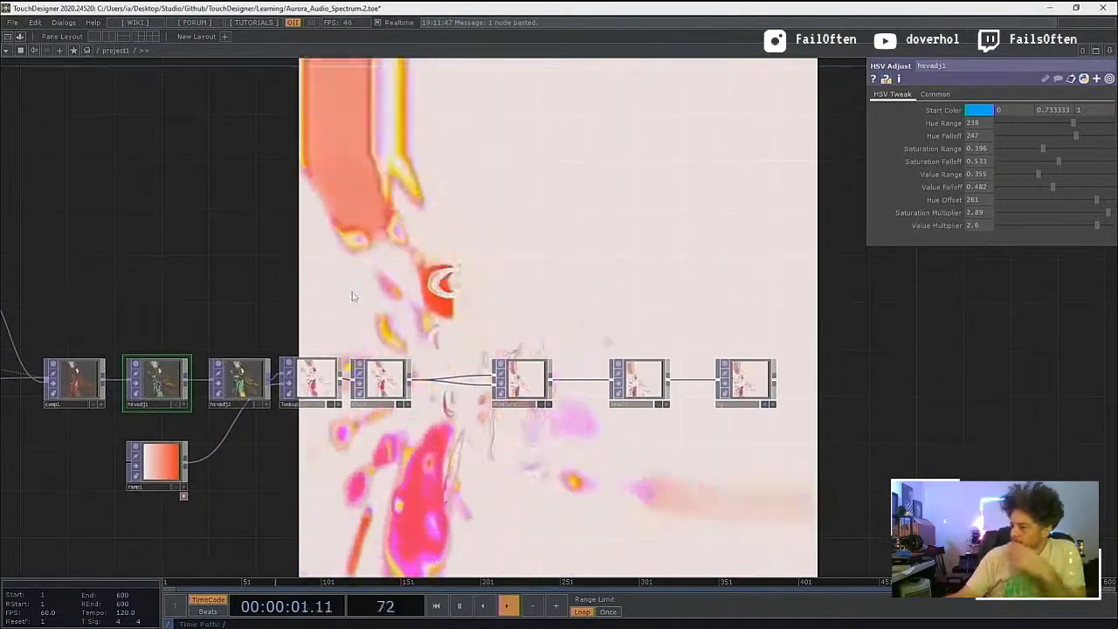
scroll(324, 341, "up", 5)
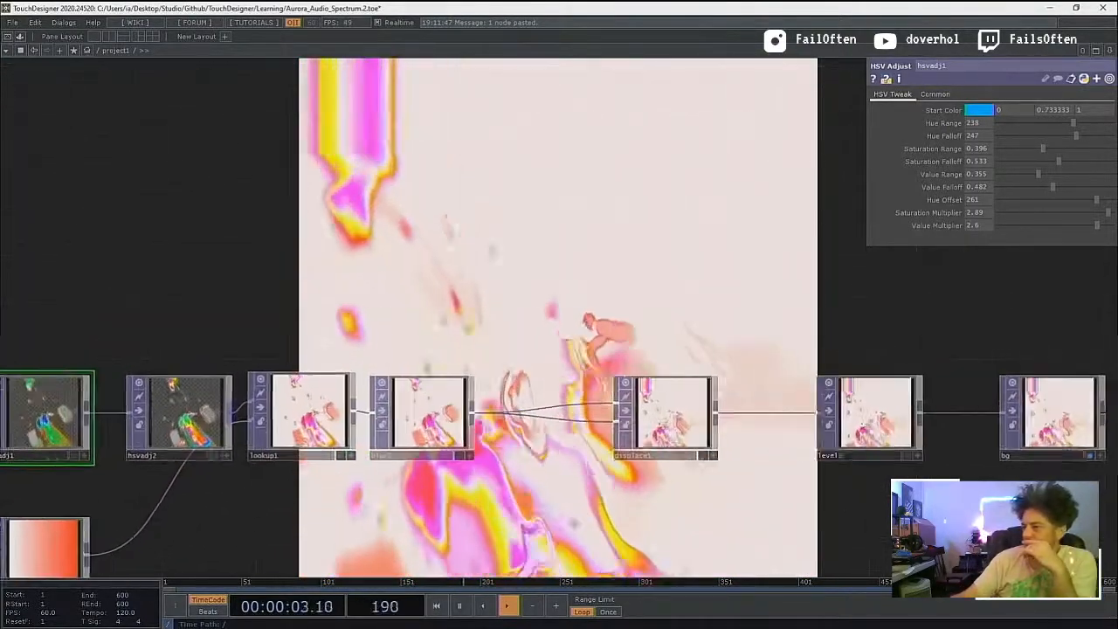
left_click_drag(199, 296, 317, 279)
left_click_drag(113, 454, 901, 329)
left_click_drag(215, 476, 695, 427)
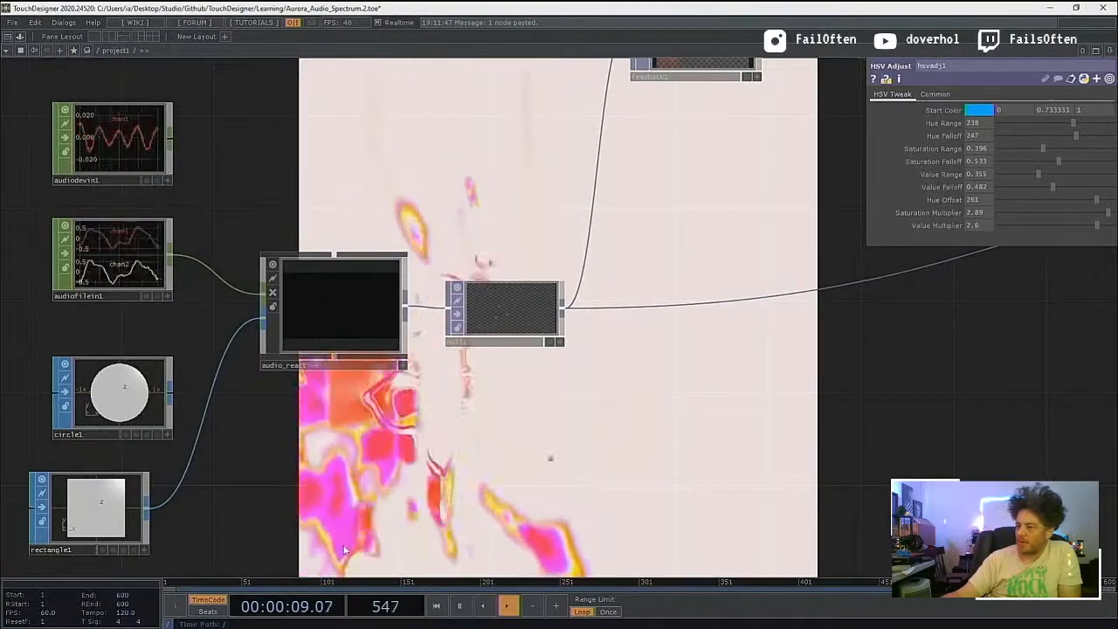
left_click(129, 402)
left_click_drag(225, 501, 263, 466)
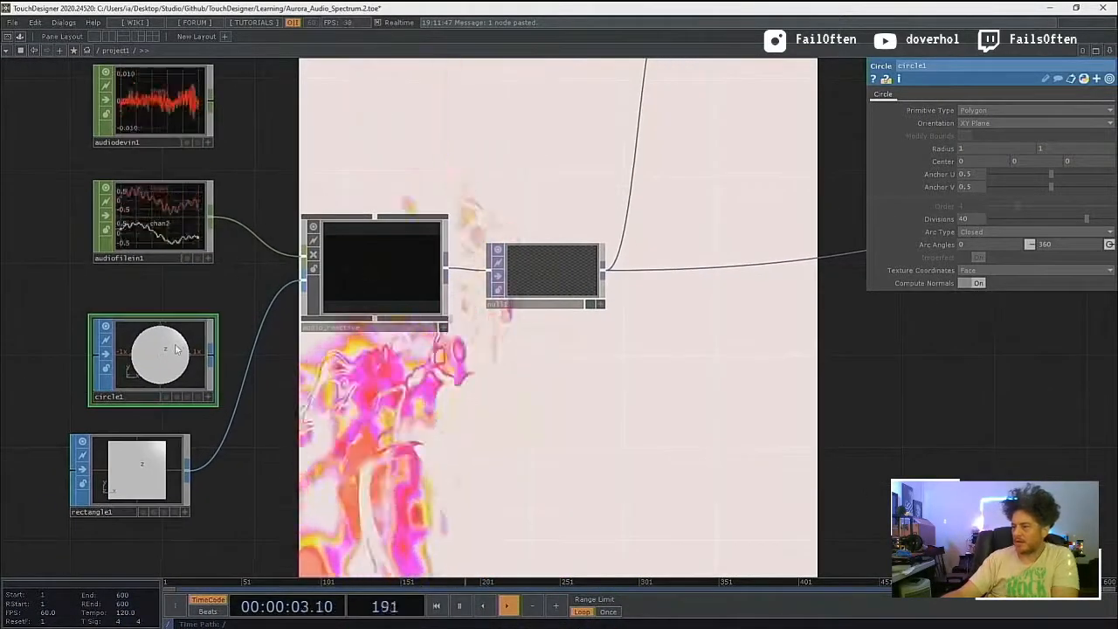
left_click(150, 494)
key("Delete")
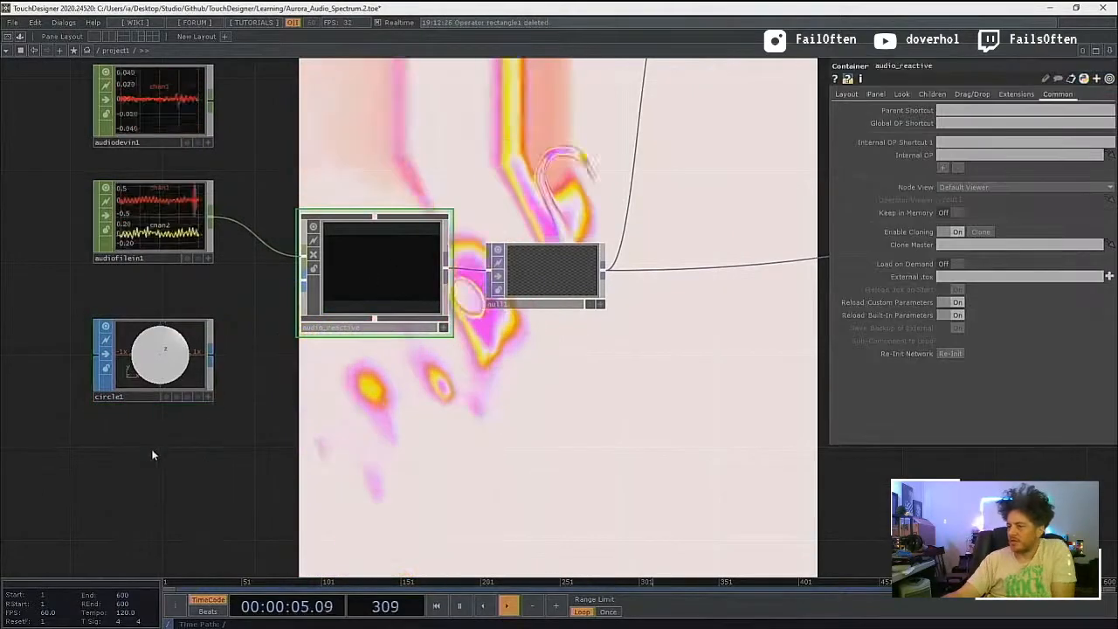
Step: Add a Sphere SOP below circle1 and connect it to audio_reactive's geometry input
key("Tab")
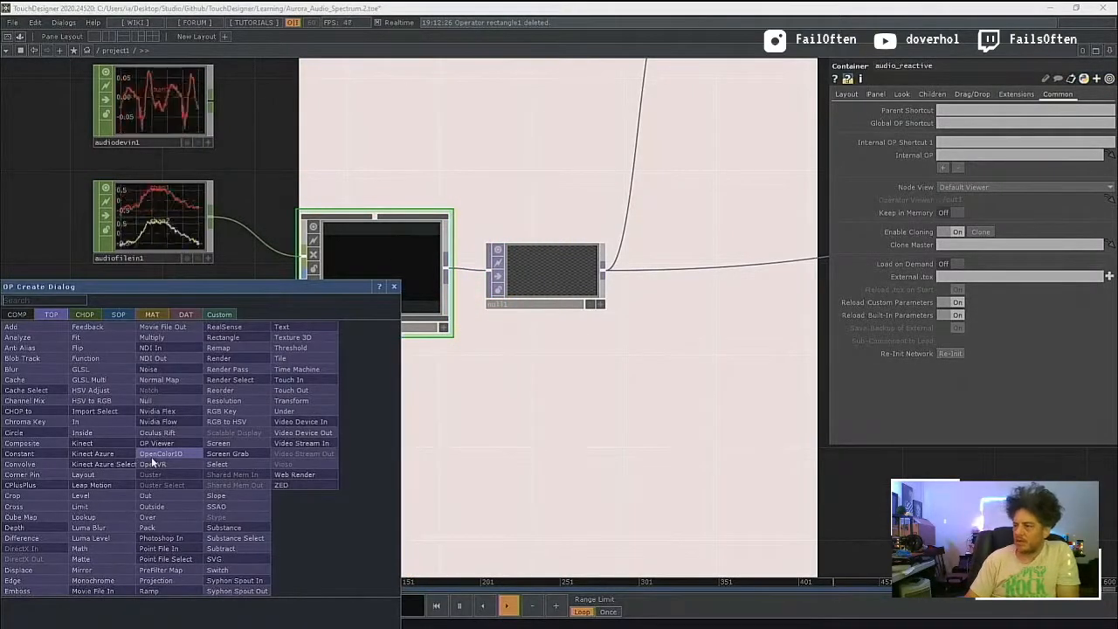
key("Tab")
key("Tab")
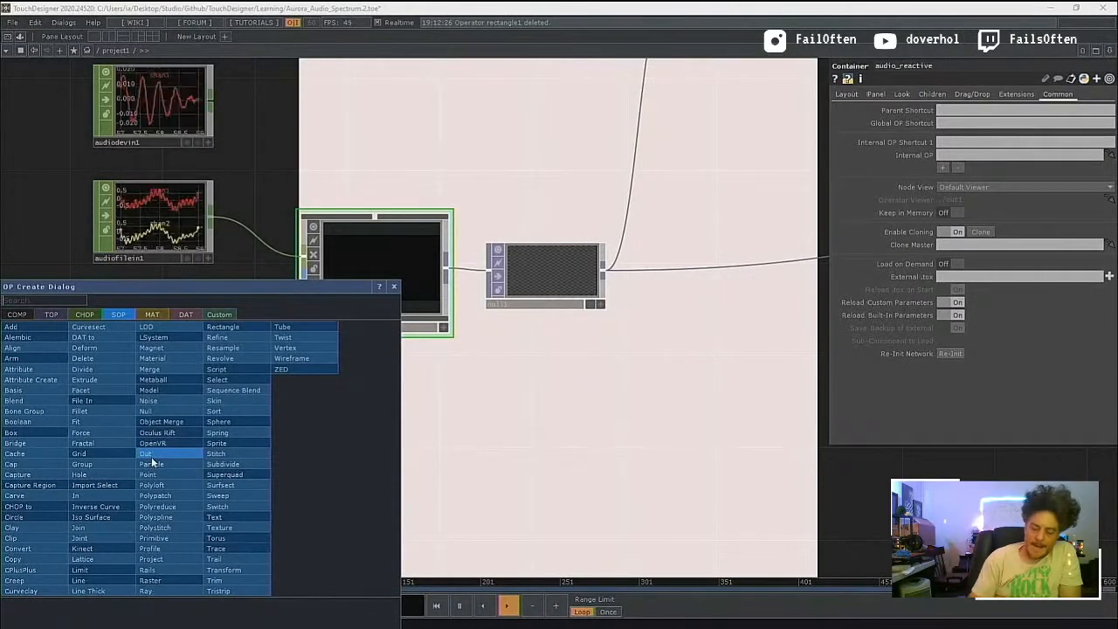
key("Return")
left_click(152, 464)
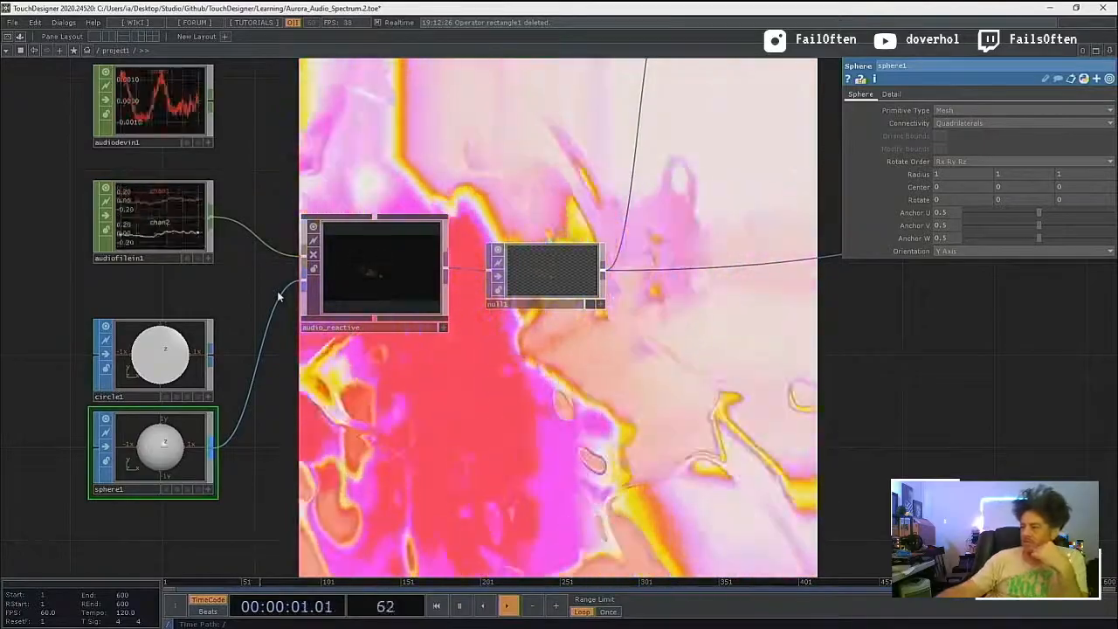
Step: Go up to the root network and examine the project1 container's rendered output
scroll(395, 370, "down", 10)
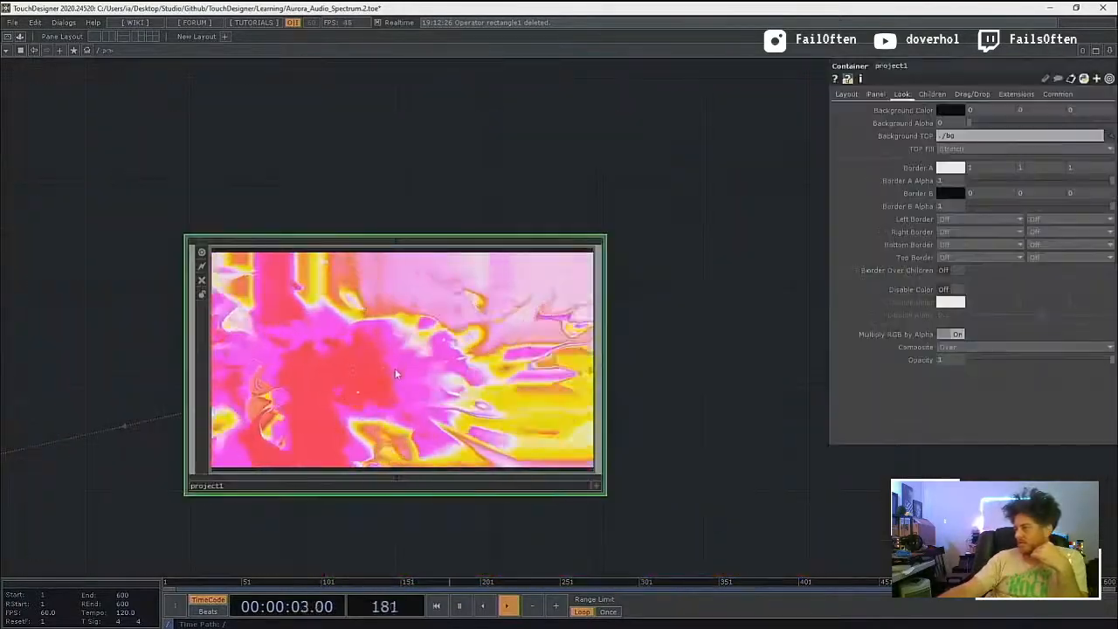
scroll(393, 369, "up", 5)
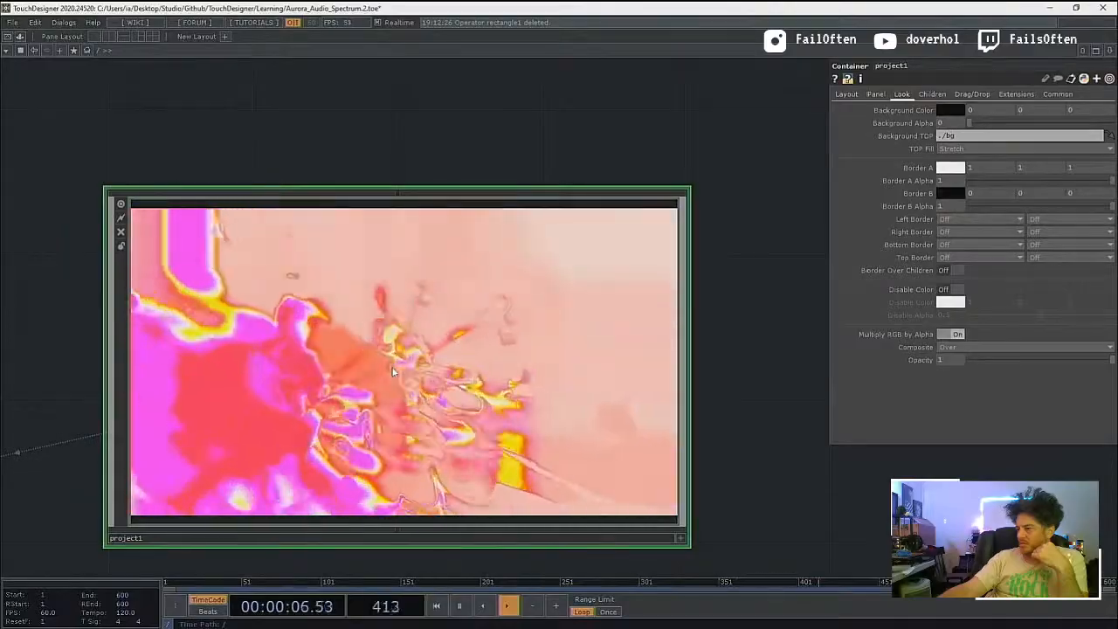
scroll(392, 369, "up", 5)
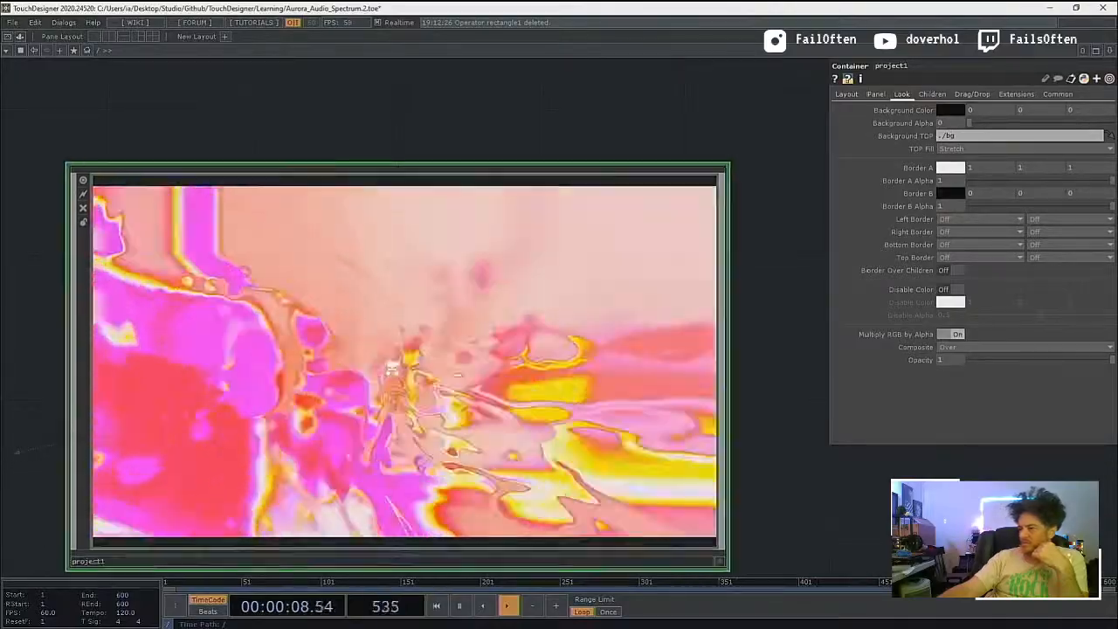
Step: Go into project1's audio_reactive container and move the out1 TOP up closer to render1
scroll(392, 370, "up", 8)
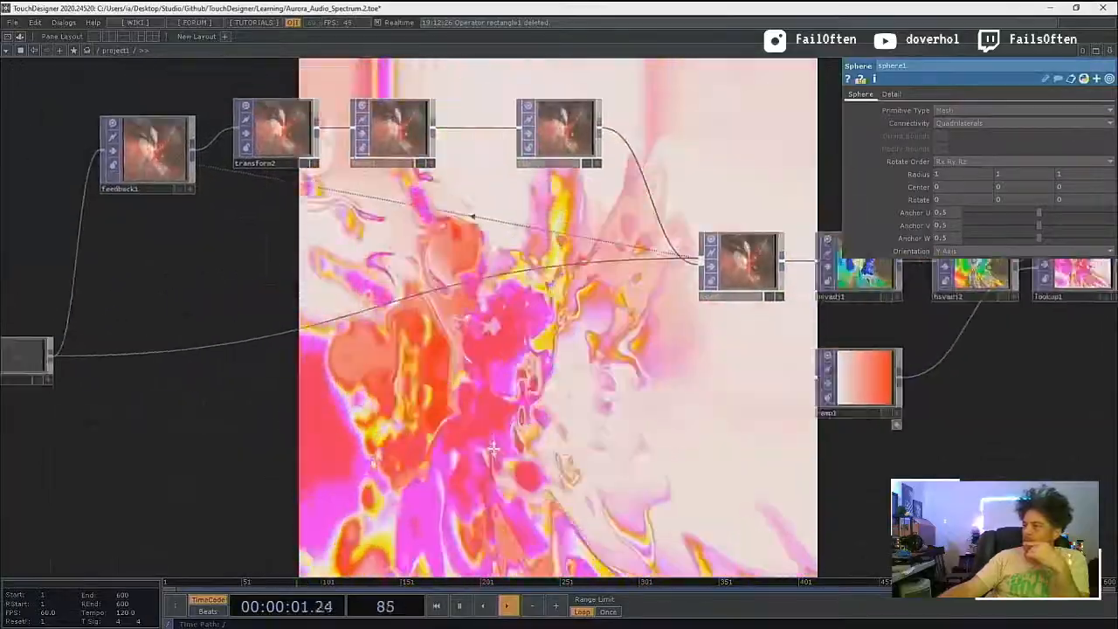
left_click_drag(494, 448, 533, 461)
left_click_drag(433, 441, 528, 449)
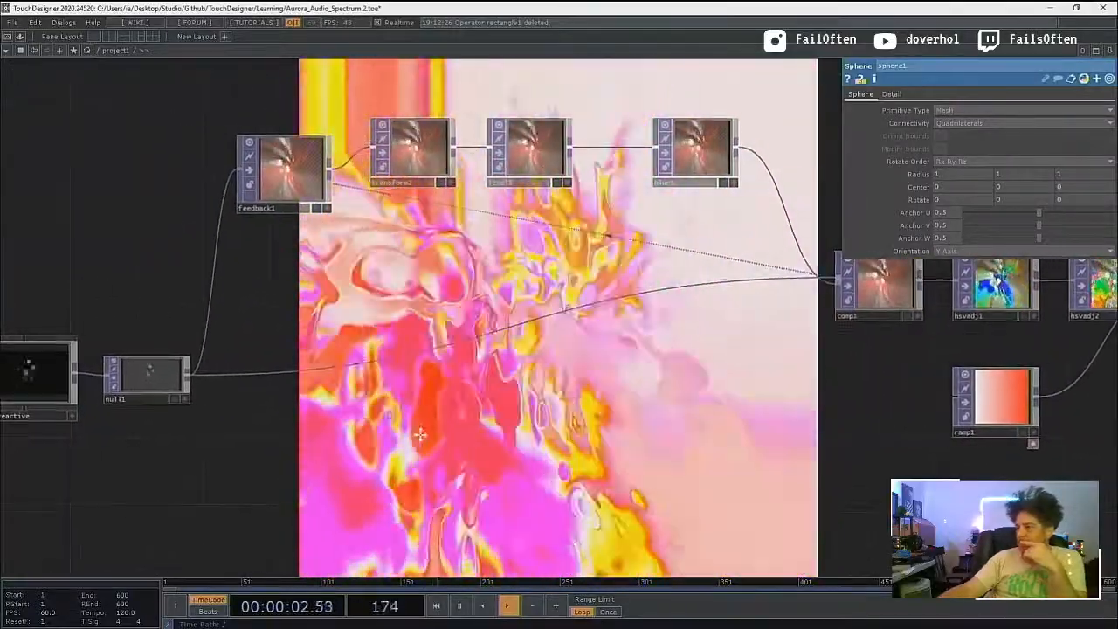
left_click_drag(415, 432, 490, 448)
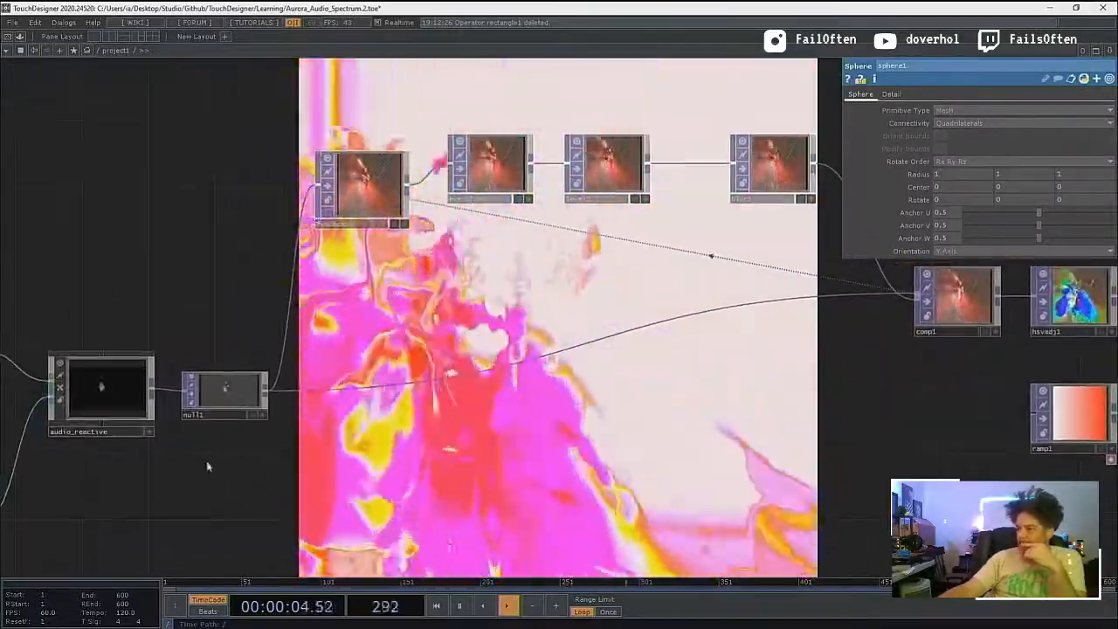
scroll(101, 402, "up", 1)
scroll(102, 402, "up", 5)
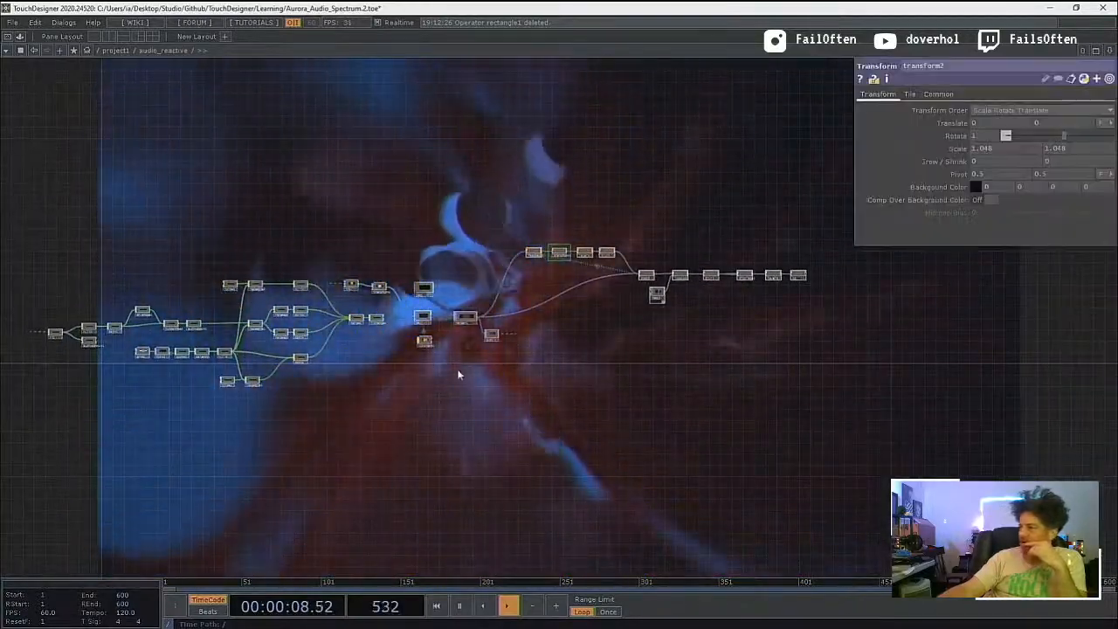
scroll(466, 297, "up", 8)
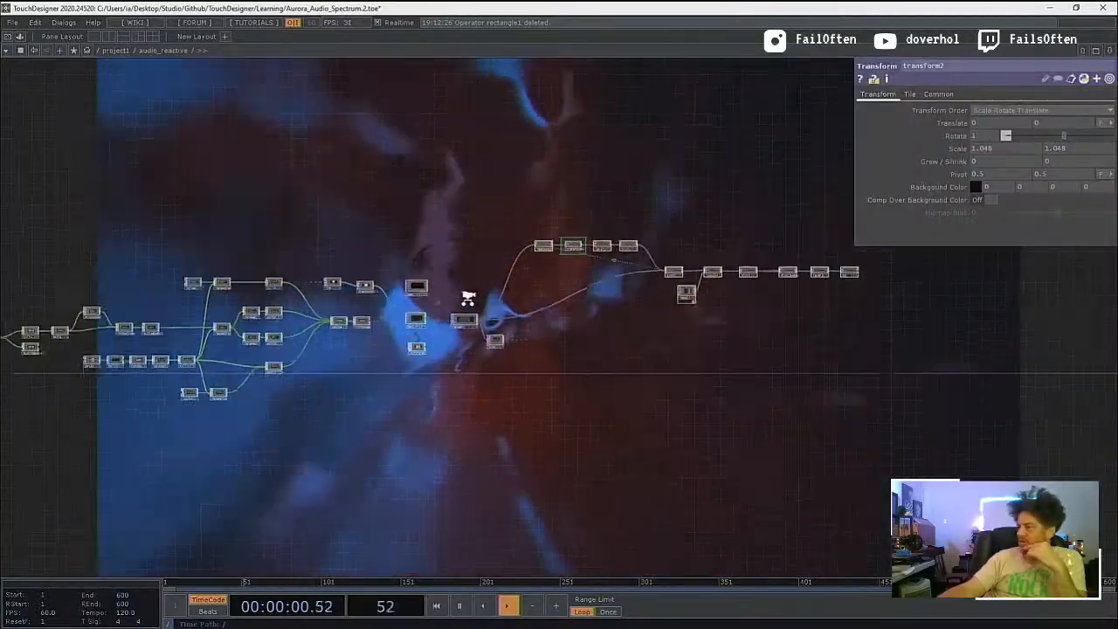
scroll(468, 297, "up", 3)
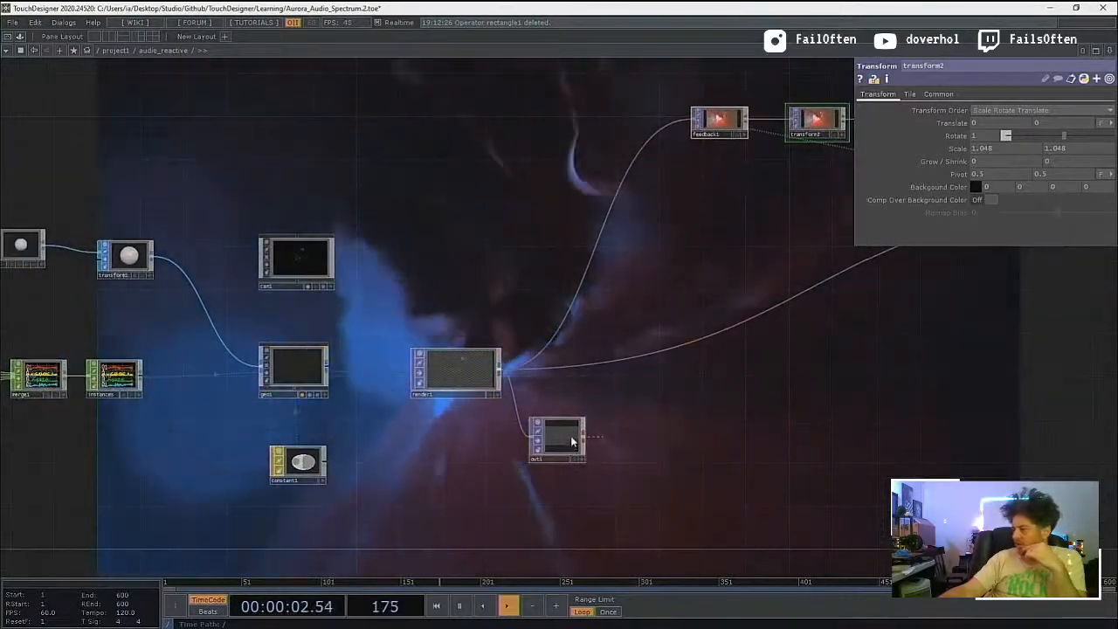
left_click_drag(562, 408, 559, 391)
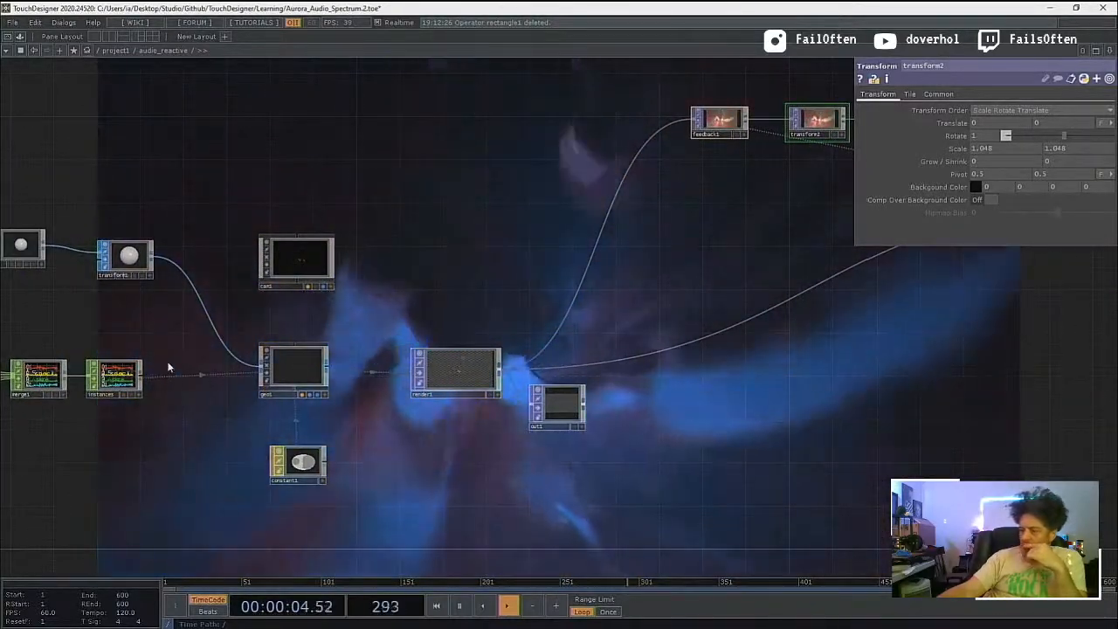
Step: Set geo1's instancing Translate Z to the tz channel
left_click(125, 390)
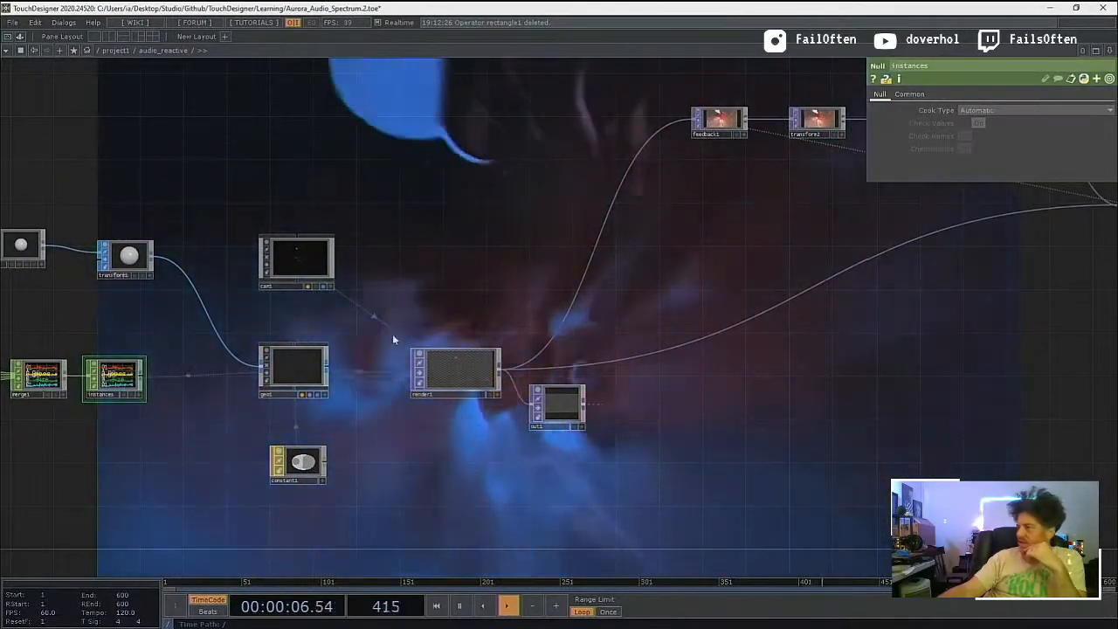
left_click(295, 367)
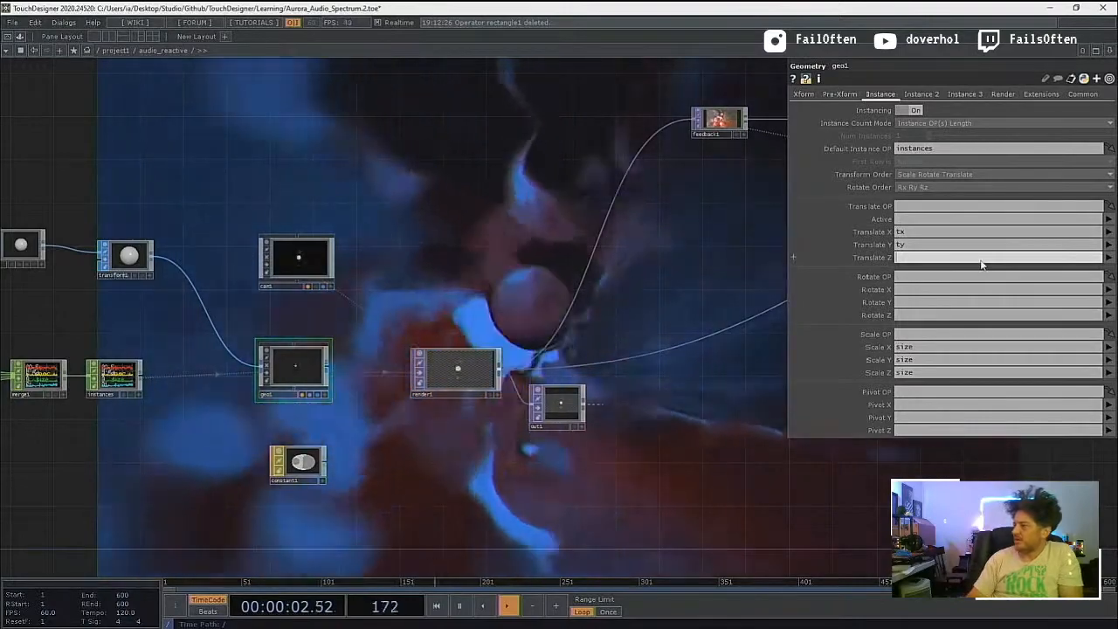
left_click(980, 261)
type("tz")
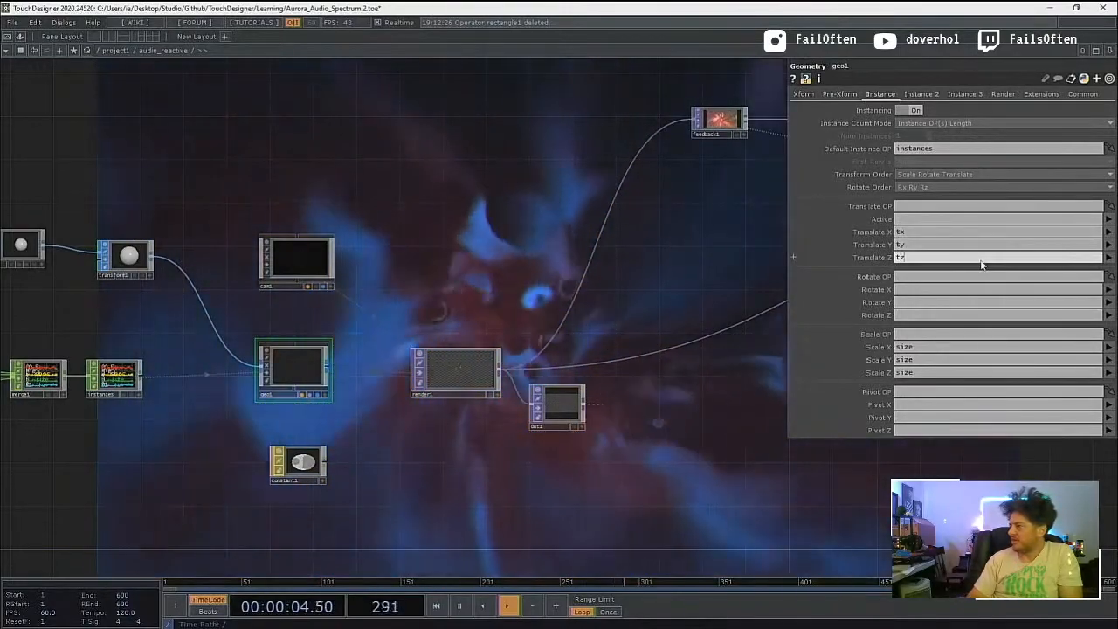
key("Return")
Step: Duplicate the noise2, resample3 and math3 CHOPs below the originals and connect the copied math4 to merge1
left_click_drag(577, 179, 741, 189)
left_click_drag(392, 164, 676, 119)
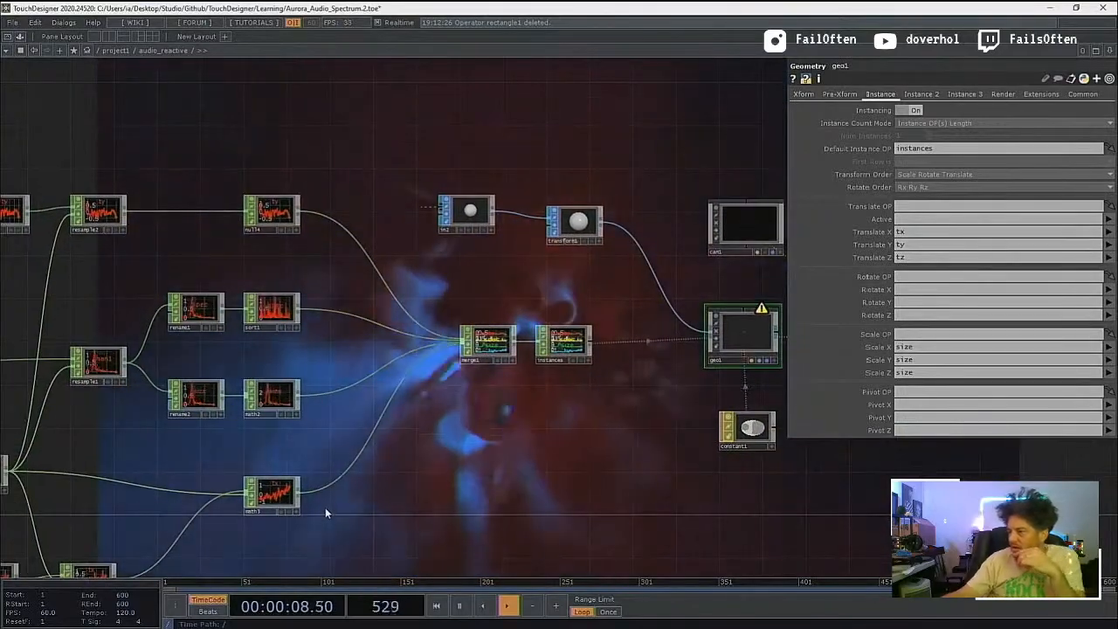
scroll(328, 447, "up", 4)
scroll(328, 446, "up", 1)
left_click_drag(414, 384, 570, 296)
left_click_drag(481, 471, 382, 544)
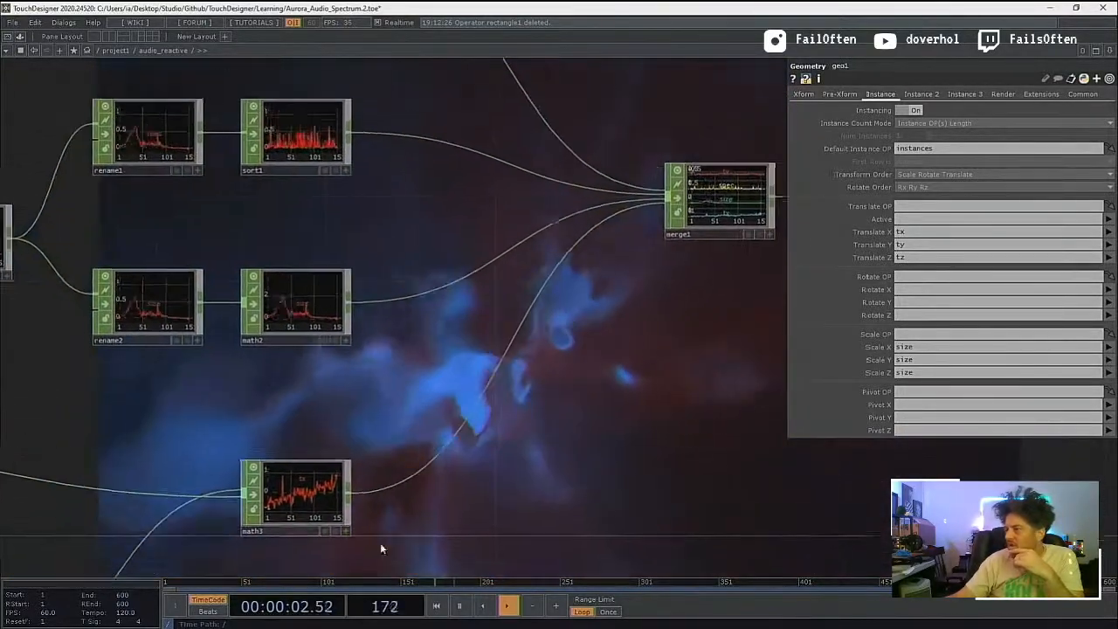
scroll(487, 484, "down", 2)
scroll(488, 483, "down", 2)
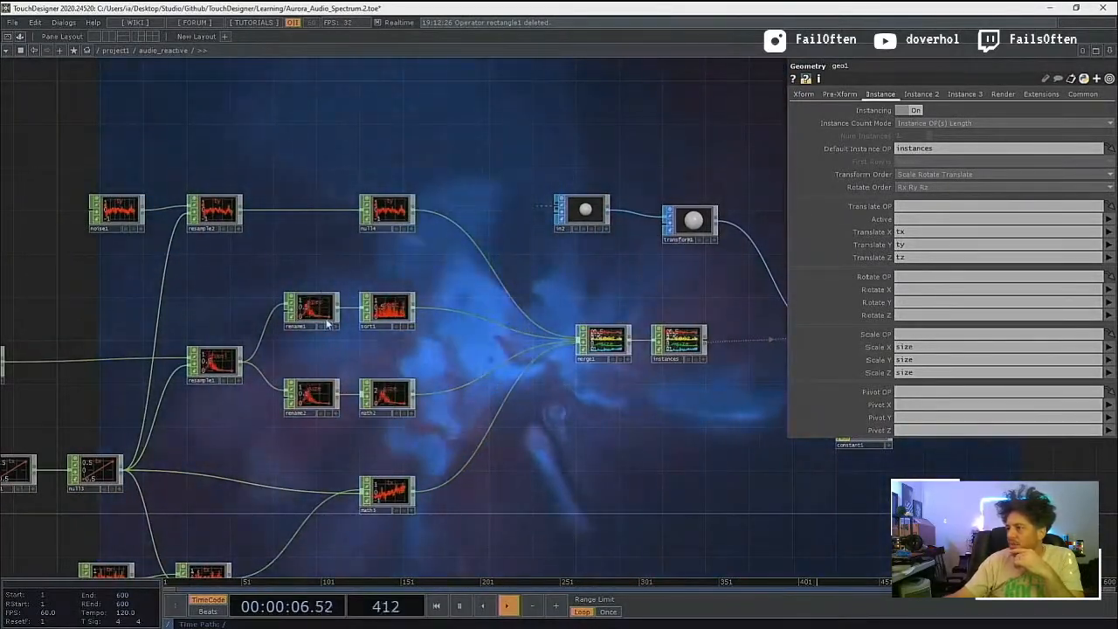
scroll(454, 404, "down", 3)
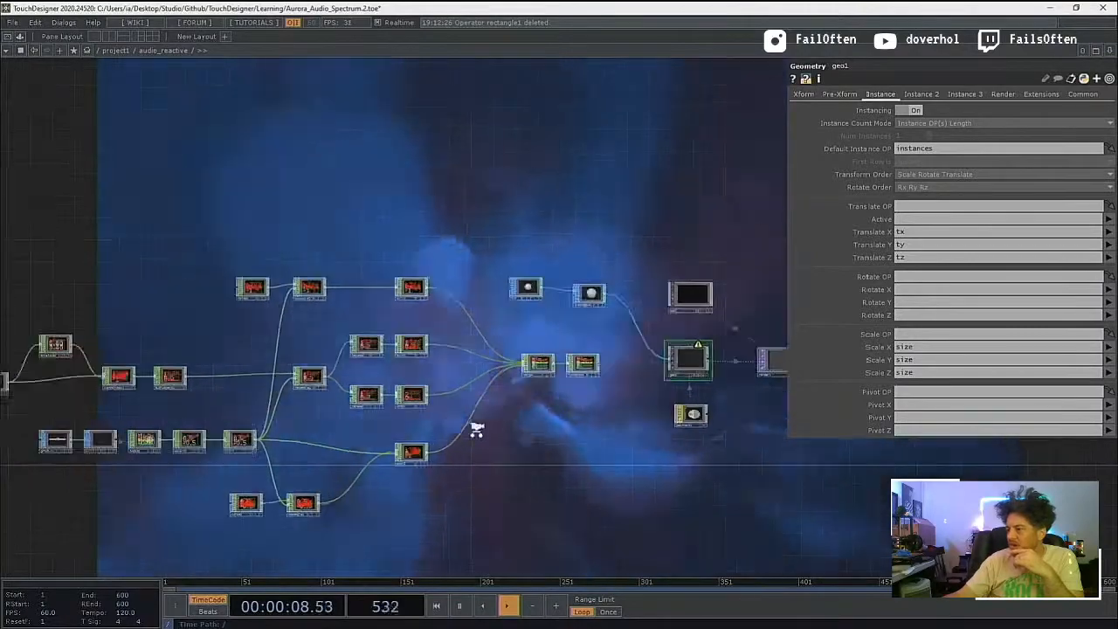
scroll(474, 429, "up", 2)
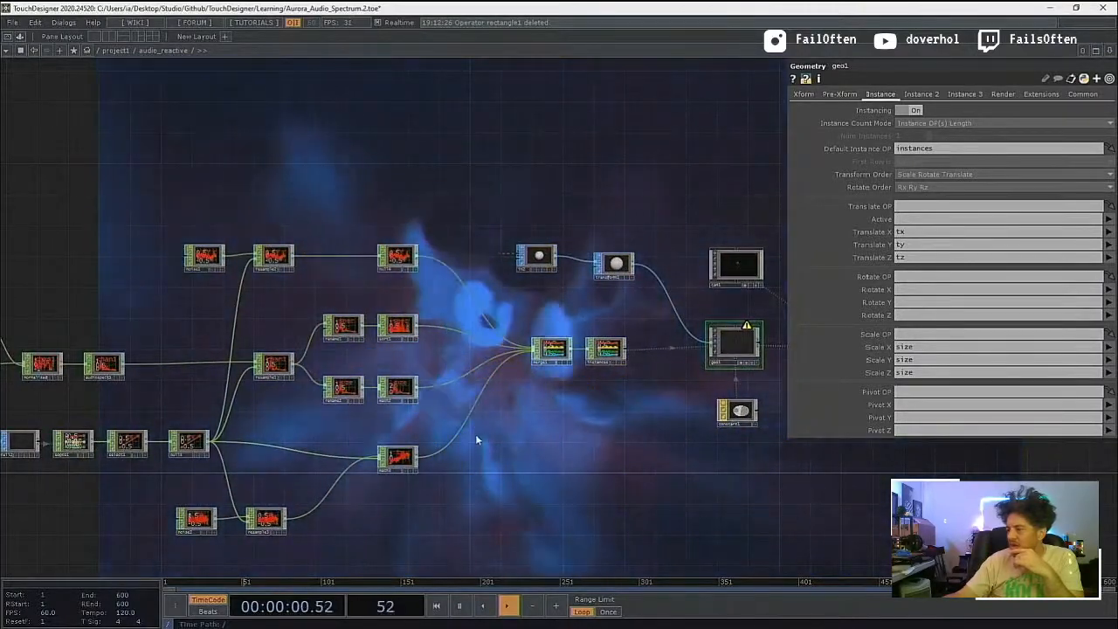
left_click_drag(494, 517, 444, 439)
left_click_drag(434, 518, 149, 391)
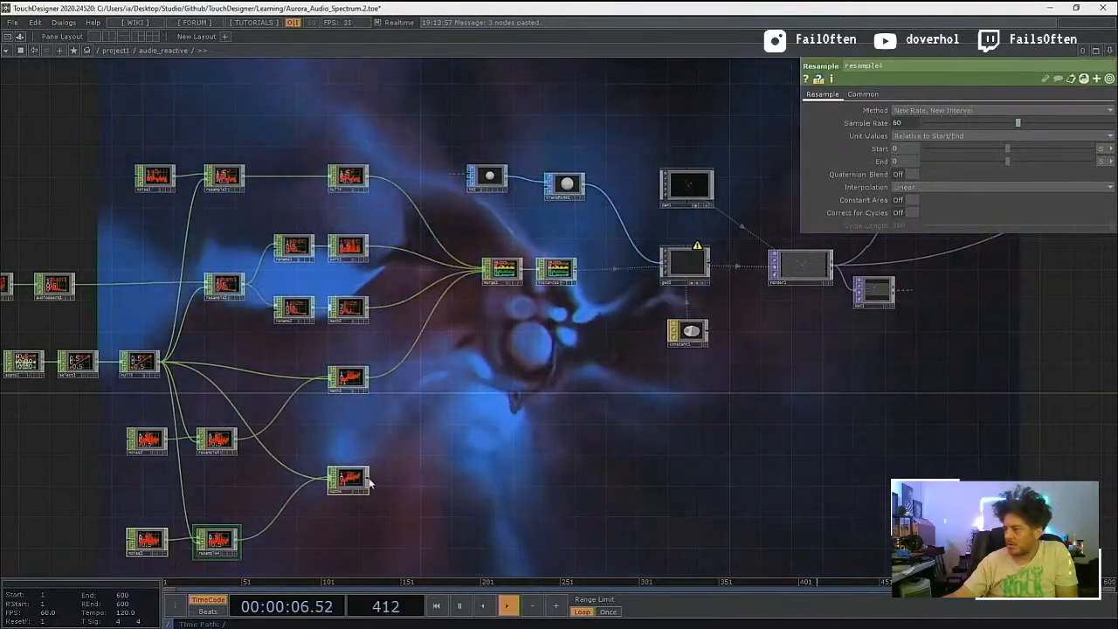
left_click_drag(370, 478, 487, 271)
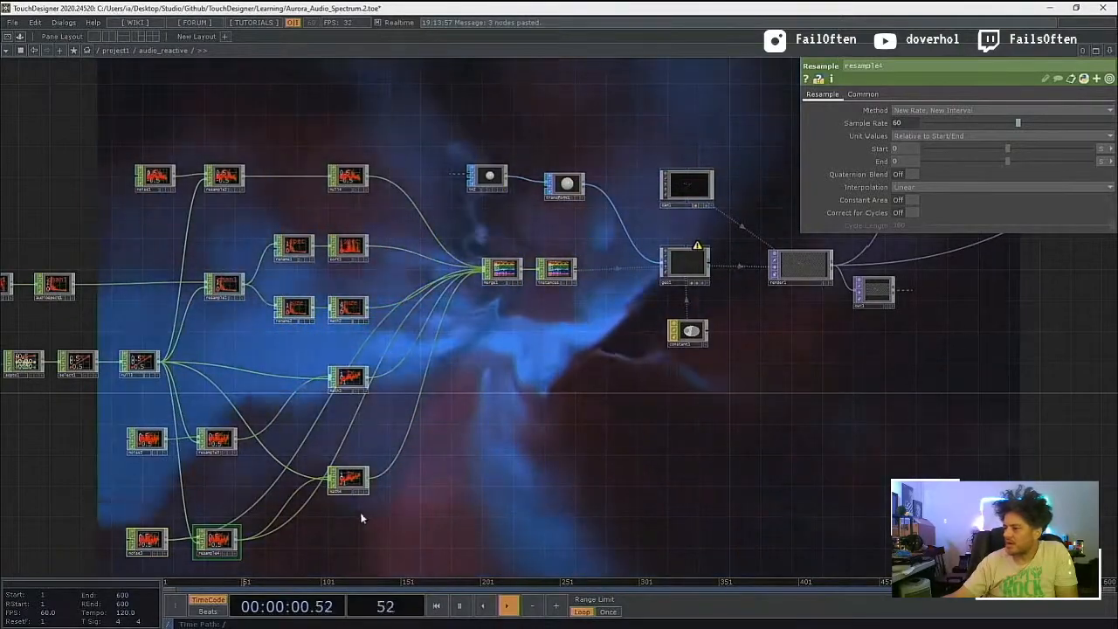
Step: Examine the wiring of the duplicated noise3, resample4 and math4 chain into merge1
middle_click_drag(347, 519, 347, 505)
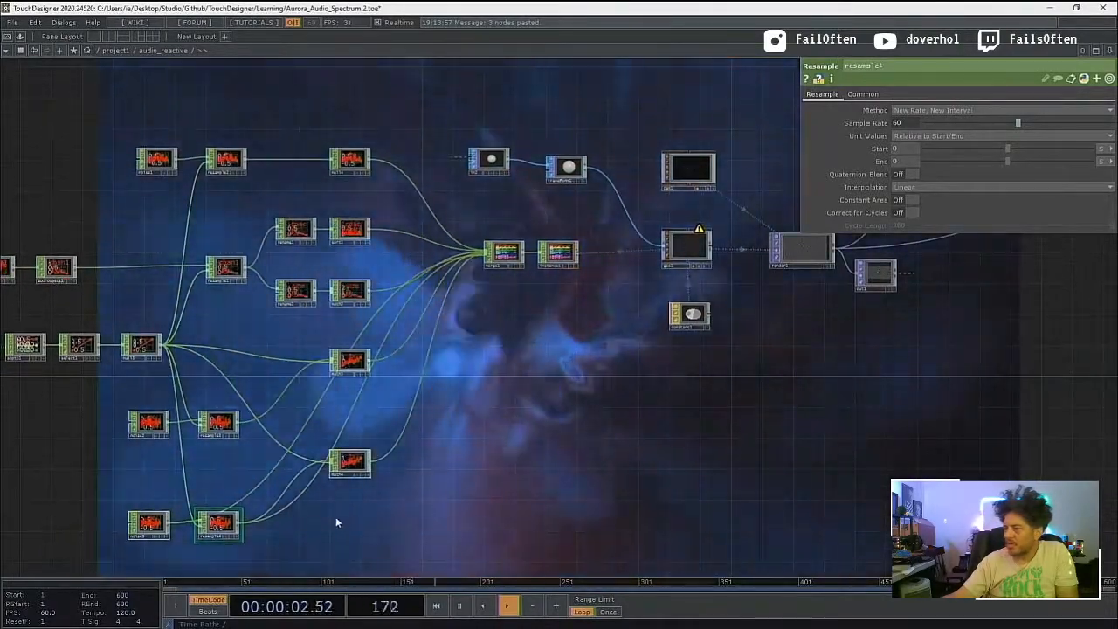
scroll(336, 516, "up", 5)
middle_click_drag(335, 516, 484, 507)
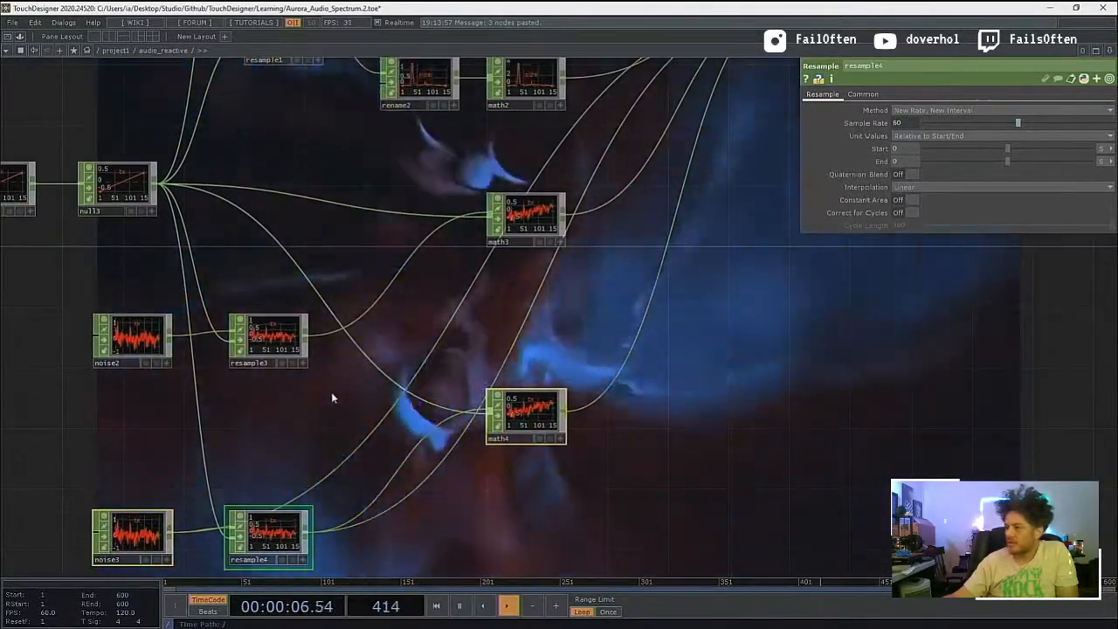
left_click_drag(309, 399, 337, 364)
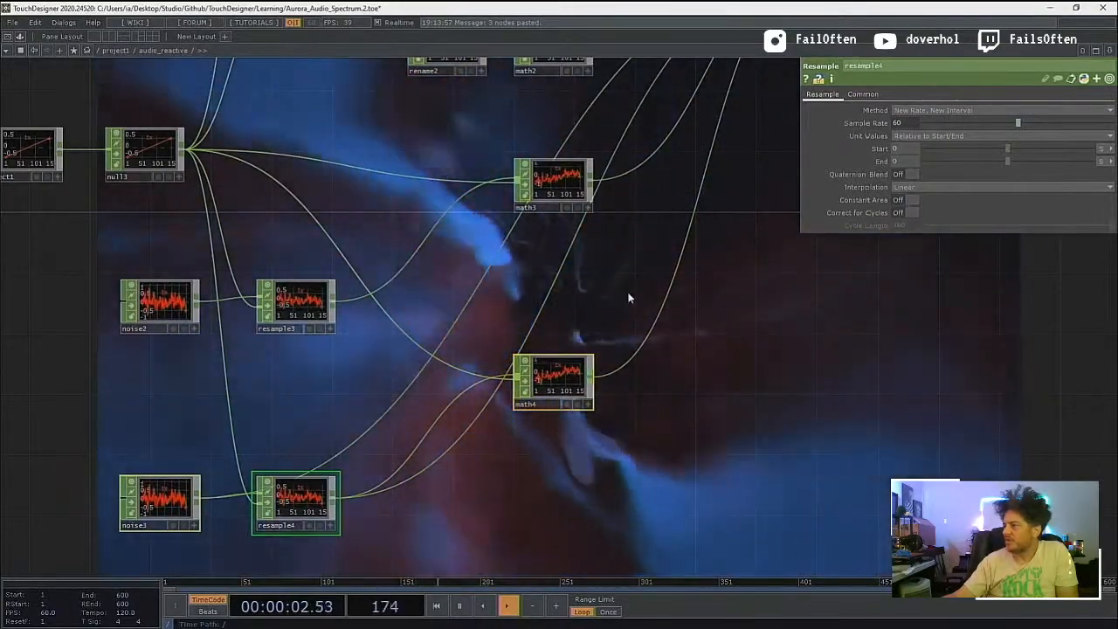
left_click_drag(742, 398, 668, 449)
scroll(659, 407, "down", 2)
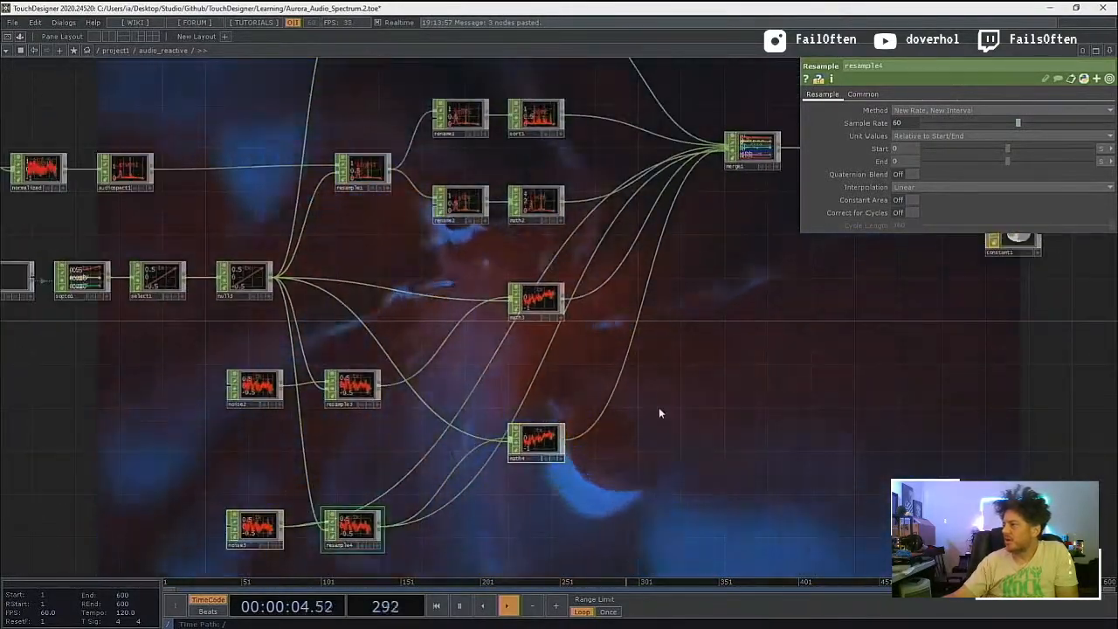
scroll(659, 407, "up", 2)
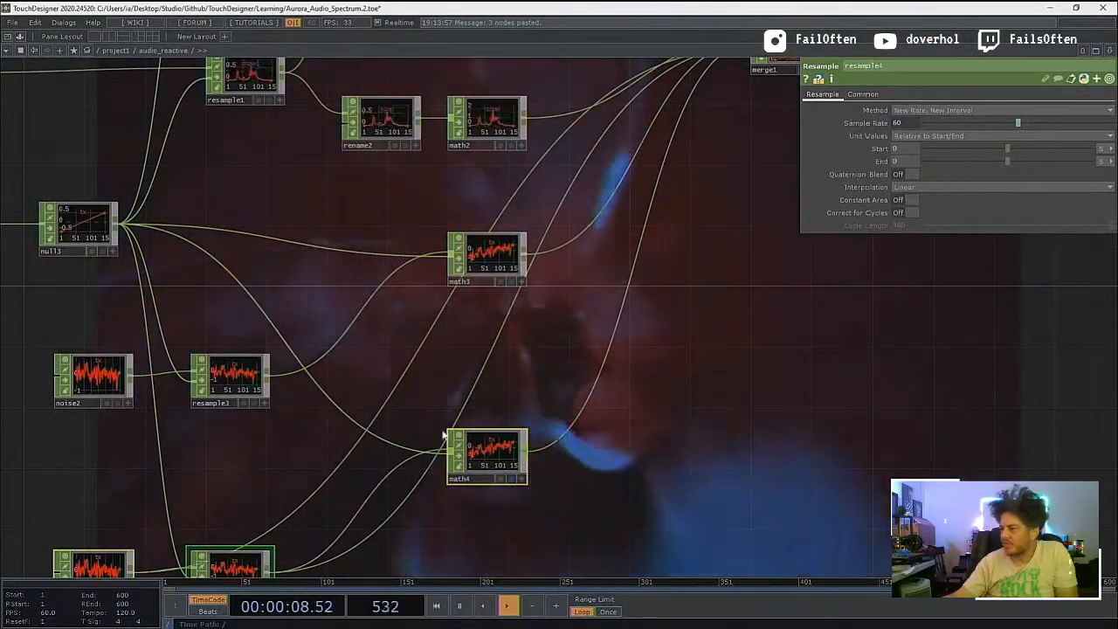
left_click(491, 460)
left_click_drag(315, 386, 345, 283)
left_click(269, 468)
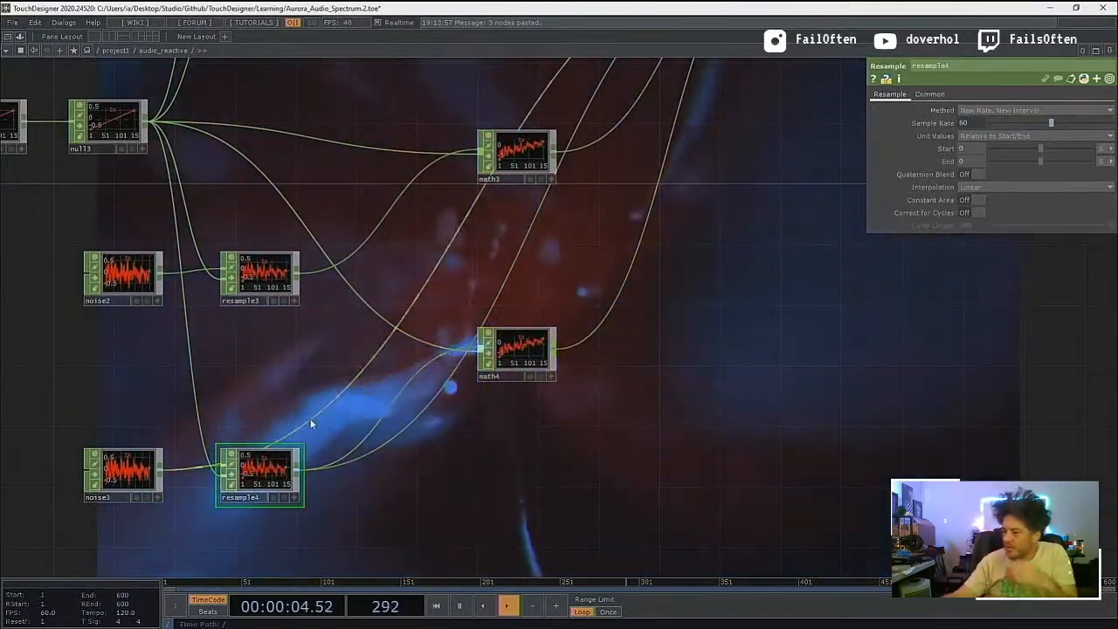
Step: Check the parameters of resample2 and noise1 in the upper noise chain for how their channel is named
left_click_drag(179, 190, 348, 466)
left_click_drag(323, 322, 275, 396)
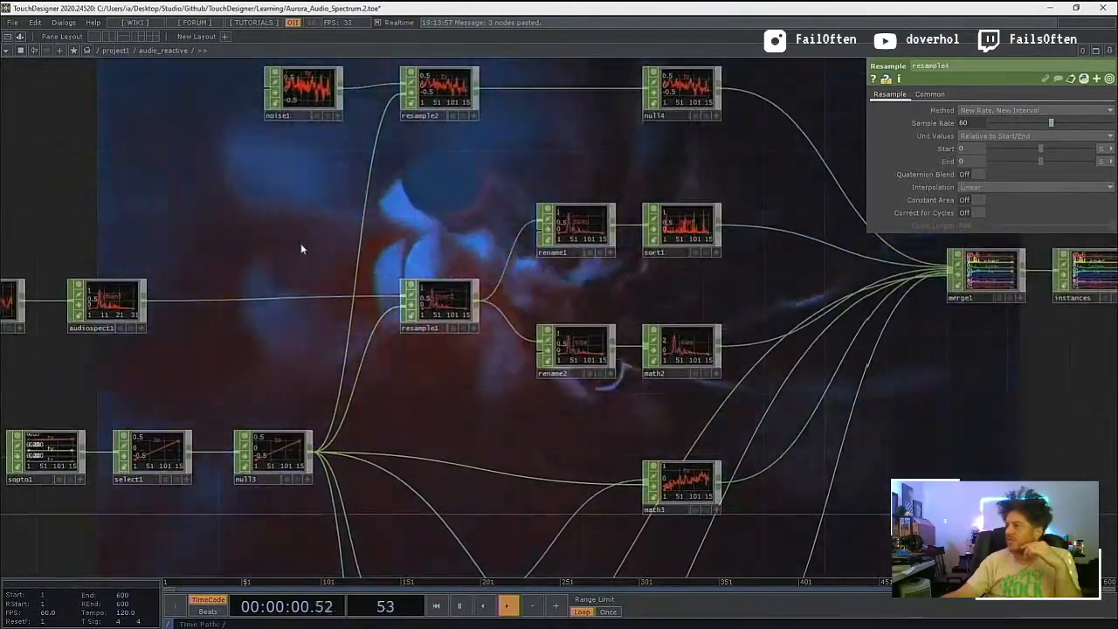
left_click_drag(300, 249, 265, 324)
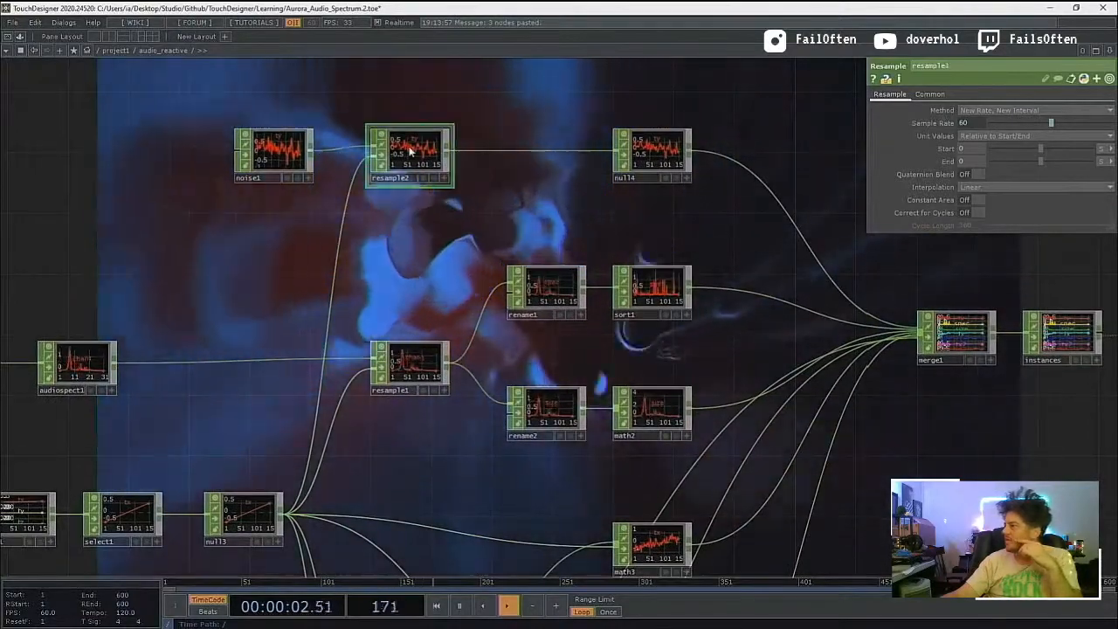
left_click(410, 151)
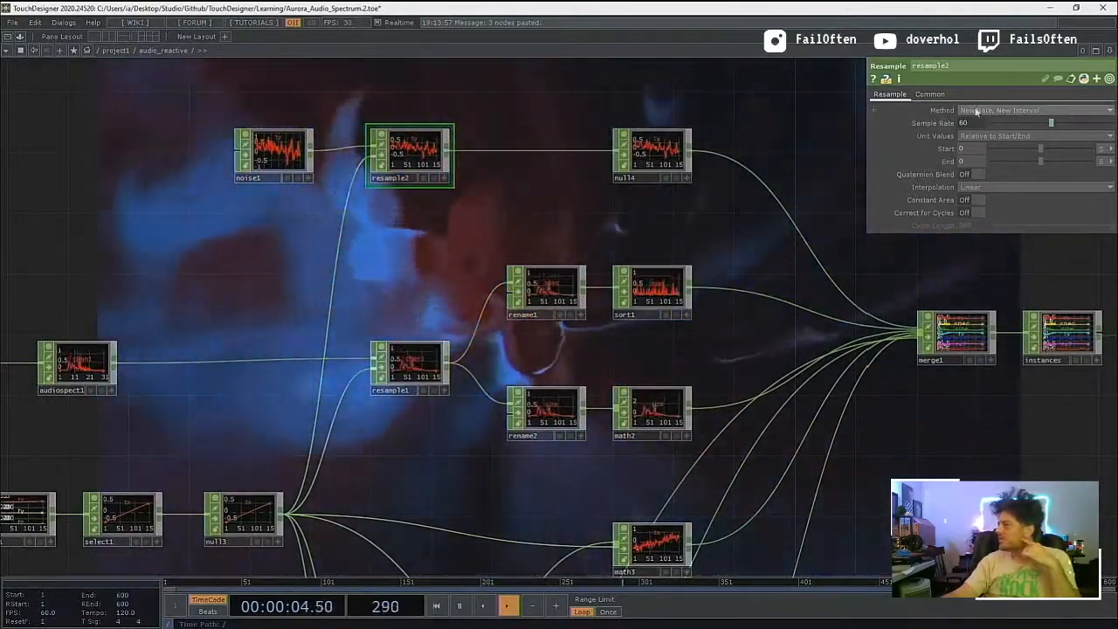
left_click(928, 94)
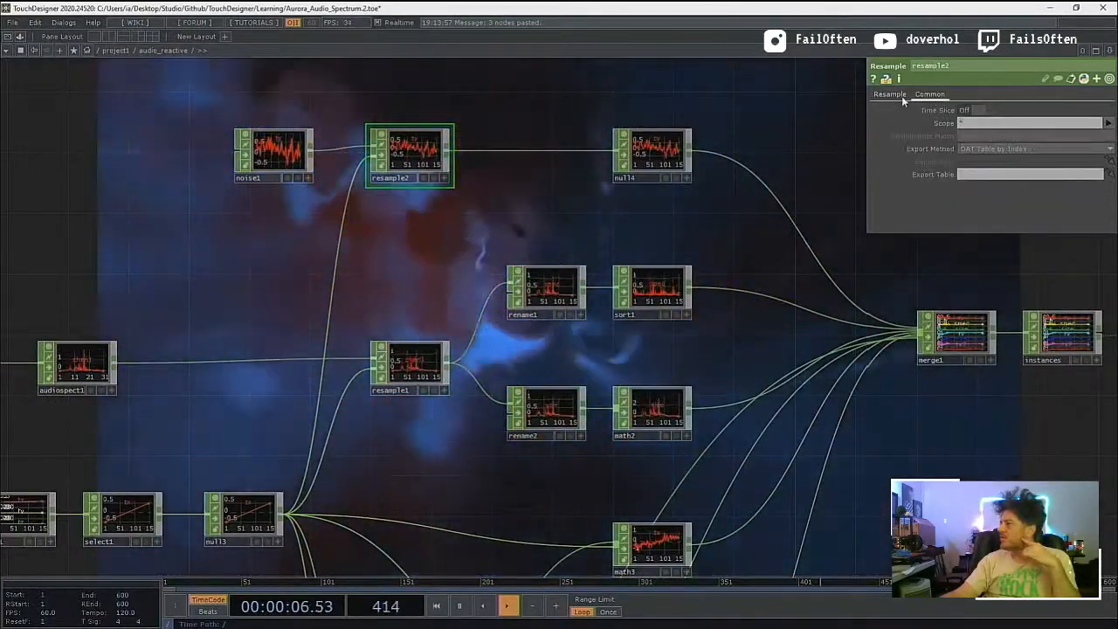
left_click(895, 95)
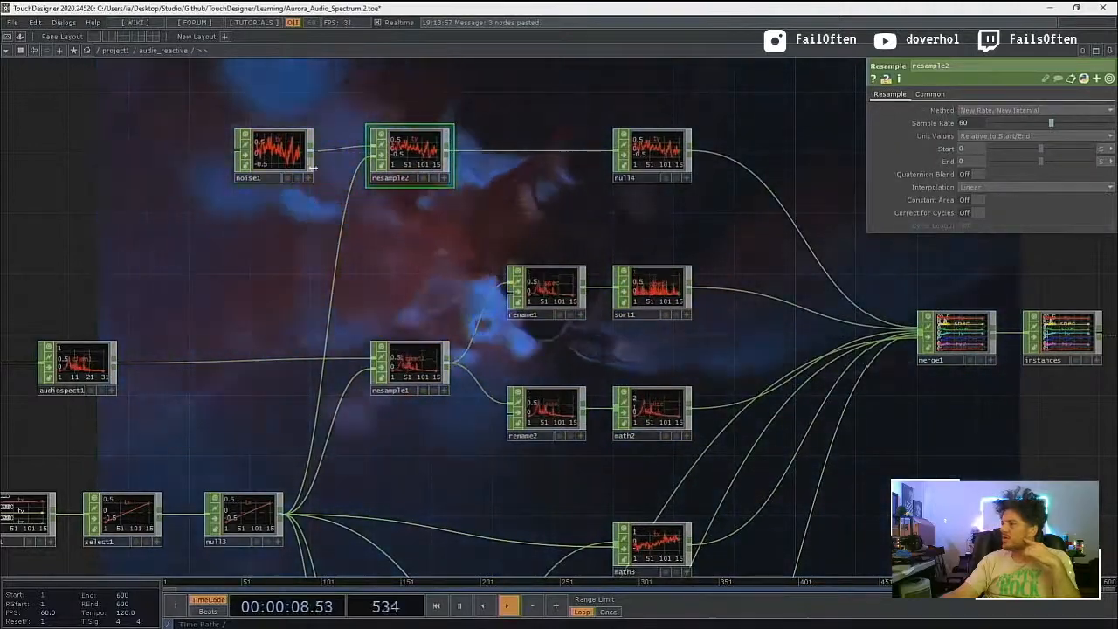
left_click(281, 154)
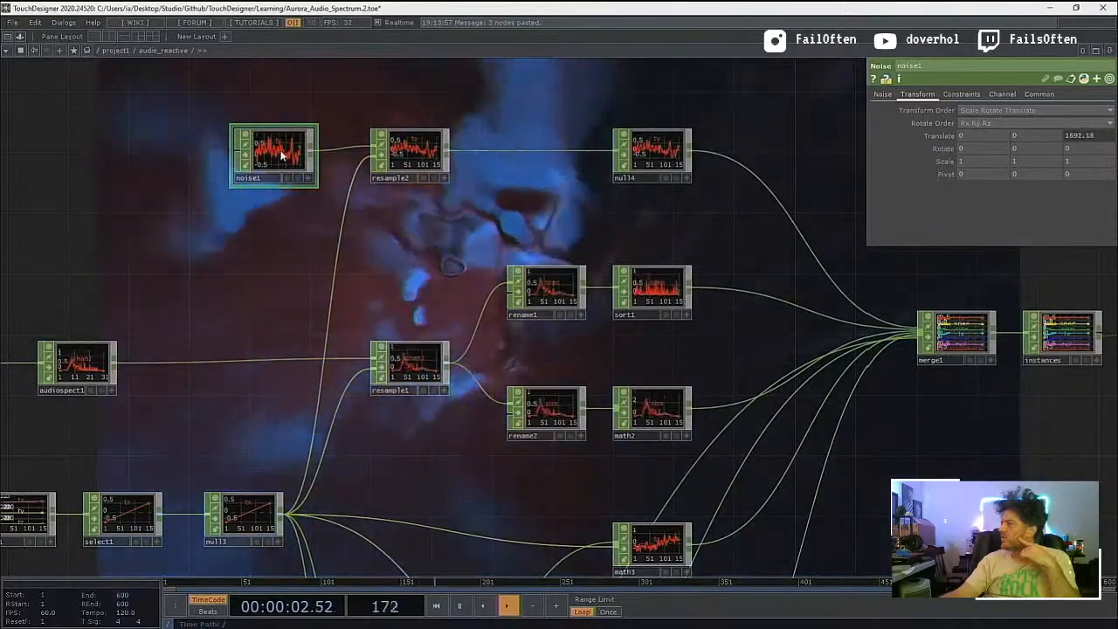
scroll(282, 227, "down", 3)
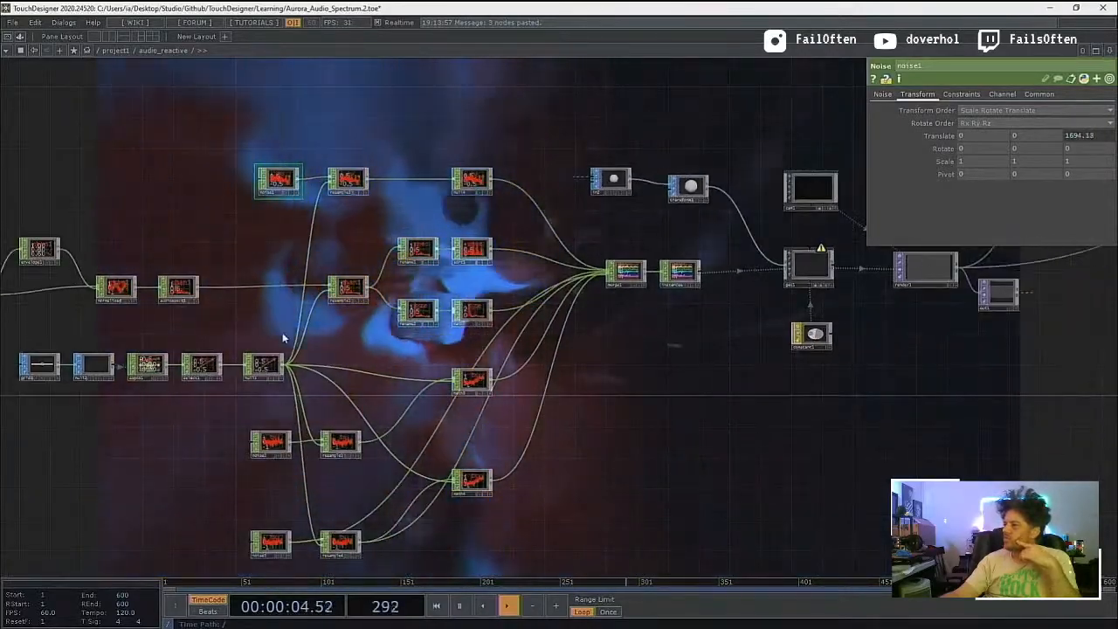
scroll(284, 367, "up", 2)
scroll(285, 365, "up", 2)
left_click_drag(280, 154, 278, 377)
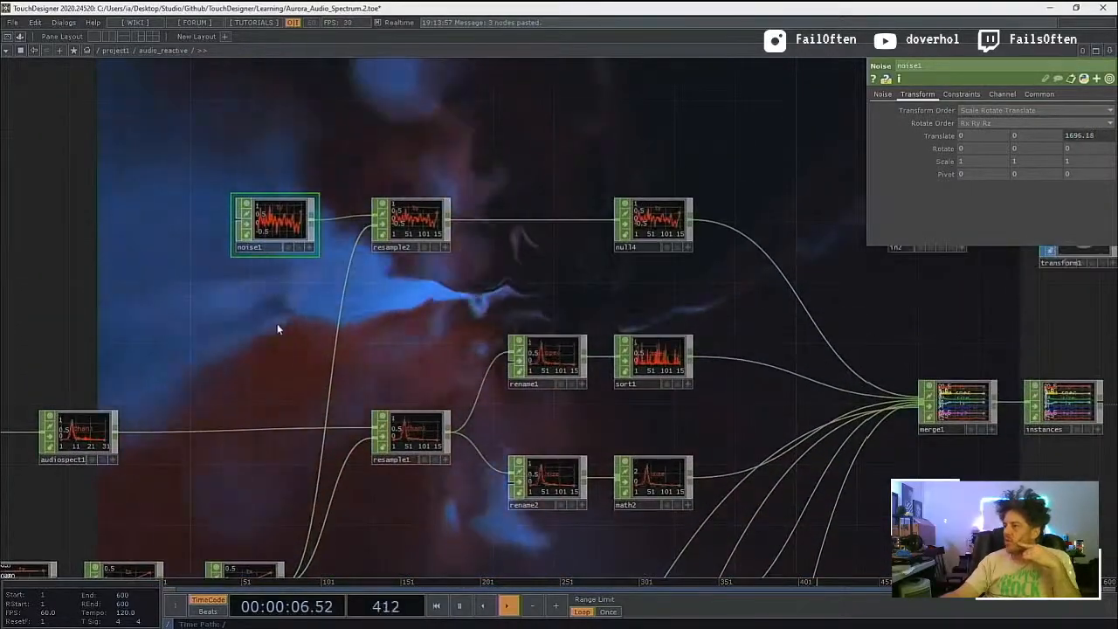
key("Tab")
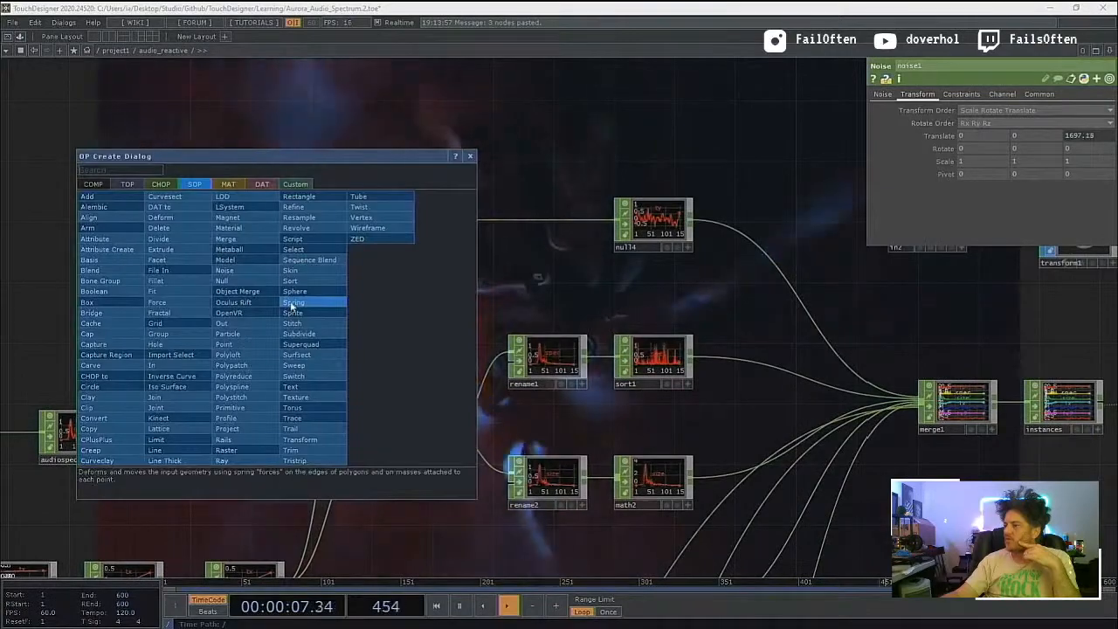
left_click(475, 157)
Step: Rename the duplicated noise3 CHOP that feeds resample4 to tz
left_click_drag(480, 152, 489, 57)
left_click_drag(426, 463, 387, 215)
left_click_drag(399, 491, 405, 174)
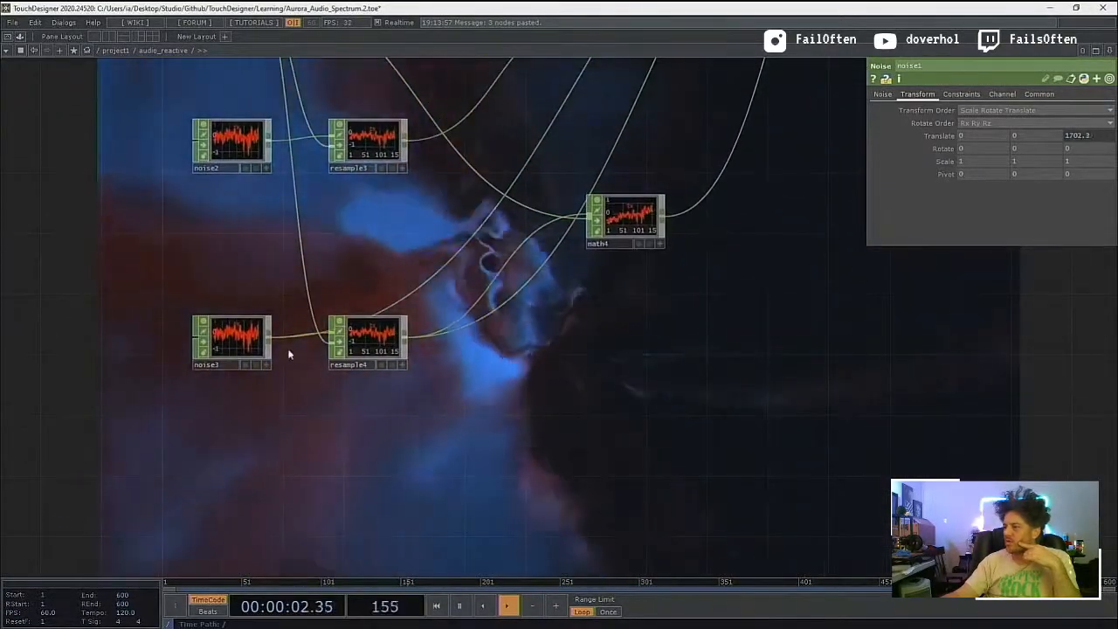
left_click(226, 344)
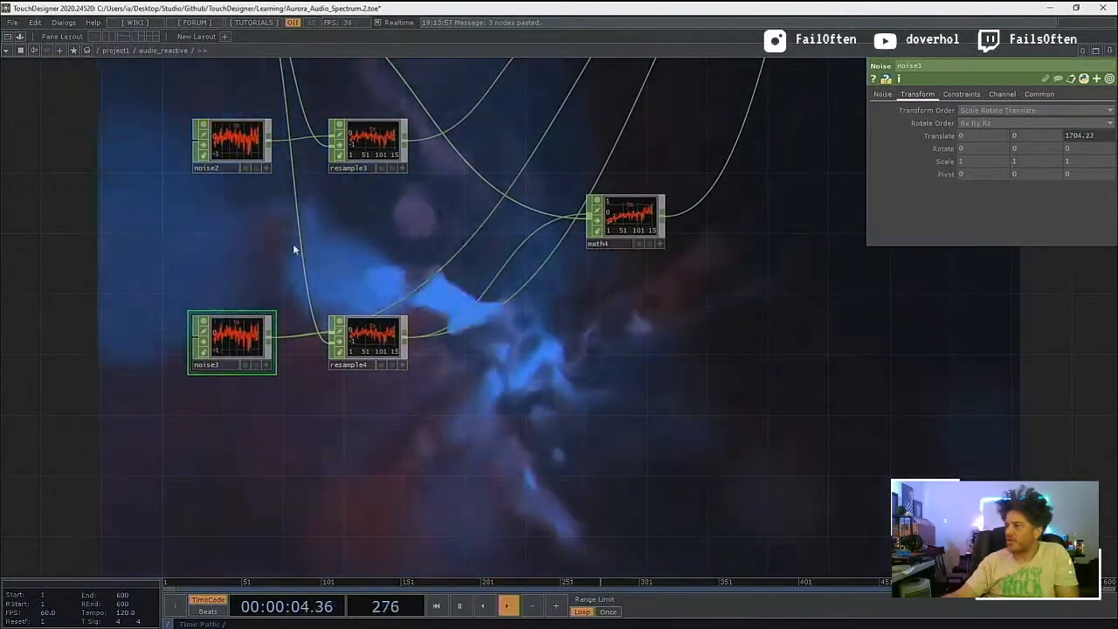
left_click(220, 366)
type("tz")
key("Return")
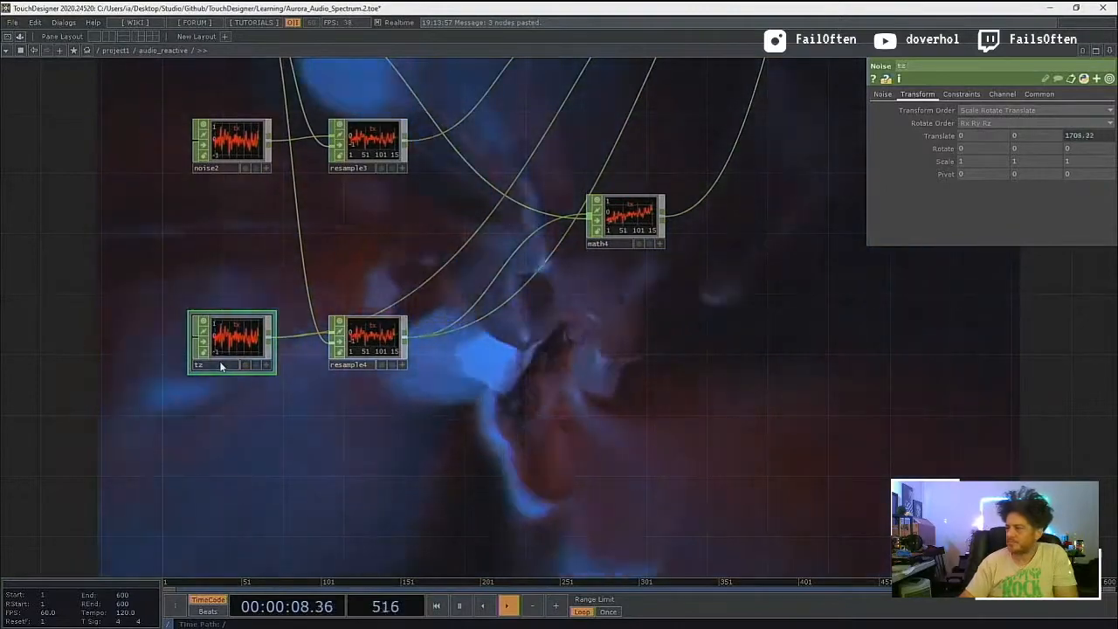
Step: Go up to the root network, preview the output in a maximized perform window moved onto the screen, and close it
left_click(385, 349)
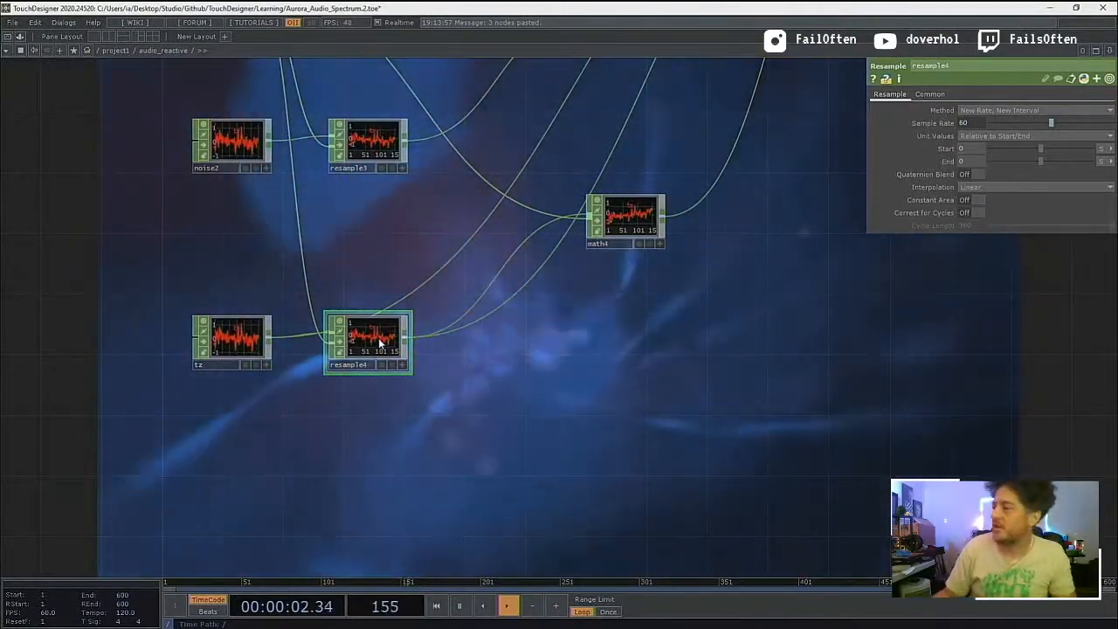
scroll(480, 393, "down", 5)
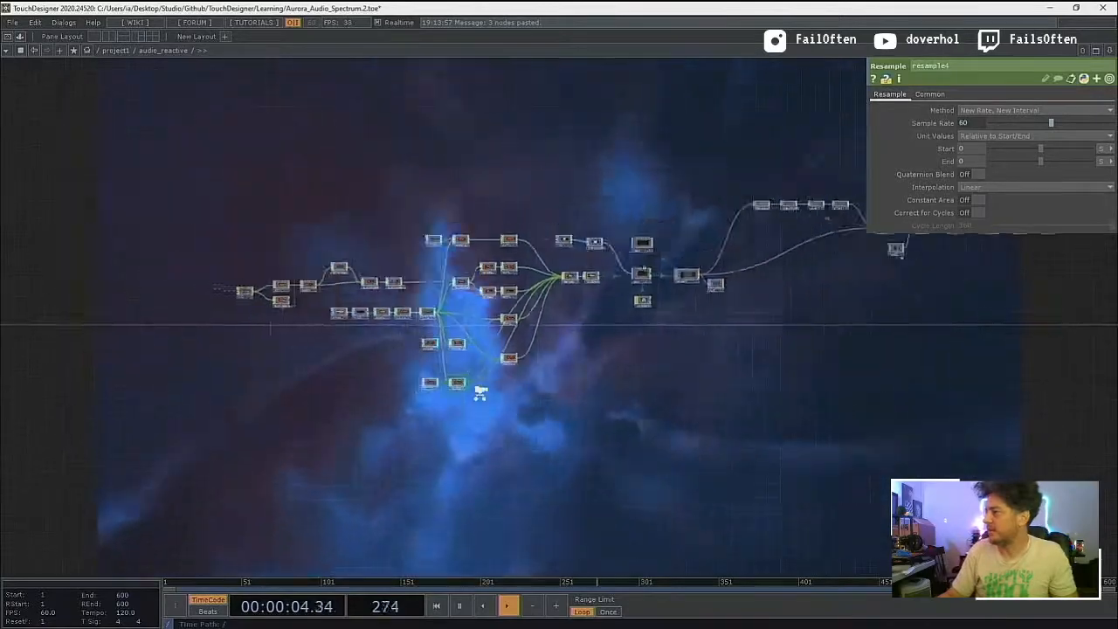
scroll(494, 380, "down", 10)
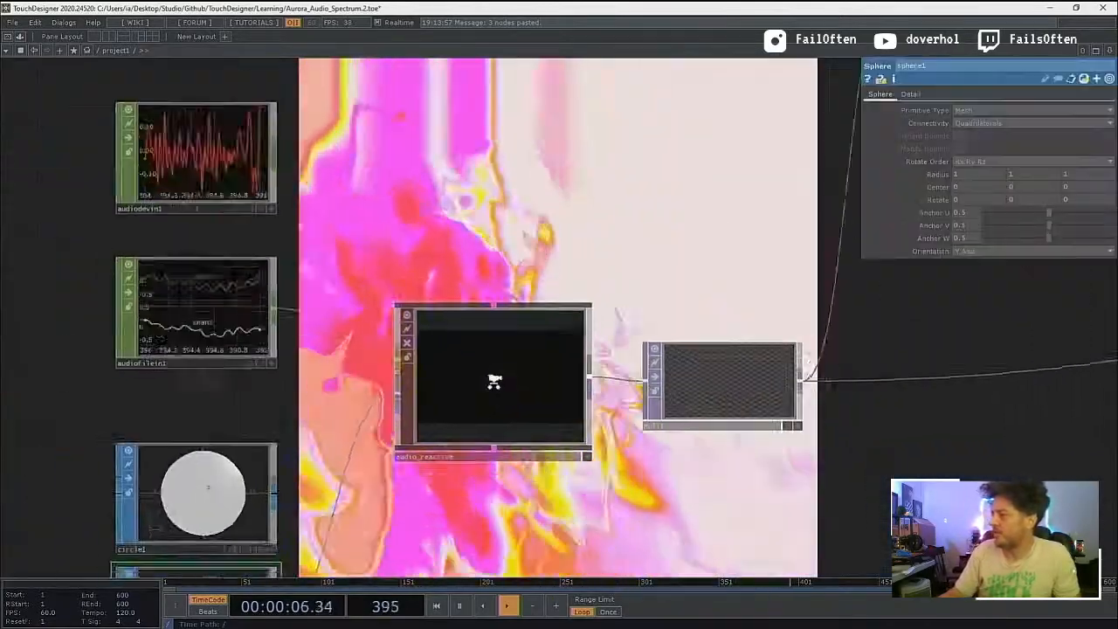
scroll(494, 382, "down", 3)
scroll(507, 313, "down", 6)
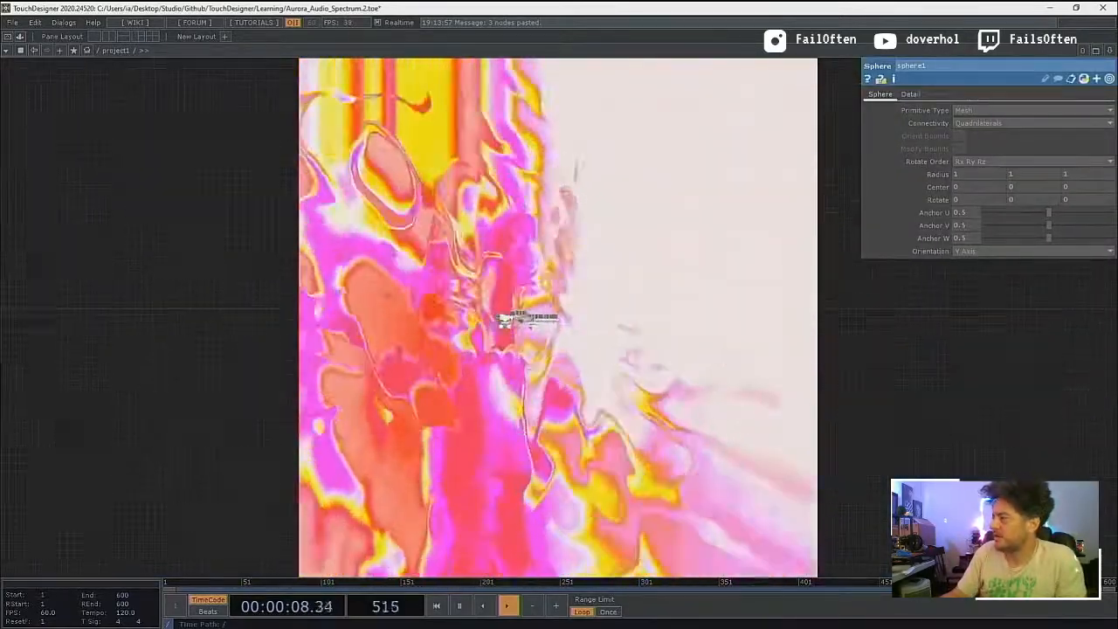
scroll(505, 322, "down", 5)
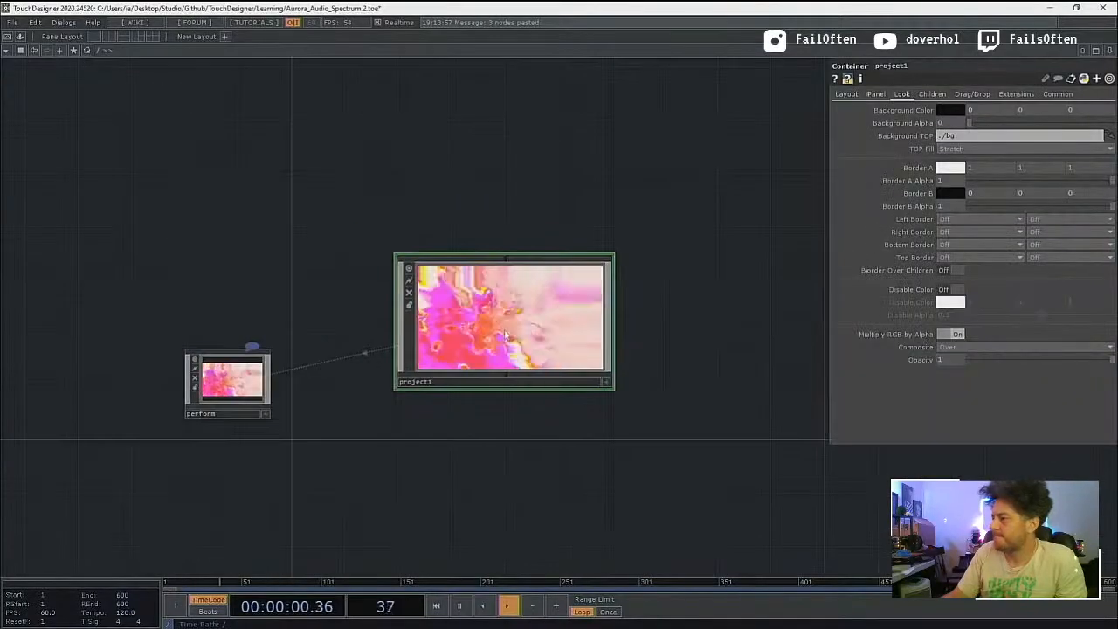
scroll(492, 343, "up", 2)
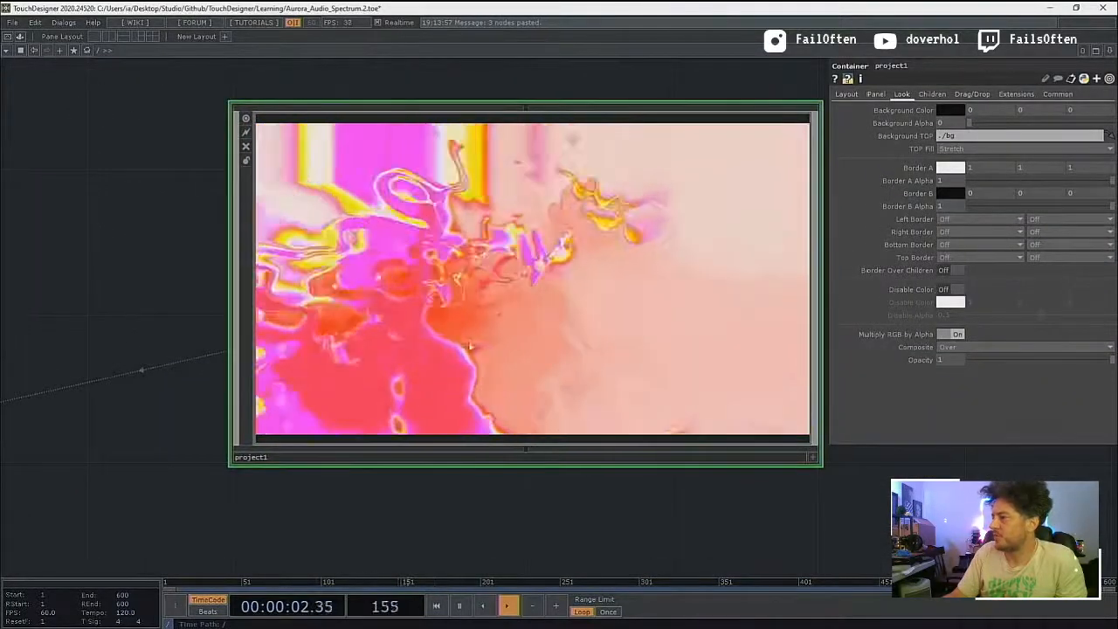
left_click(7, 38)
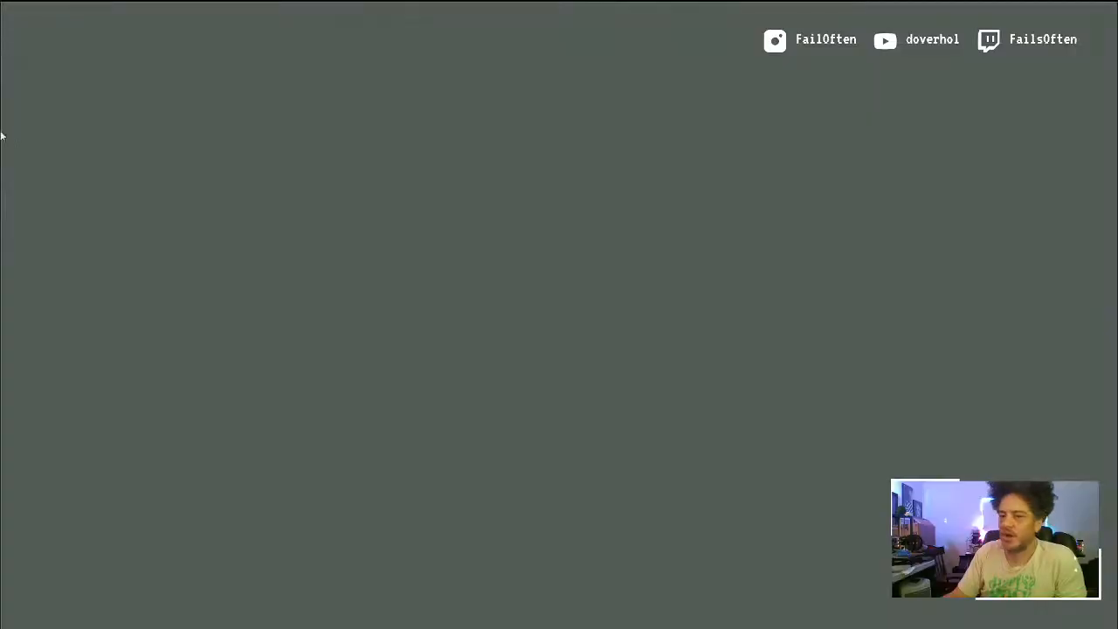
left_click_drag(2, 230, 766, 106)
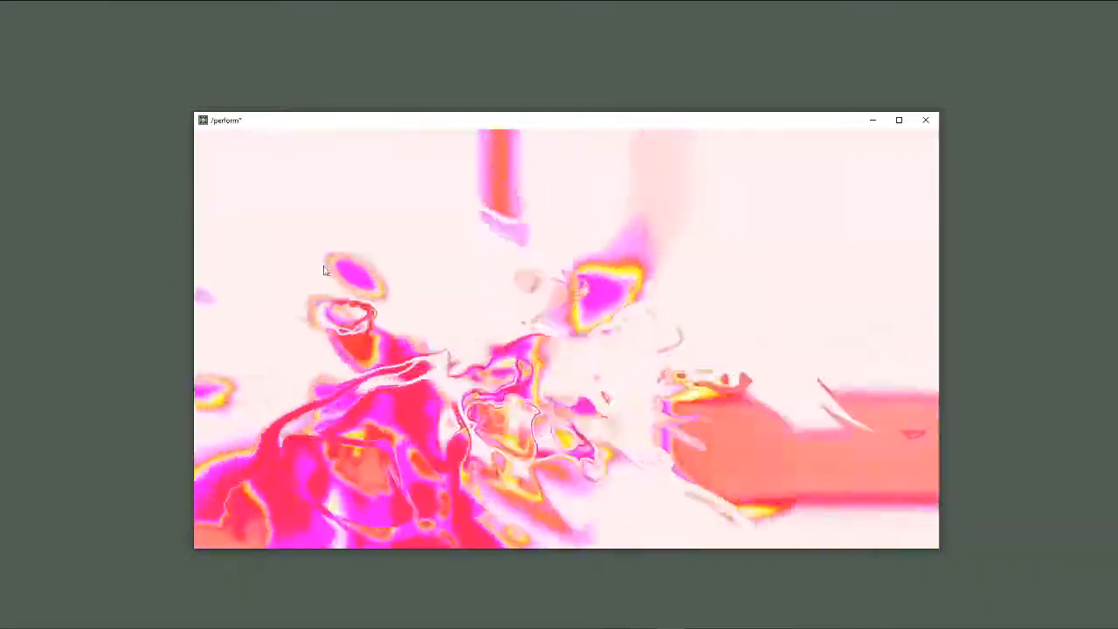
left_click(899, 121)
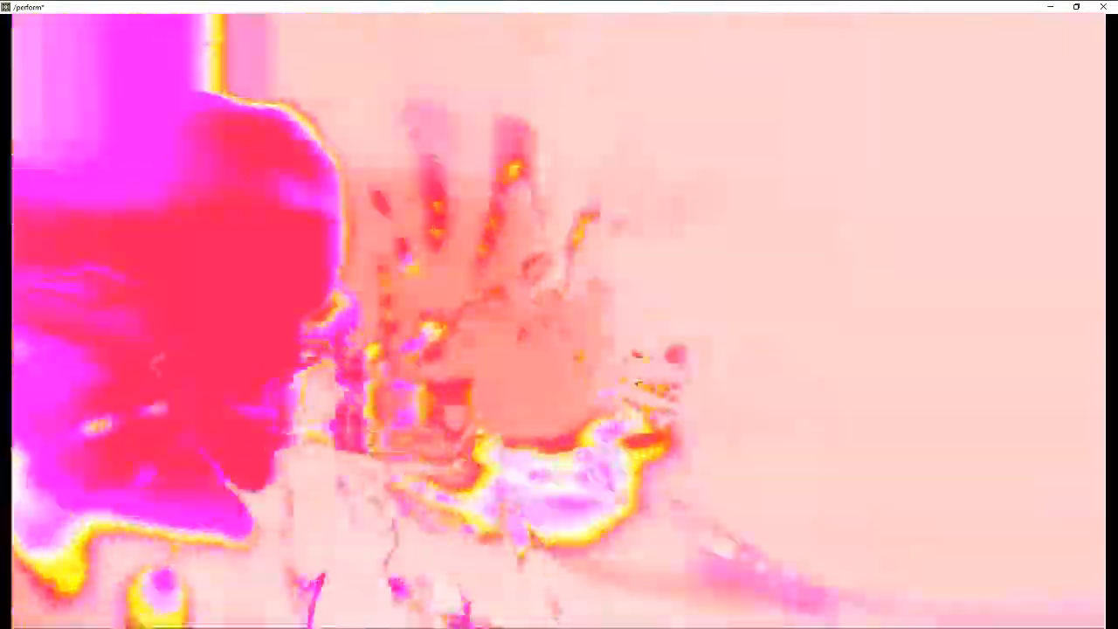
key("Escape")
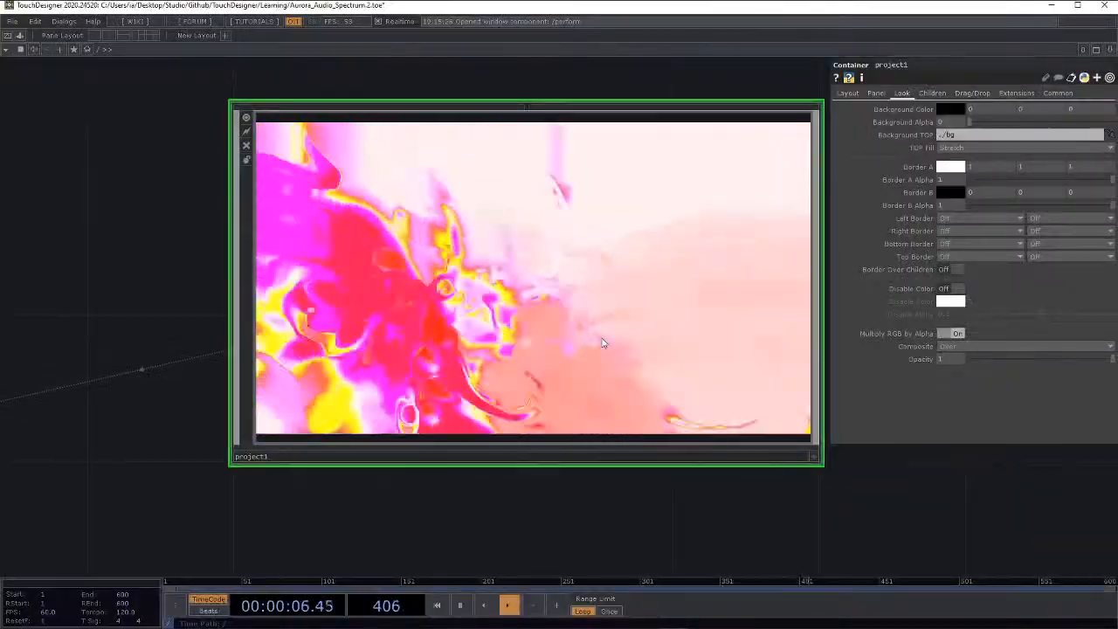
Step: Enter project1 and examine the audio_reactive container with its audio and shape inputs and its connection to null1
scroll(603, 343, "down", 3)
scroll(603, 343, "up", 10)
key("h")
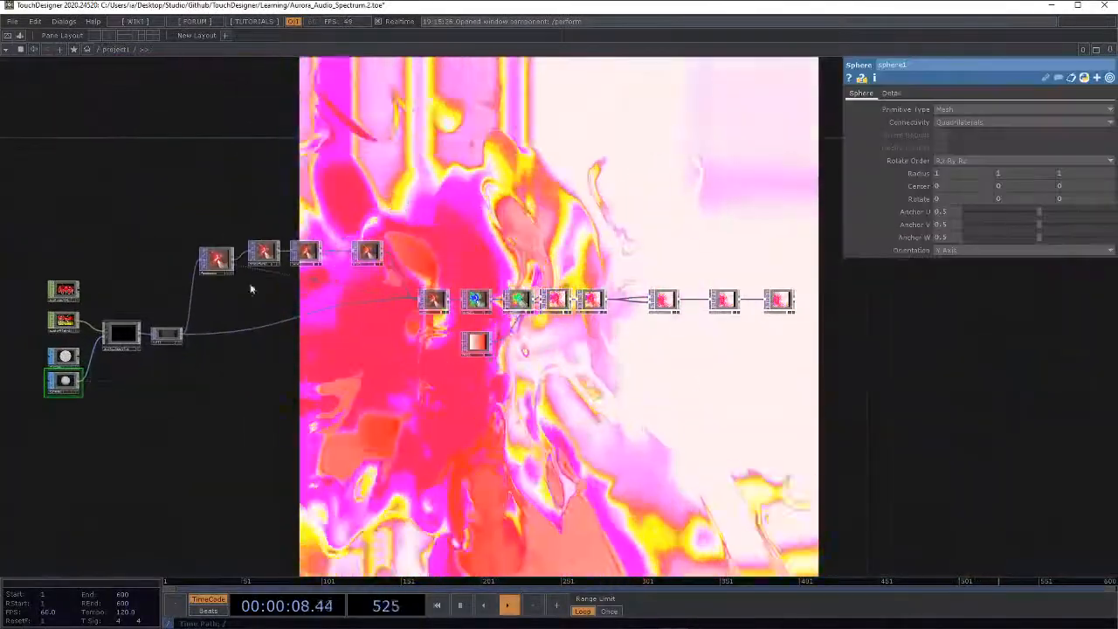
scroll(148, 328, "up", 4)
left_click_drag(293, 282, 285, 193)
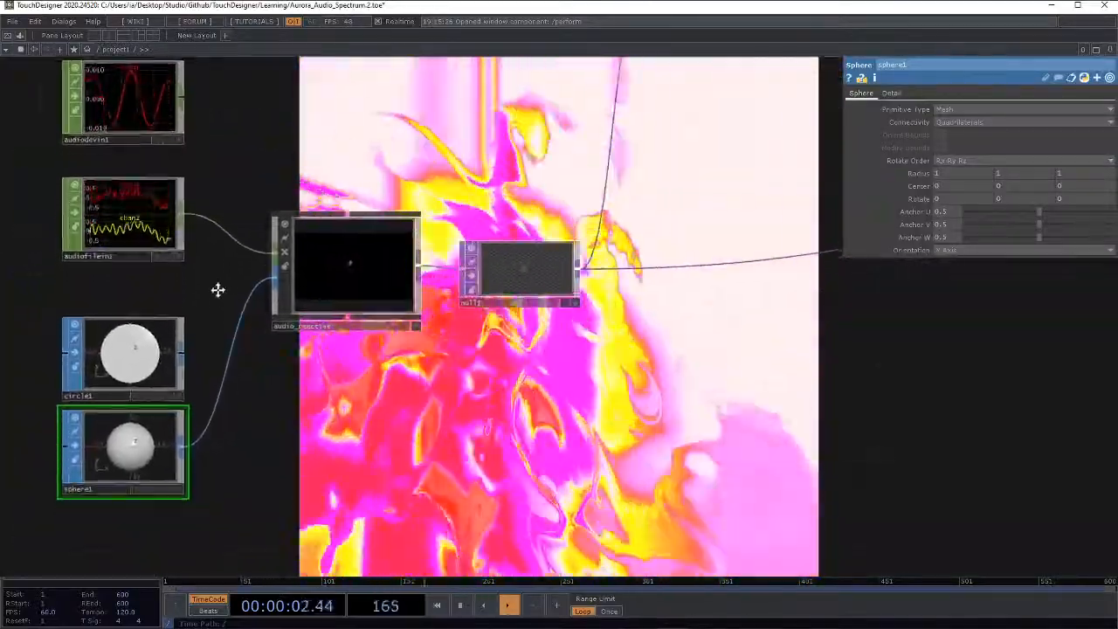
scroll(219, 289, "down", 2)
scroll(218, 301, "up", 2)
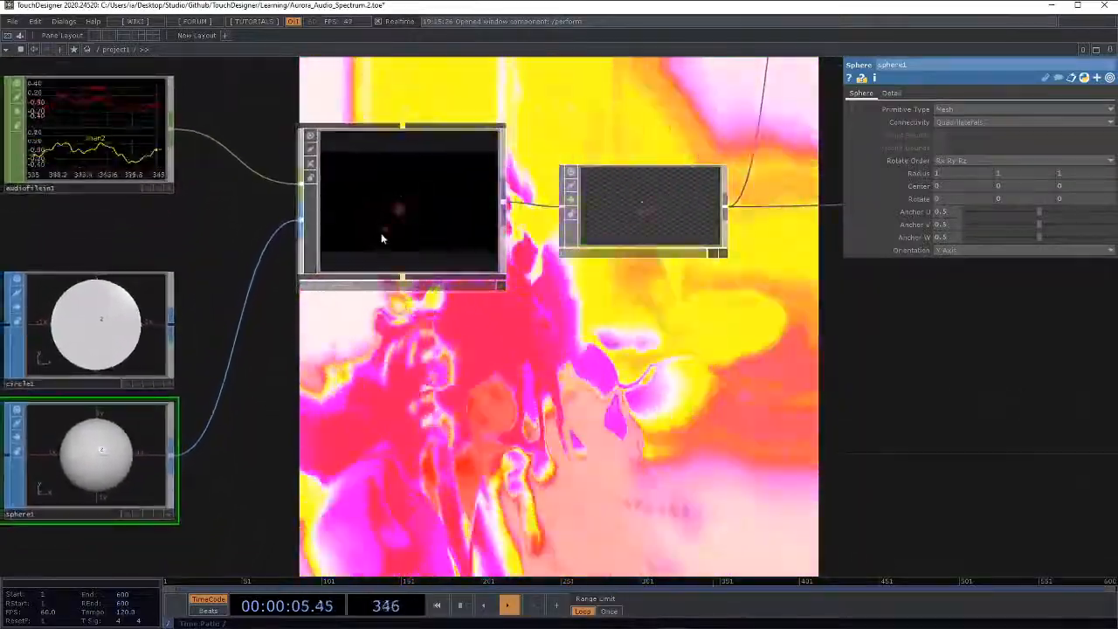
left_click(372, 246)
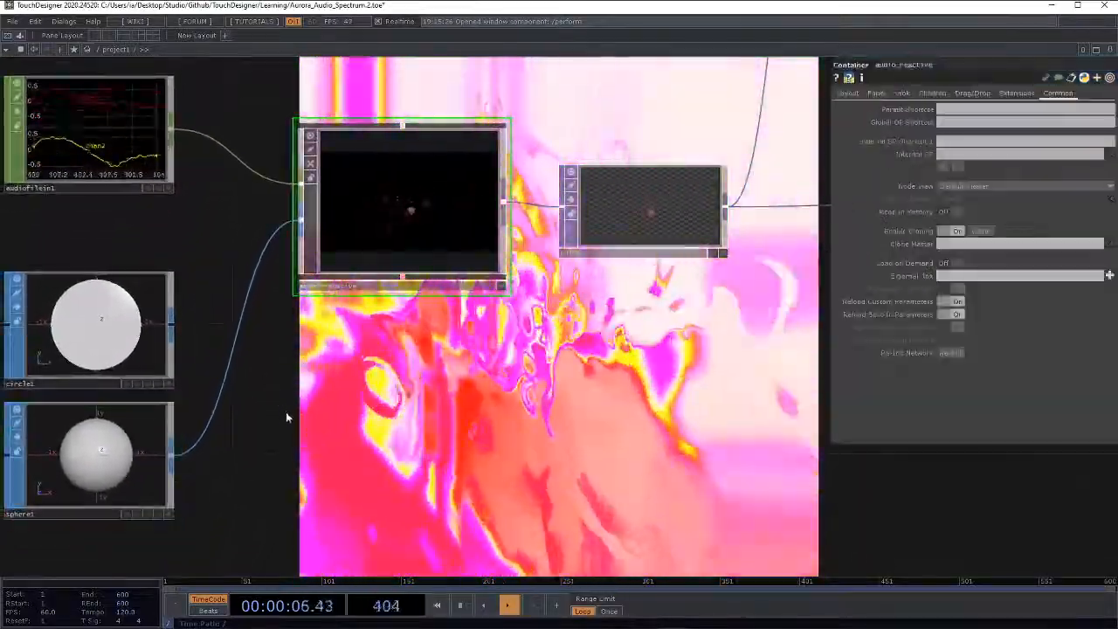
left_click_drag(286, 418, 292, 326)
scroll(297, 328, "down", 3)
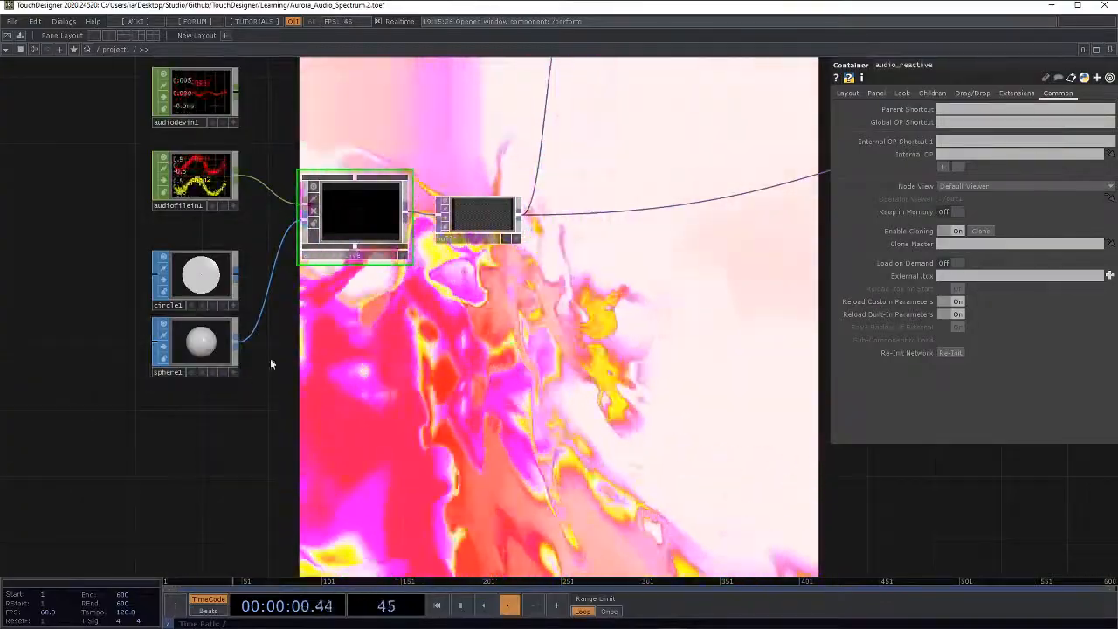
left_click_drag(294, 399, 250, 439)
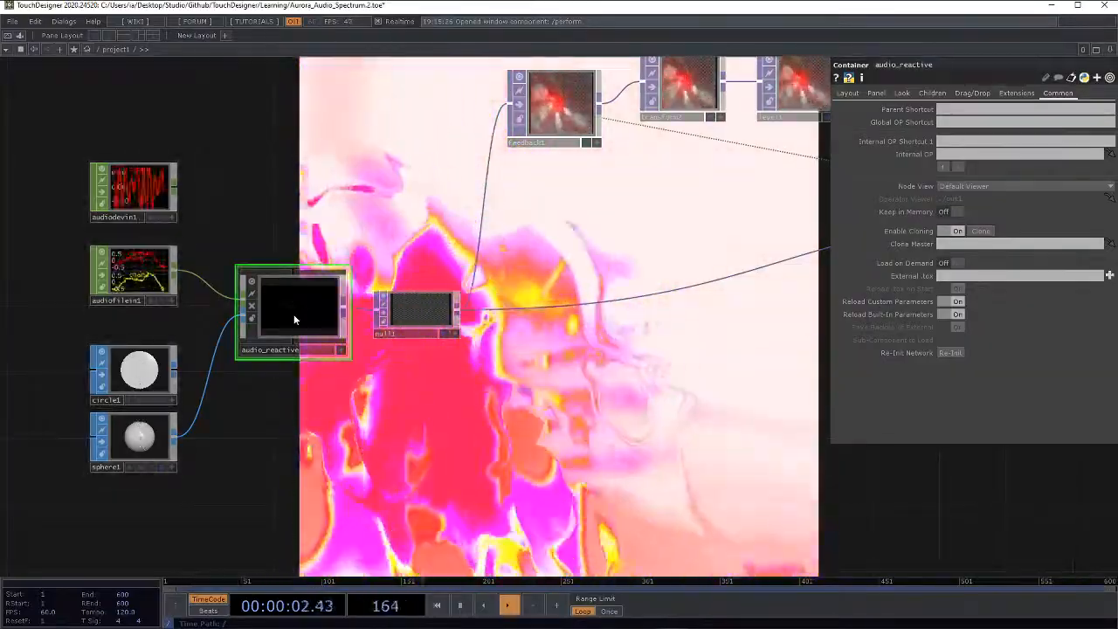
left_click_drag(416, 398, 259, 411)
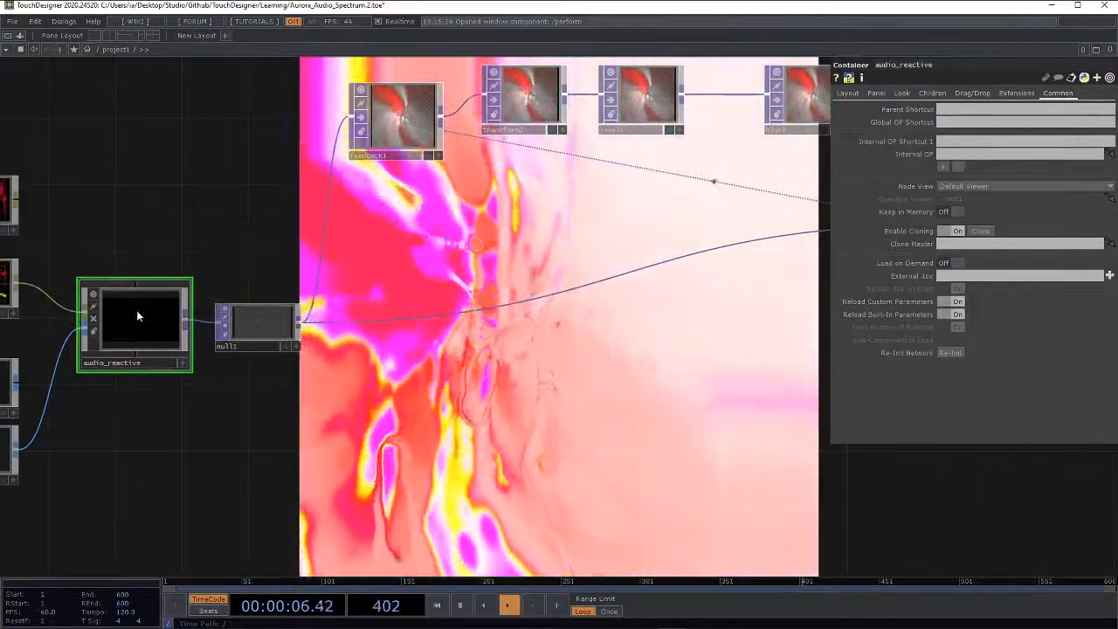
Step: Inside audio_reactive, follow the chain to geo1 and examine its instancing parameters and 3D view of the instances
scroll(133, 315, "up", 2)
scroll(132, 312, "up", 3)
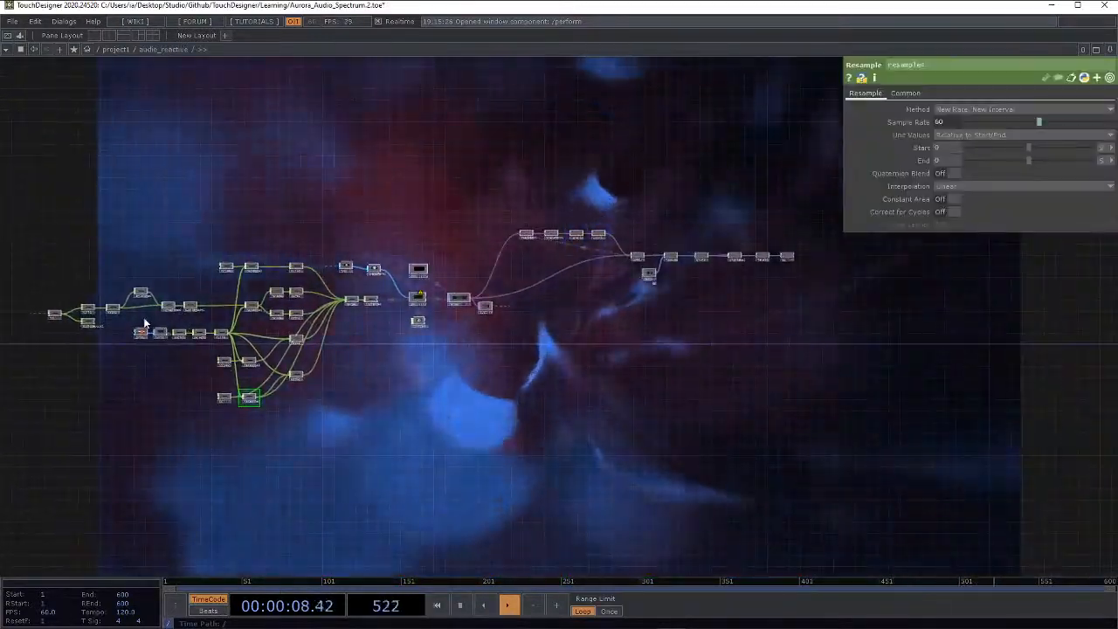
scroll(144, 318, "up", 4)
left_click_drag(214, 320, 114, 338)
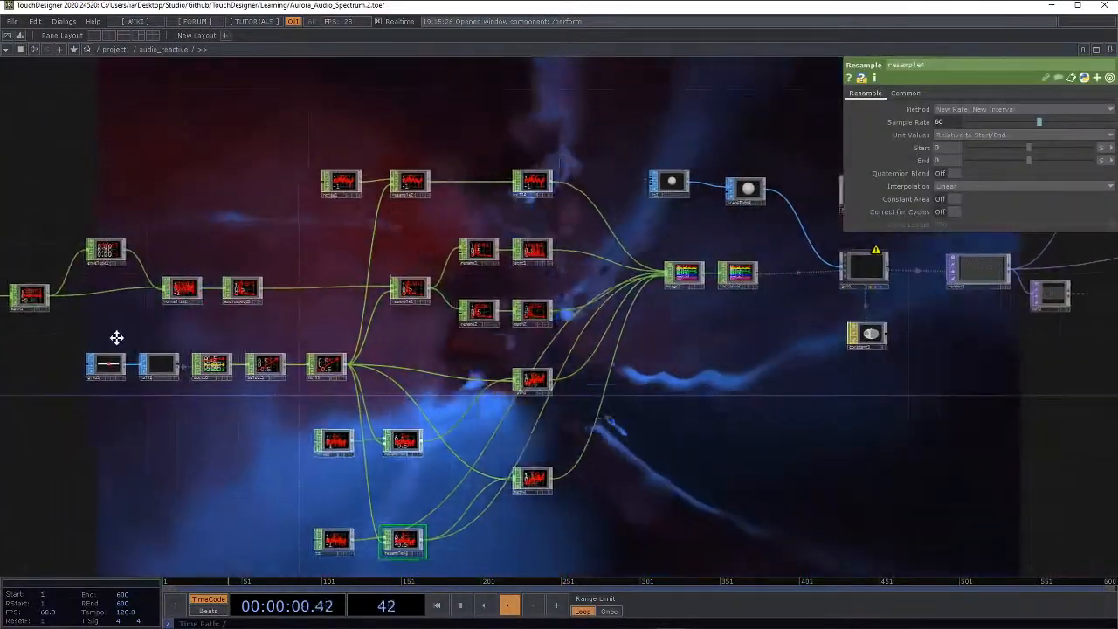
left_click_drag(350, 238, 82, 281)
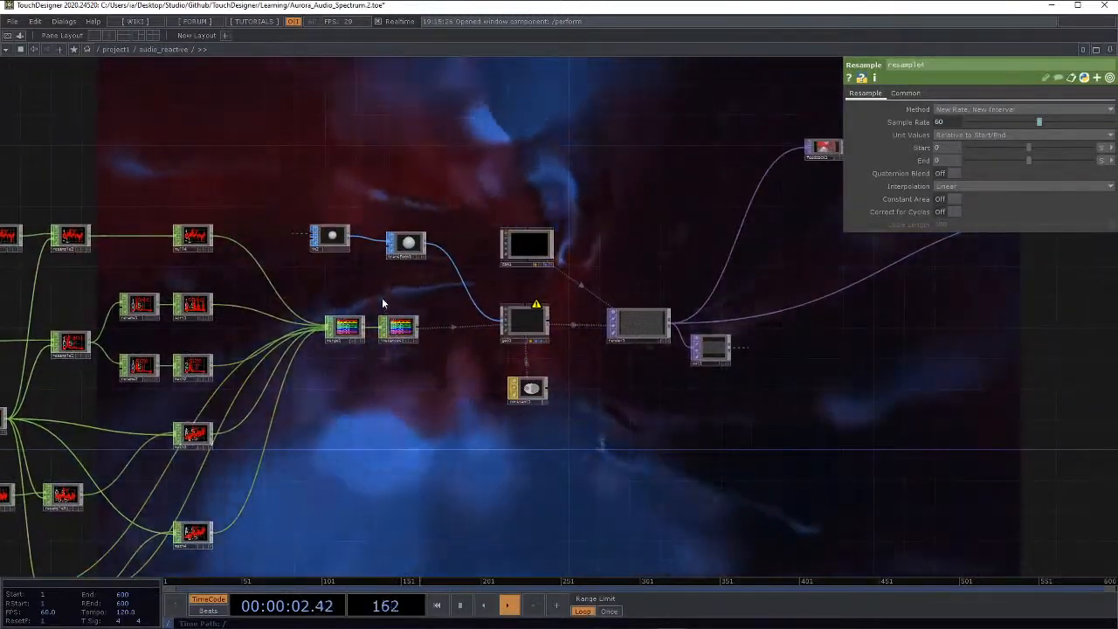
left_click_drag(289, 289, 65, 304)
left_click_drag(365, 314, 346, 319)
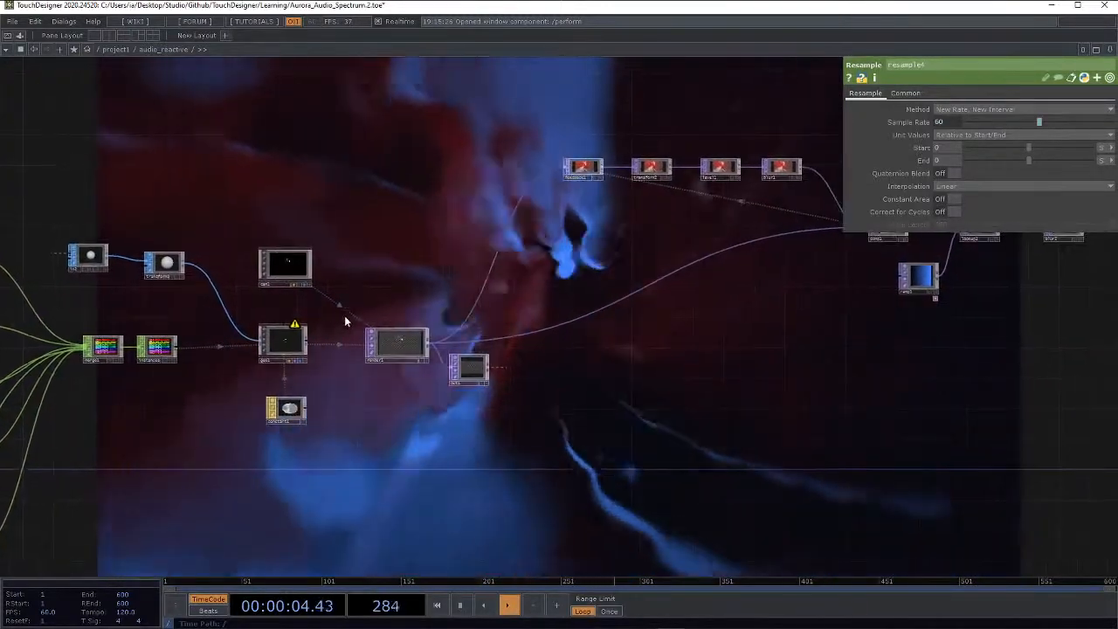
left_click(304, 360)
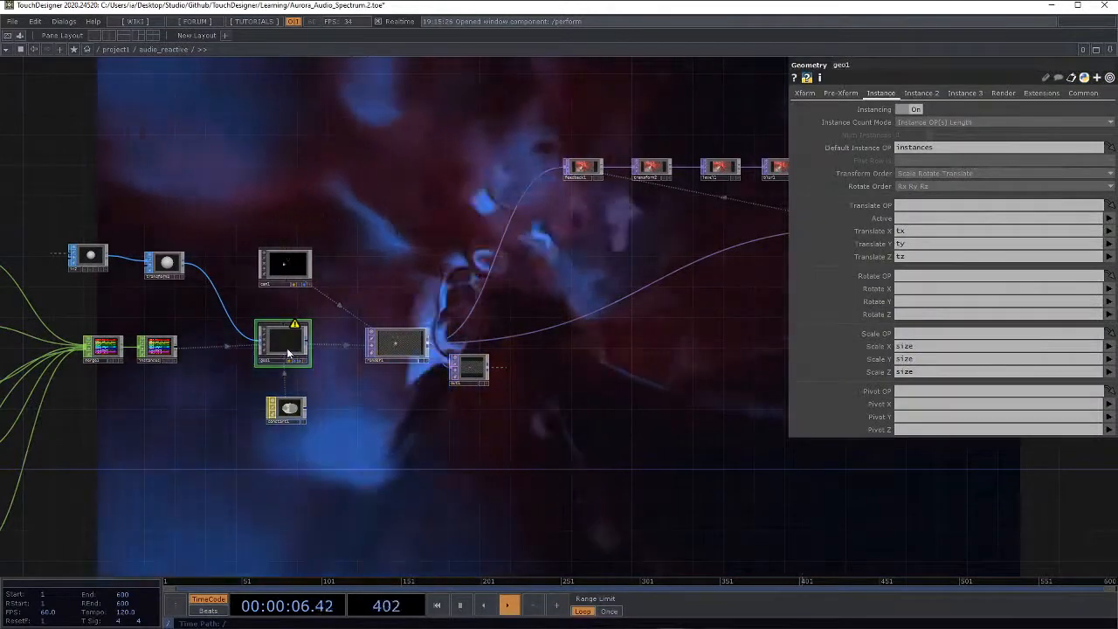
scroll(306, 366, "up", 10)
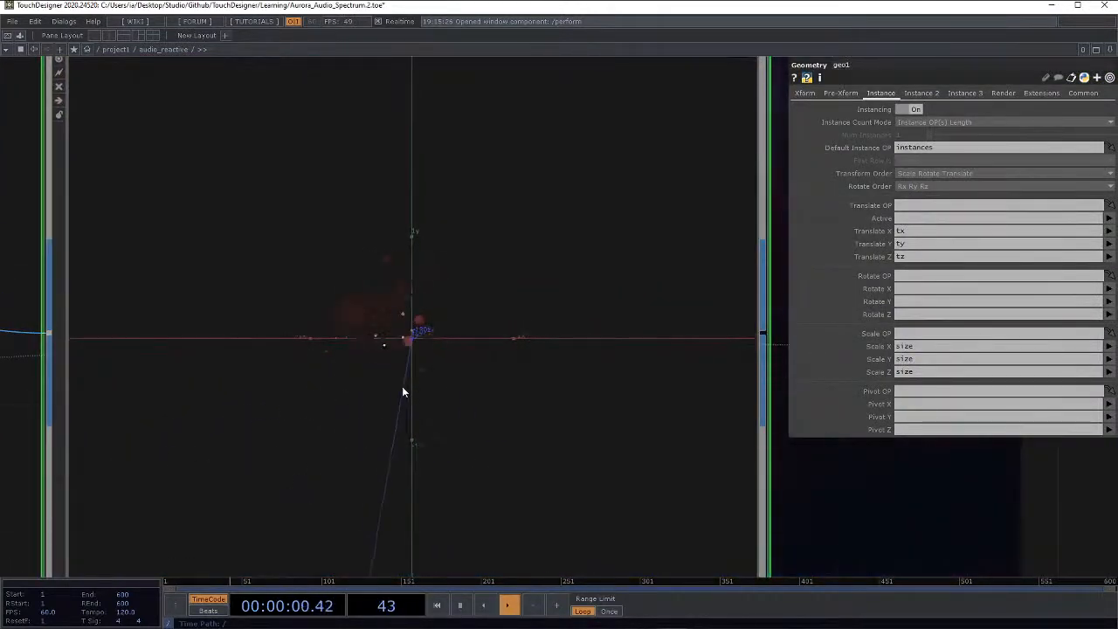
left_click_drag(399, 378, 386, 355)
scroll(386, 356, "down", 10)
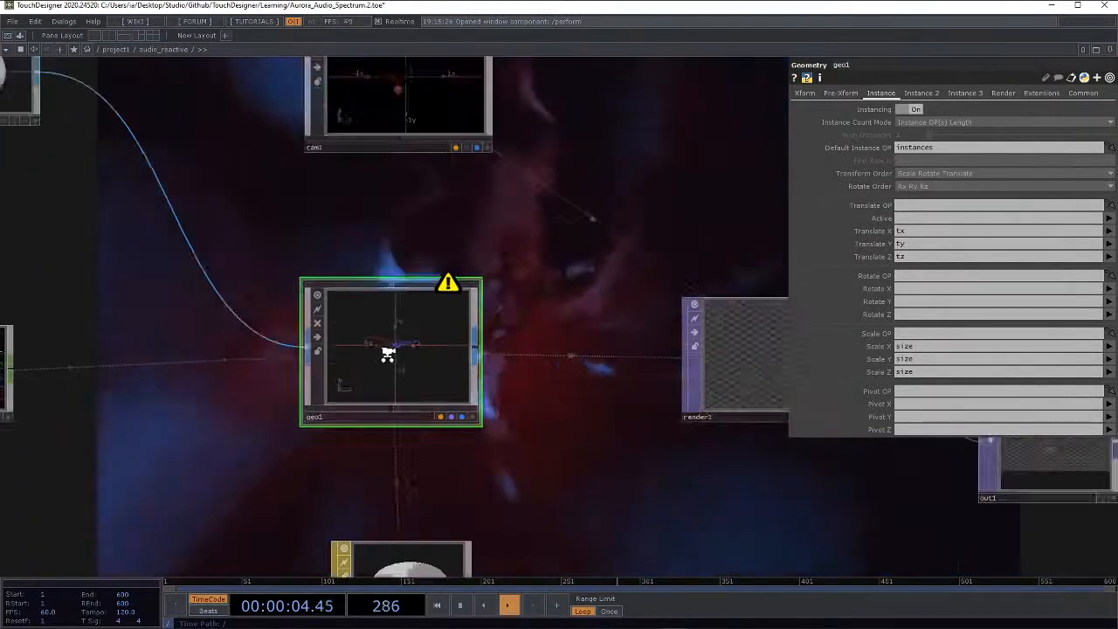
scroll(508, 339, "down", 15)
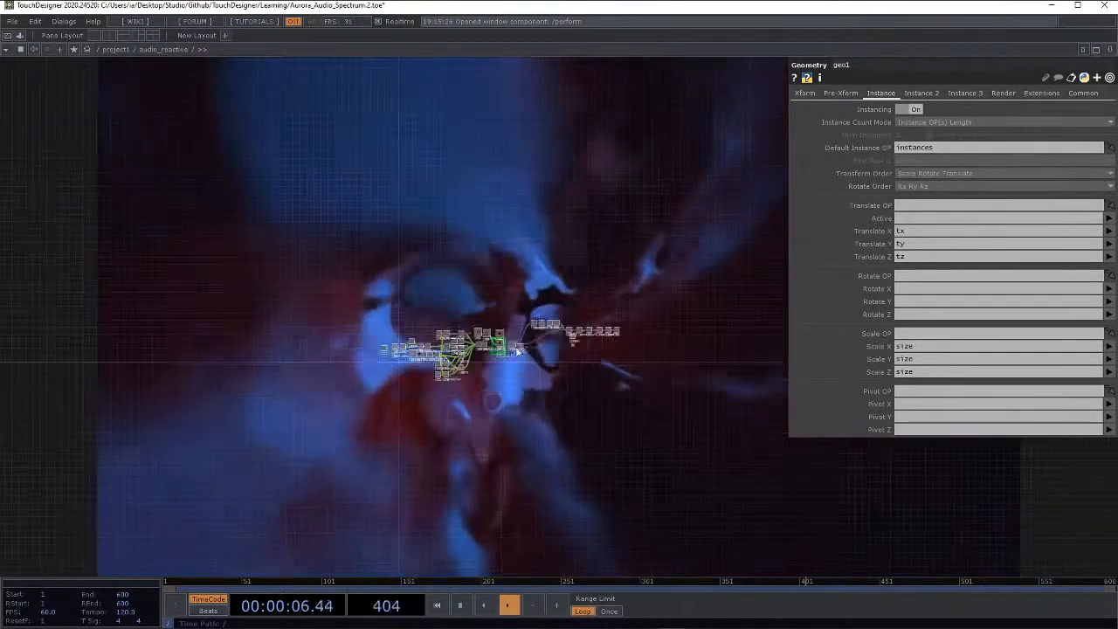
Step: Return to project1 and darken the white starting key of the ramp1 gradient to a value of 0.486
scroll(508, 339, "up", 10)
key("p")
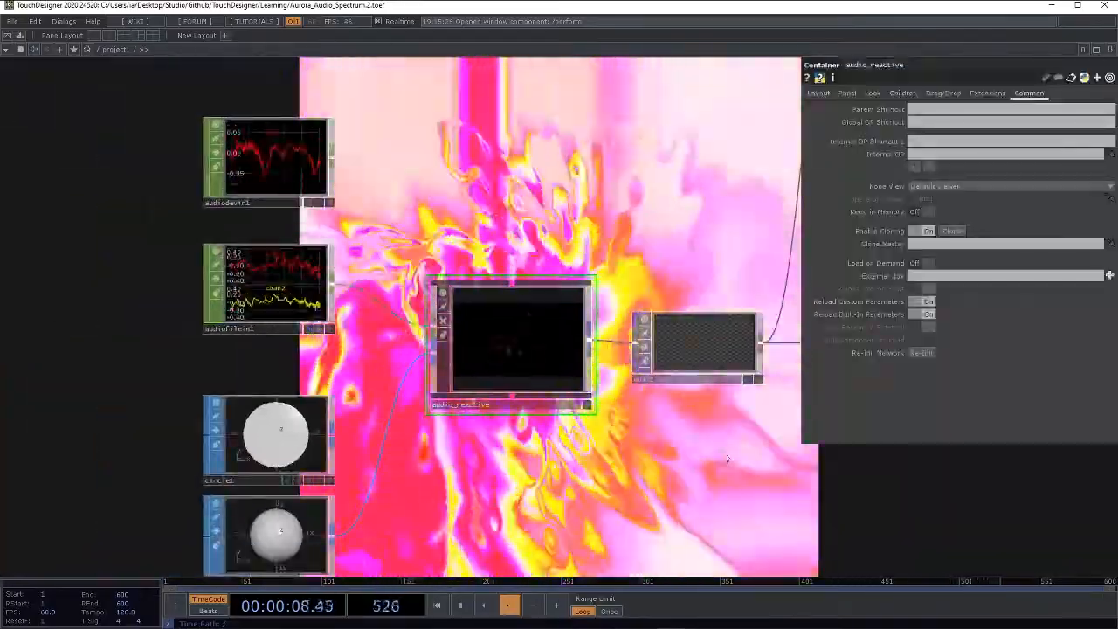
scroll(727, 458, "down", 8)
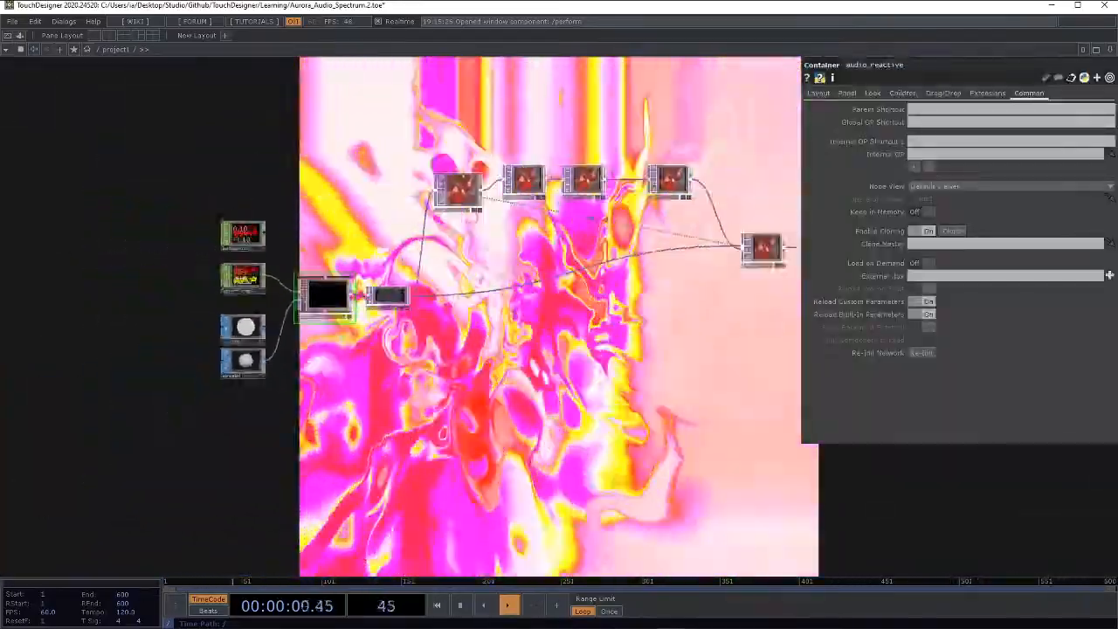
scroll(437, 280, "up", 1)
left_click_drag(483, 286, 282, 307)
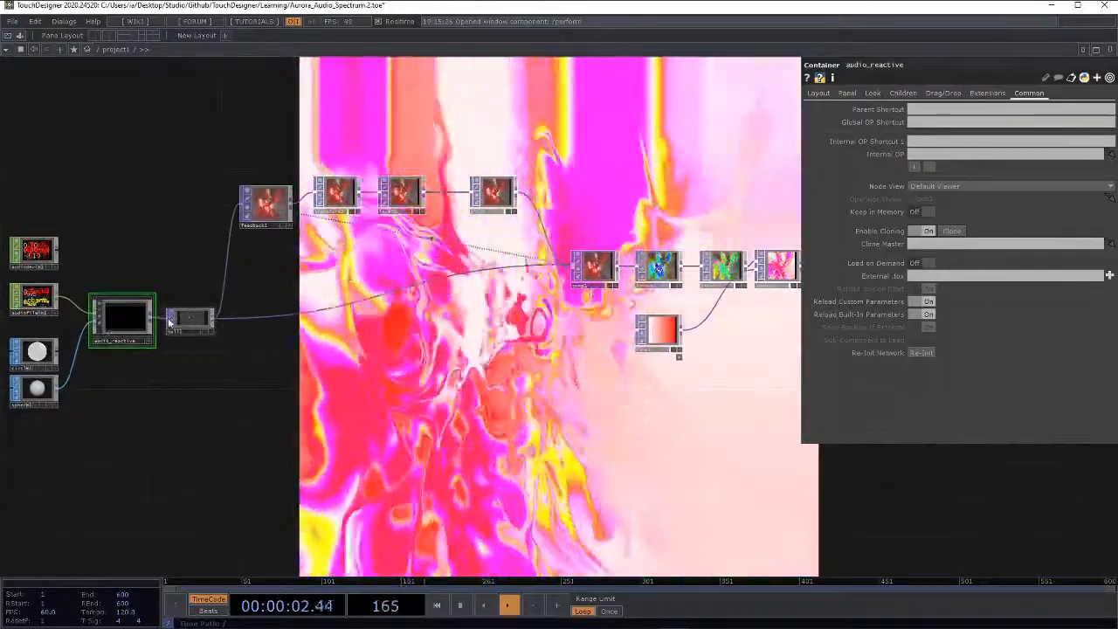
left_click_drag(521, 404, 186, 436)
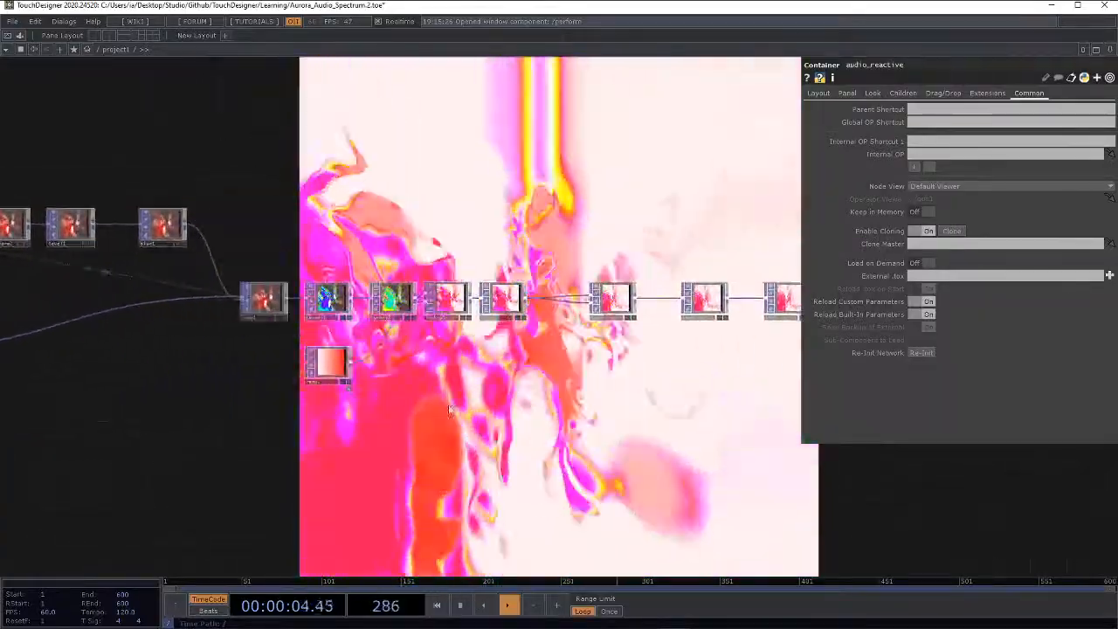
left_click(319, 376)
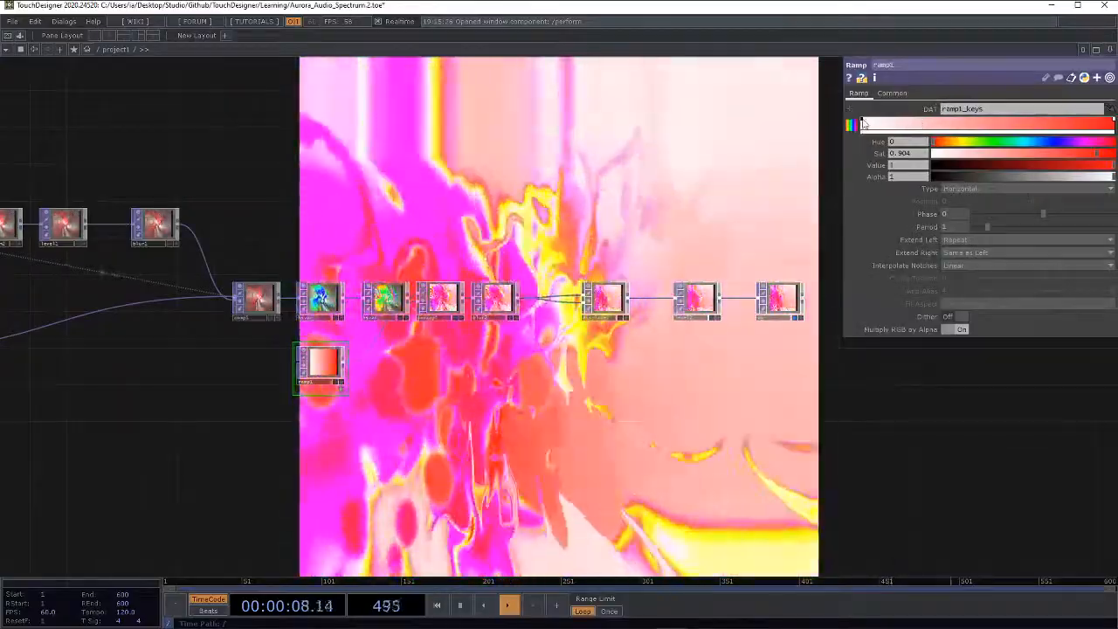
left_click(863, 125)
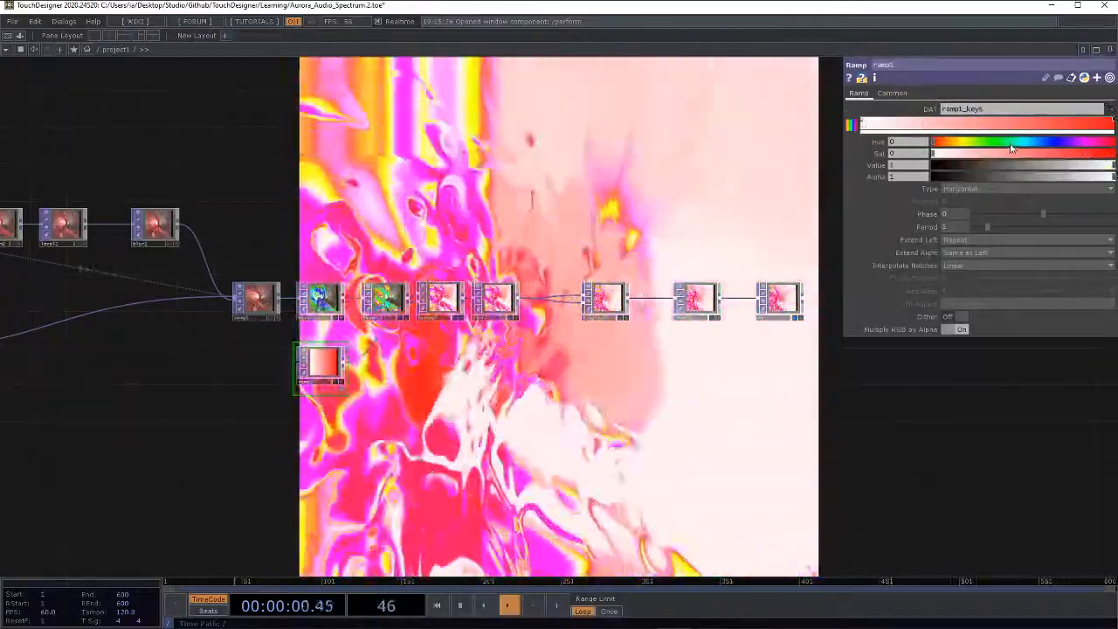
left_click_drag(1114, 166, 961, 181)
Step: Go up to the root network and show the recoloured output in a perform window moved onto the screen and maximized
scroll(609, 358, "up", 8)
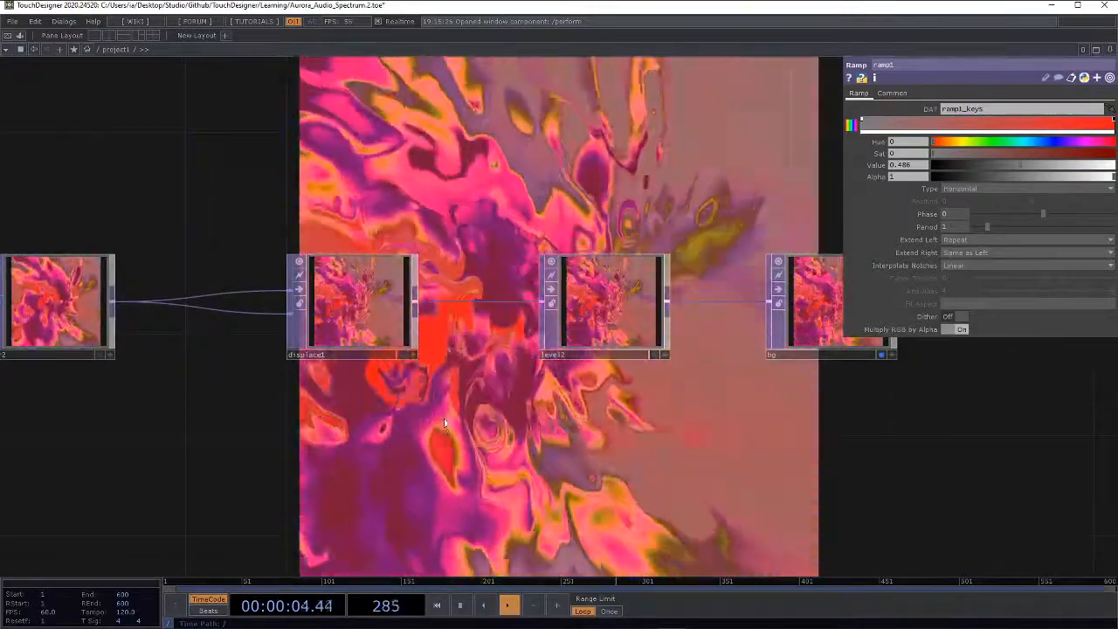
left_click_drag(235, 486, 478, 422)
scroll(373, 405, "down", 15)
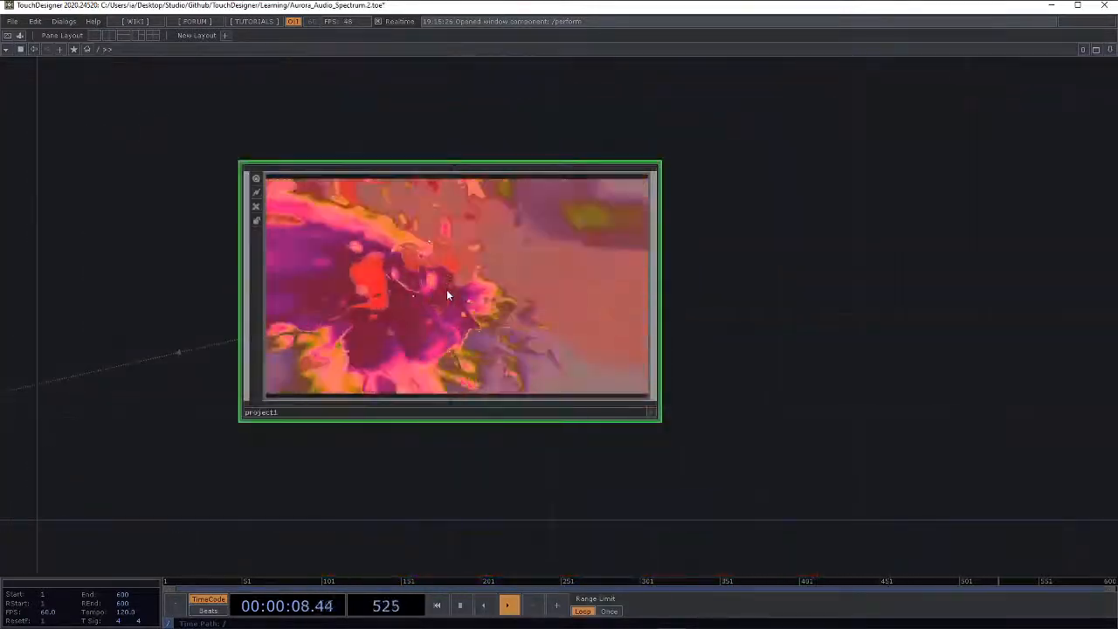
scroll(410, 329, "down", 3)
scroll(388, 303, "up", 10)
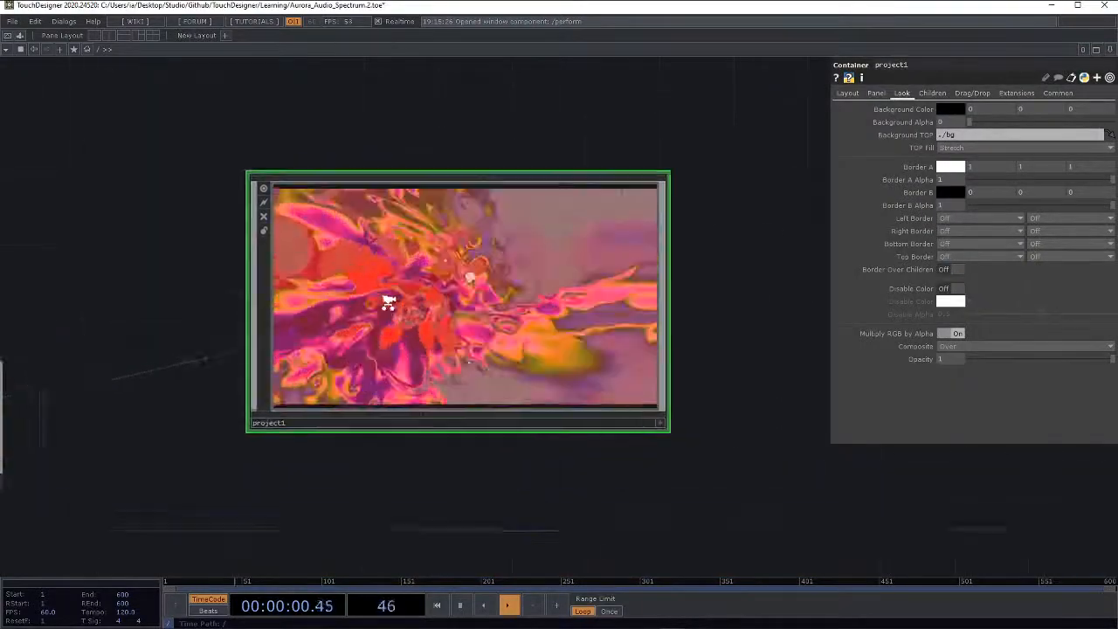
scroll(388, 301, "down", 4)
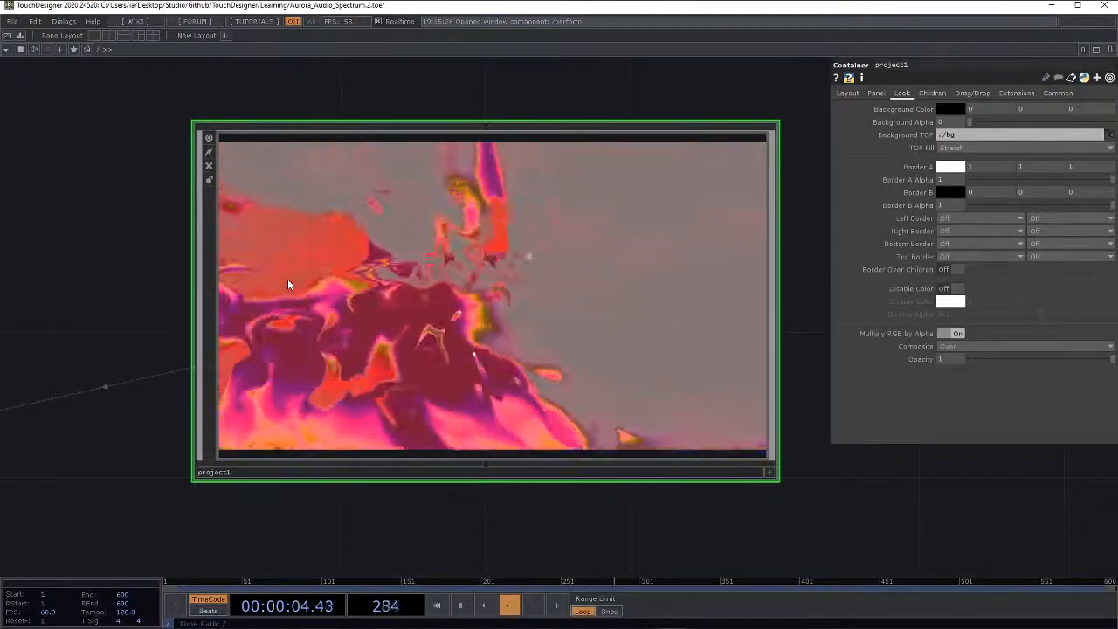
left_click(6, 36)
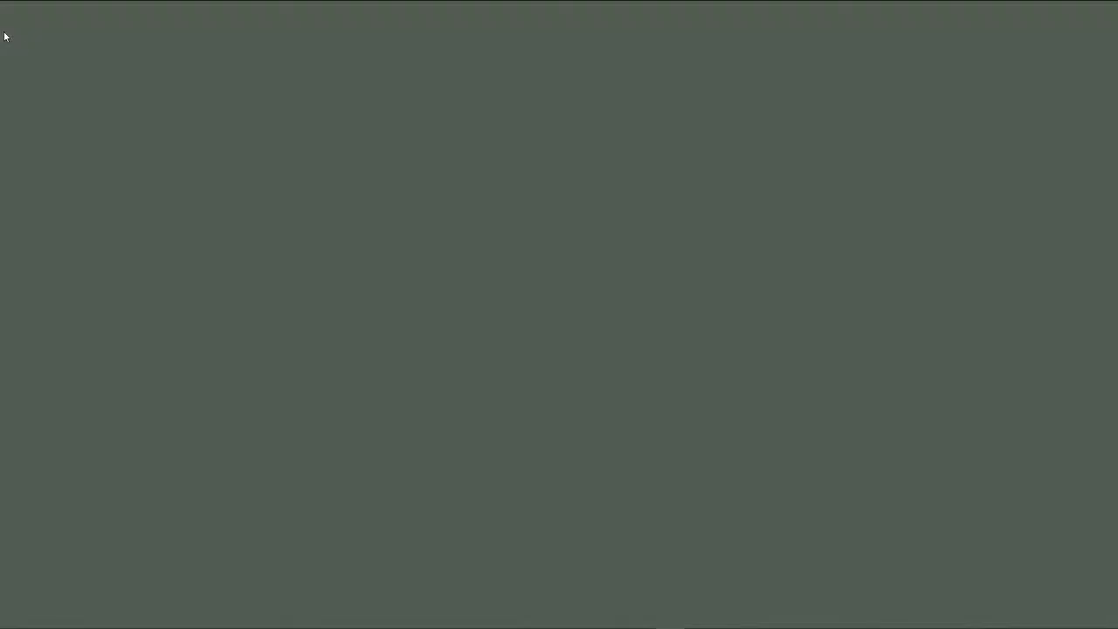
left_click_drag(0, 367, 810, 81)
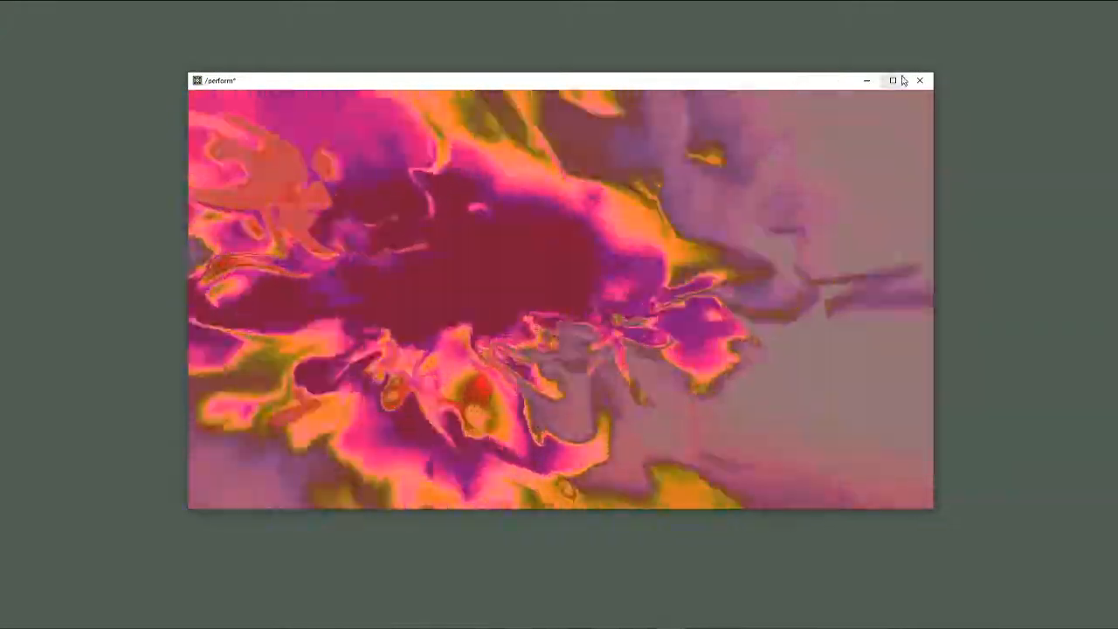
left_click(893, 80)
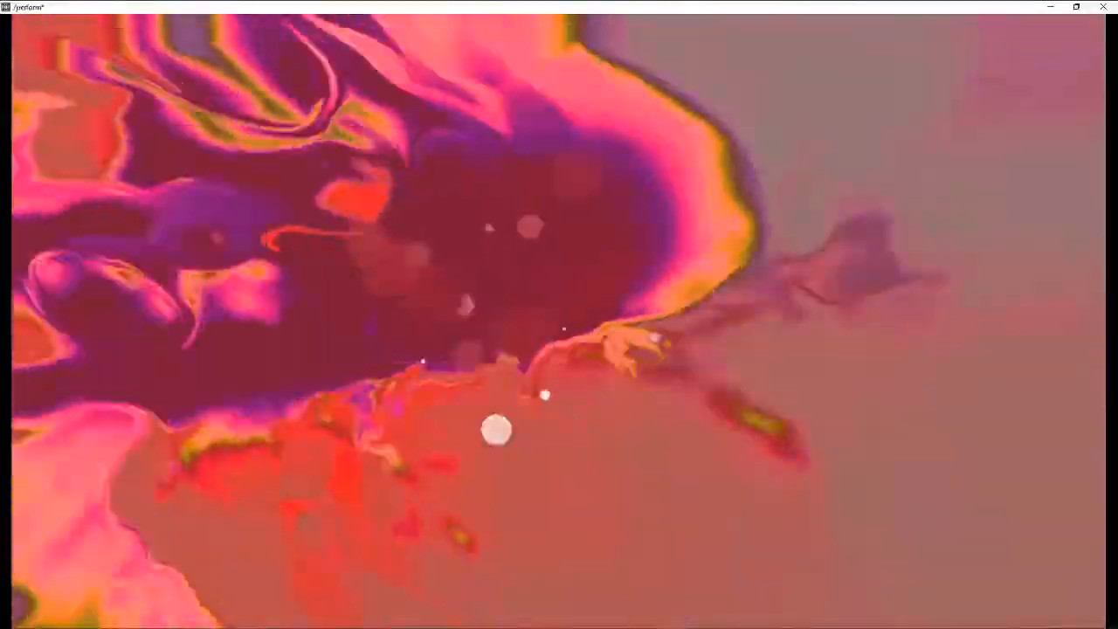